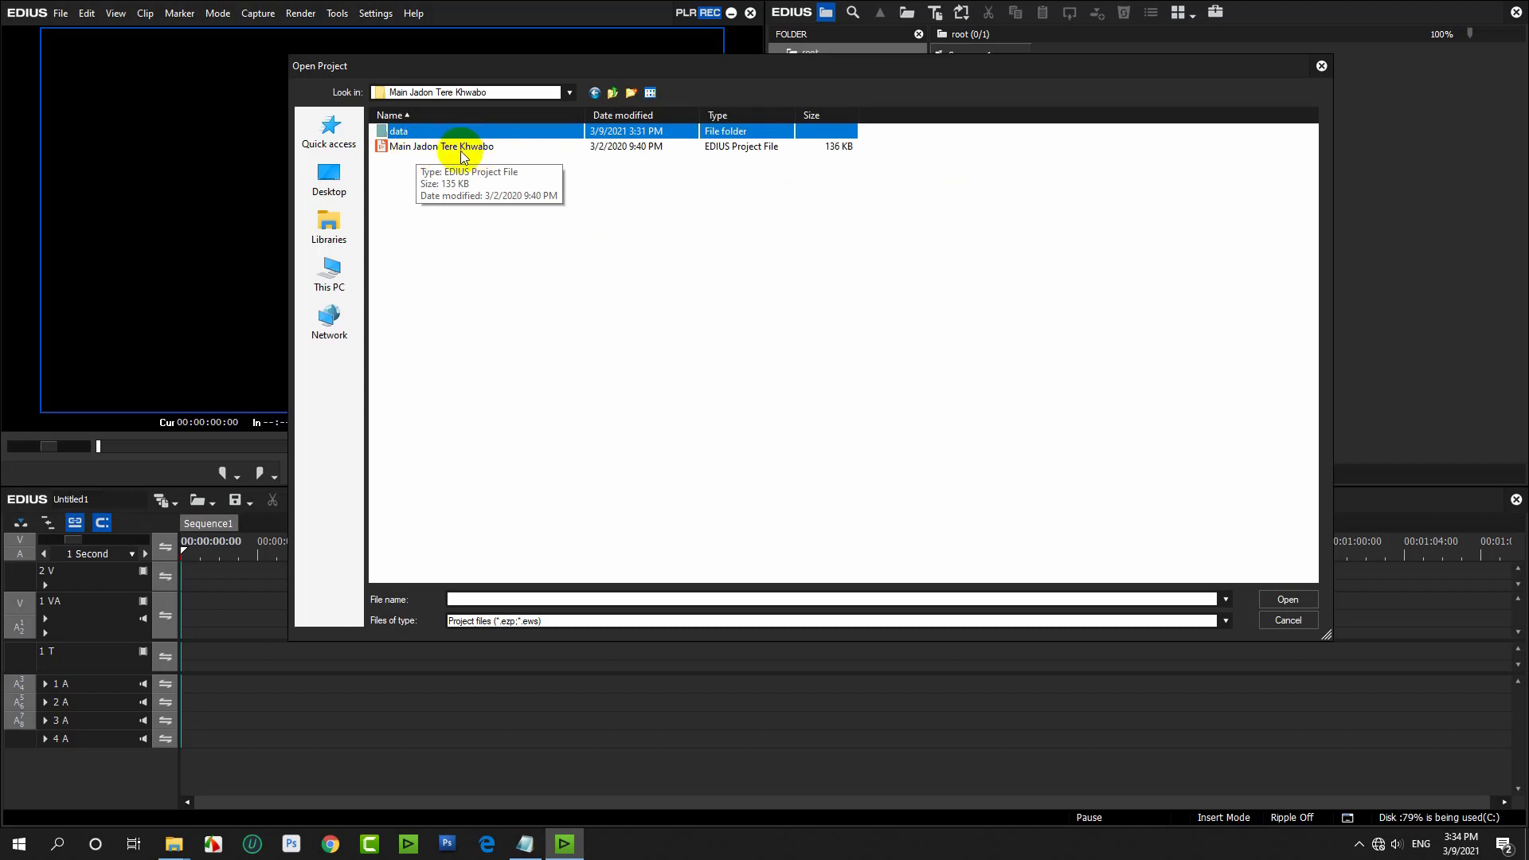
Open the Main Jadon Tere Khwabo project file.
click(416, 149)
click(1289, 609)
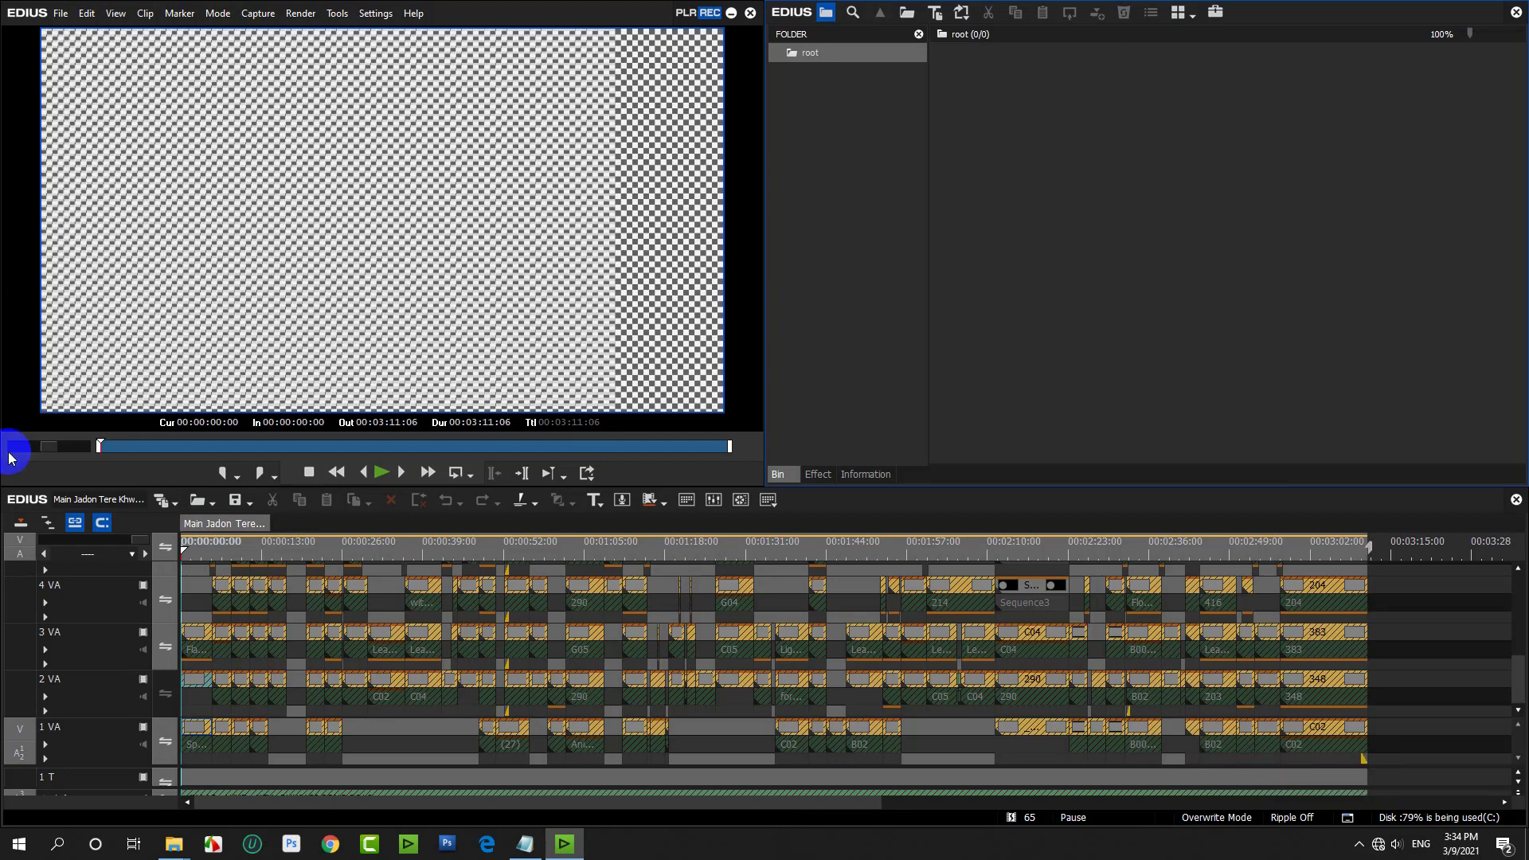
Enlarge the timeline area and scrub through the sequence, leaving the playhead at 00:00:20:06.
drag(184, 554, 555, 683)
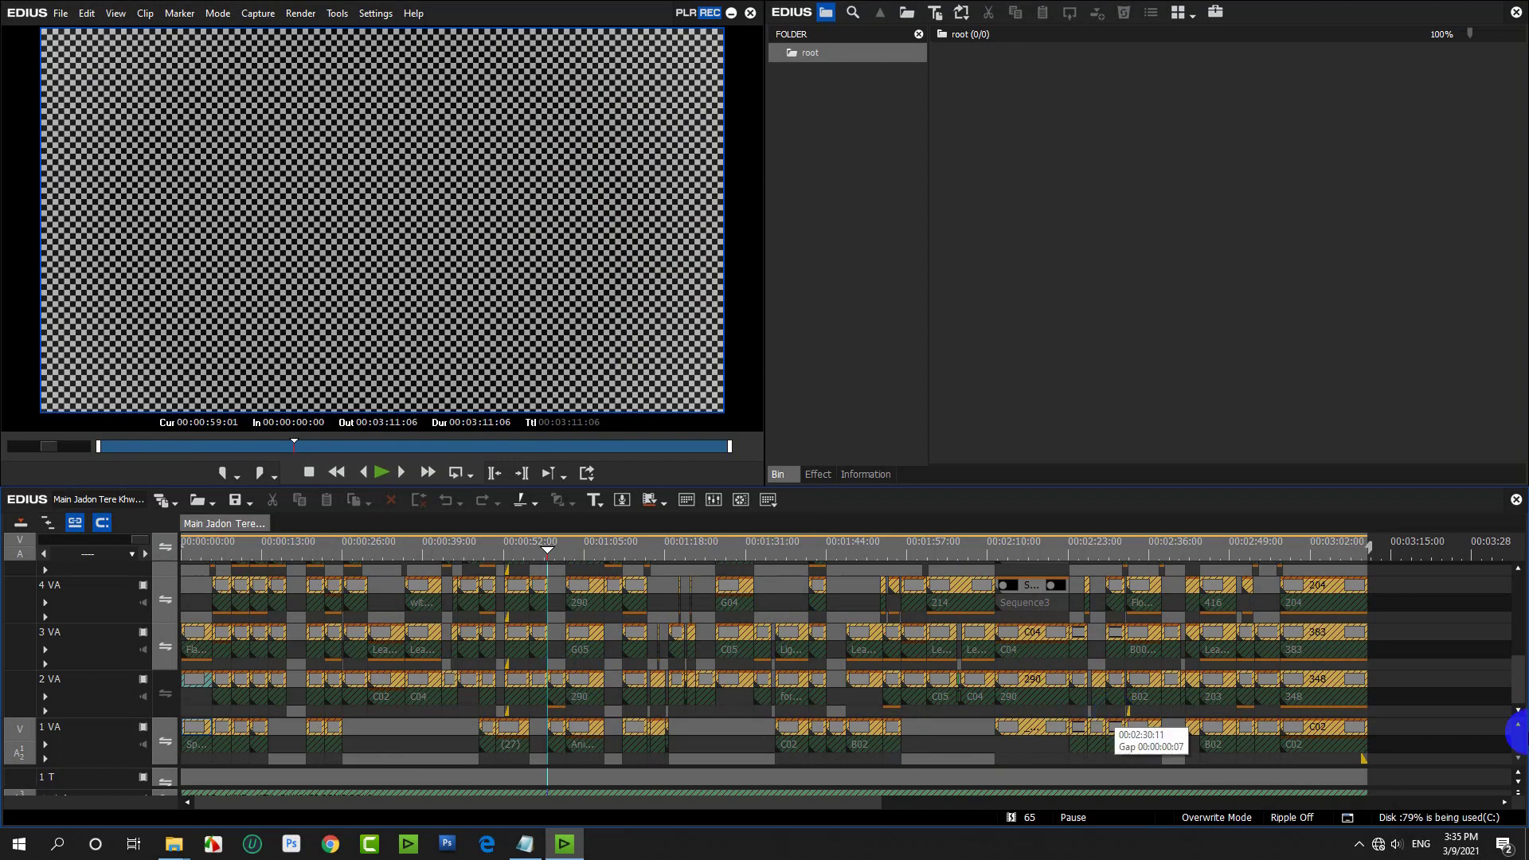
drag(481, 805, 390, 804)
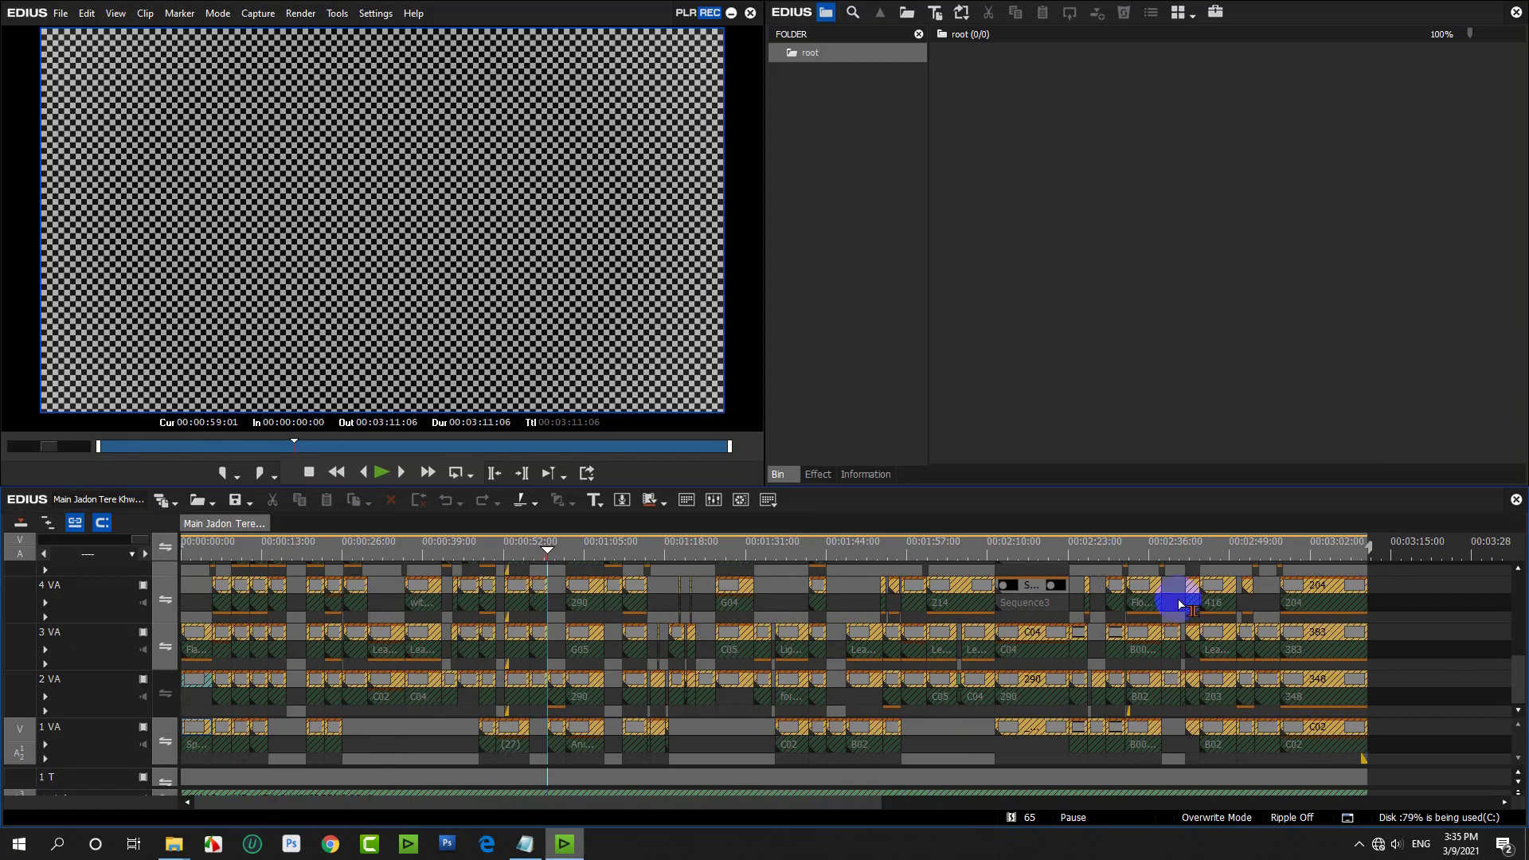
drag(798, 484, 800, 431)
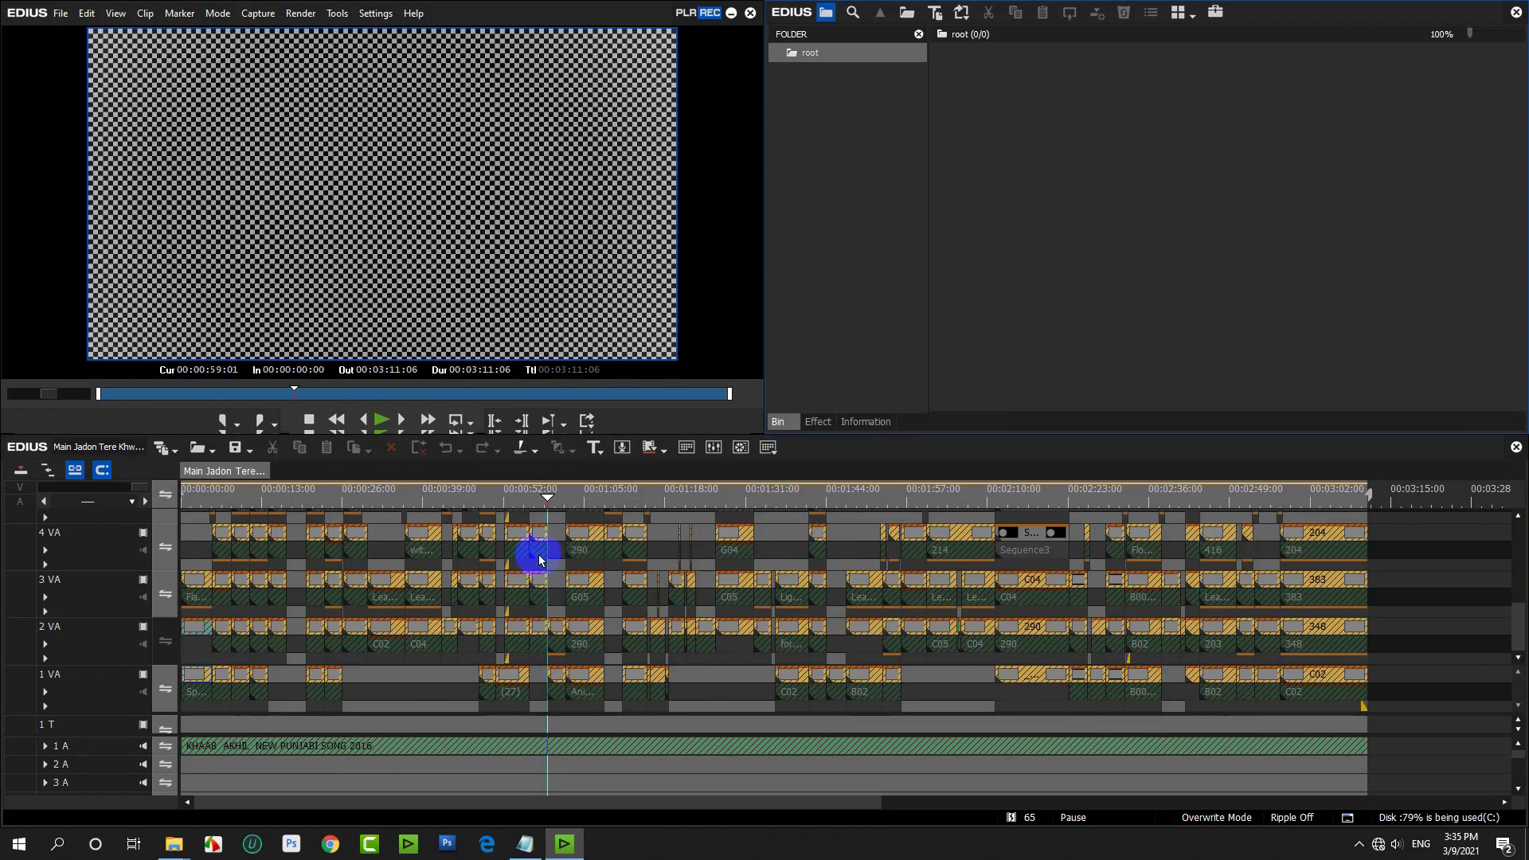
drag(546, 505, 304, 647)
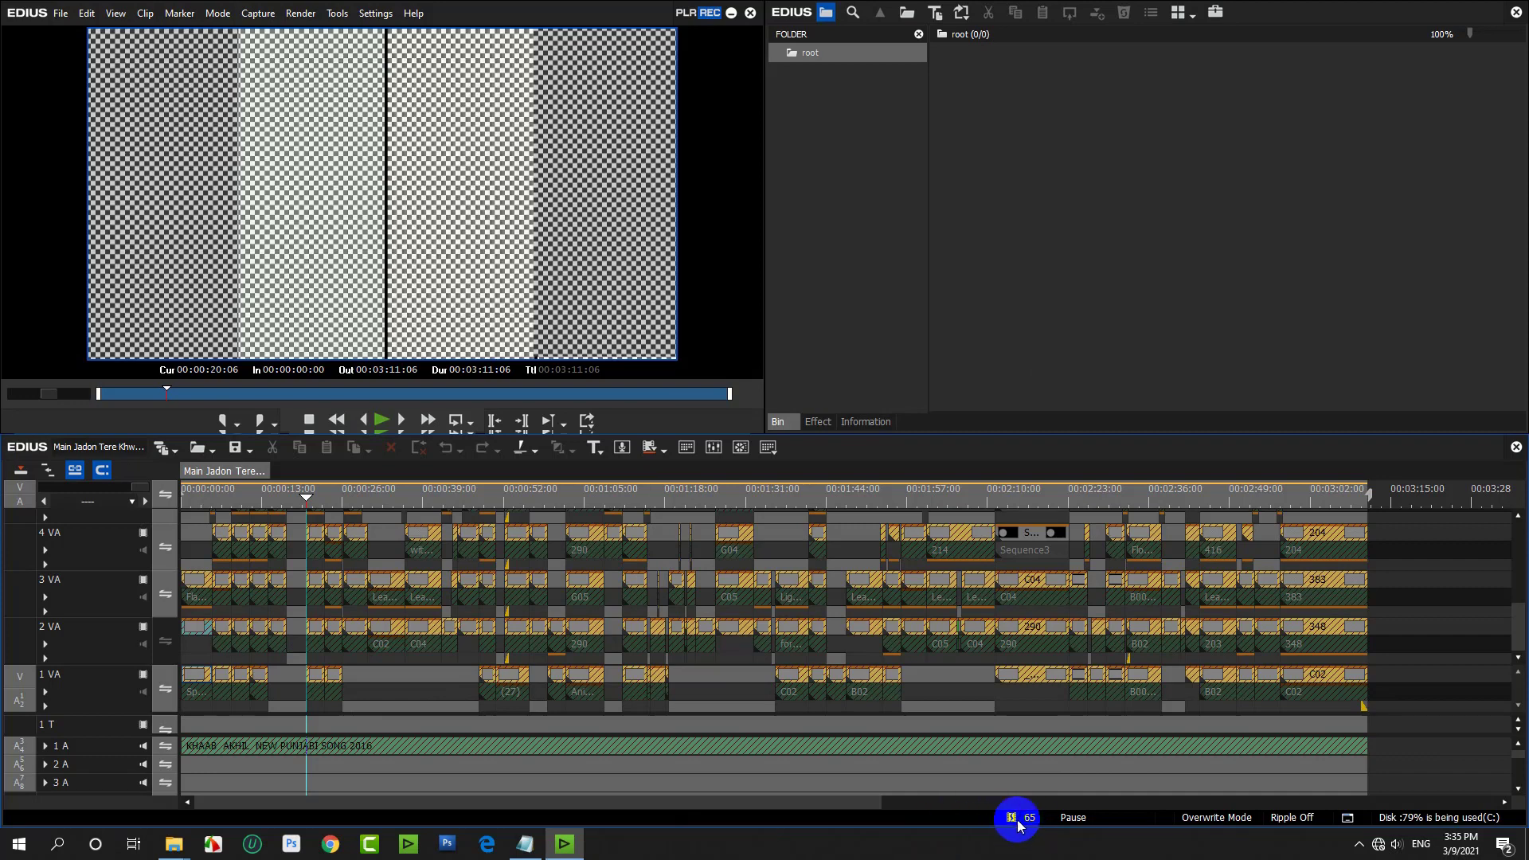
Open the list of offline clips for restoring and select all of its entries.
mouse_move(1027, 822)
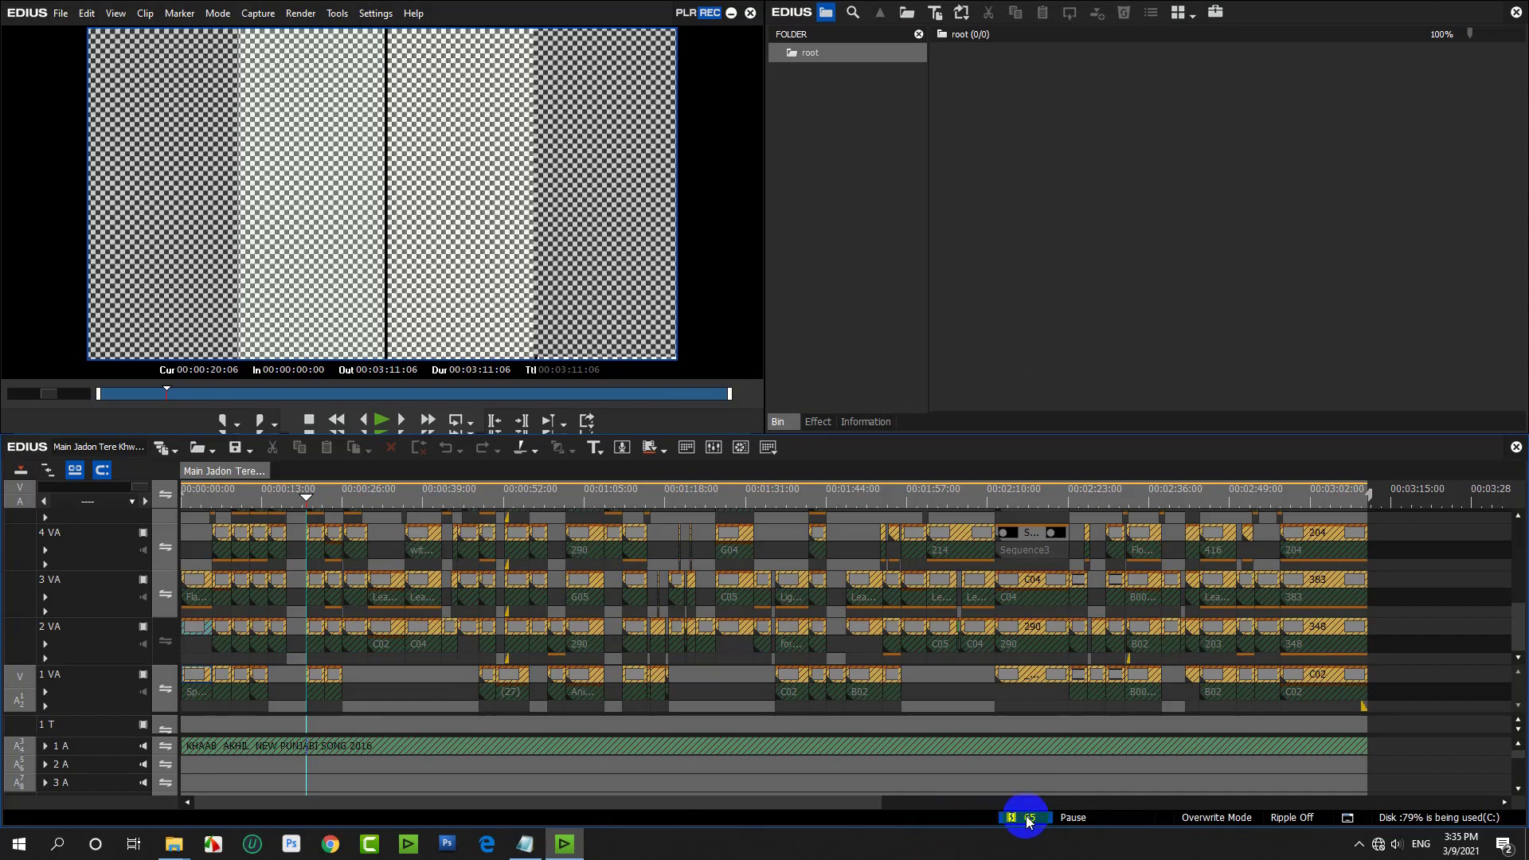
click(1027, 820)
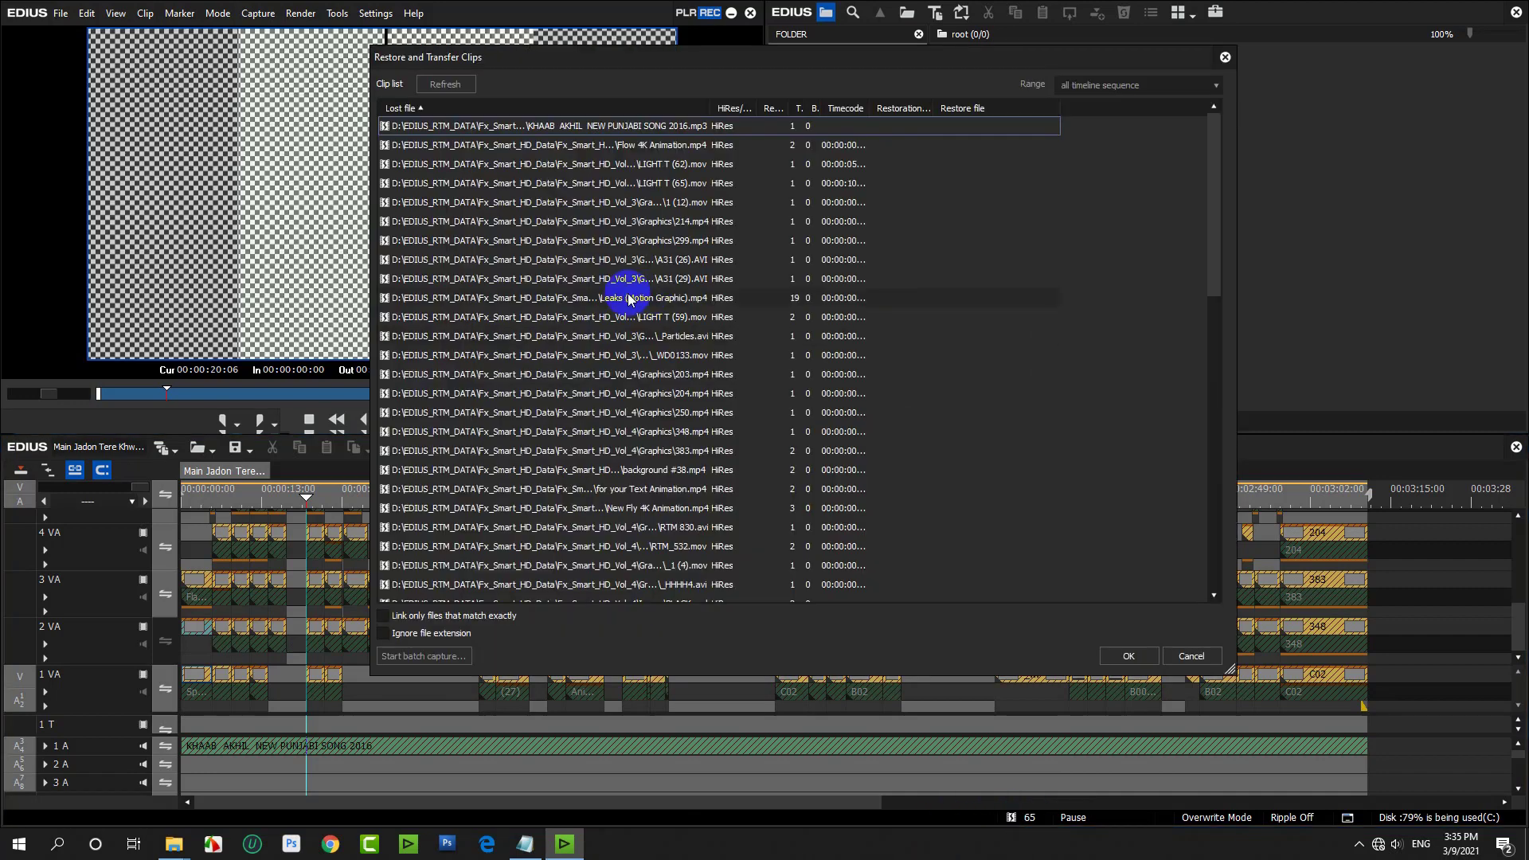
scroll(667, 386, down, 10)
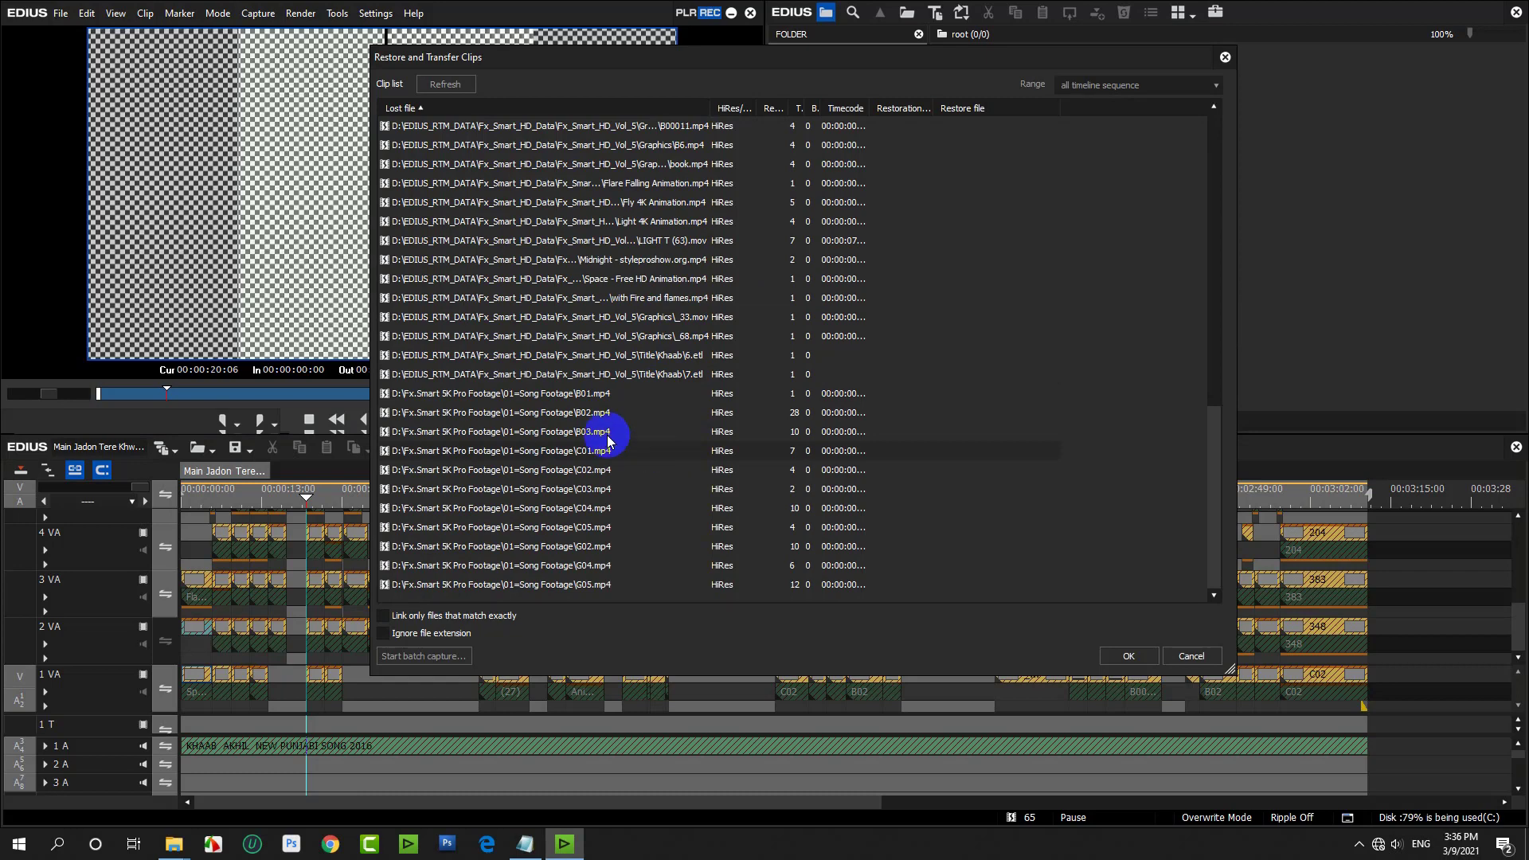
click(563, 396)
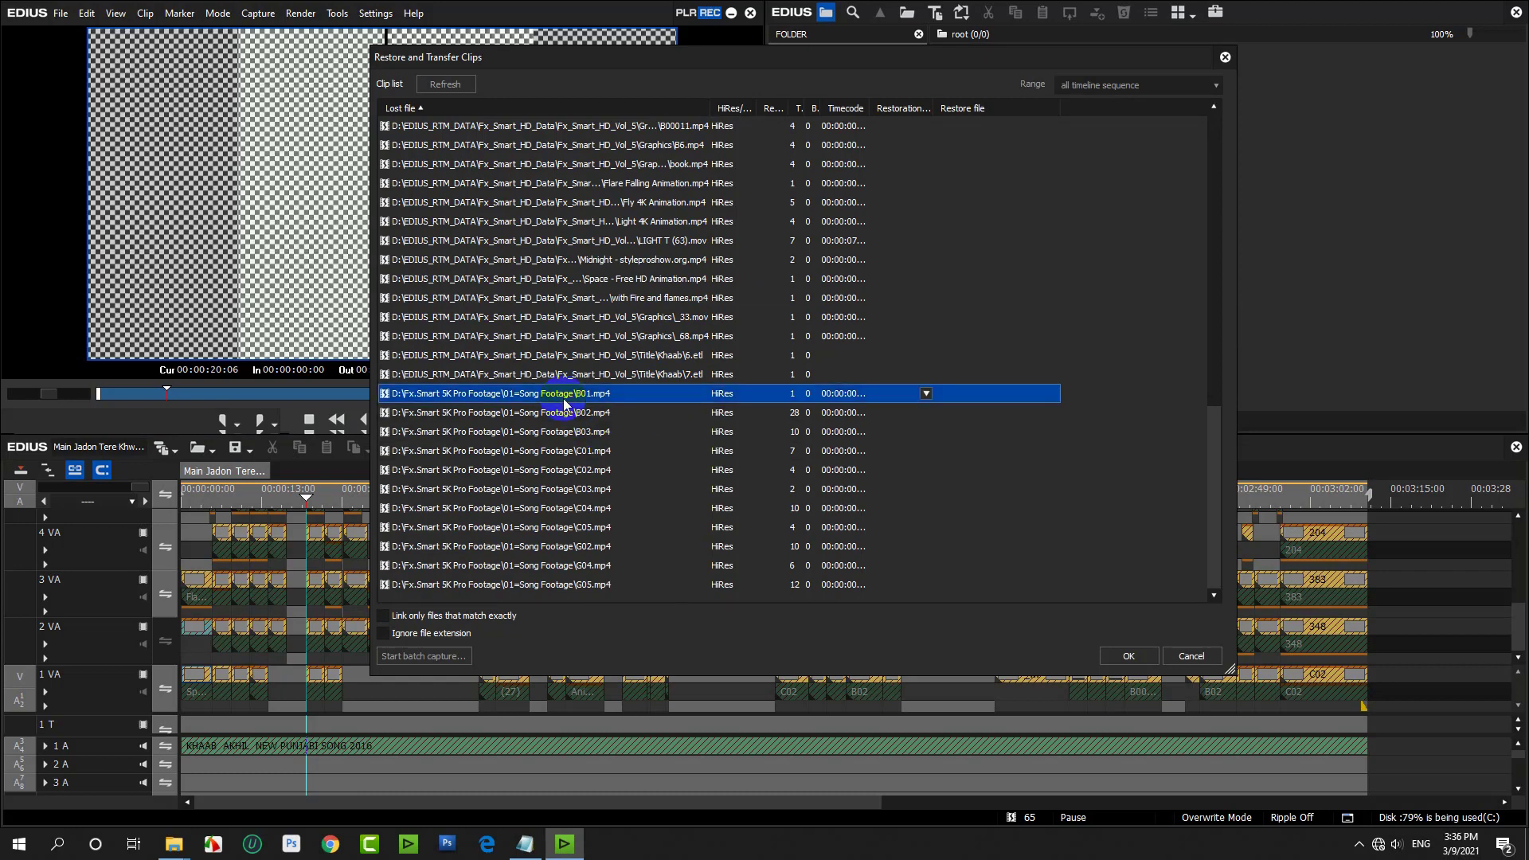
key(ctrl+a)
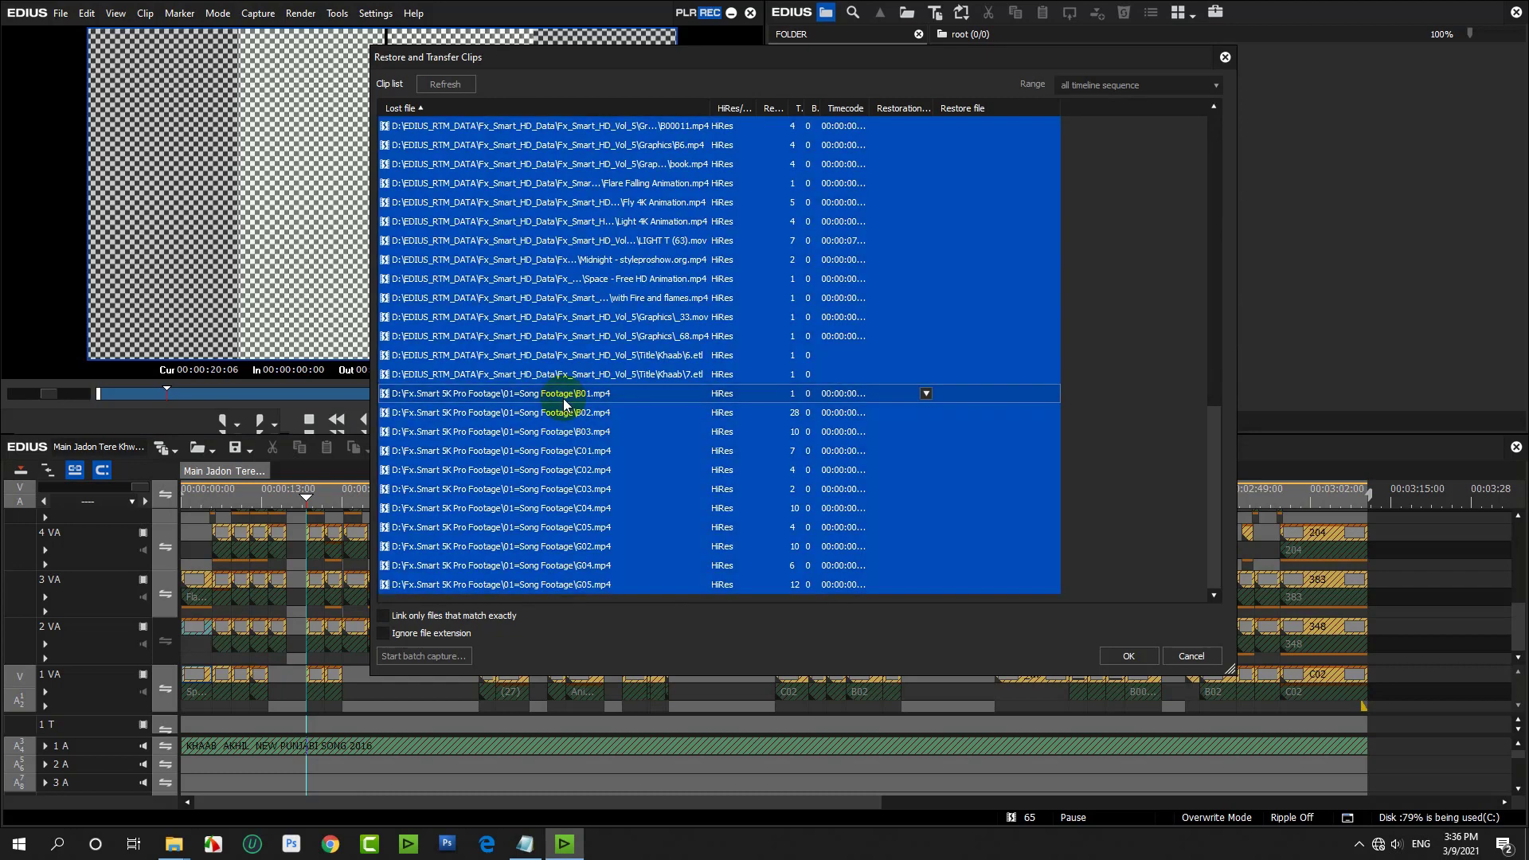
Relink the selected clips from the bgc folder on the Desktop and apply the restoration.
click(926, 395)
click(922, 430)
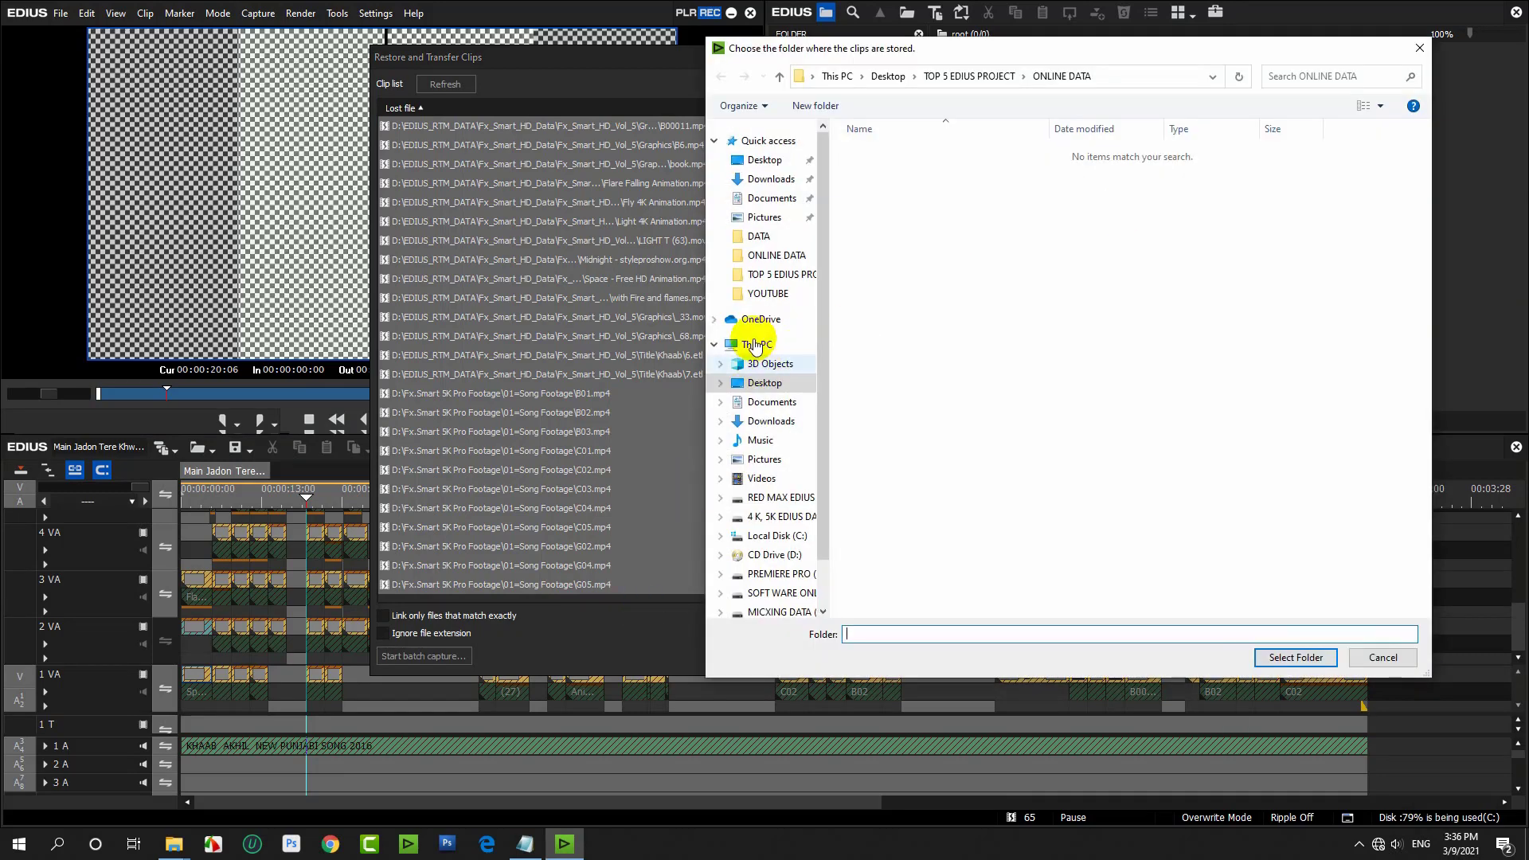
click(765, 160)
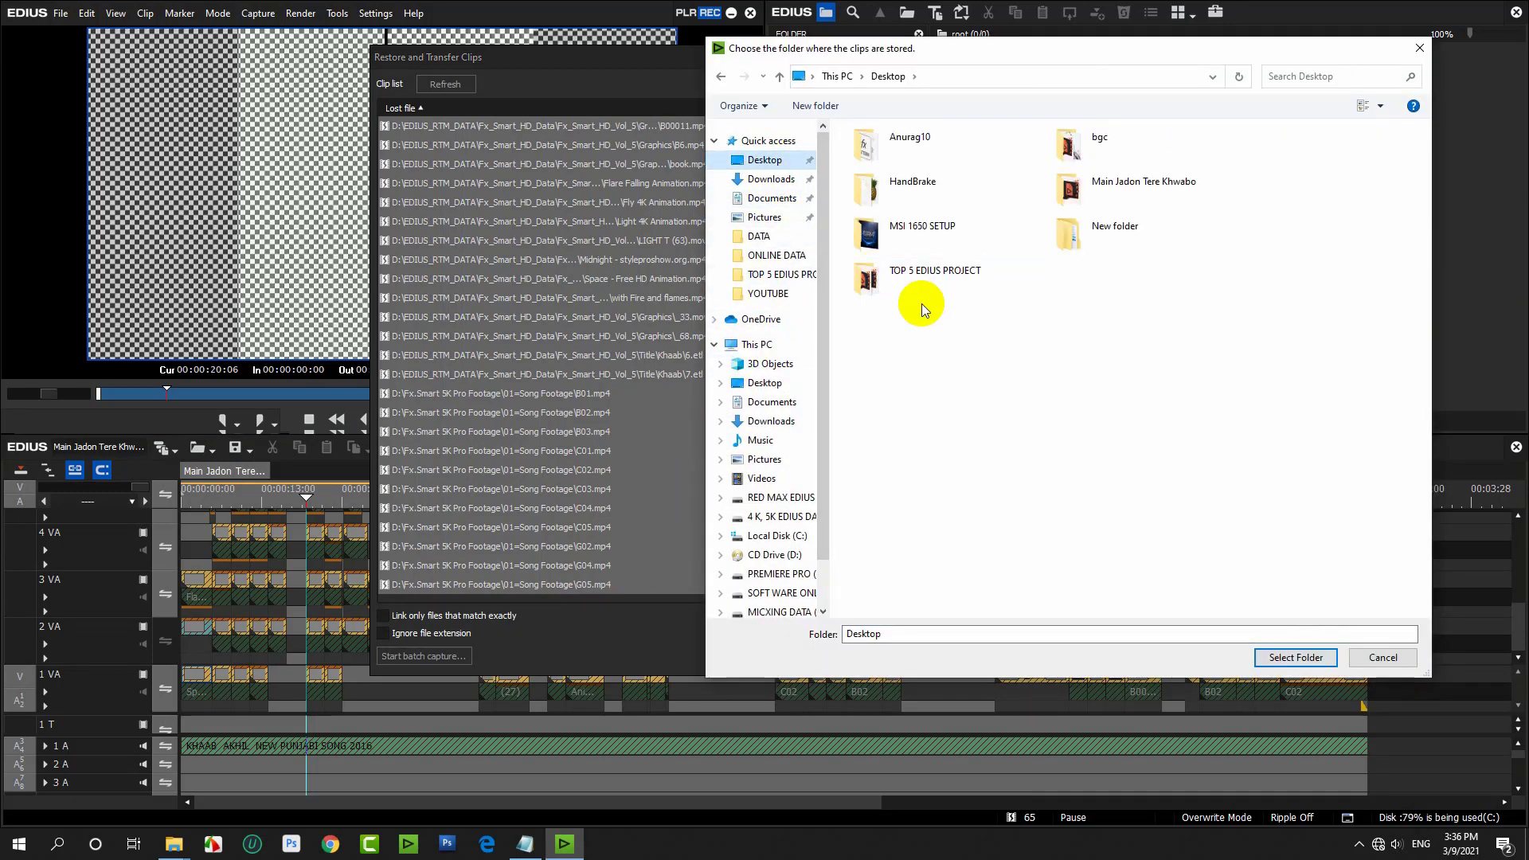
click(1099, 145)
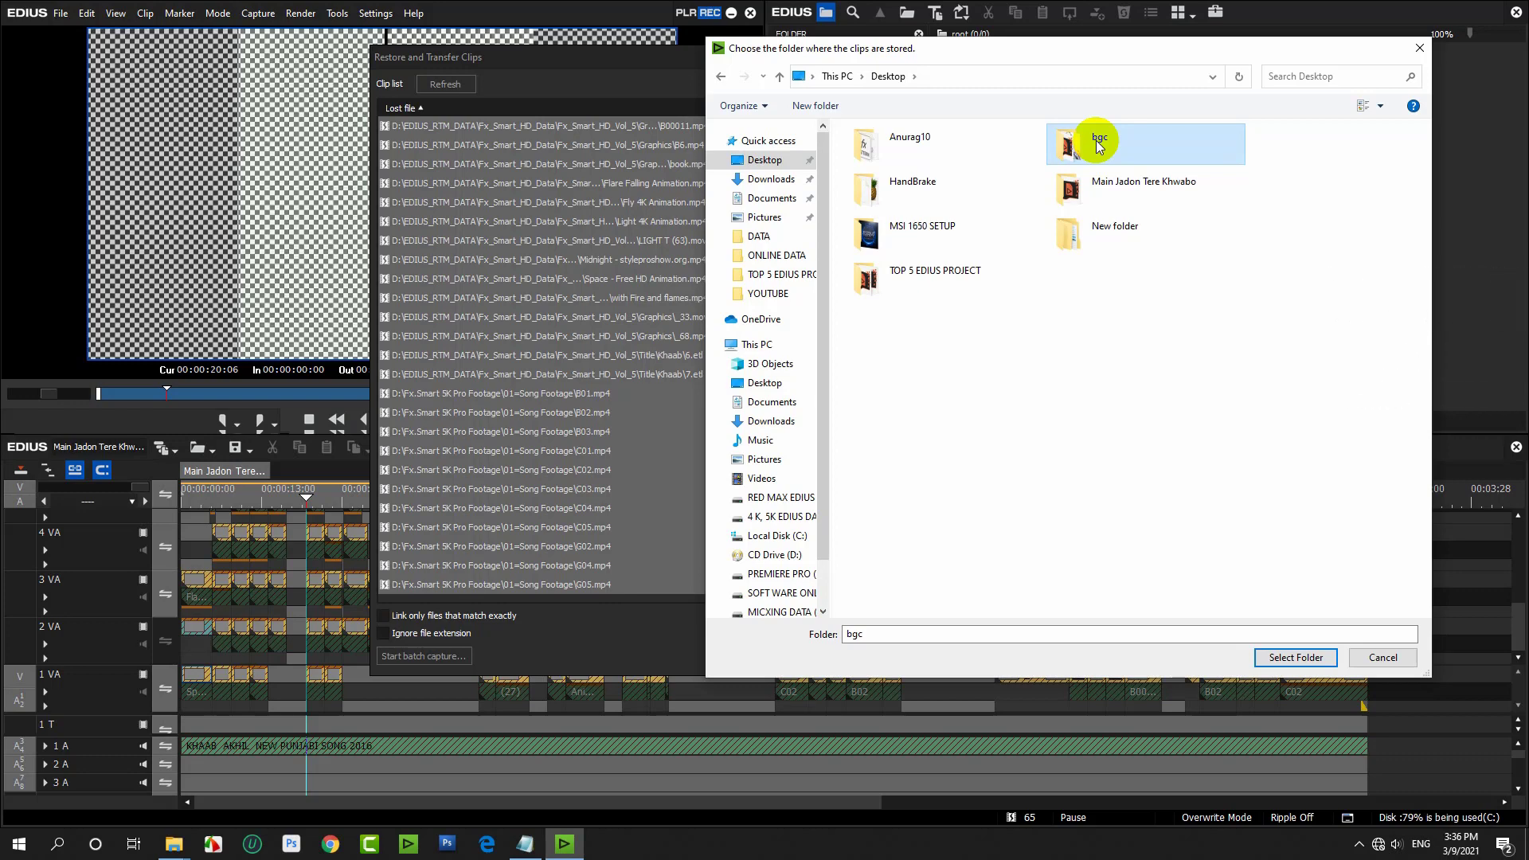
click(1262, 660)
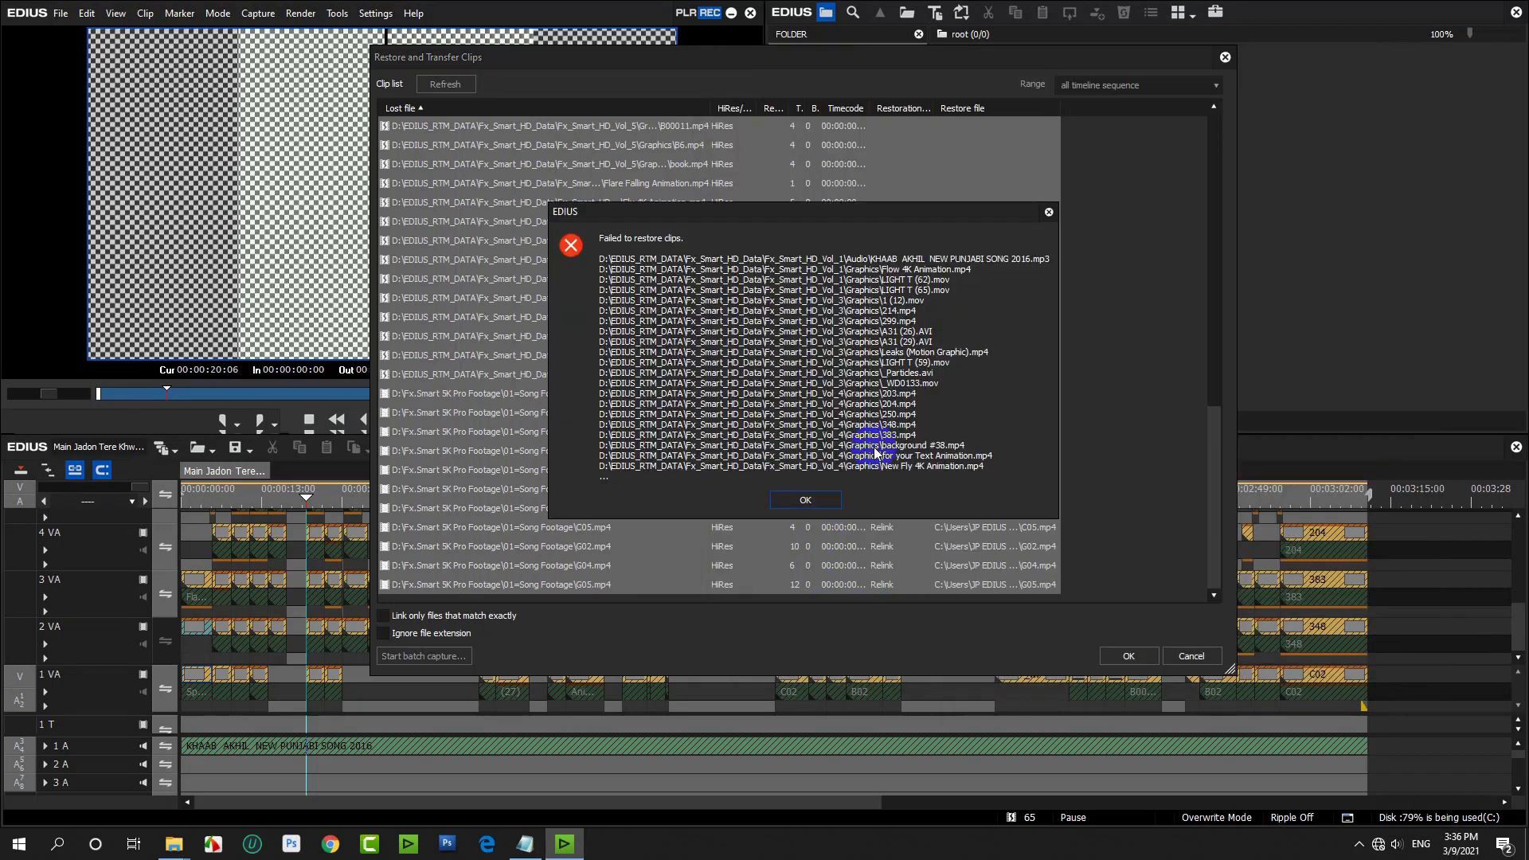
click(806, 501)
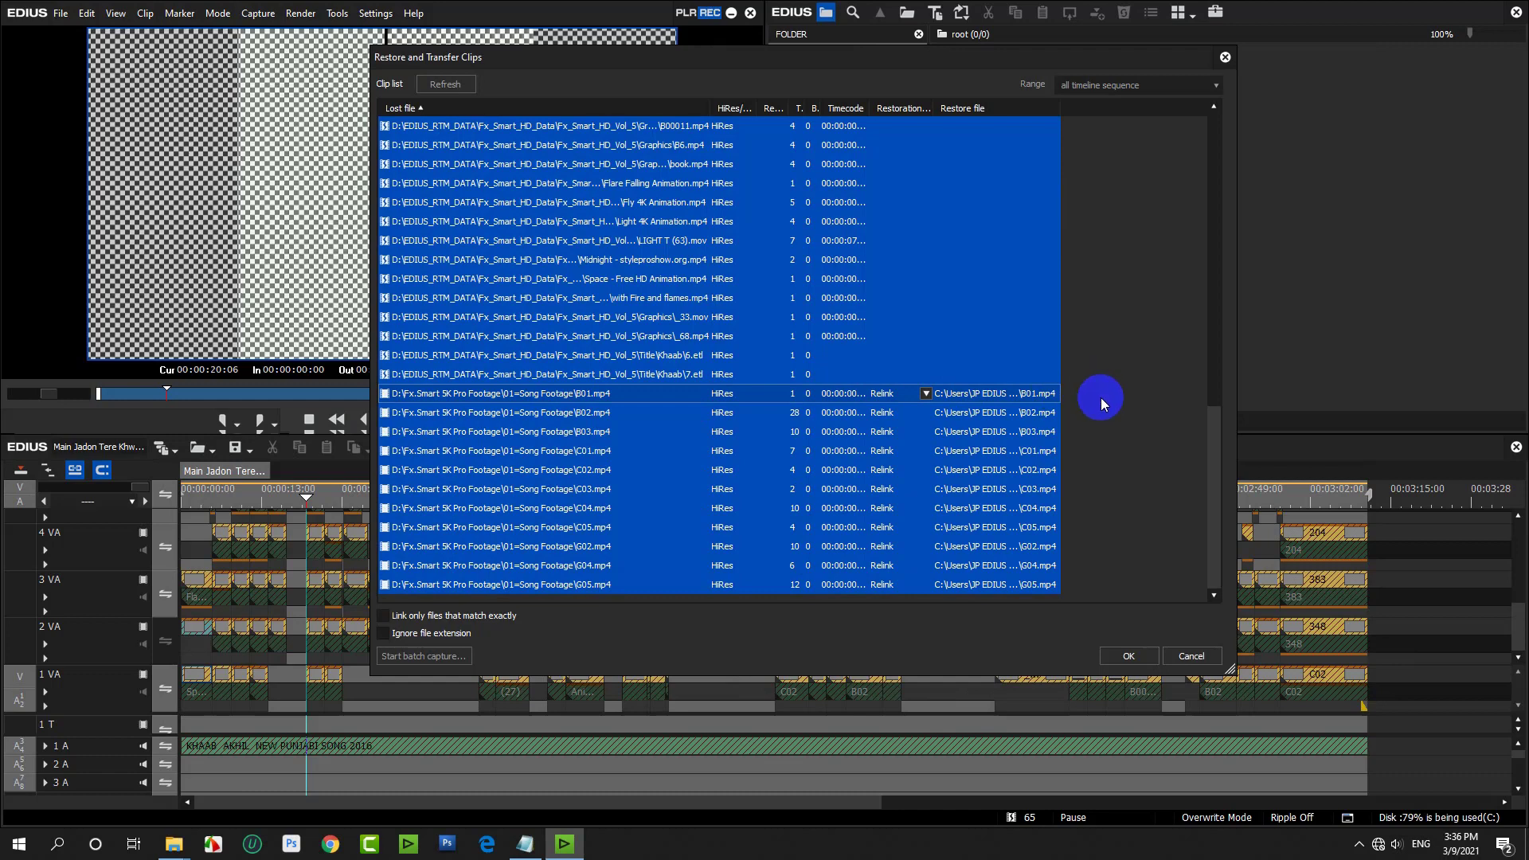
click(1131, 656)
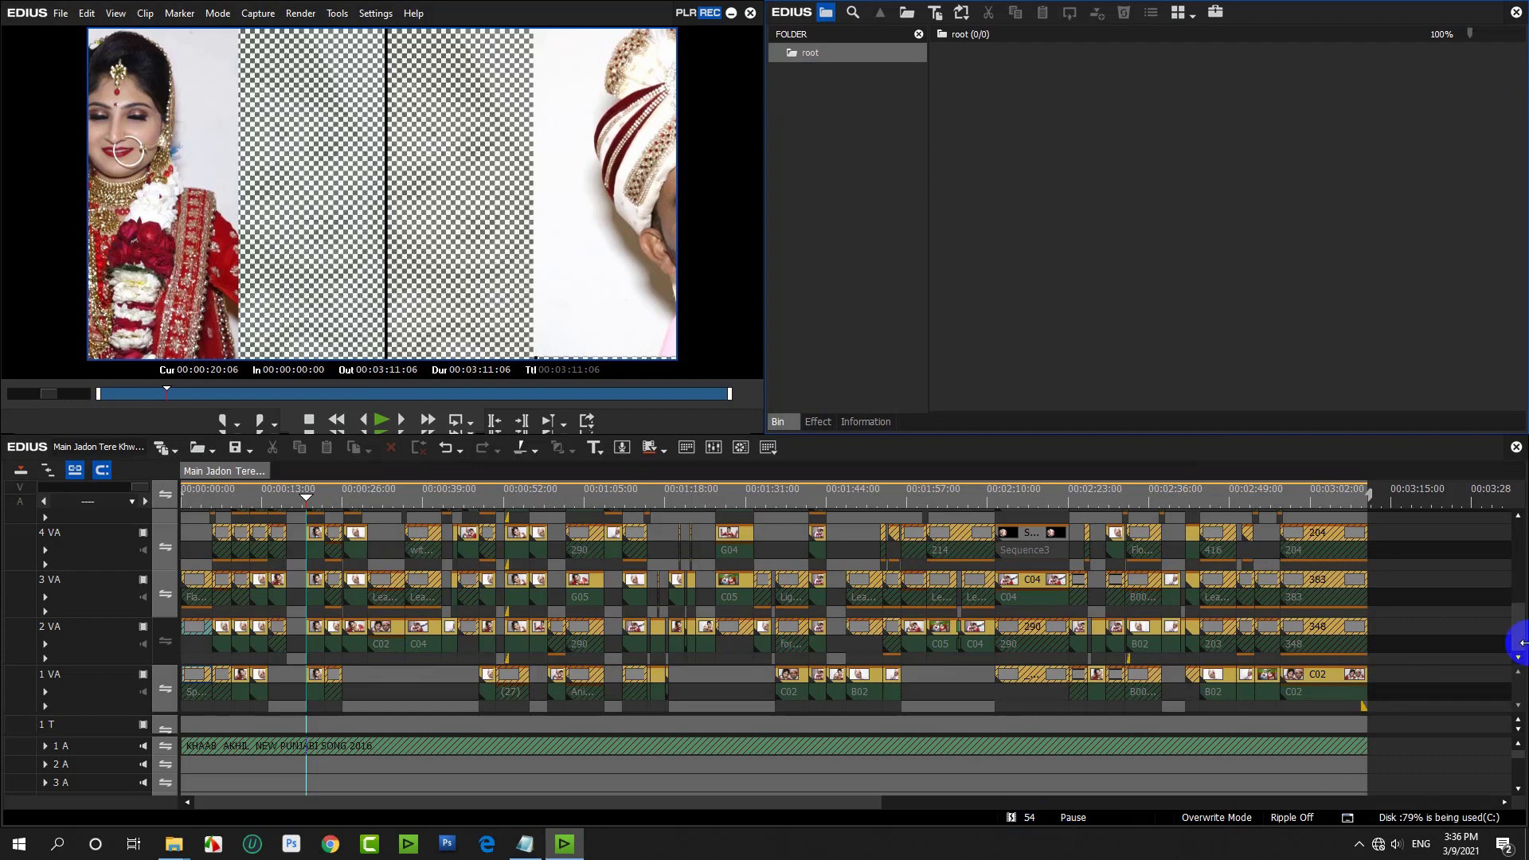
Reopen the offline clip list and relink Flow 4K Animation.mp4 to the B1BAD29C clip in the Desktop project's data folder.
click(1023, 818)
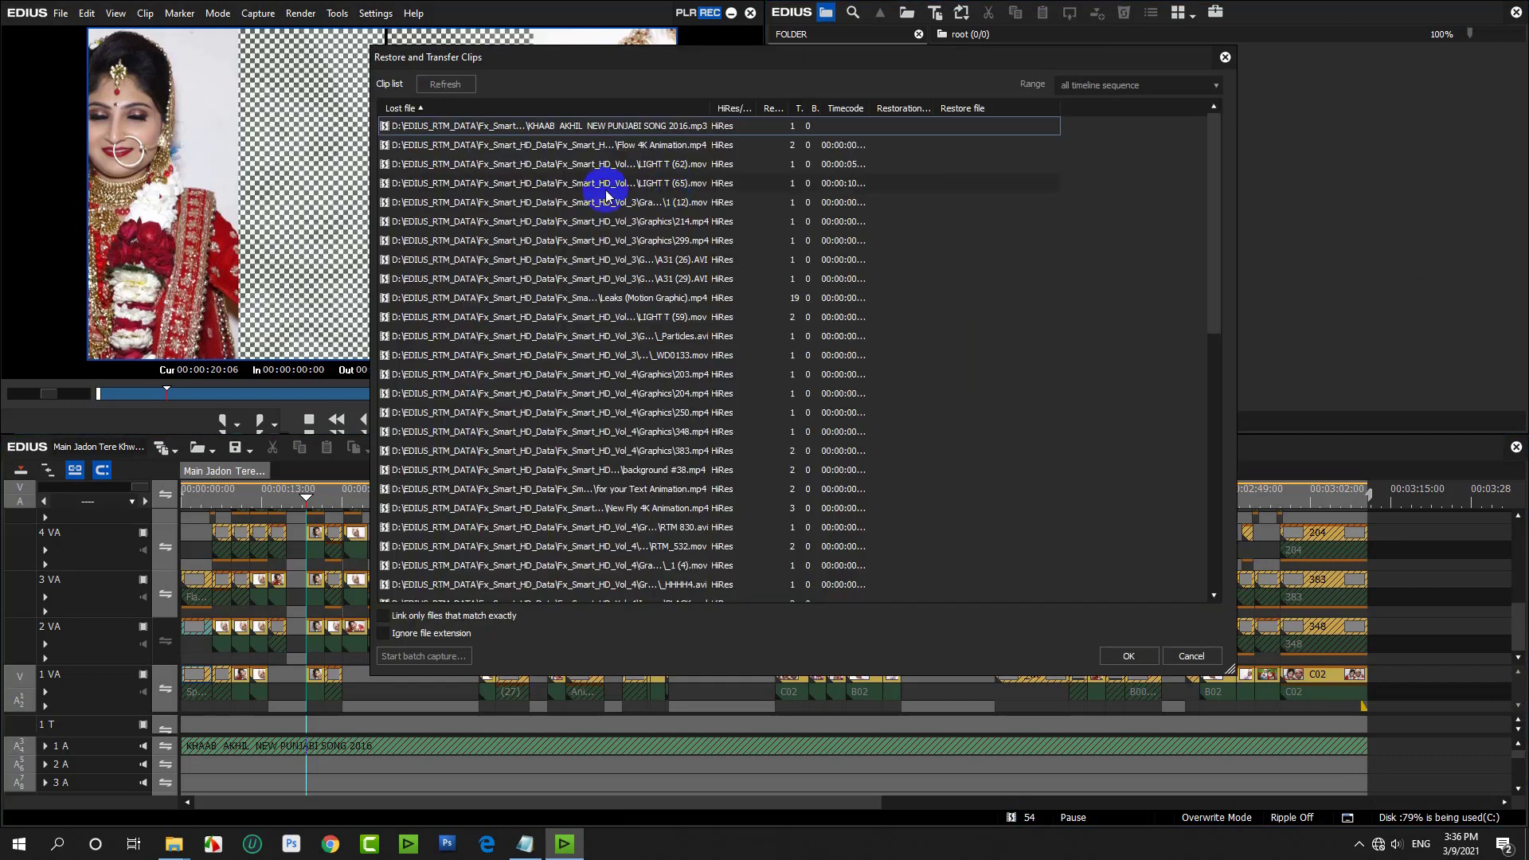
click(603, 125)
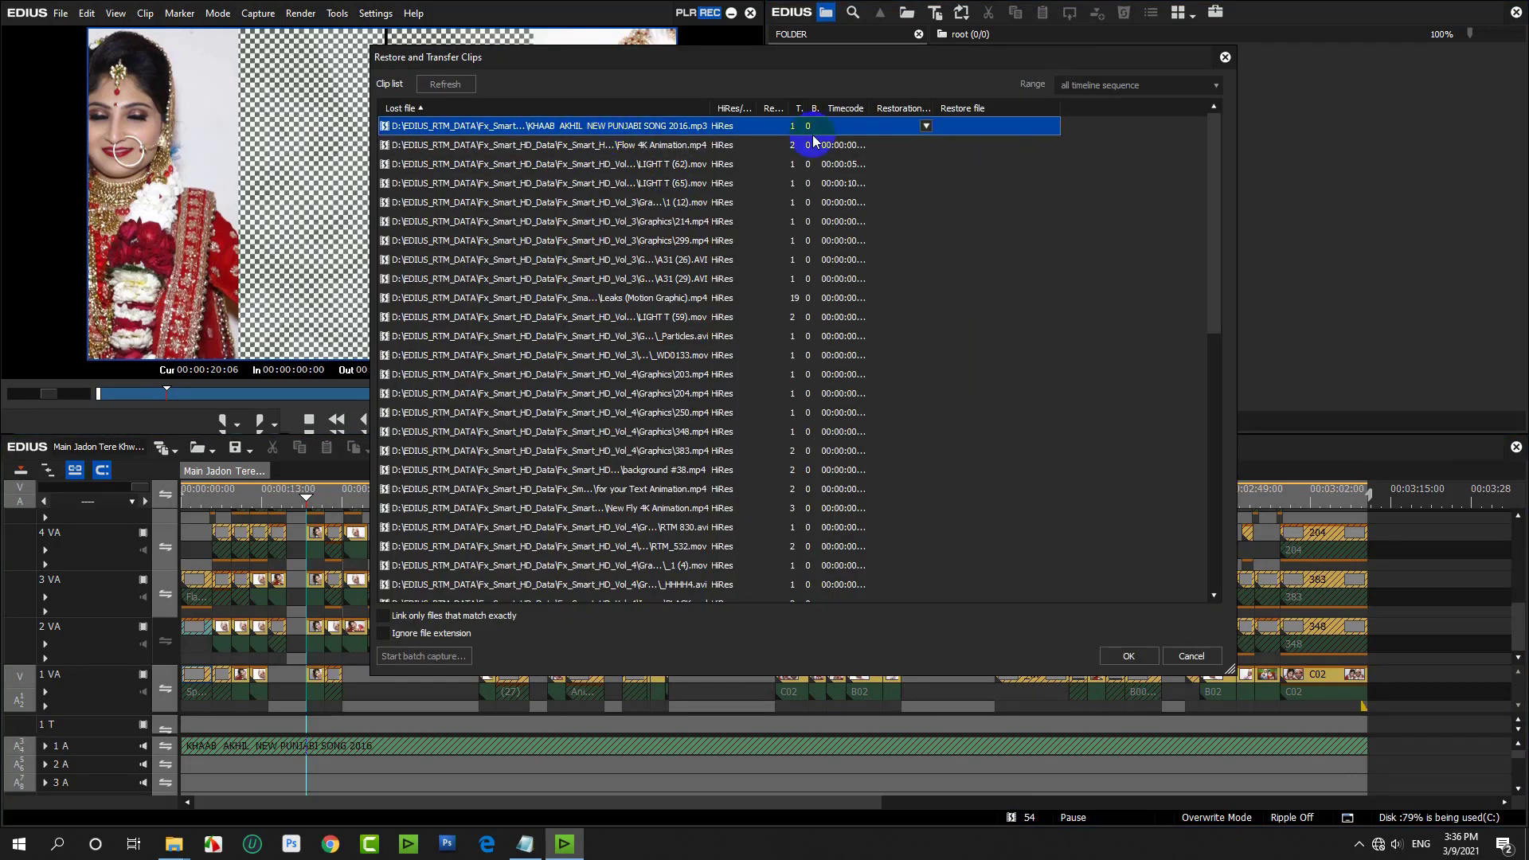
double_click(633, 147)
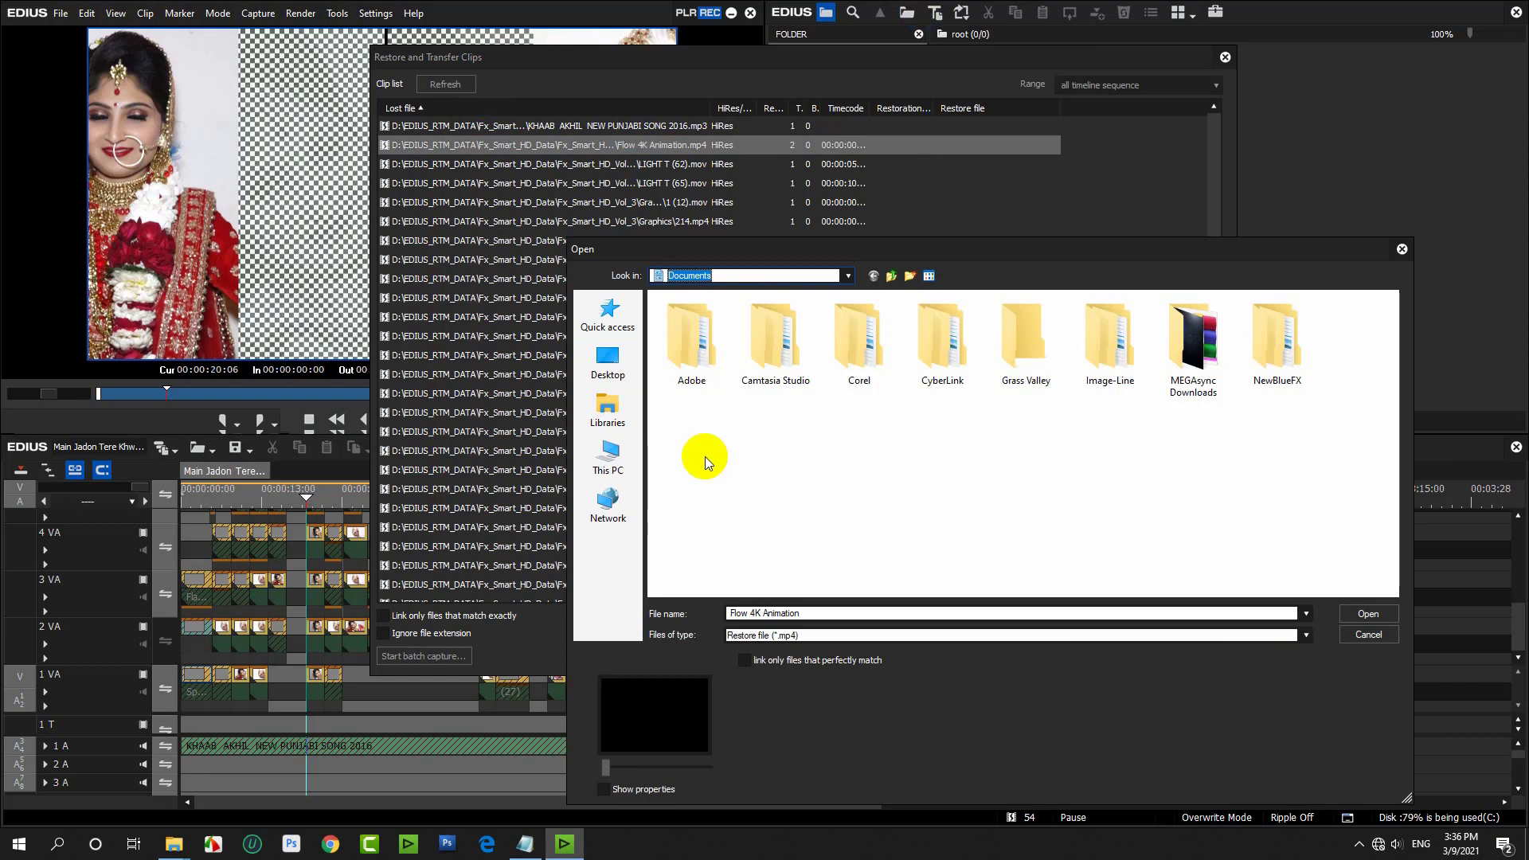
click(608, 362)
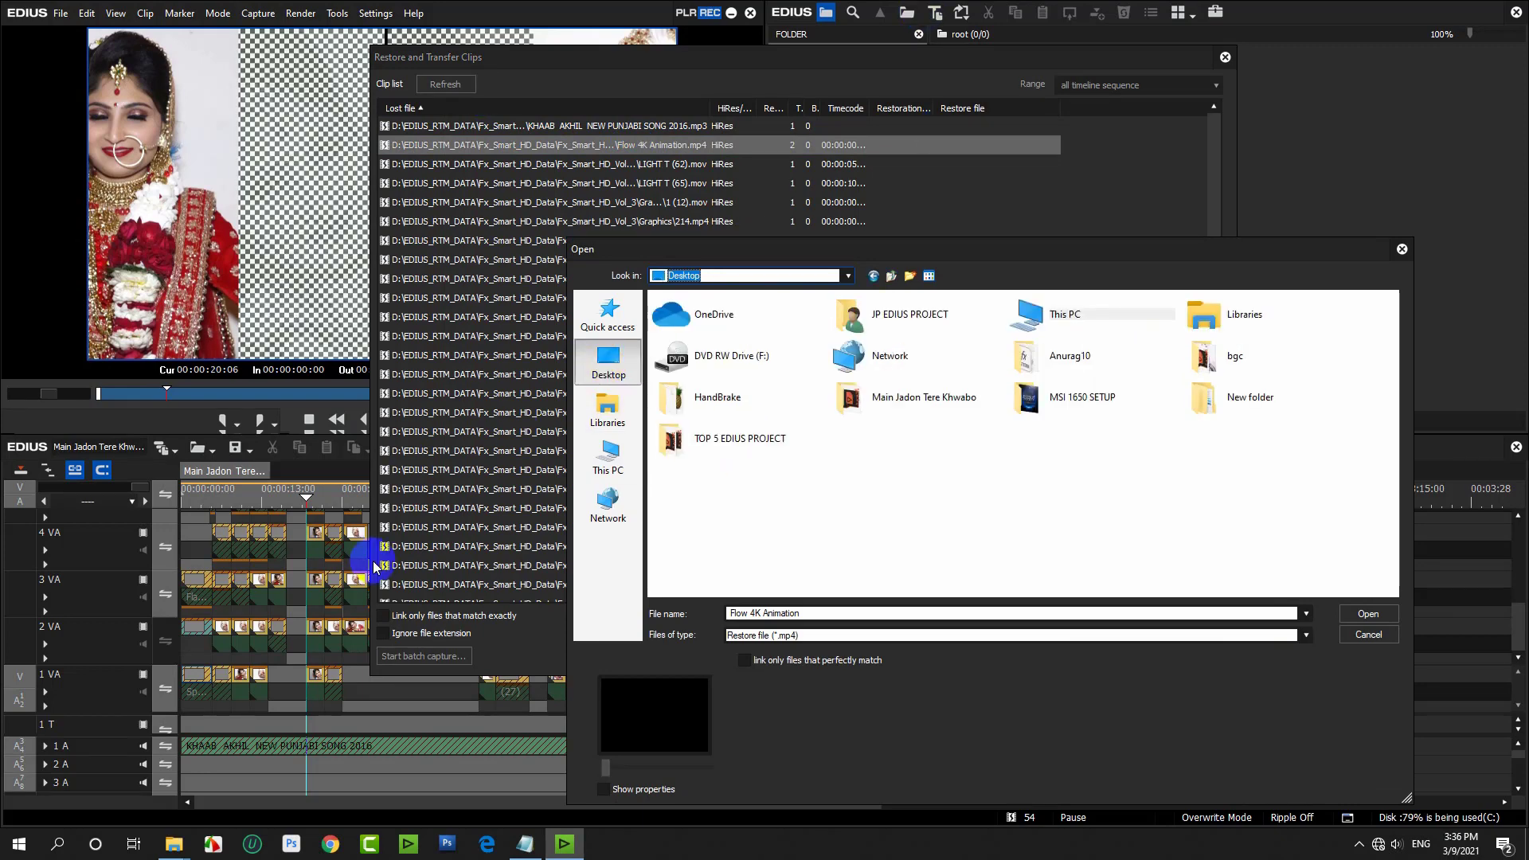
double_click(917, 398)
click(679, 318)
click(1366, 615)
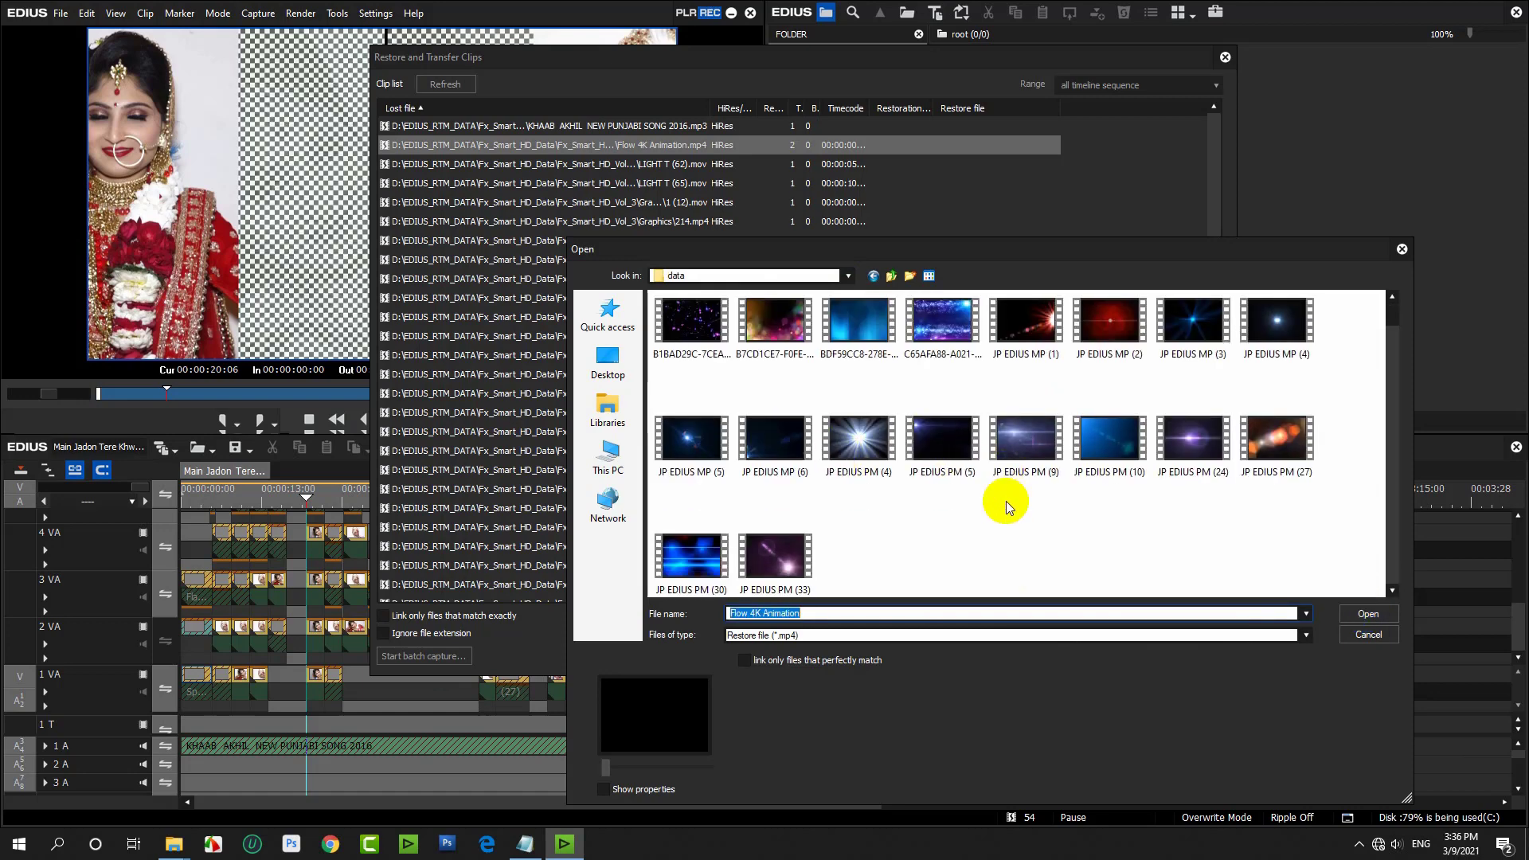
scroll(1004, 505, down, 1)
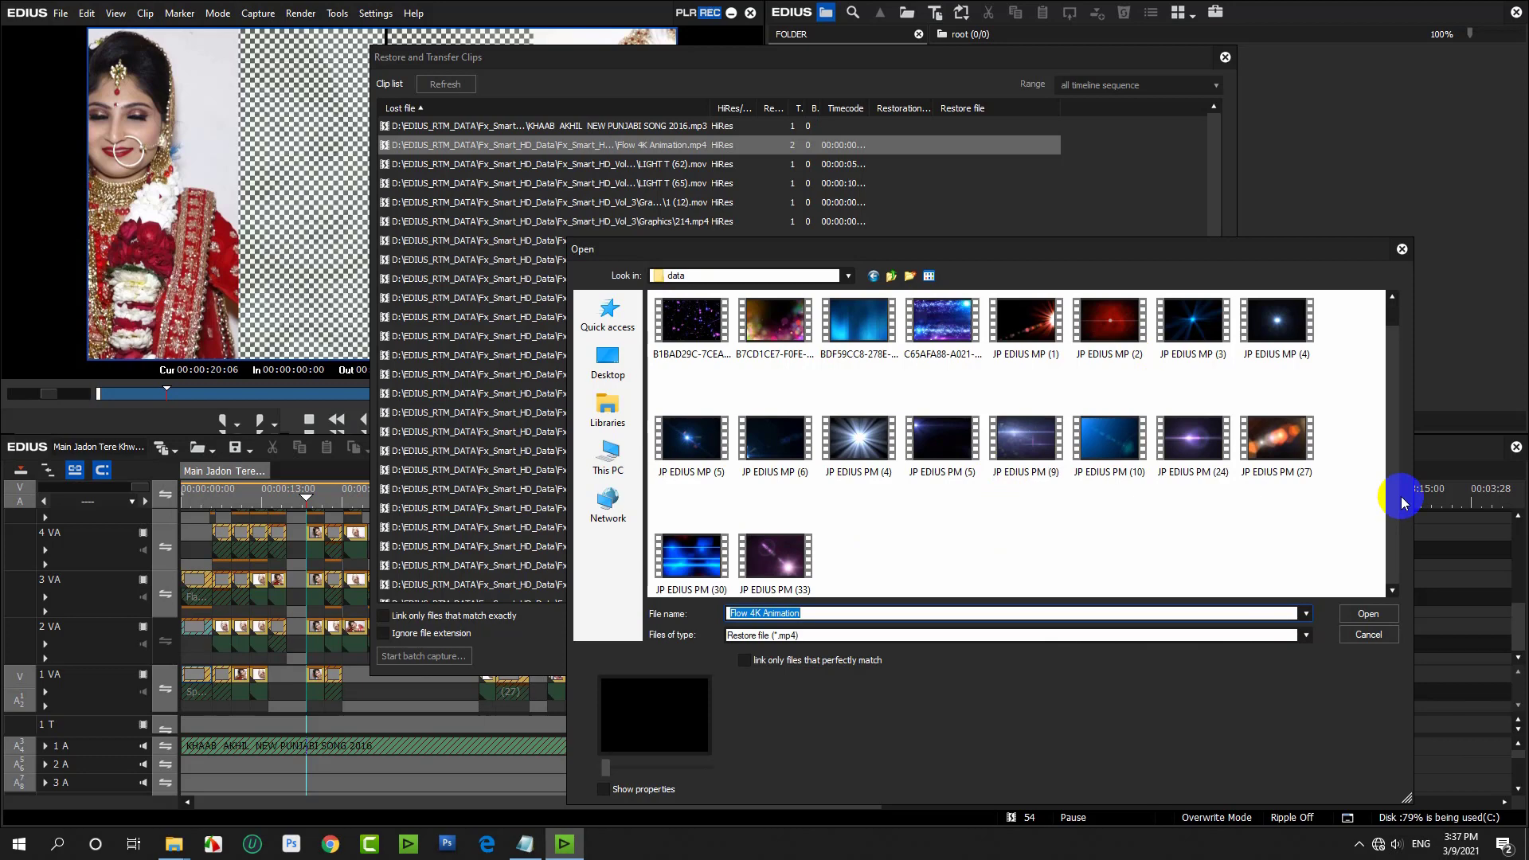
click(689, 327)
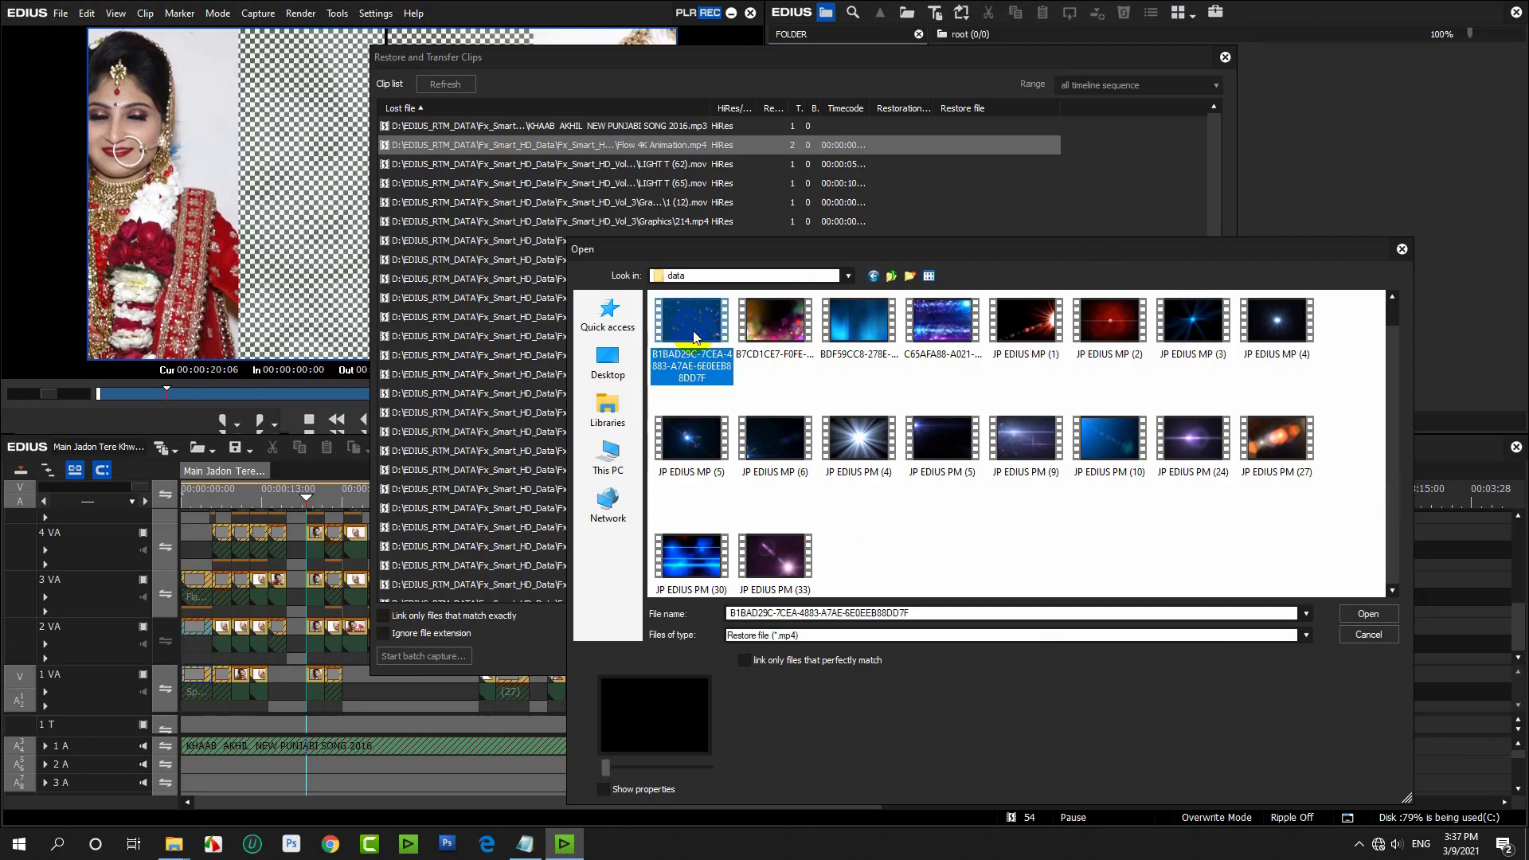
click(1366, 614)
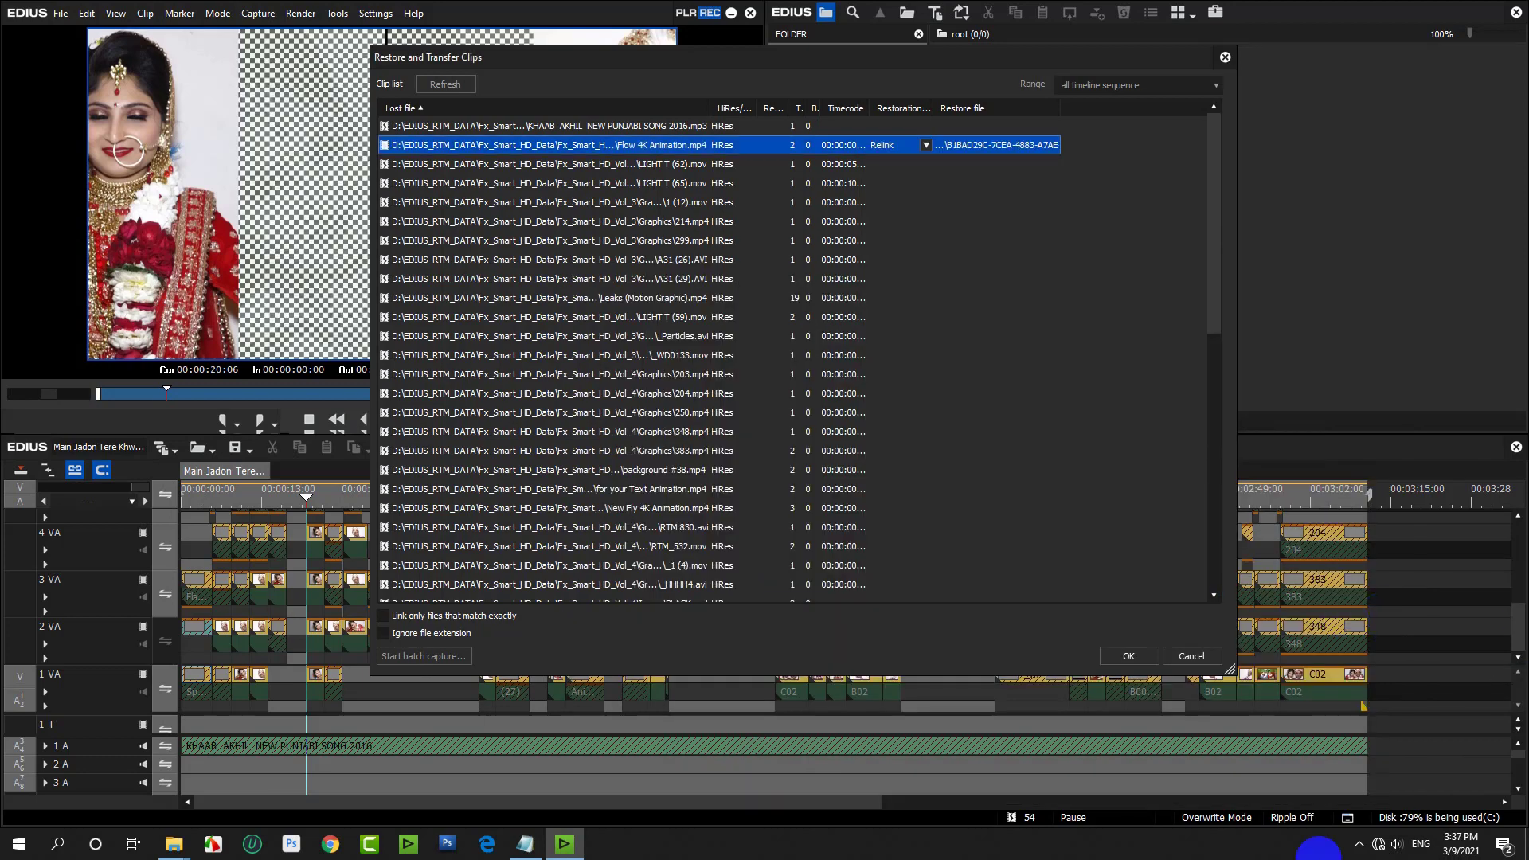
Relink LIGHT T (62).mov to JP EDIUS MP (4).mov and LIGHT T (65).mov to the 340393FD clip.
click(642, 165)
double_click(642, 165)
click(1018, 353)
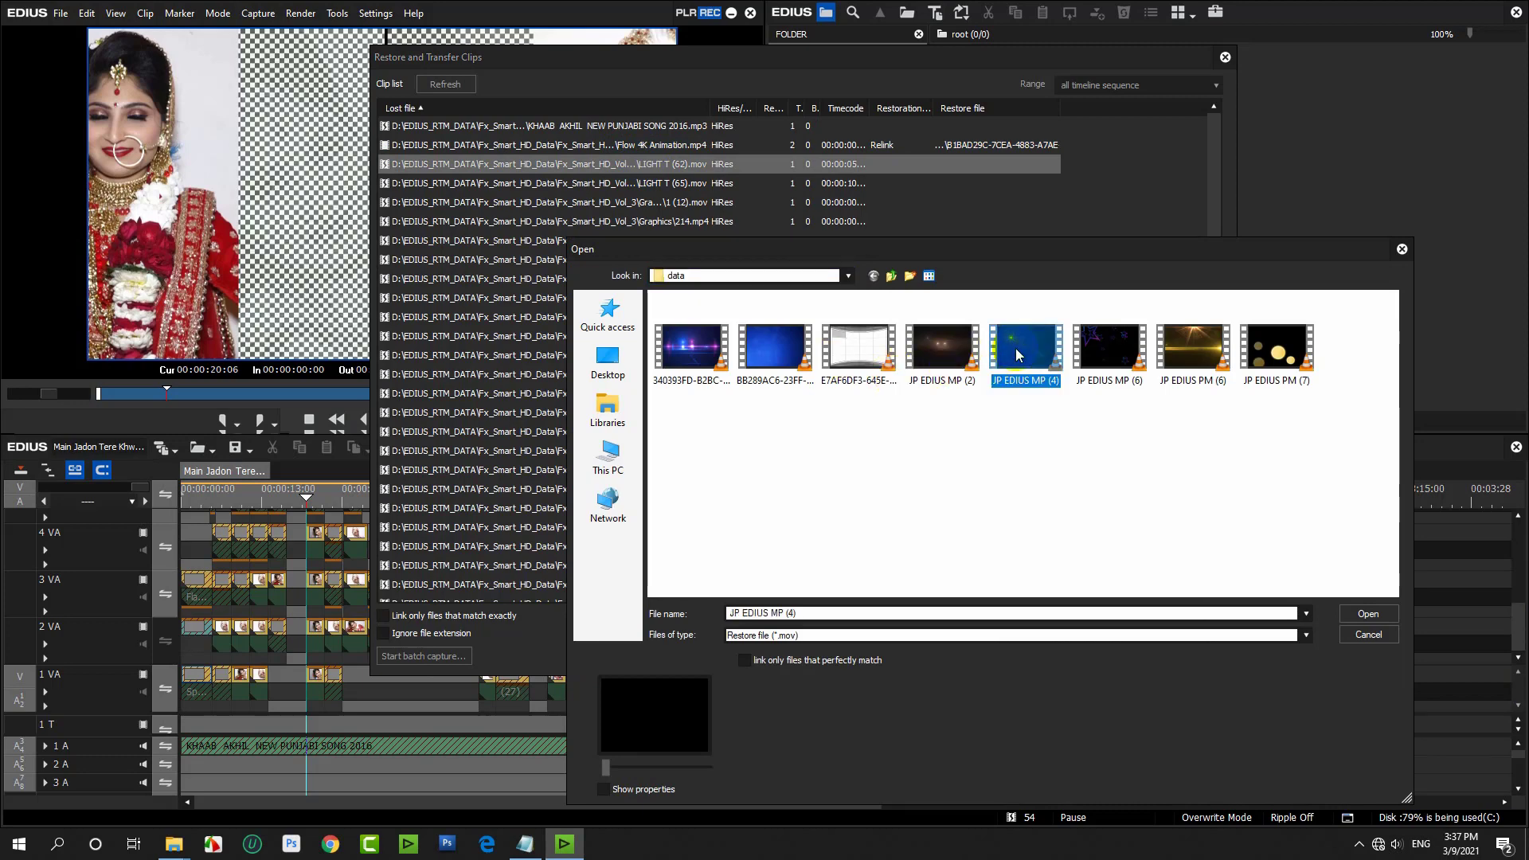
double_click(1018, 354)
double_click(660, 184)
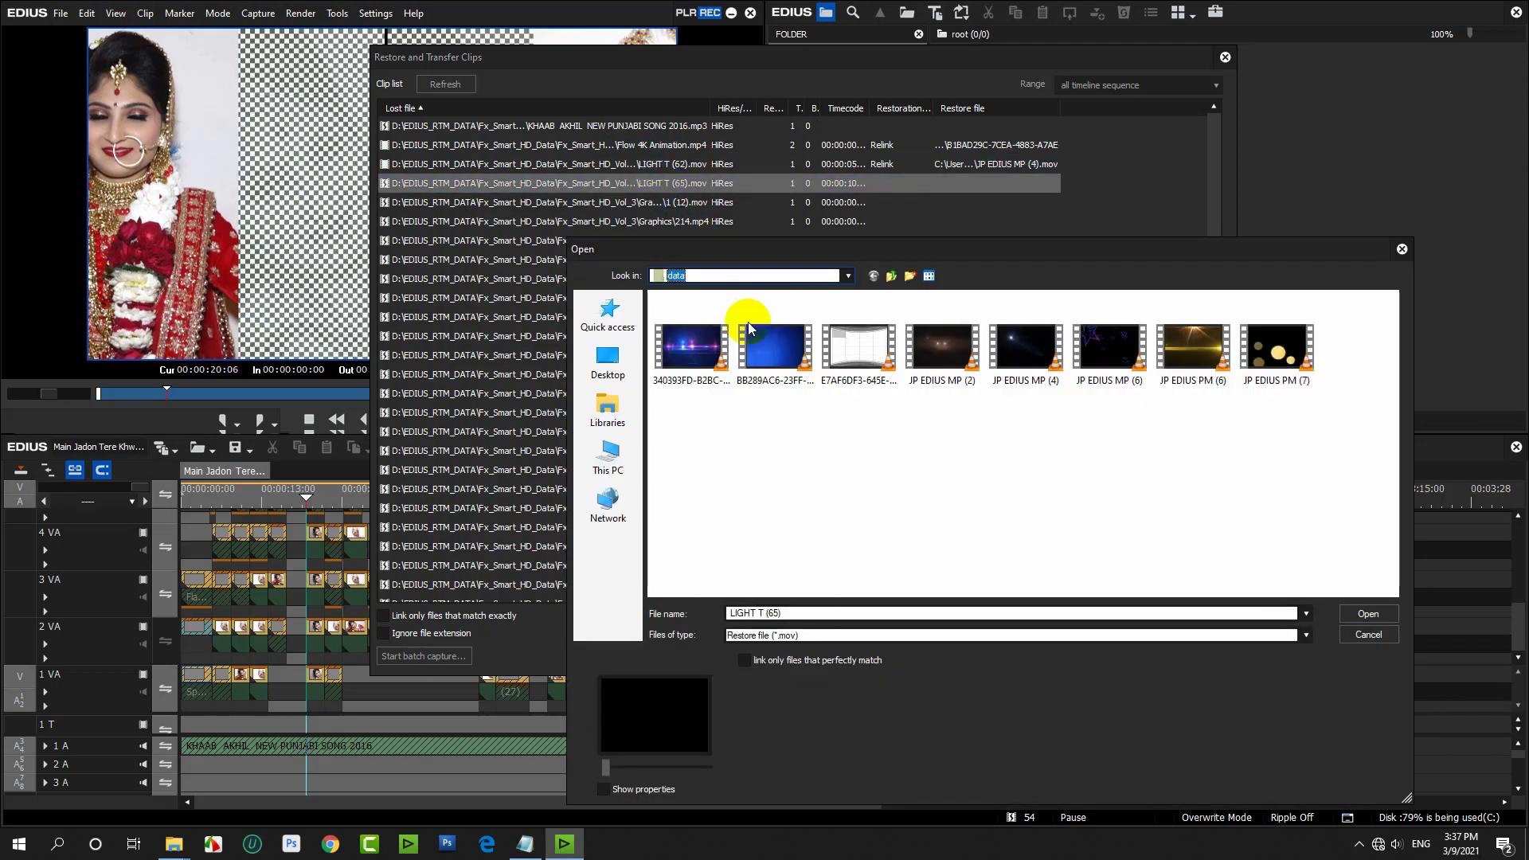
double_click(681, 350)
Relink the lost clip 1 (12).mov to the E7AF6DF3 clip in the data folder.
double_click(650, 208)
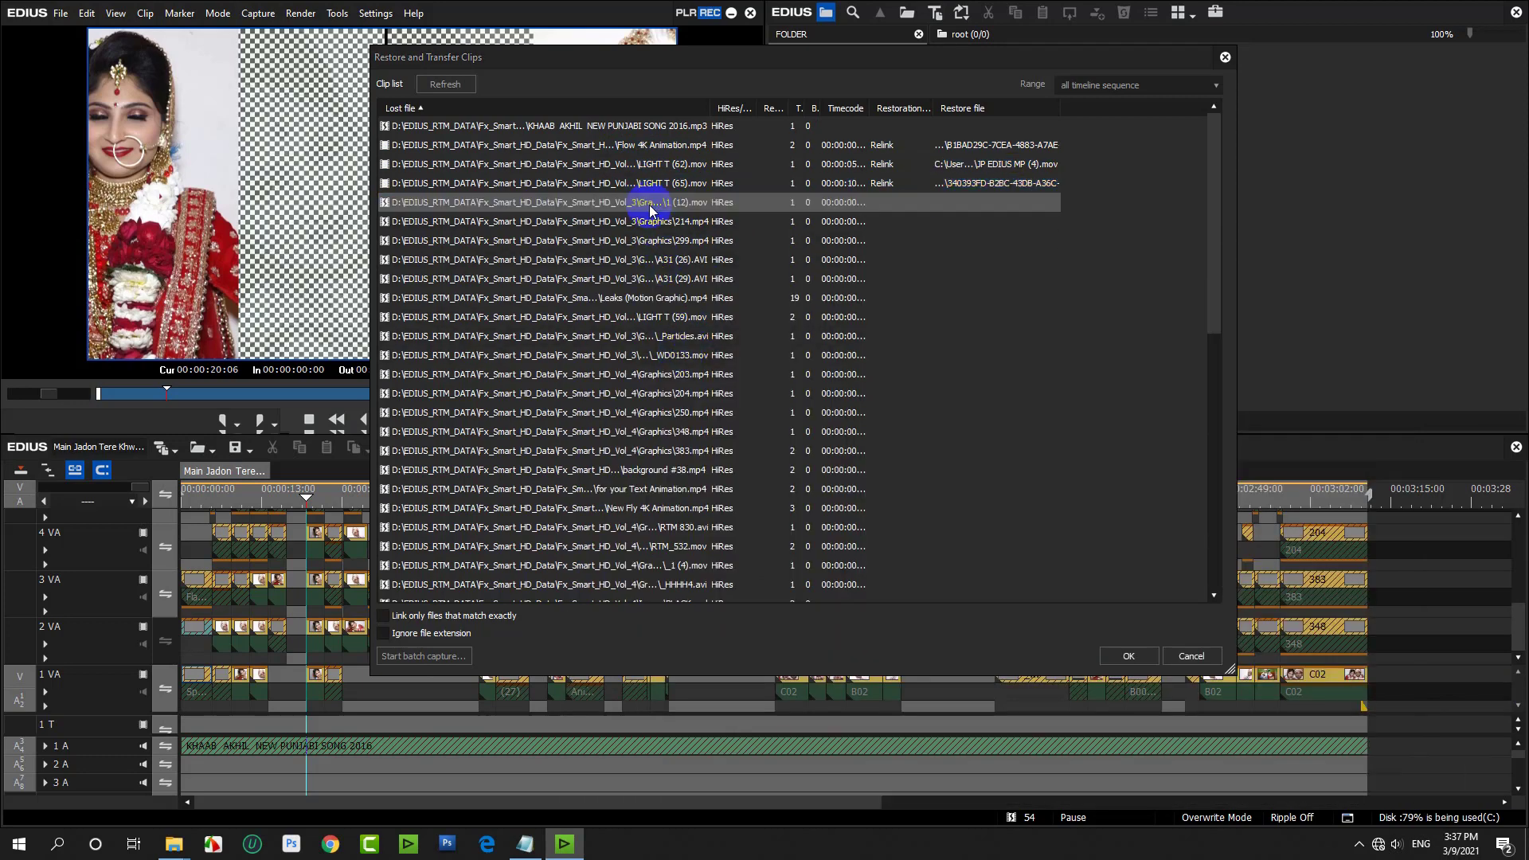
click(930, 356)
click(843, 345)
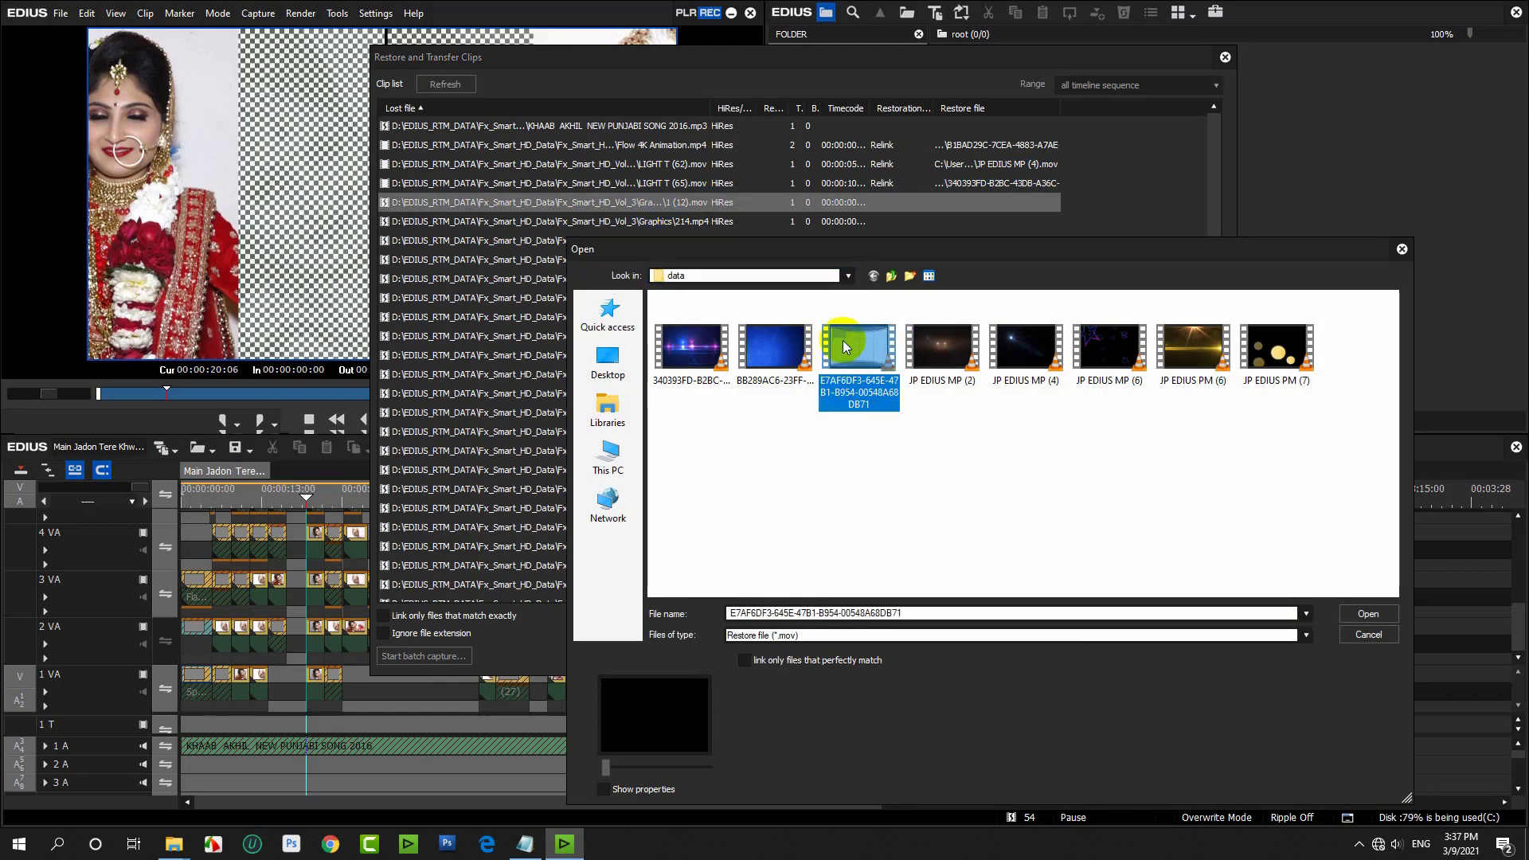
double_click(846, 345)
Preview several clips in the data folder and relink 214.mp4 to JP EDIUS PM (27).mp4.
double_click(705, 223)
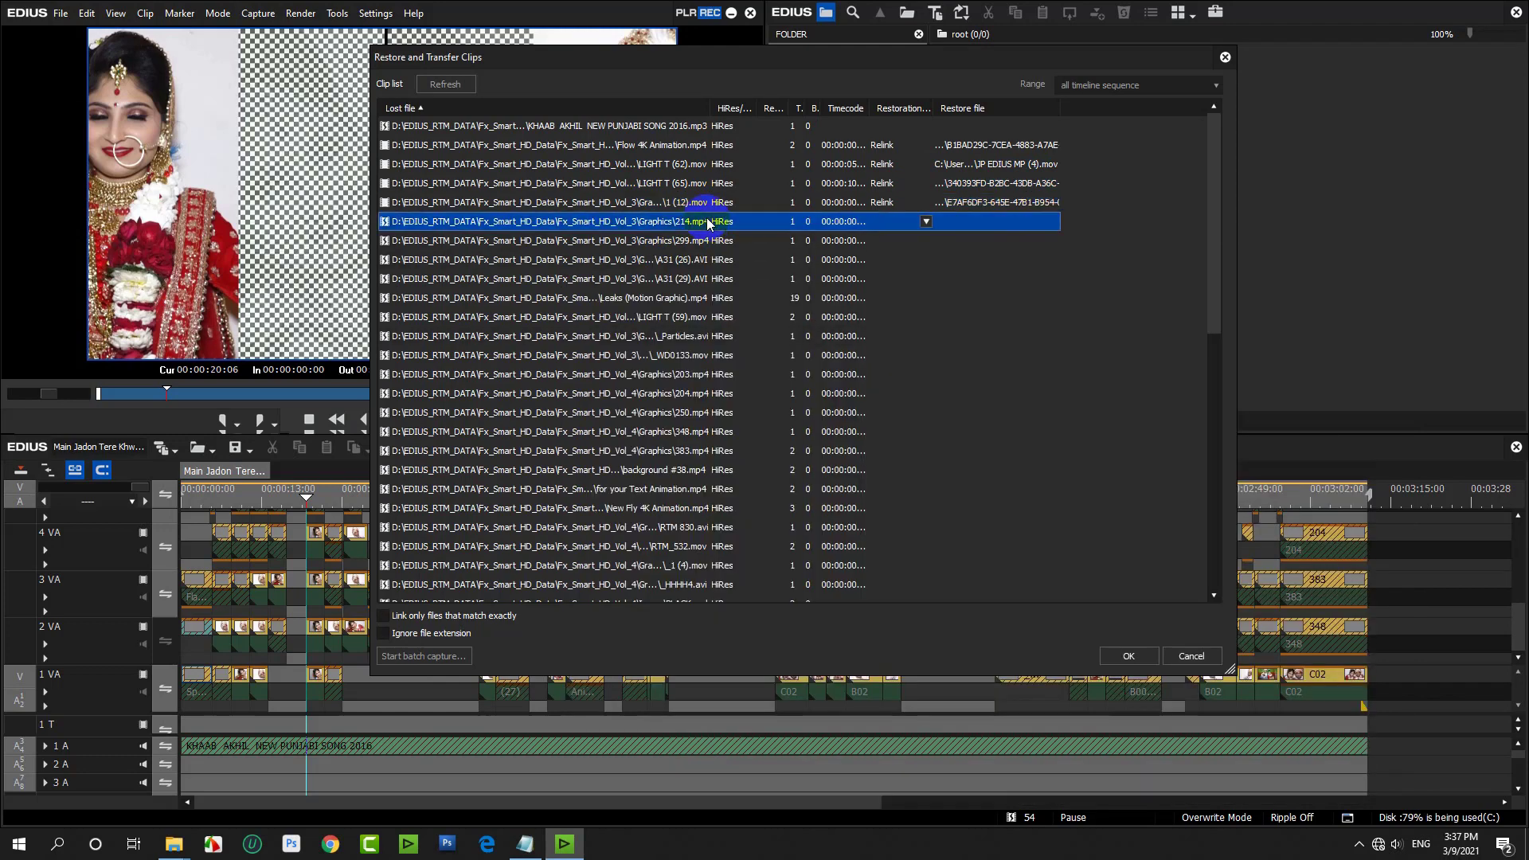
click(1027, 469)
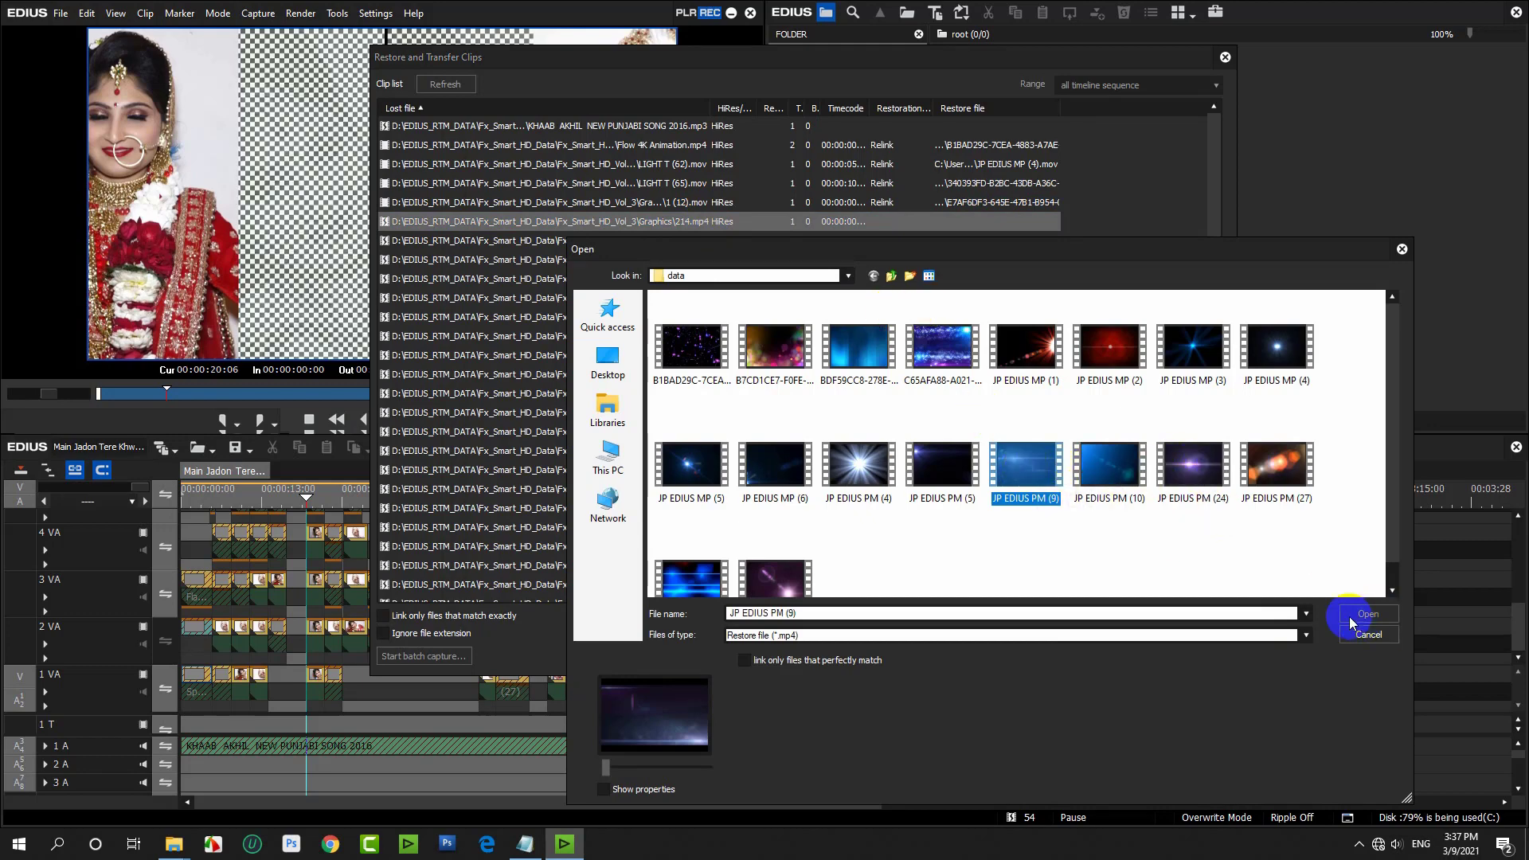
click(1190, 477)
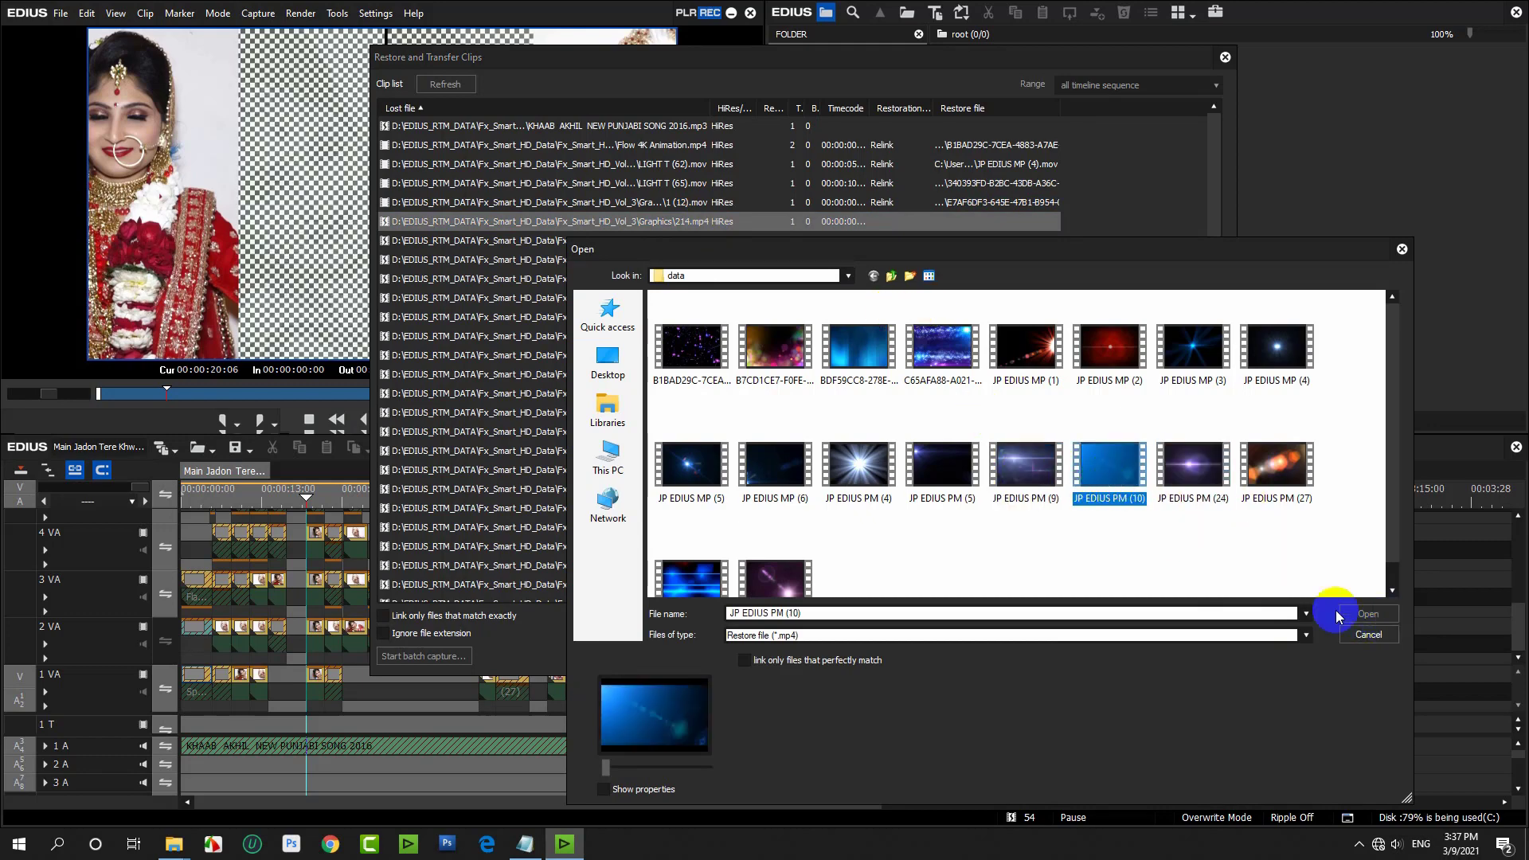
click(1270, 483)
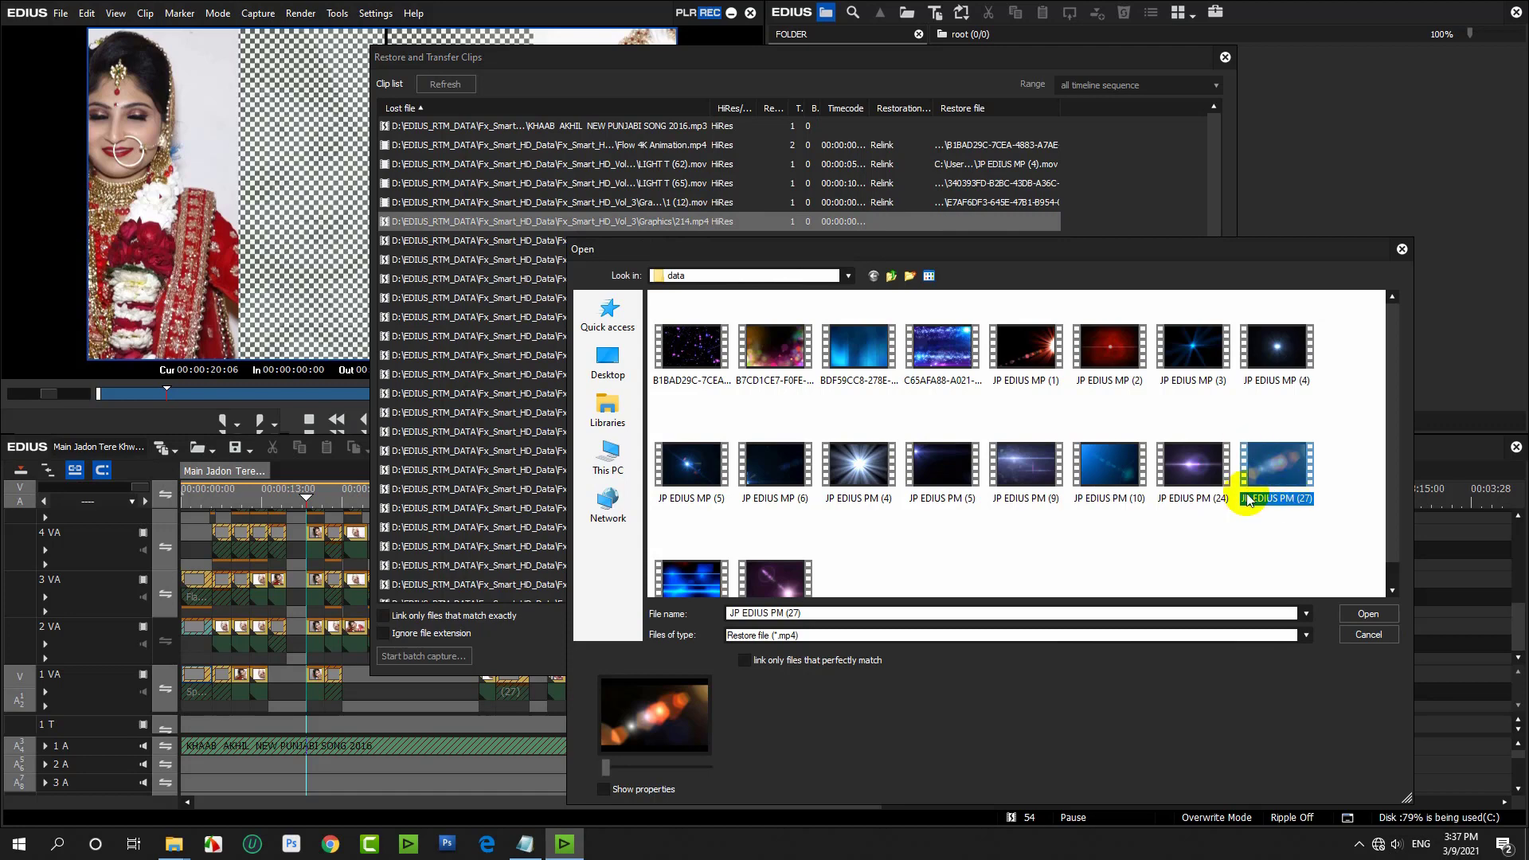
click(1367, 616)
Relink the lost clip 299.mp4 to JP EDIUS PM (24).mp4.
click(822, 248)
double_click(822, 250)
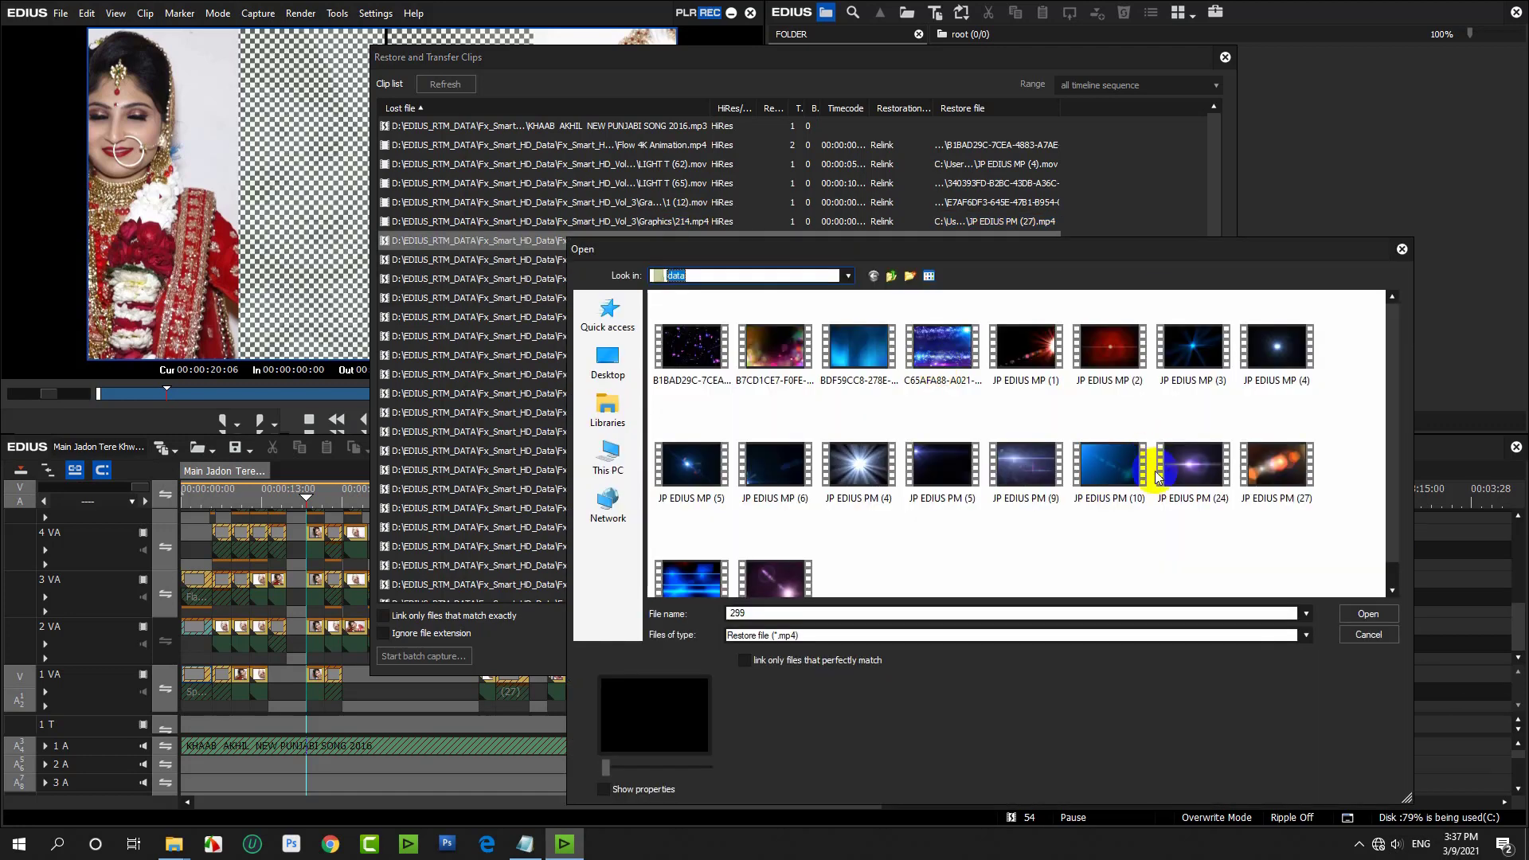
click(1206, 477)
double_click(1206, 478)
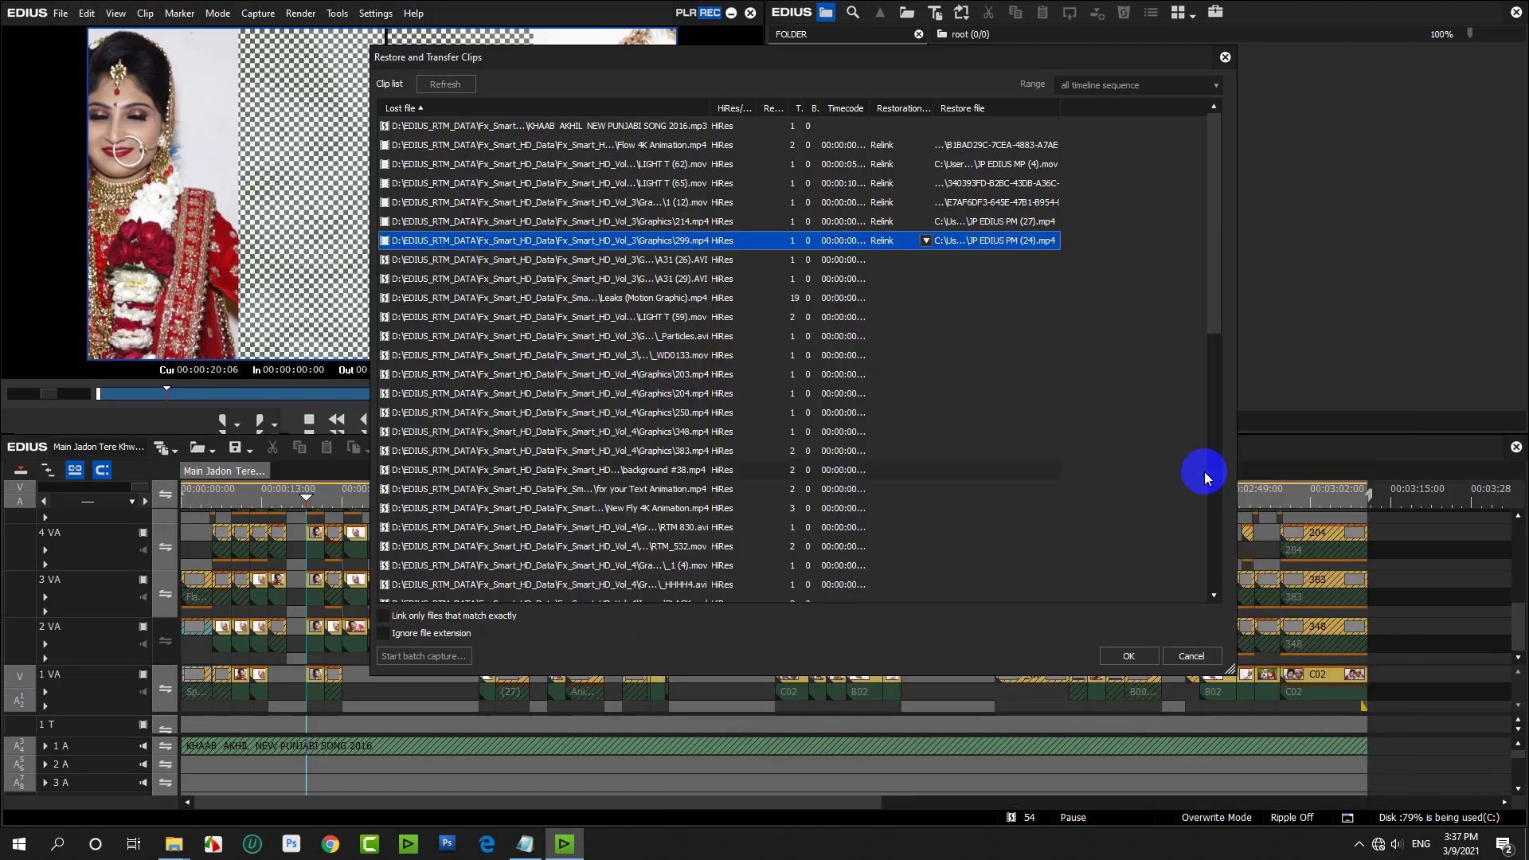
Relink the lost clip A31 (26).AVI to the F77A5B34 clip in the data folder.
click(800, 261)
double_click(800, 262)
click(691, 341)
double_click(691, 341)
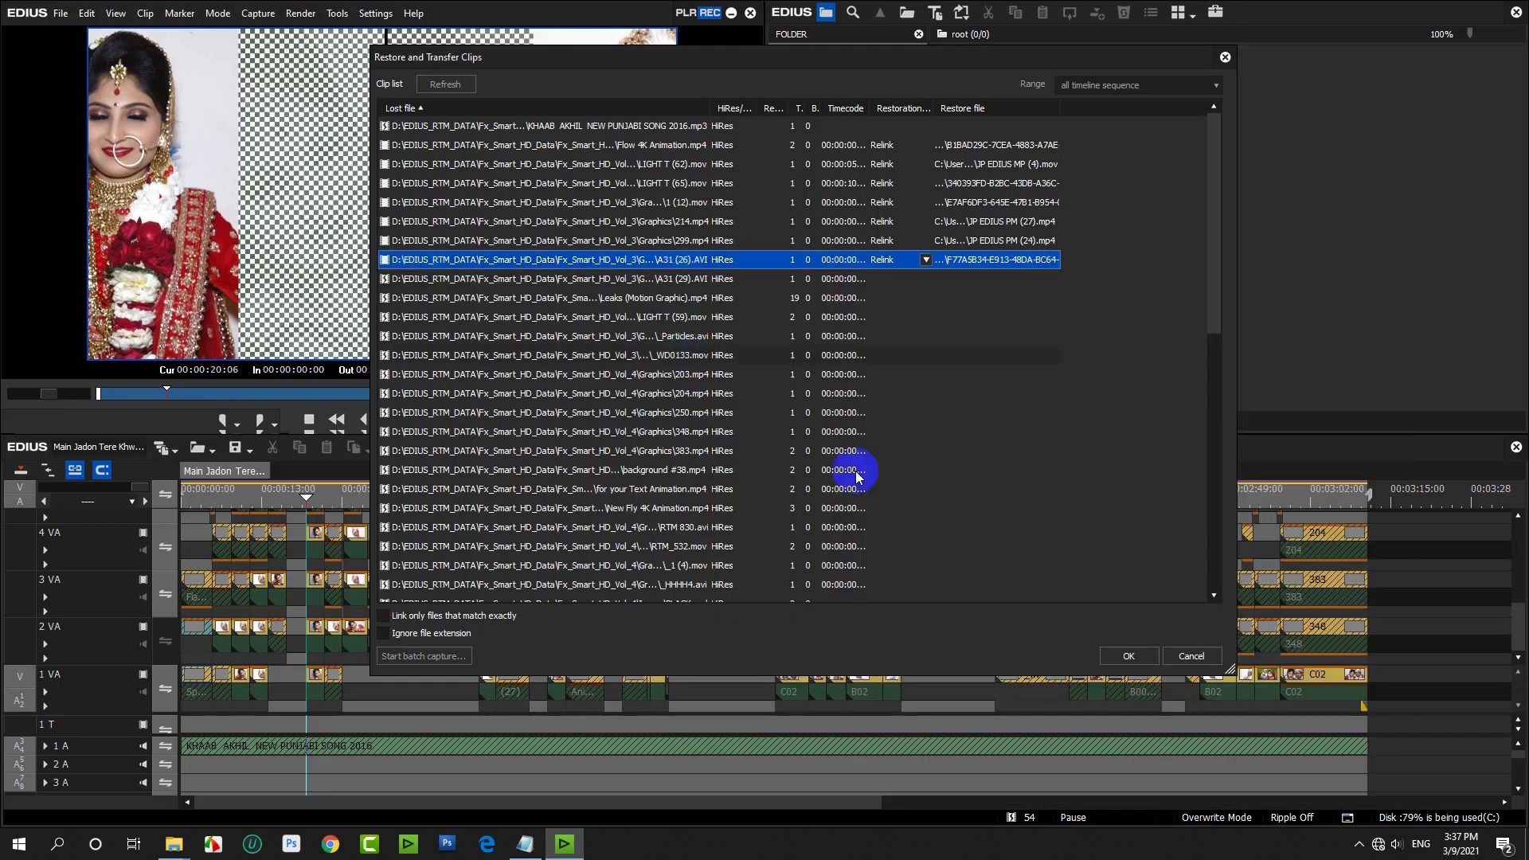
Relink the lost clip A31 (29).AVI to the F77A5B34 clip and Leaks (Motion Graphic).mp4 to the B7CD1CE7 clip in the data folder.
double_click(791, 280)
click(691, 341)
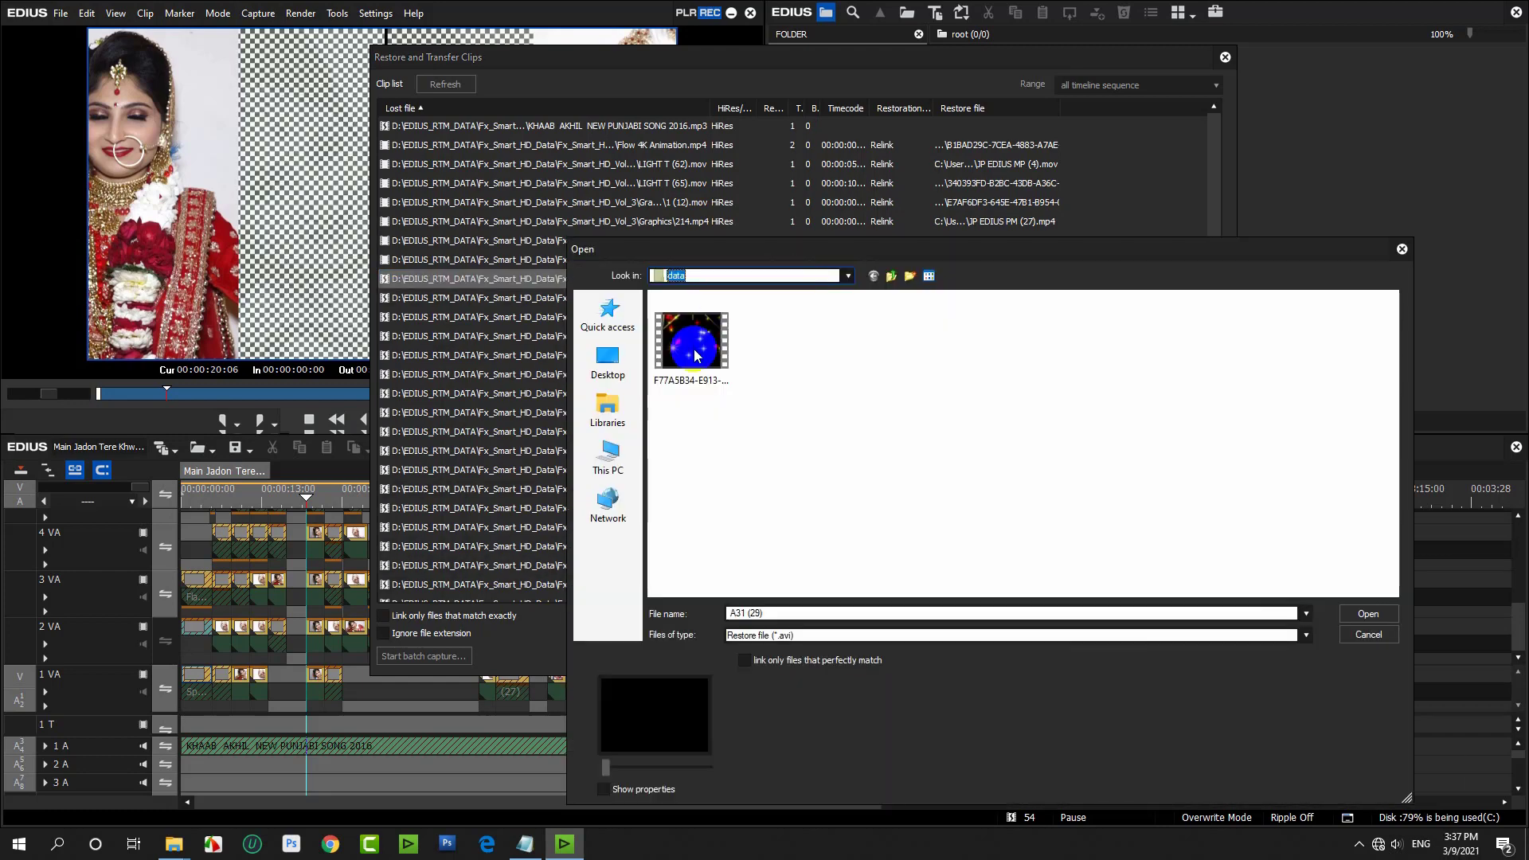
double_click(691, 341)
double_click(681, 302)
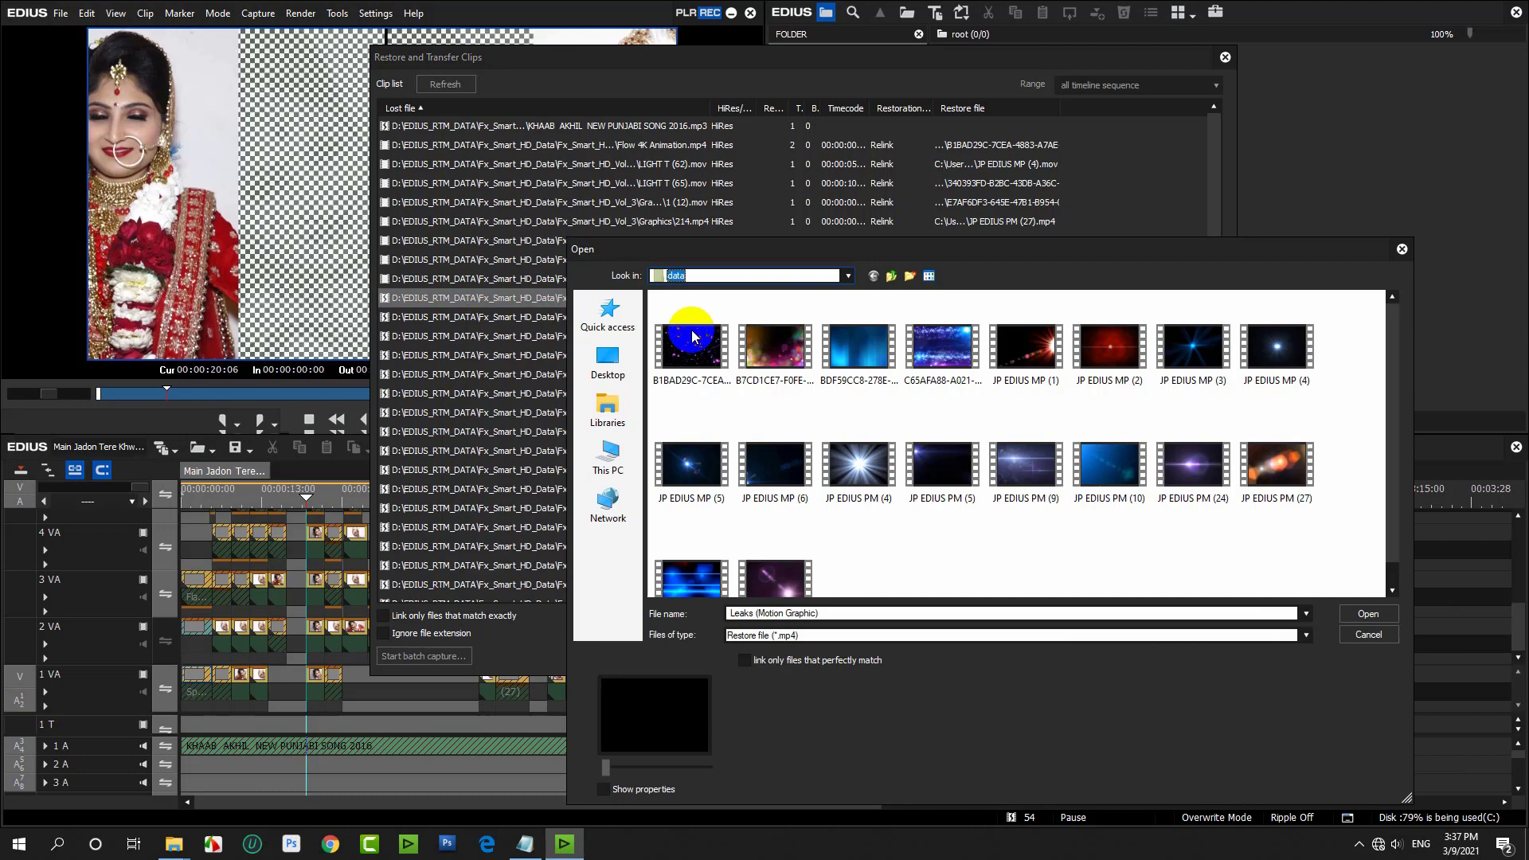
click(768, 350)
click(1368, 613)
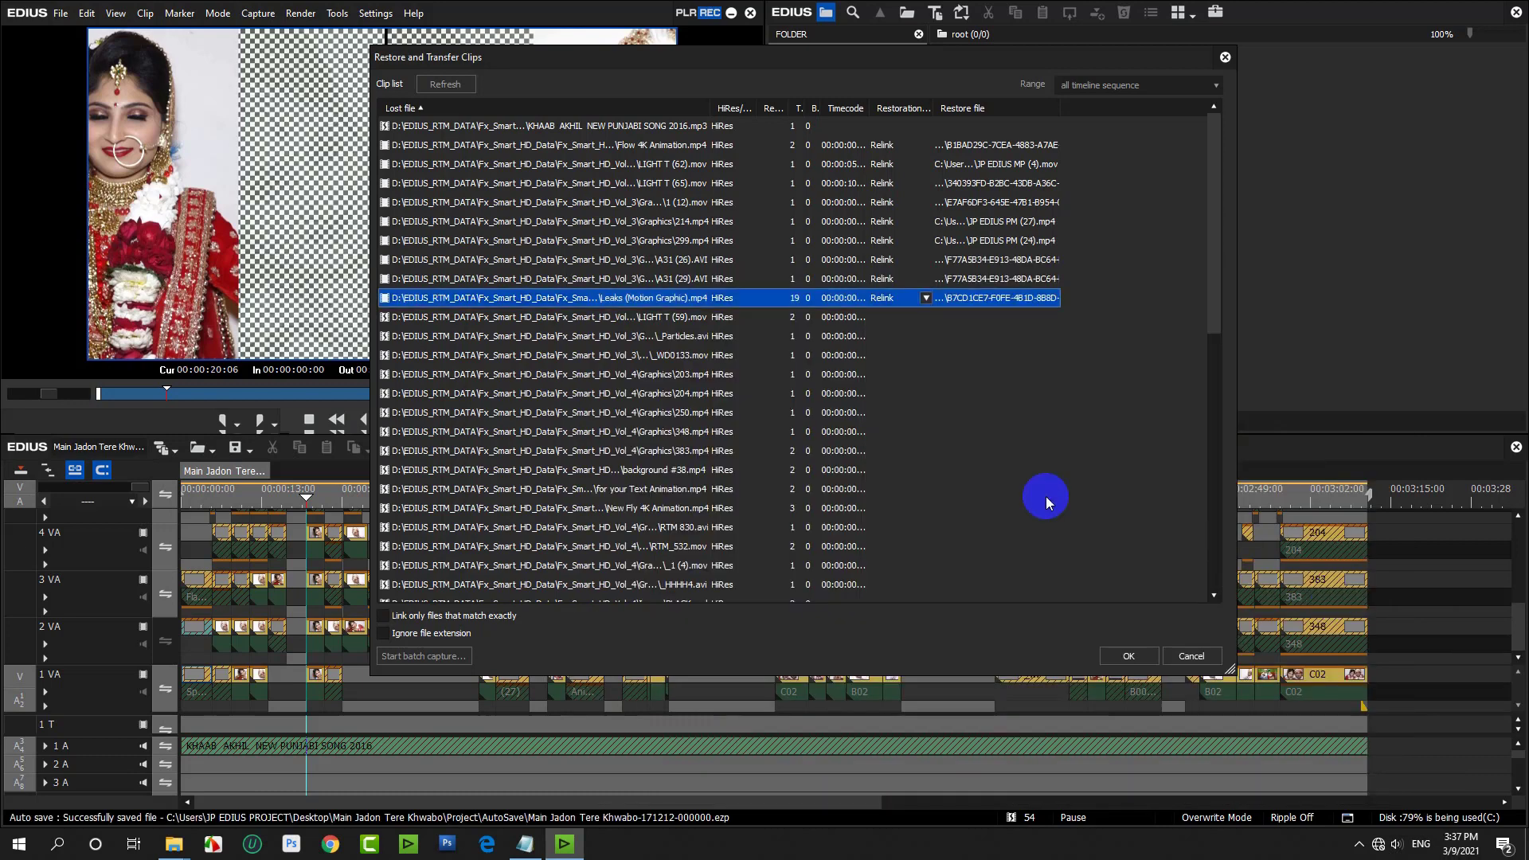
Relink the lost clip LIGHT T (59).mov to the BB289AC6 clip in the data folder.
click(685, 317)
double_click(685, 317)
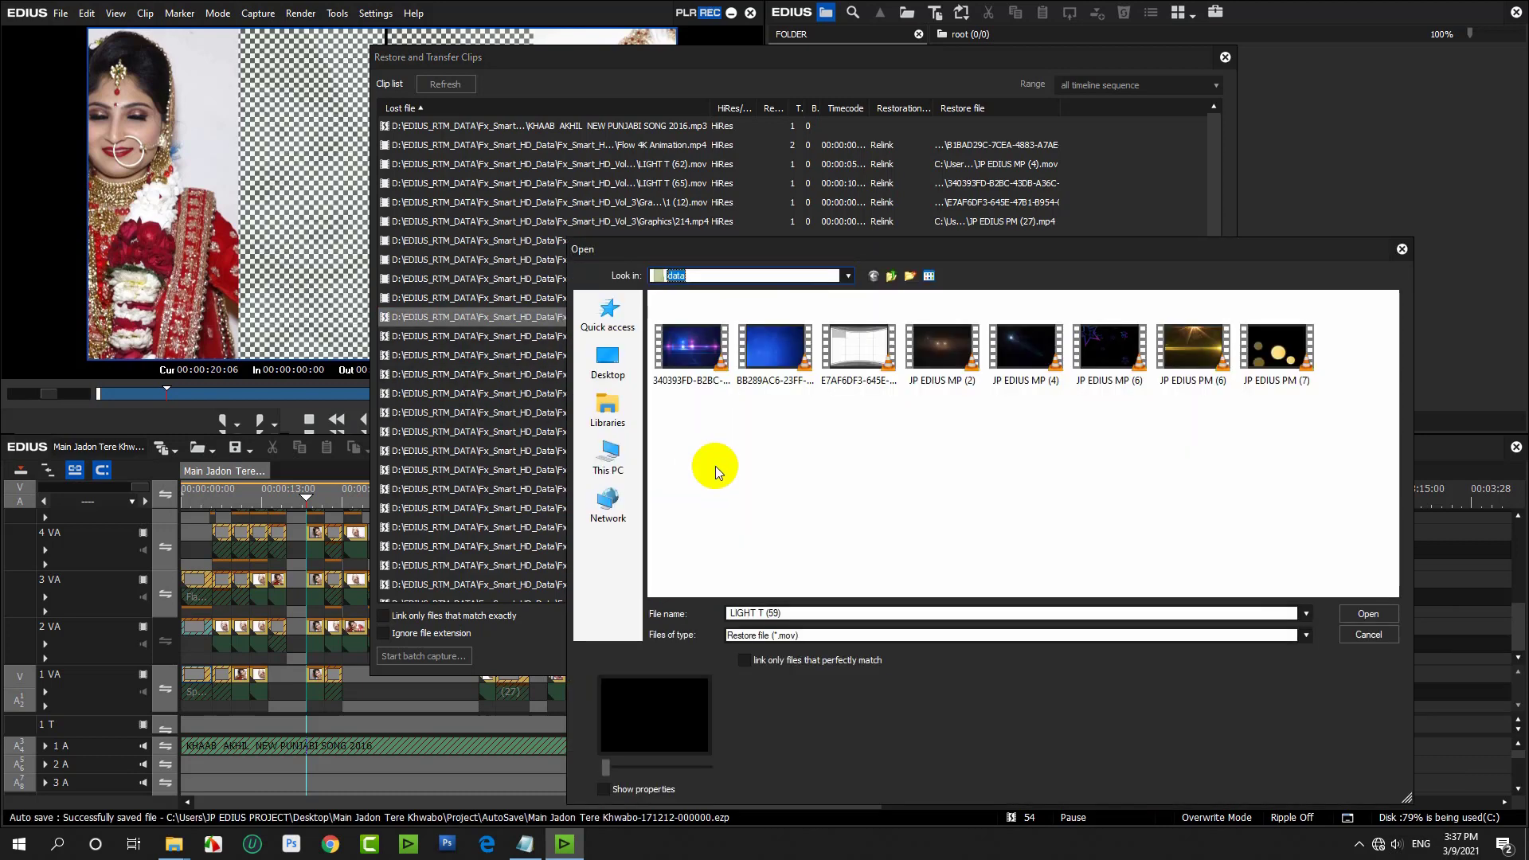
click(691, 346)
click(787, 364)
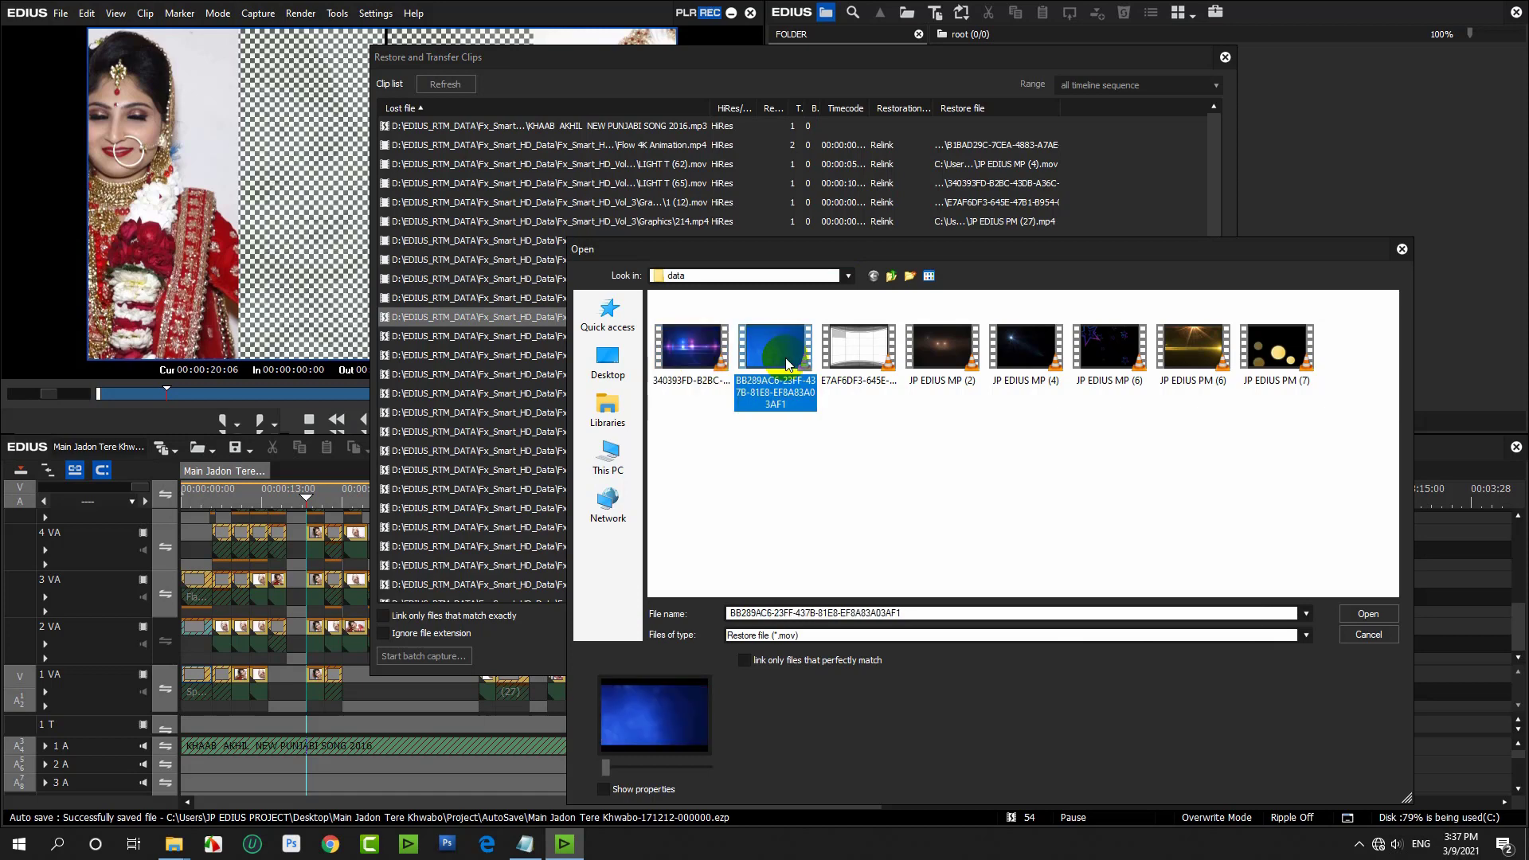
double_click(786, 364)
double_click(672, 336)
click(693, 350)
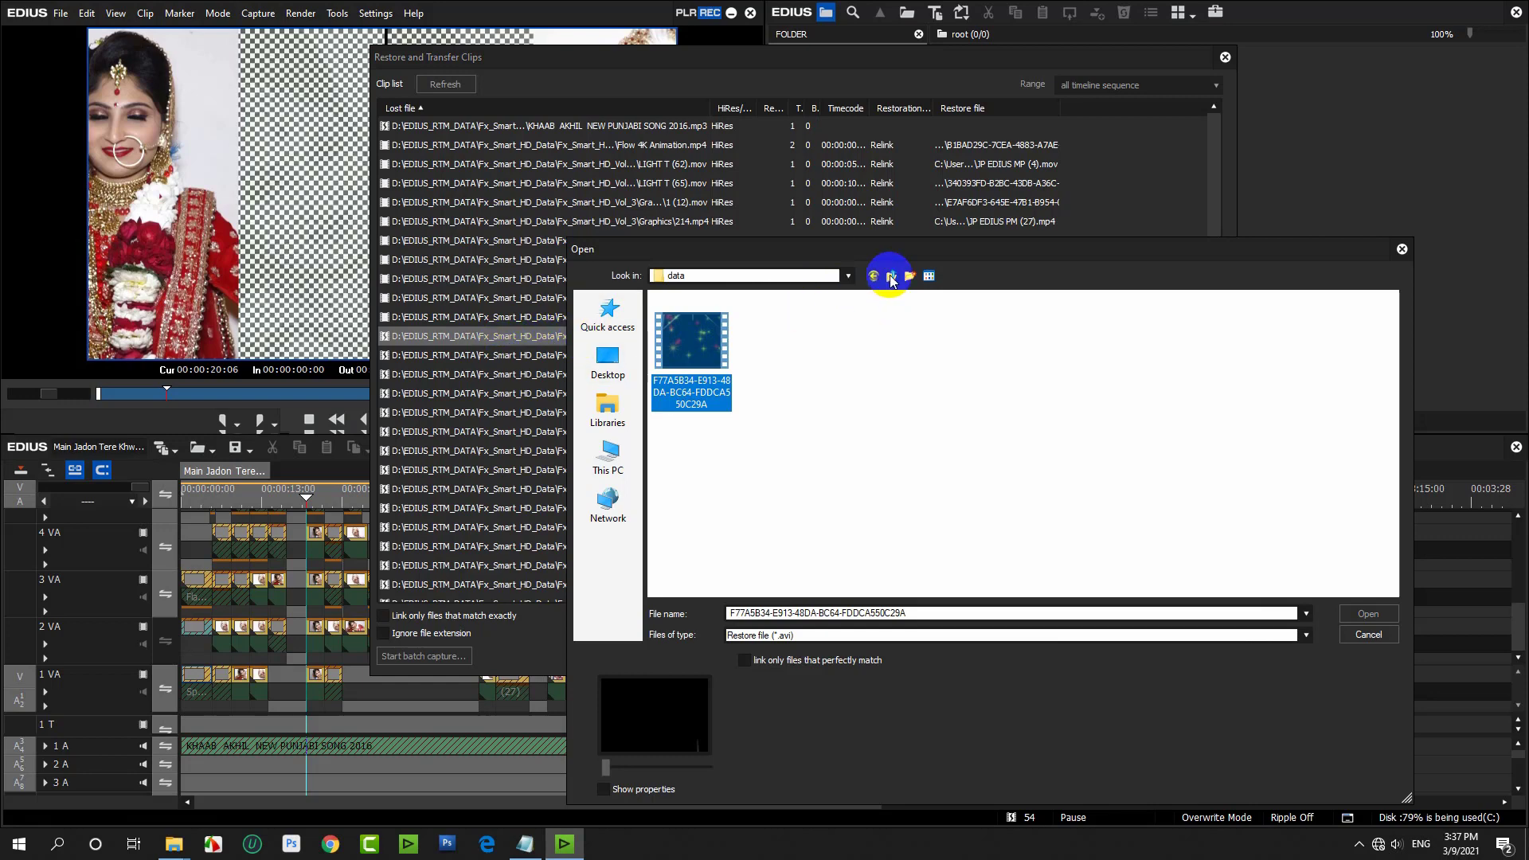
click(1382, 634)
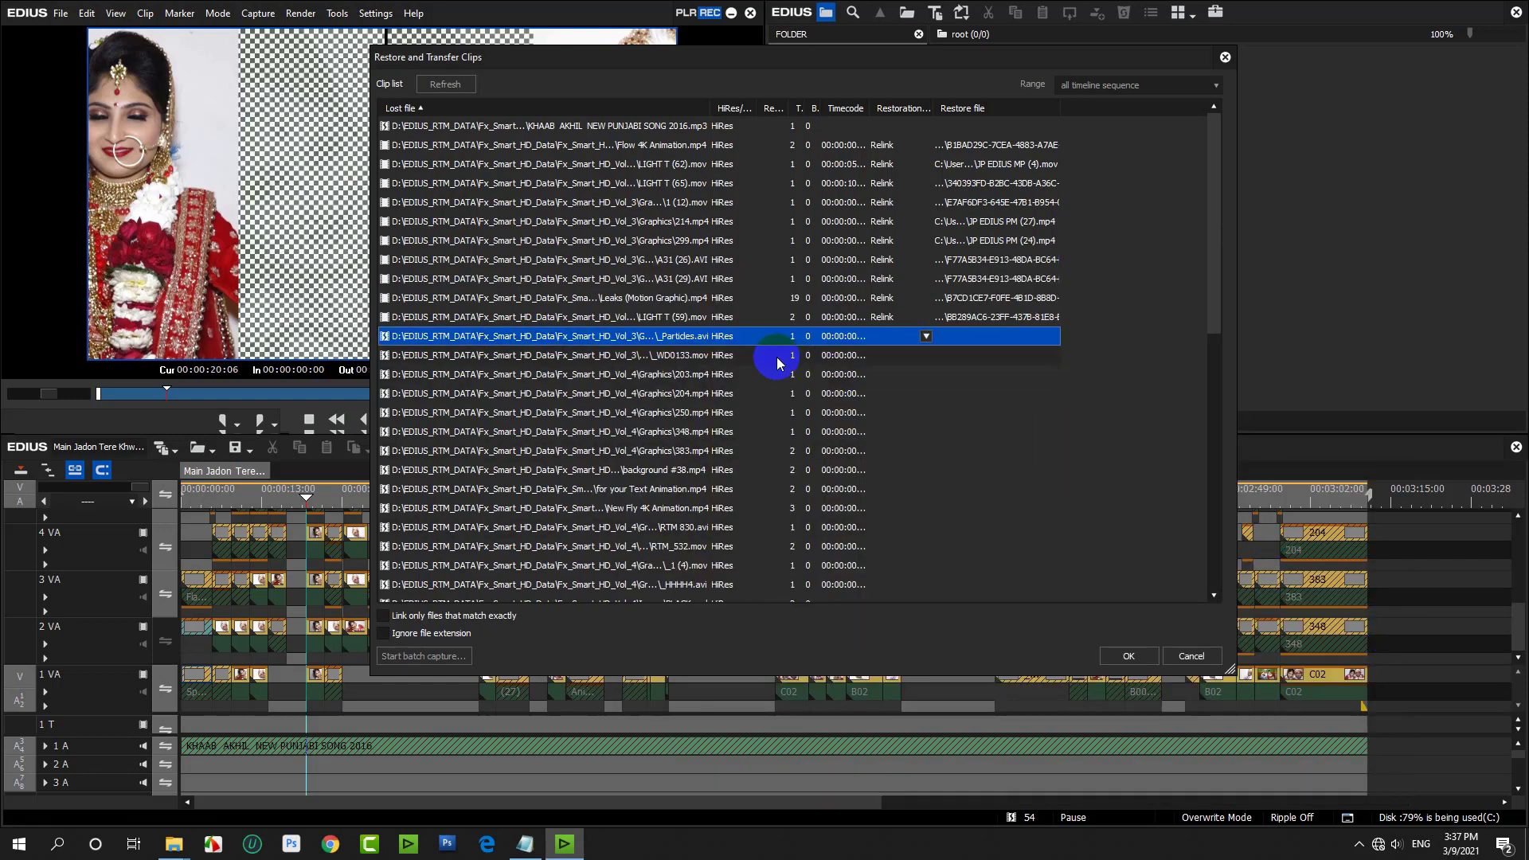
Relink the lost clip _WD0133.mov to the E7AF6DF3 clip and 203.mp4 to JP EDIUS PM (9).mp4 in the data folder.
double_click(778, 355)
click(1021, 354)
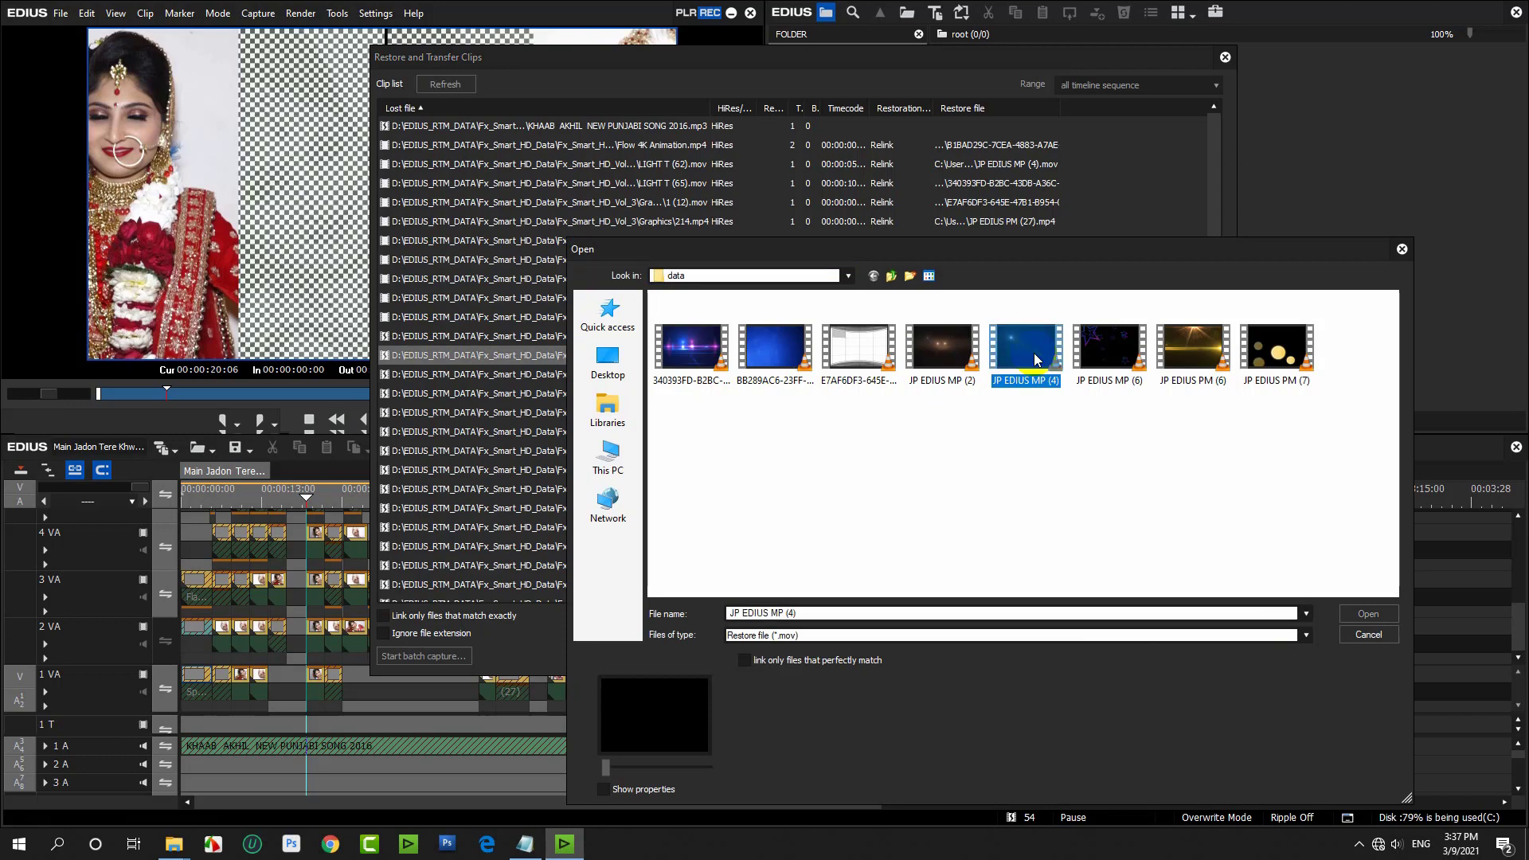
click(942, 351)
click(873, 355)
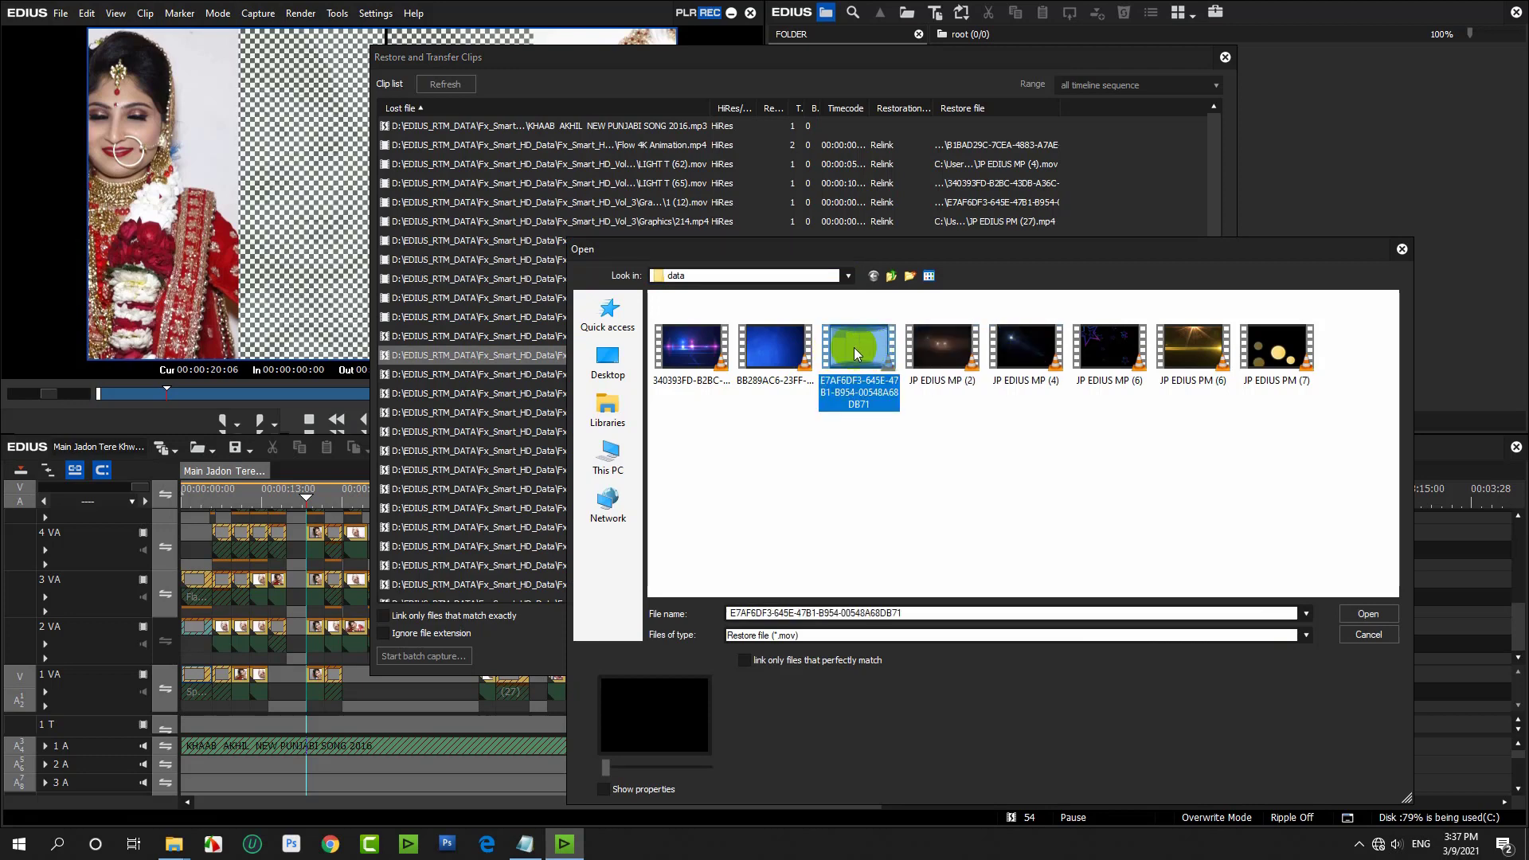
double_click(859, 353)
double_click(721, 374)
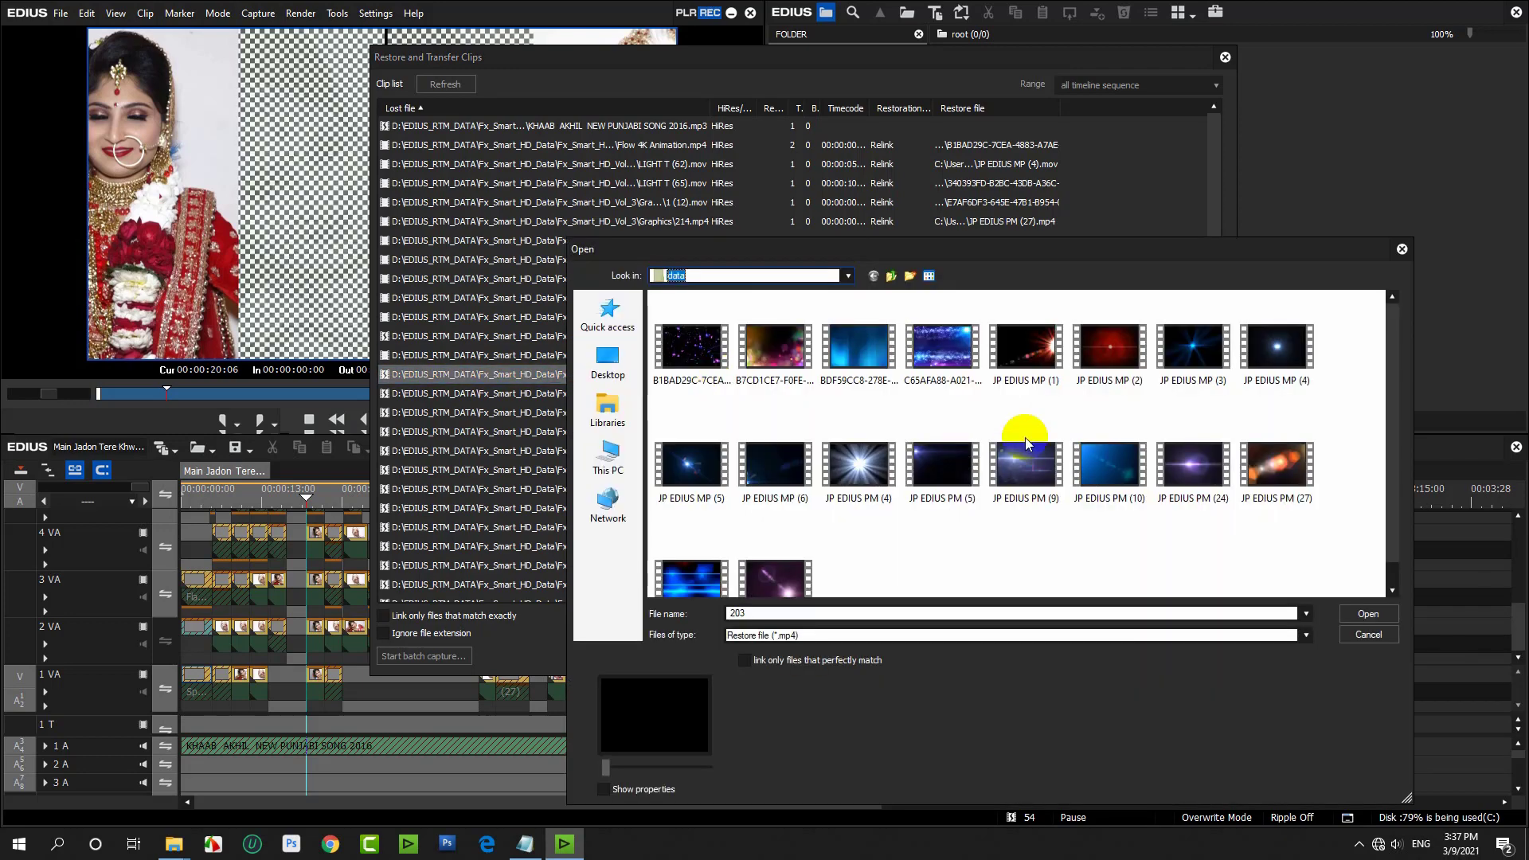
double_click(1029, 474)
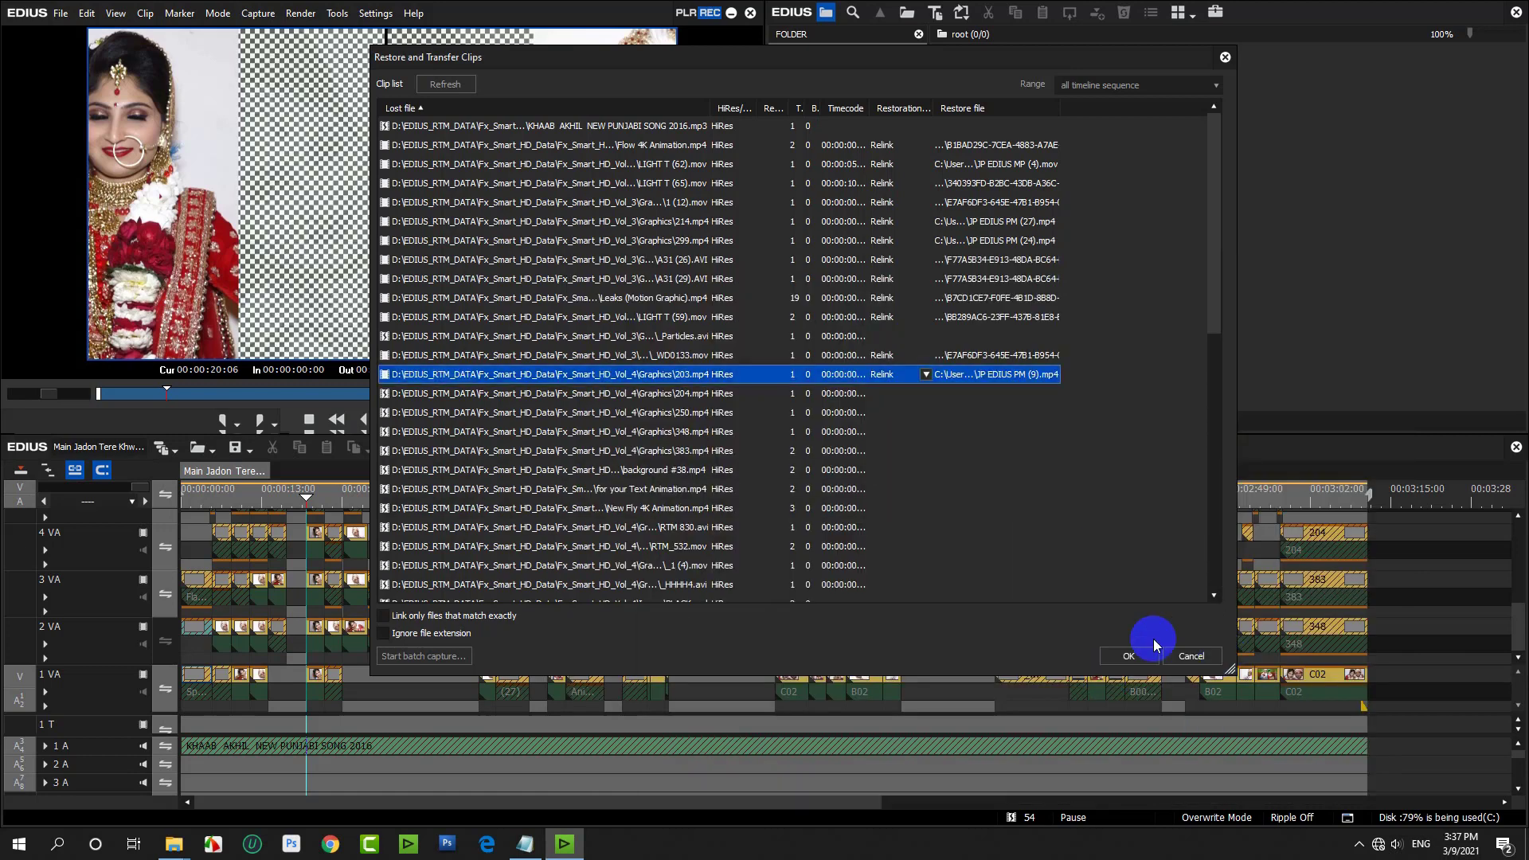
Preview several clips in the data folder and relink the lost clip 204.mp4 to JP EDIUS PM (30).mp4.
click(828, 398)
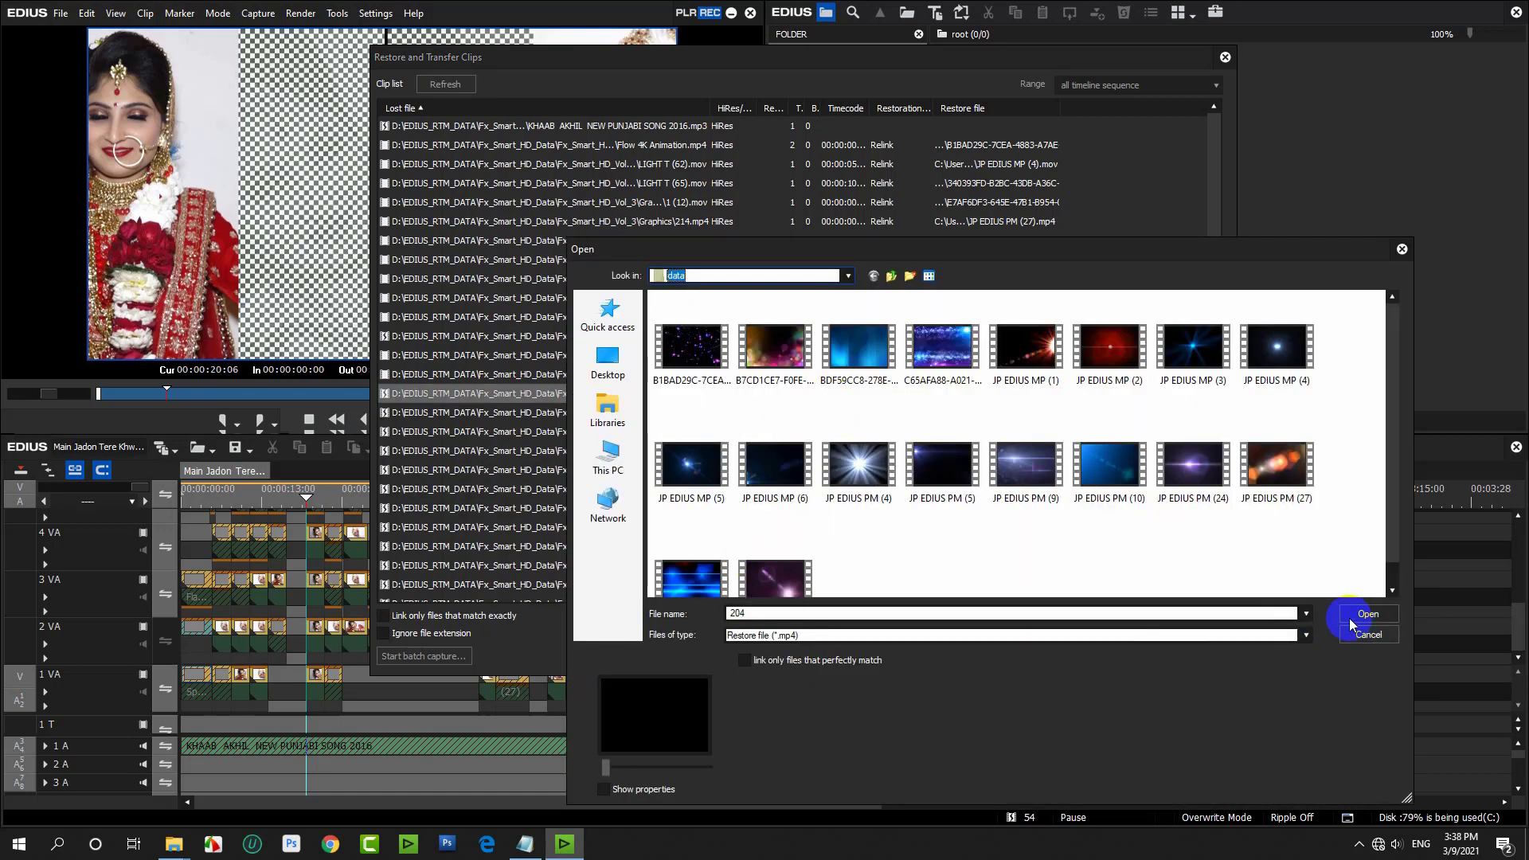
click(1113, 460)
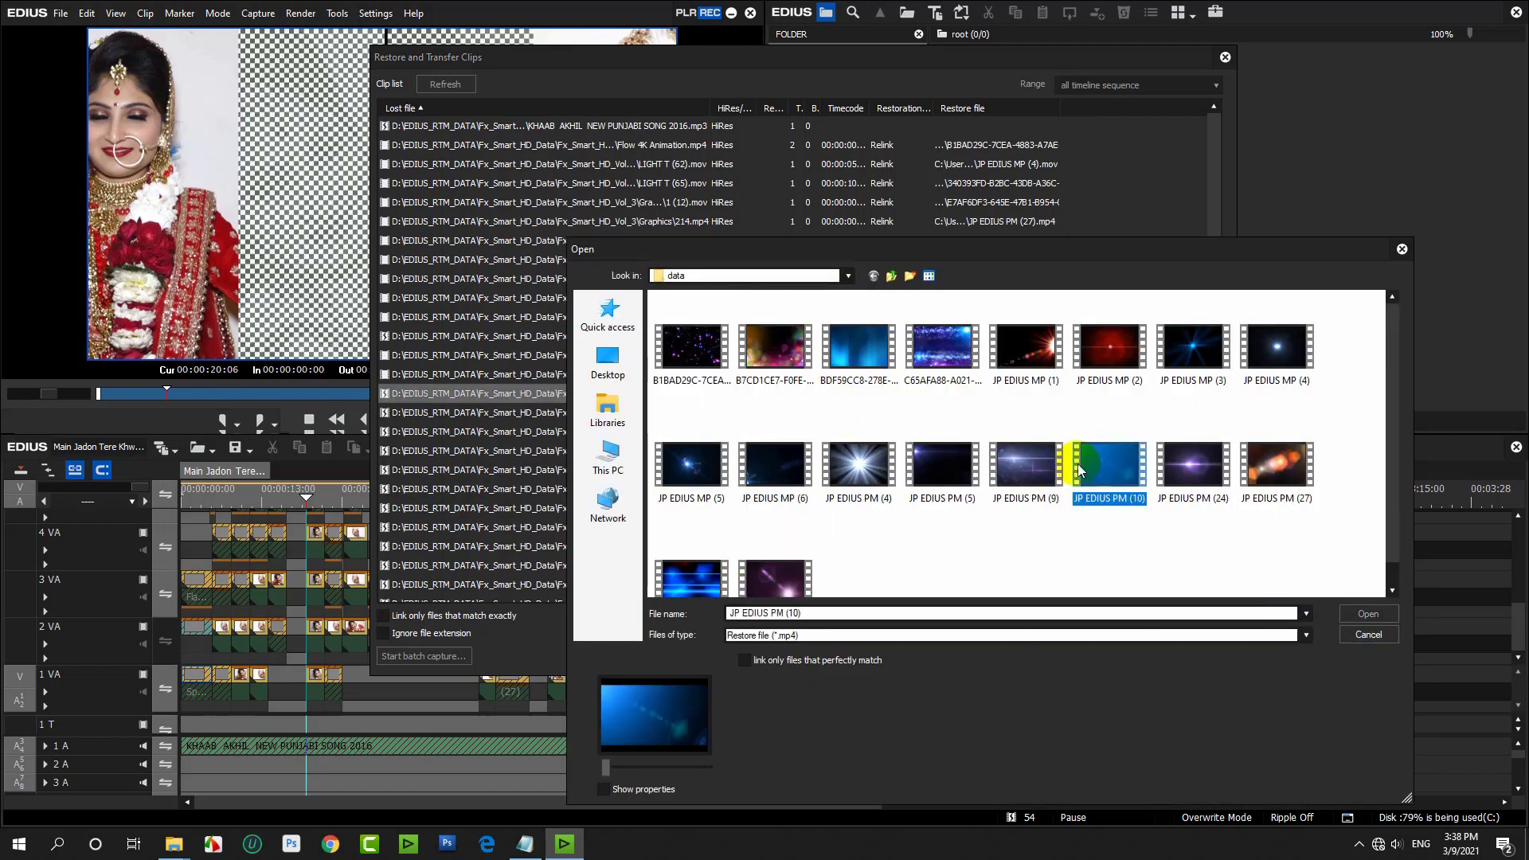
click(1367, 639)
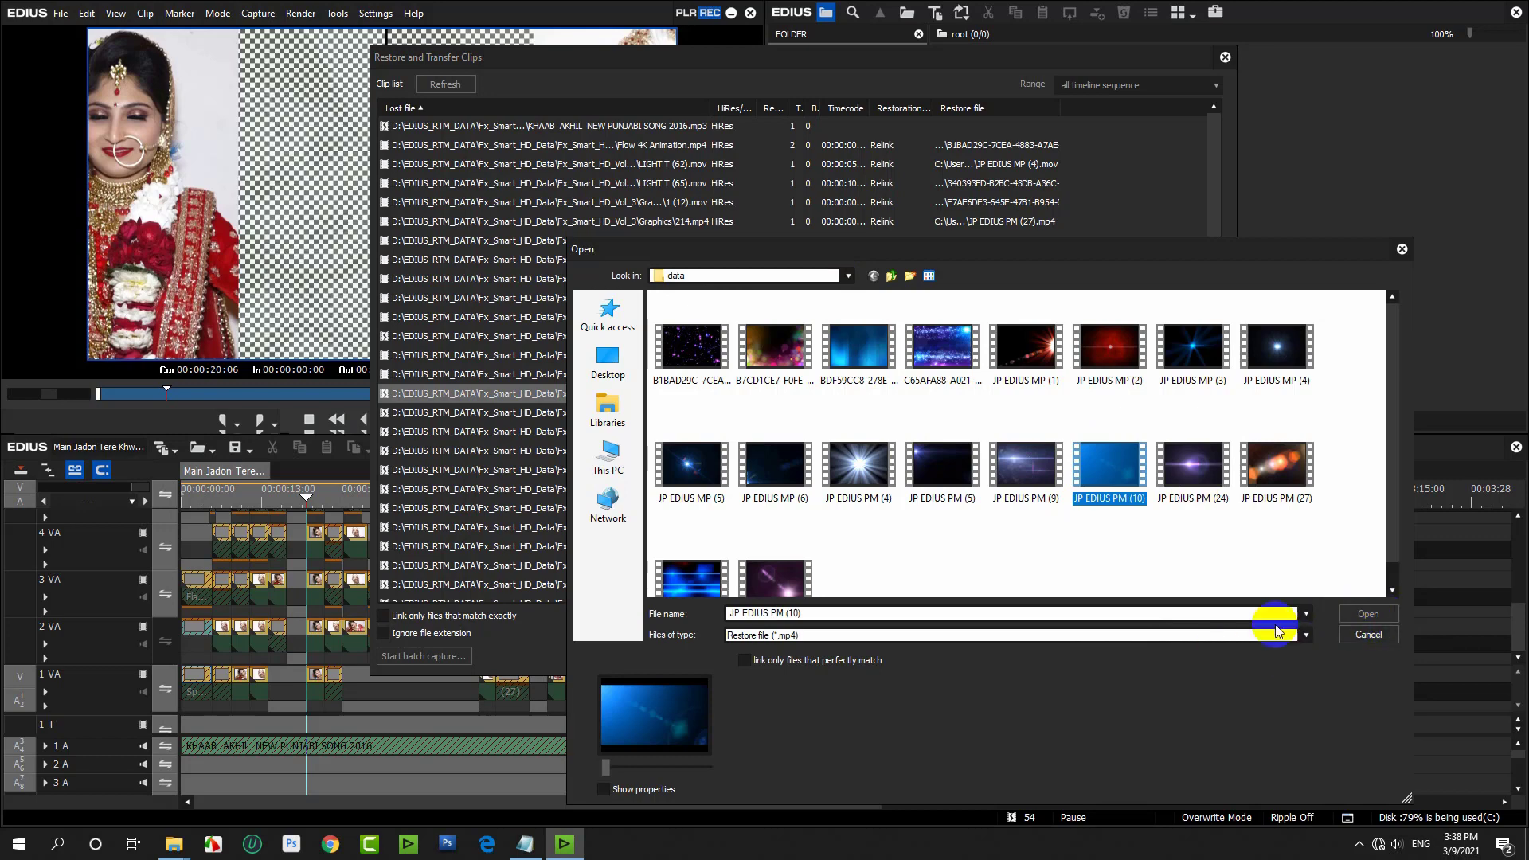
click(1198, 476)
click(1279, 478)
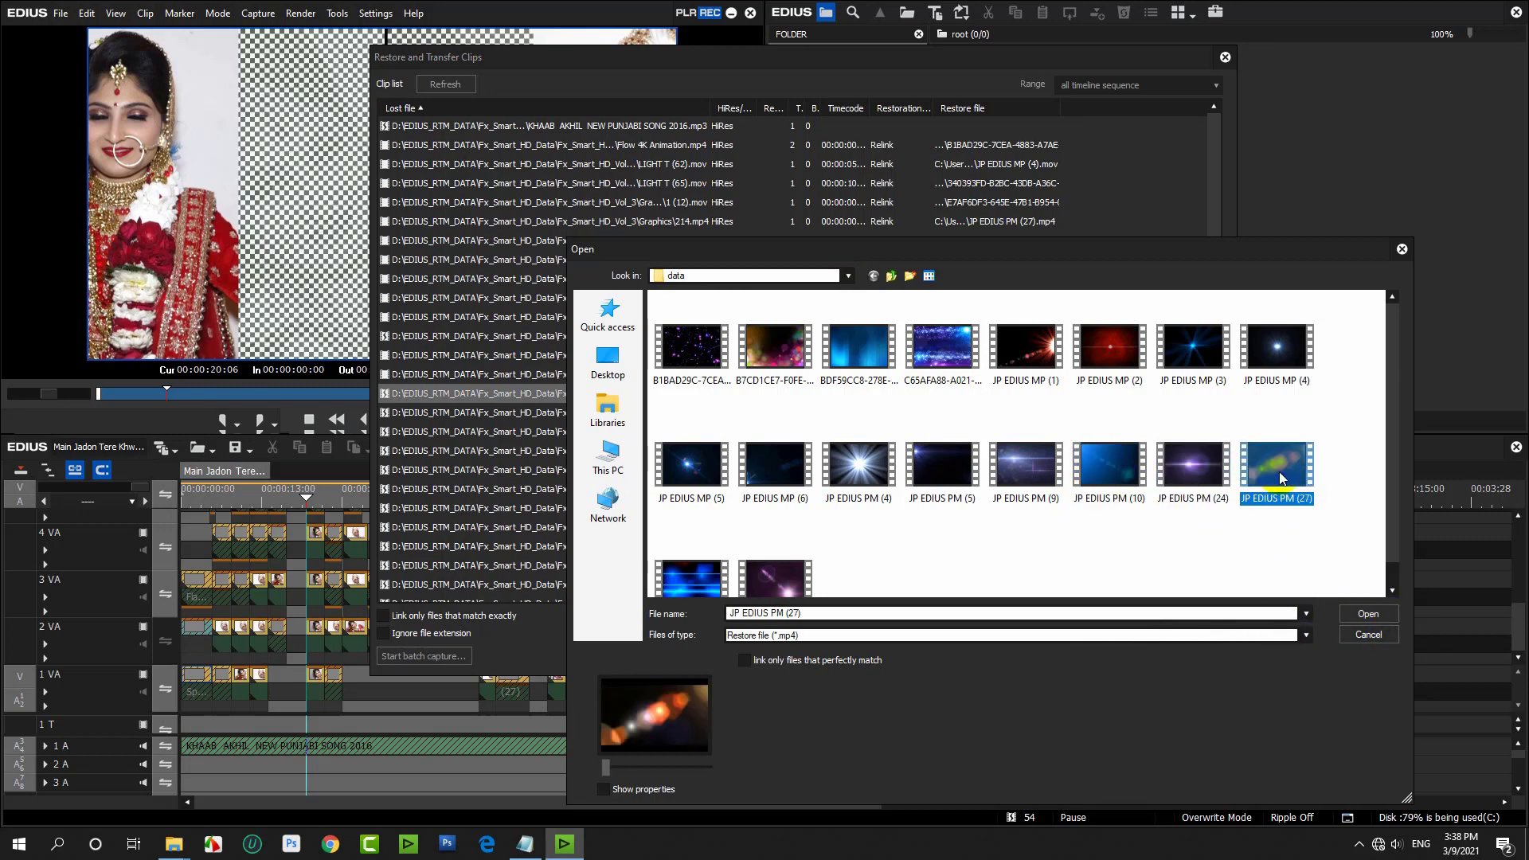
click(788, 574)
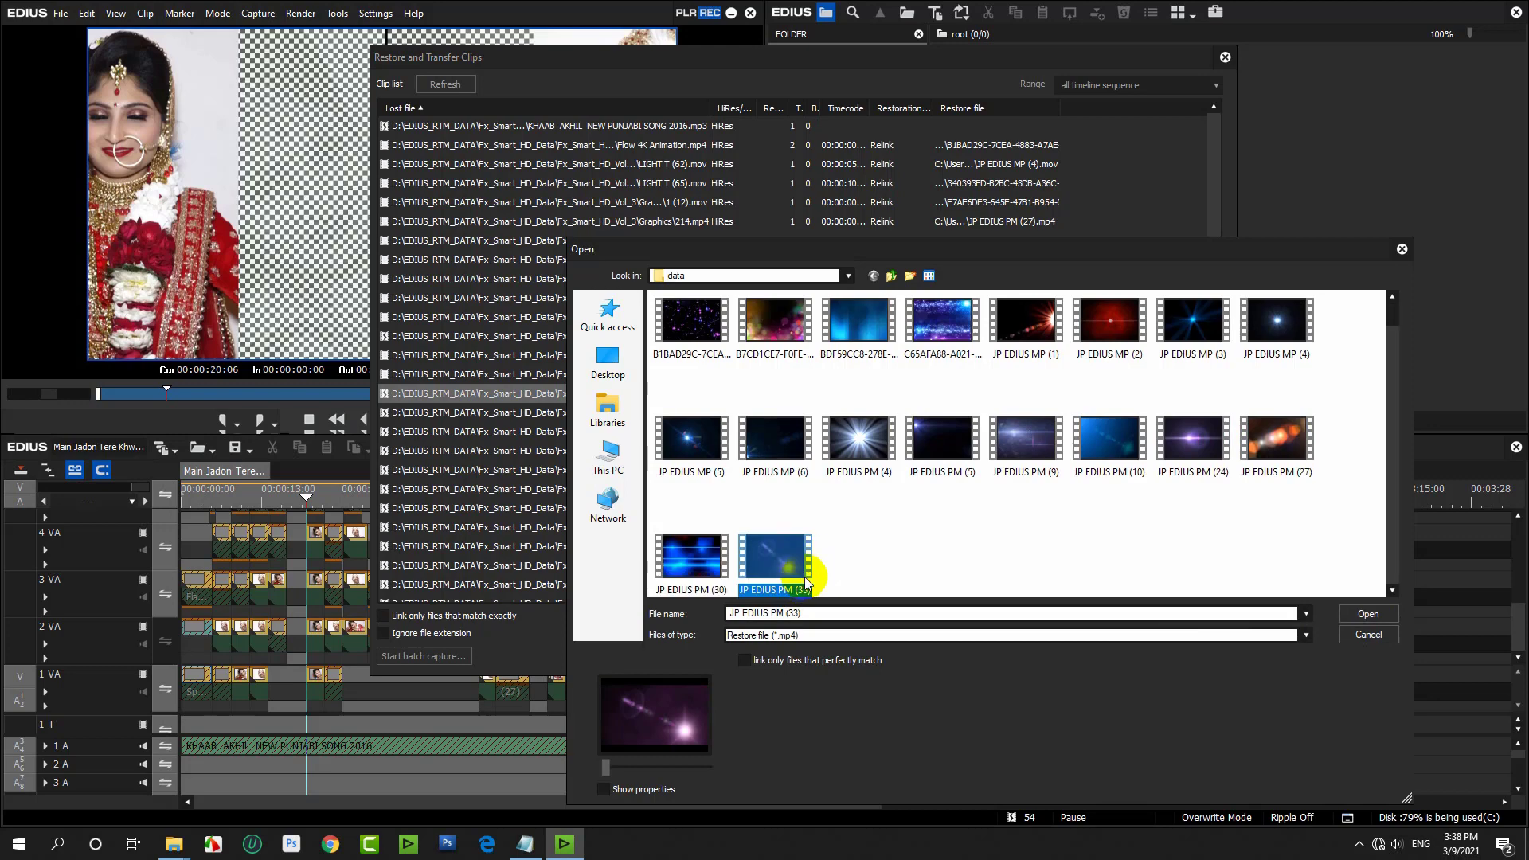
click(683, 560)
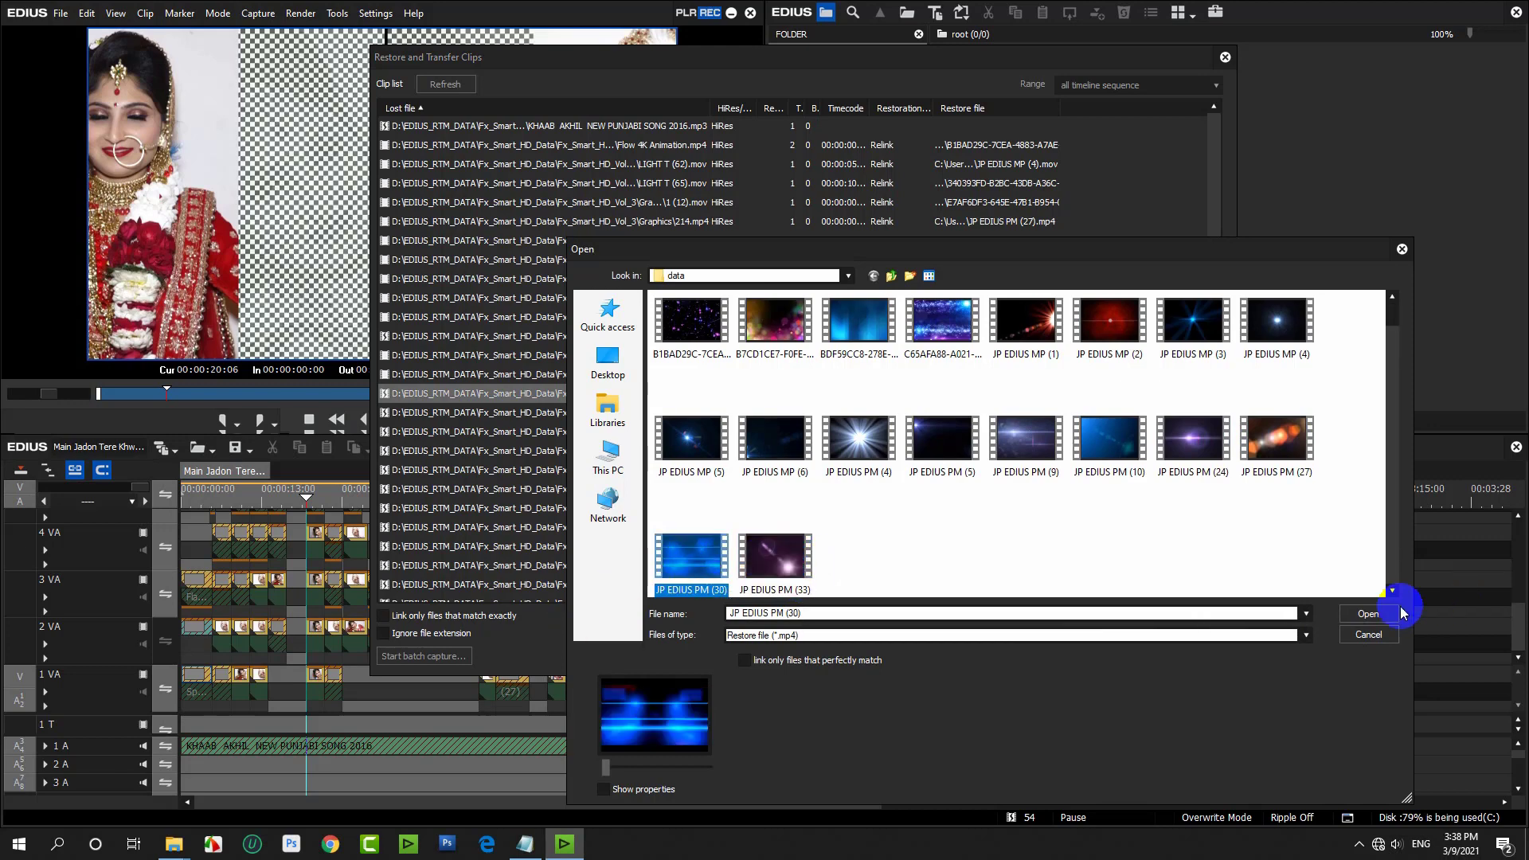
click(1373, 613)
Relink the lost clip 250.mp4 to JP EDIUS PM (33).mp4 in the data folder.
double_click(766, 419)
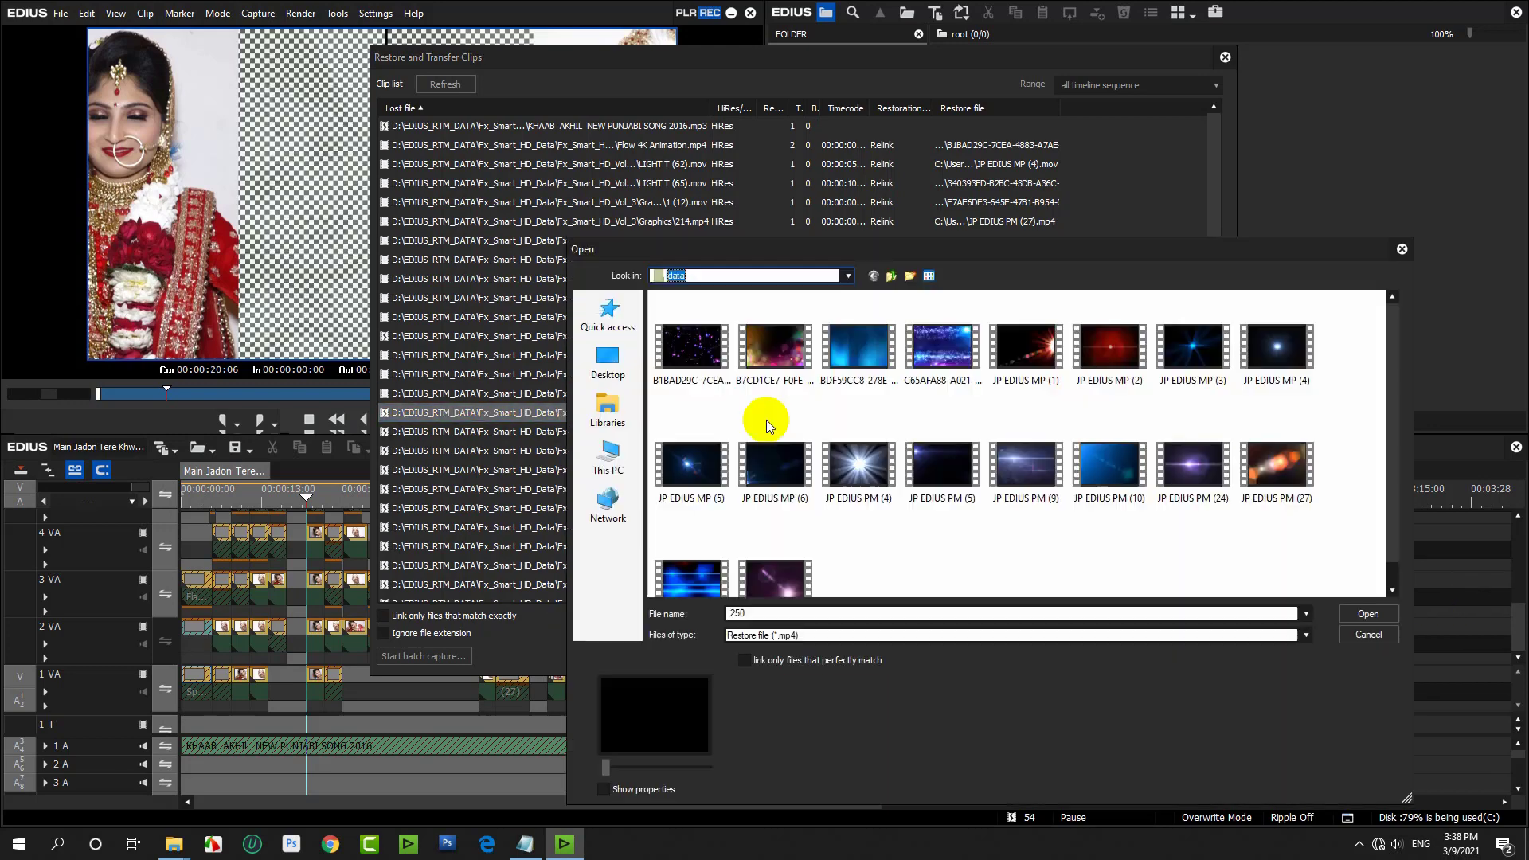
click(777, 561)
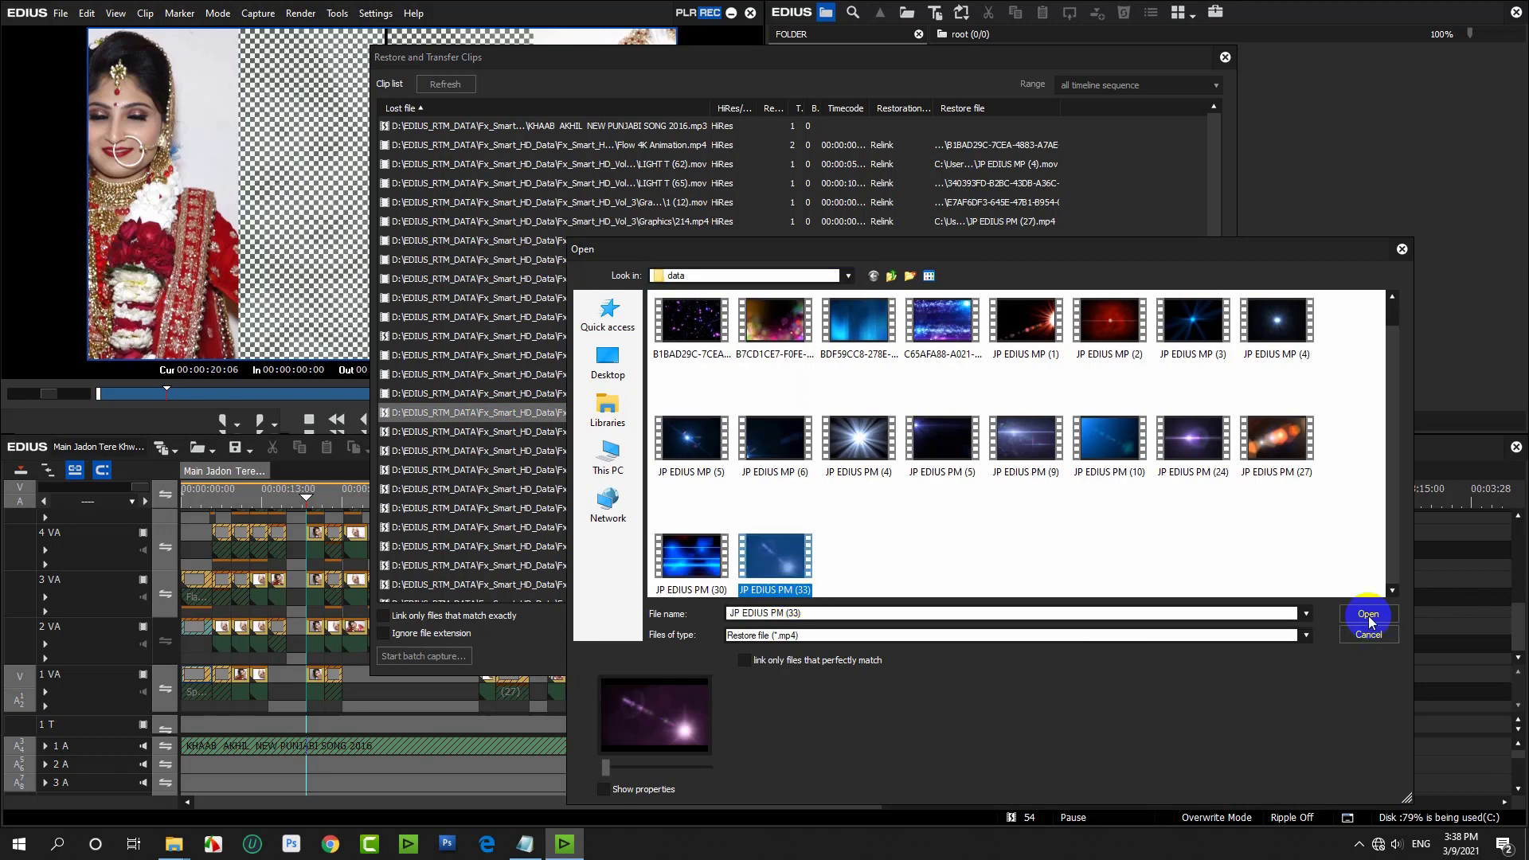
click(1368, 615)
Relink the lost clip 348.mp4 to JP EDIUS PM (27).mp4 in the data folder.
double_click(776, 432)
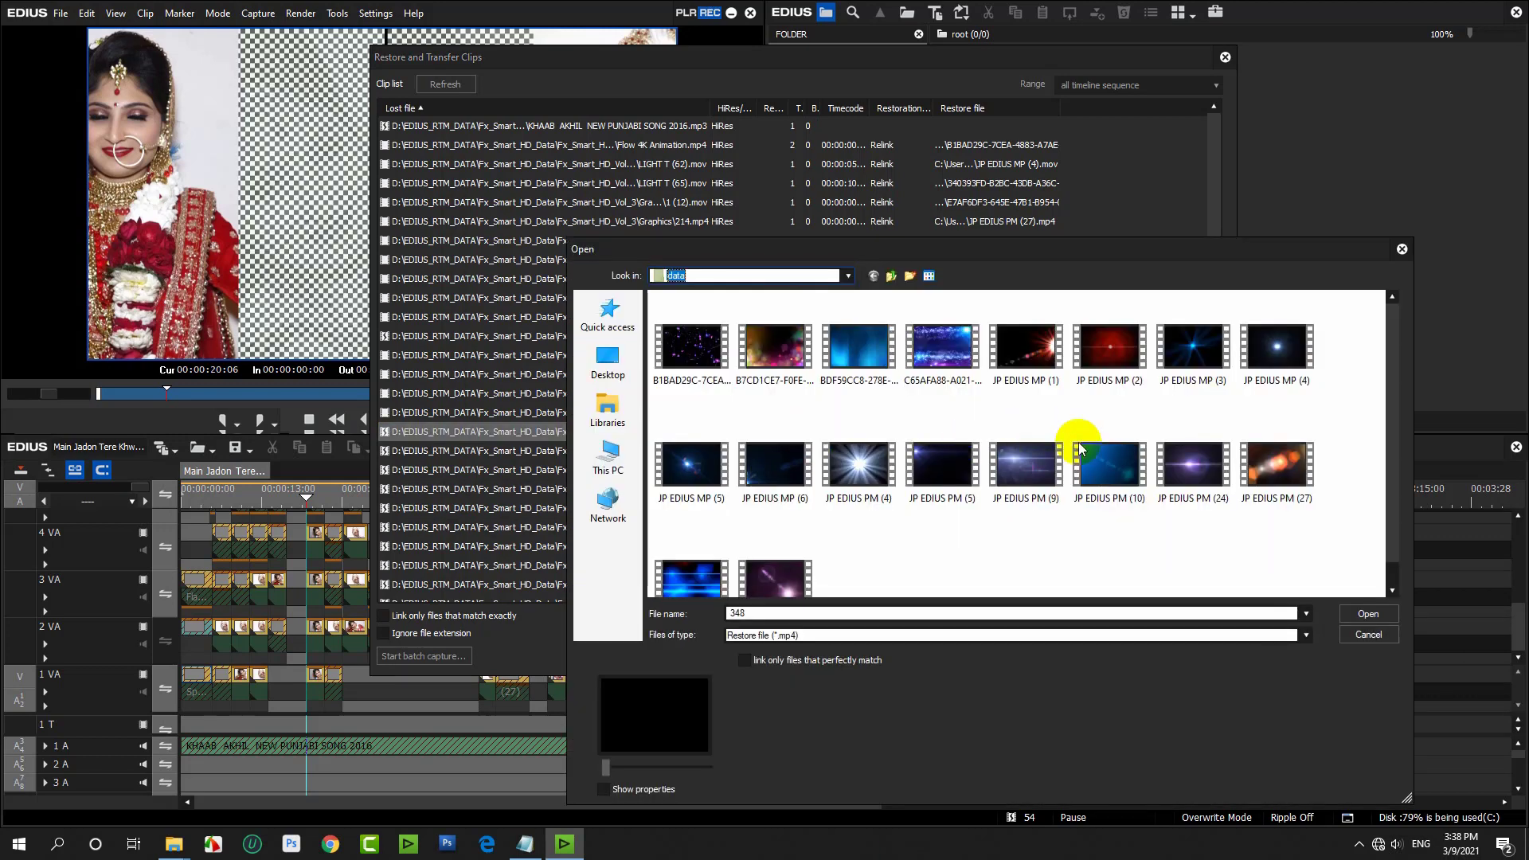
click(1103, 466)
click(1178, 479)
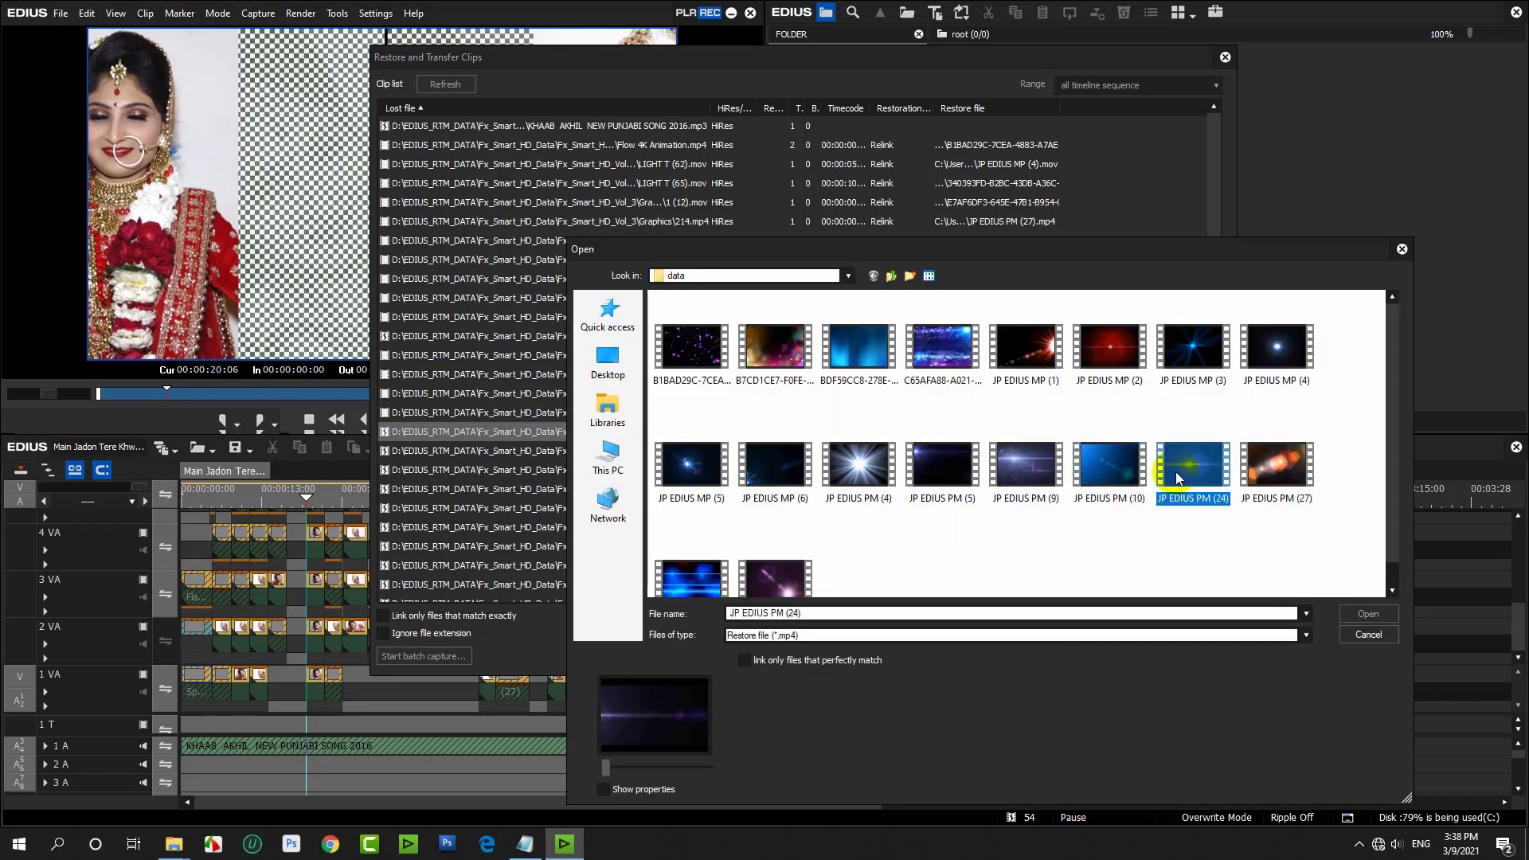
click(1269, 487)
double_click(1268, 487)
Relink the lost clip 383.mp4 to JP EDIUS MP (4).mp4 and background #38.mp4 to JP EDIUS MP (3).mp4.
double_click(857, 450)
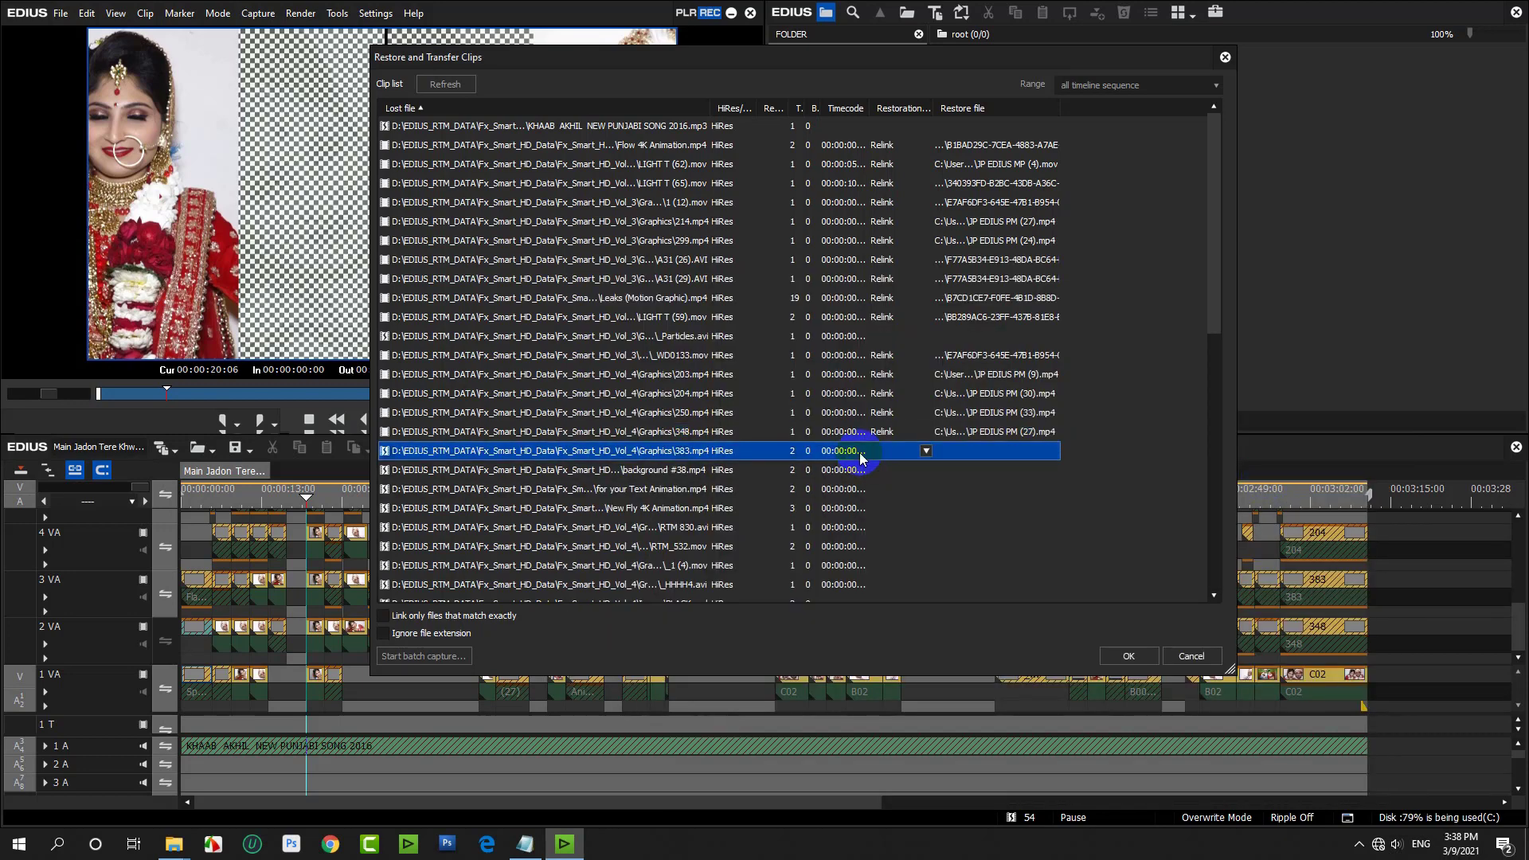
click(1294, 370)
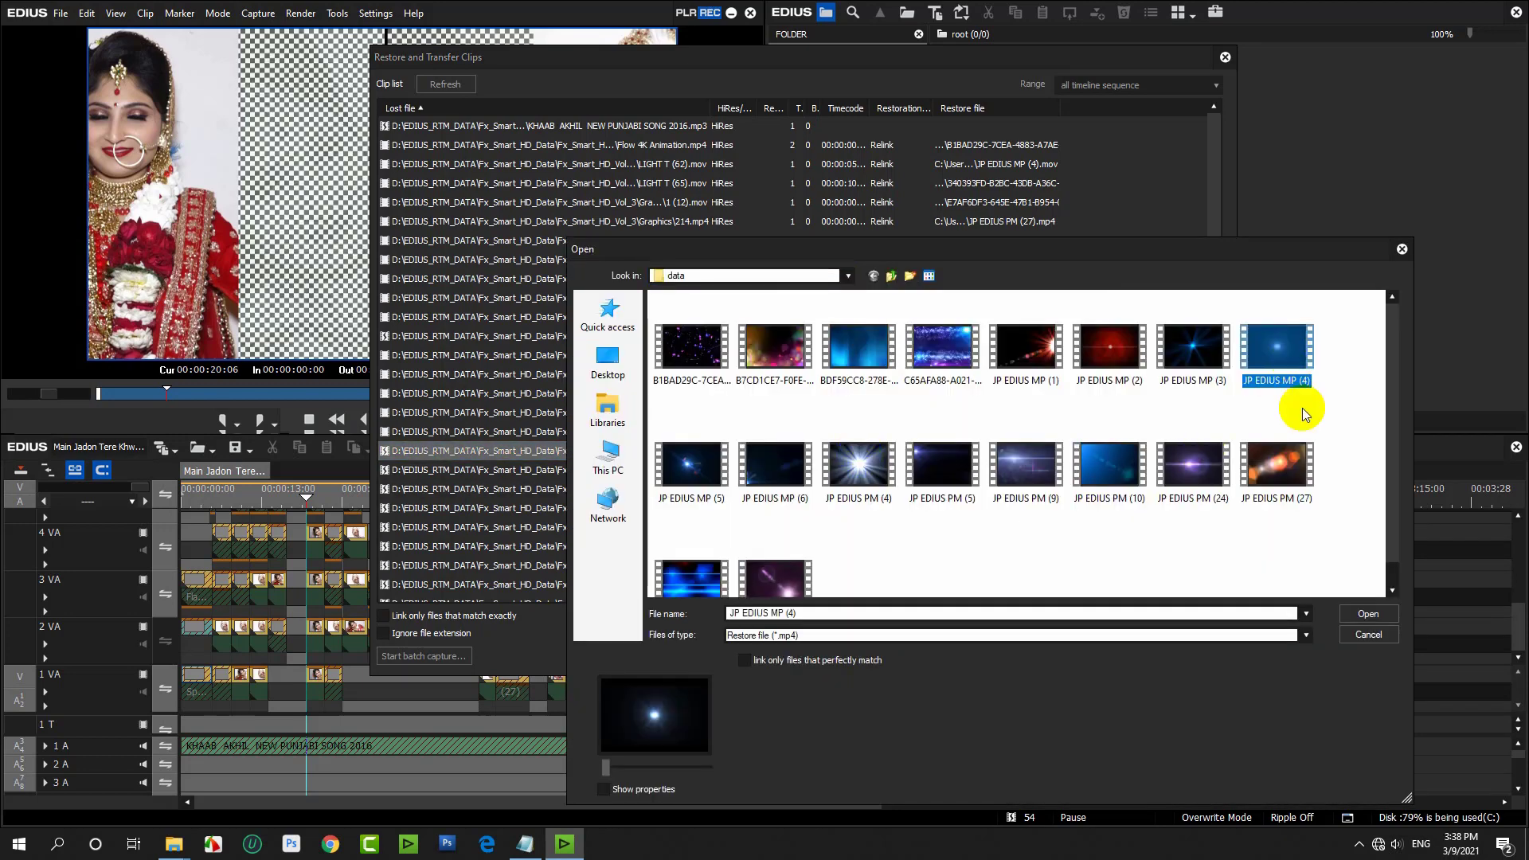
click(1369, 614)
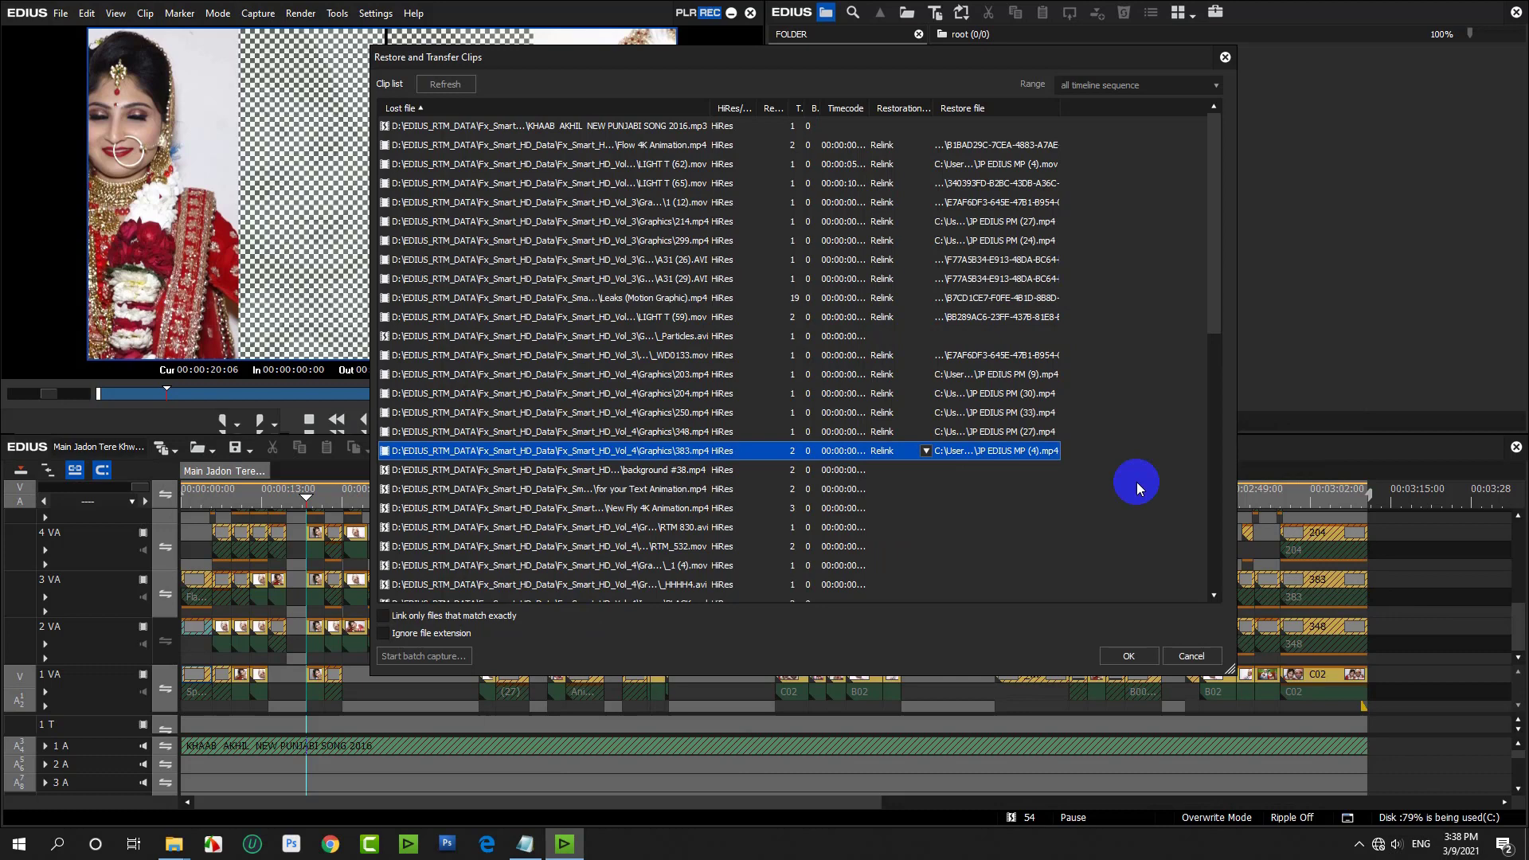
double_click(873, 470)
click(1192, 351)
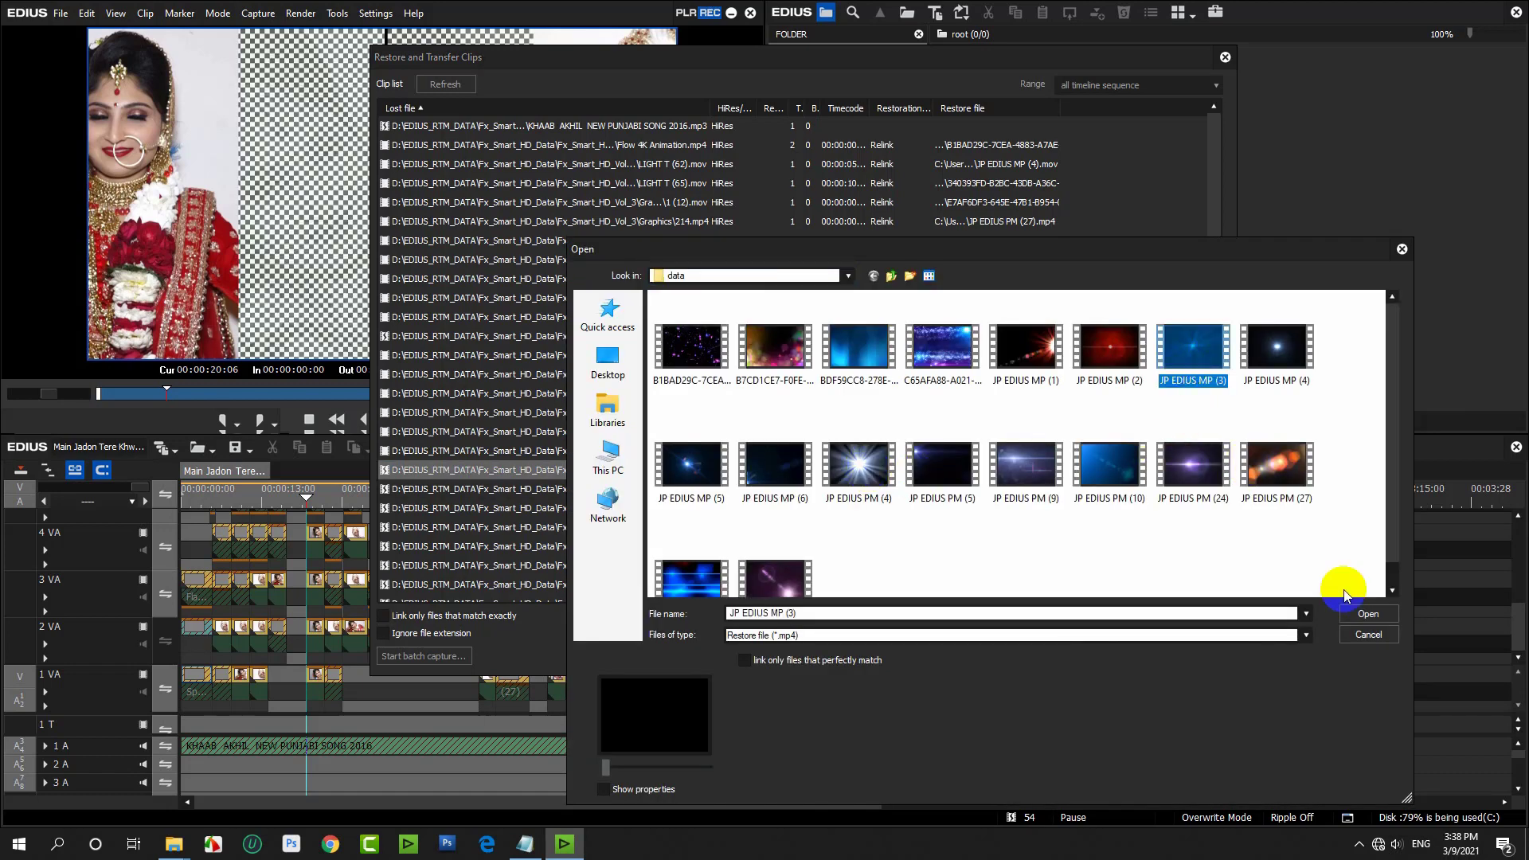
click(1363, 614)
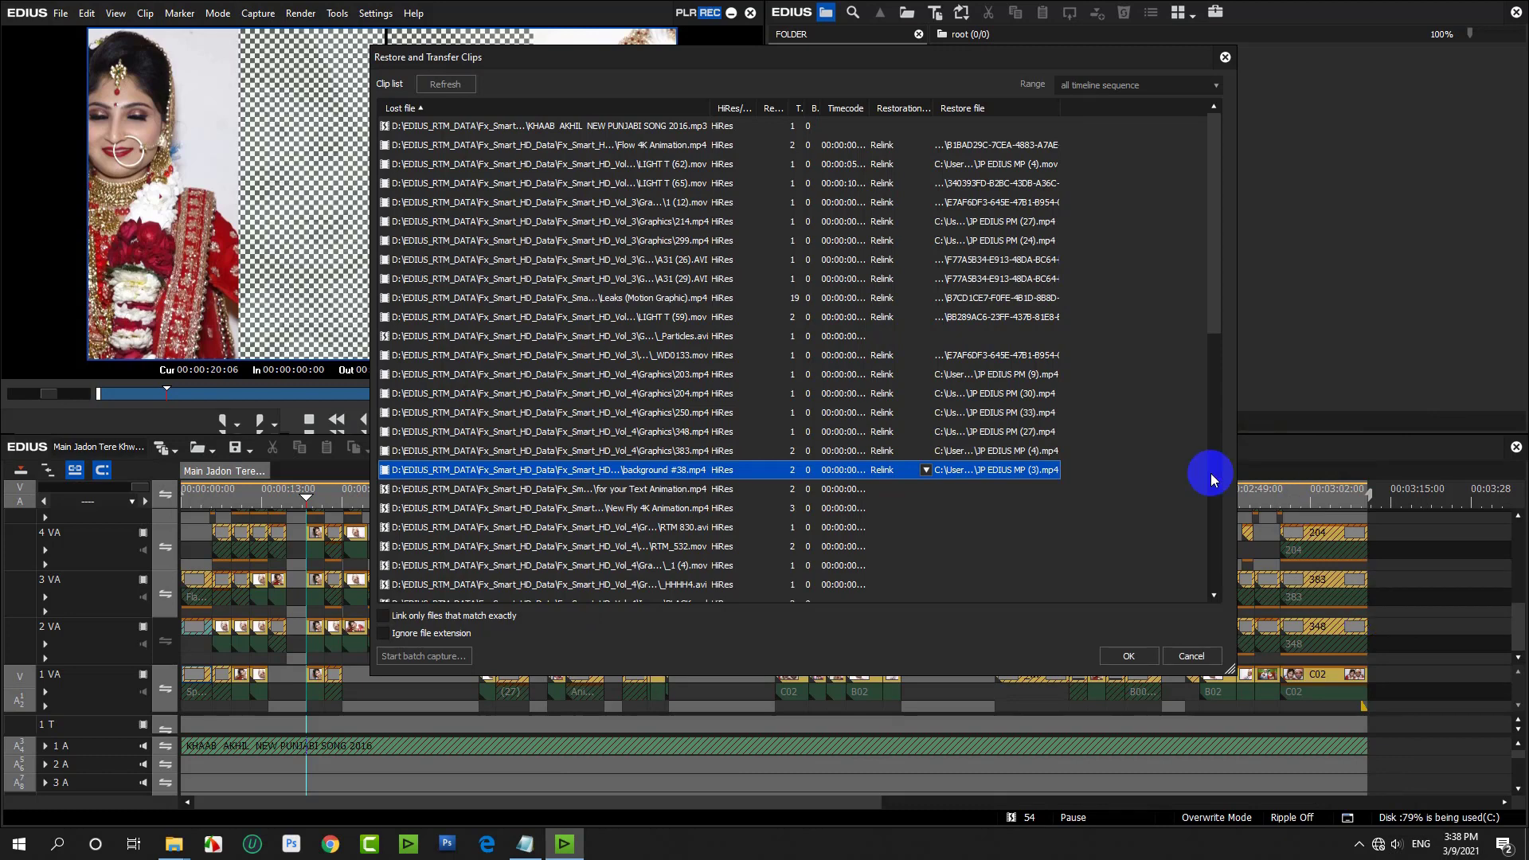
Relink the lost clip for your Text Animation.mp4 to the B7CD1CE7 clip in the data folder.
scroll(808, 430, down, 5)
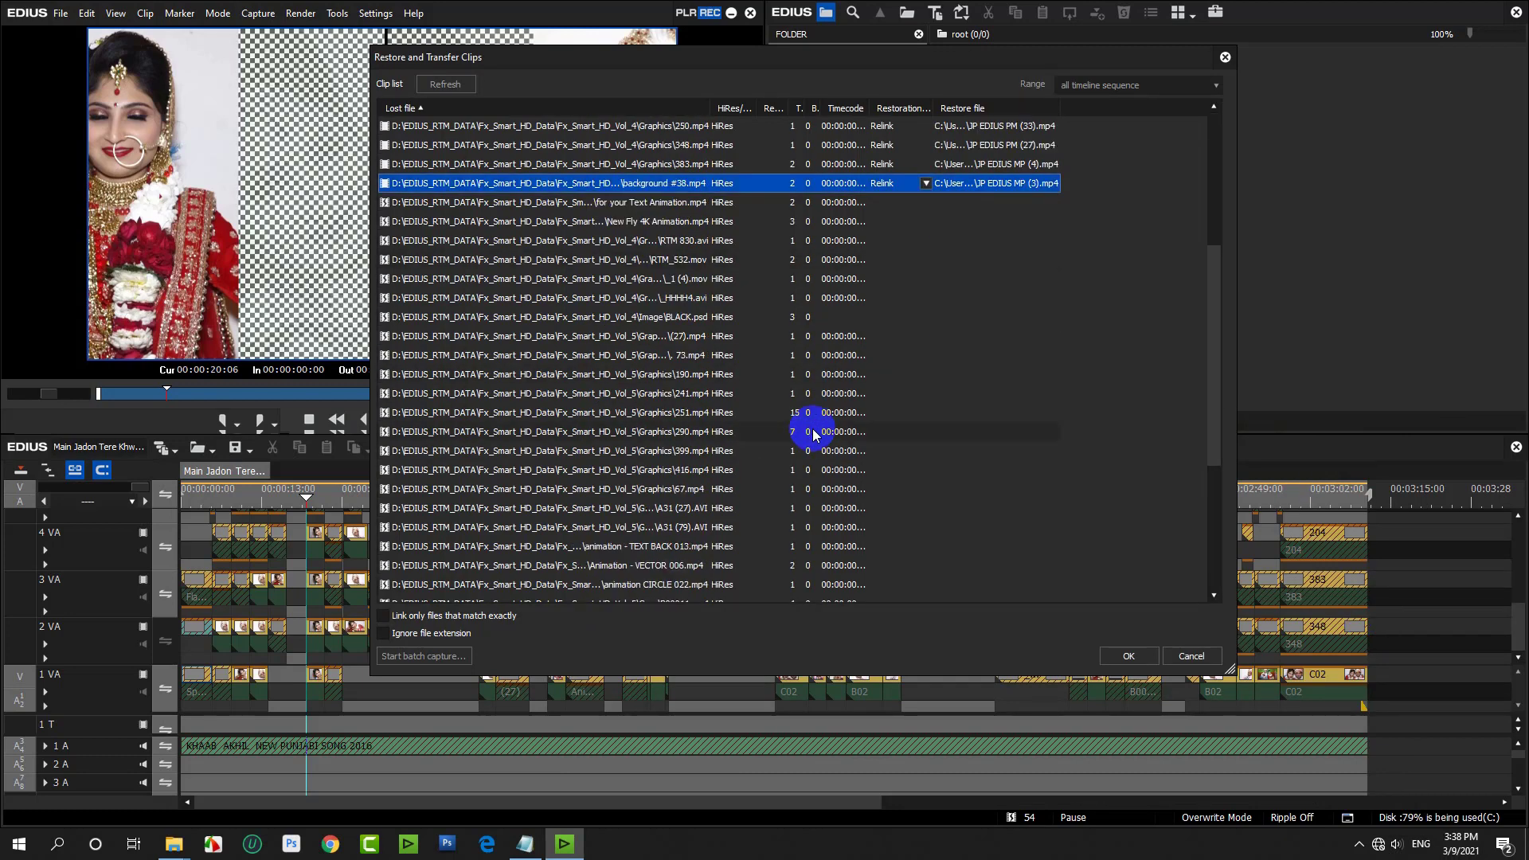
double_click(683, 204)
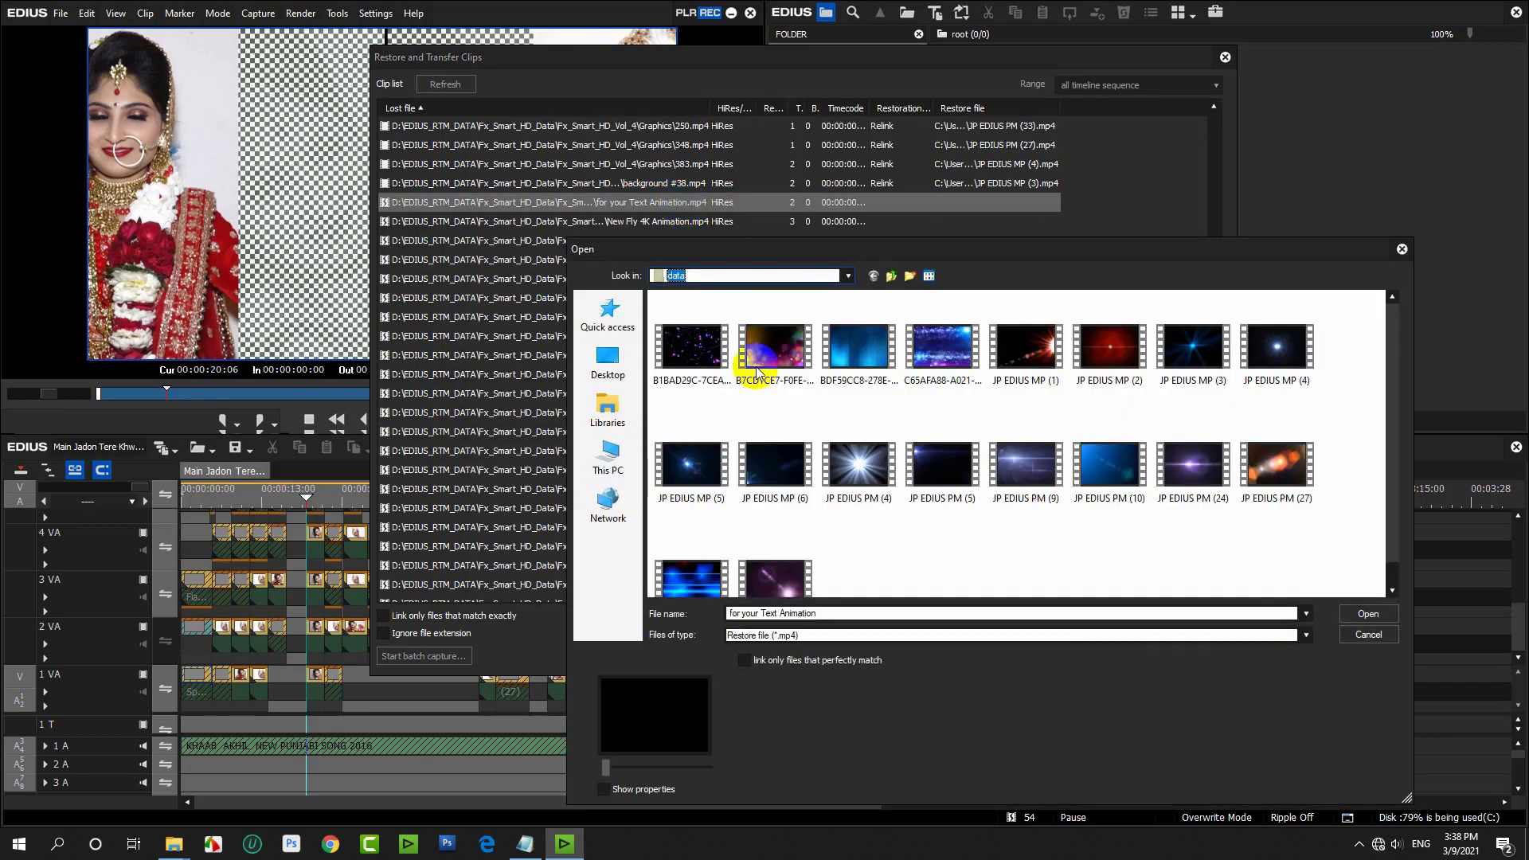
click(776, 348)
double_click(779, 367)
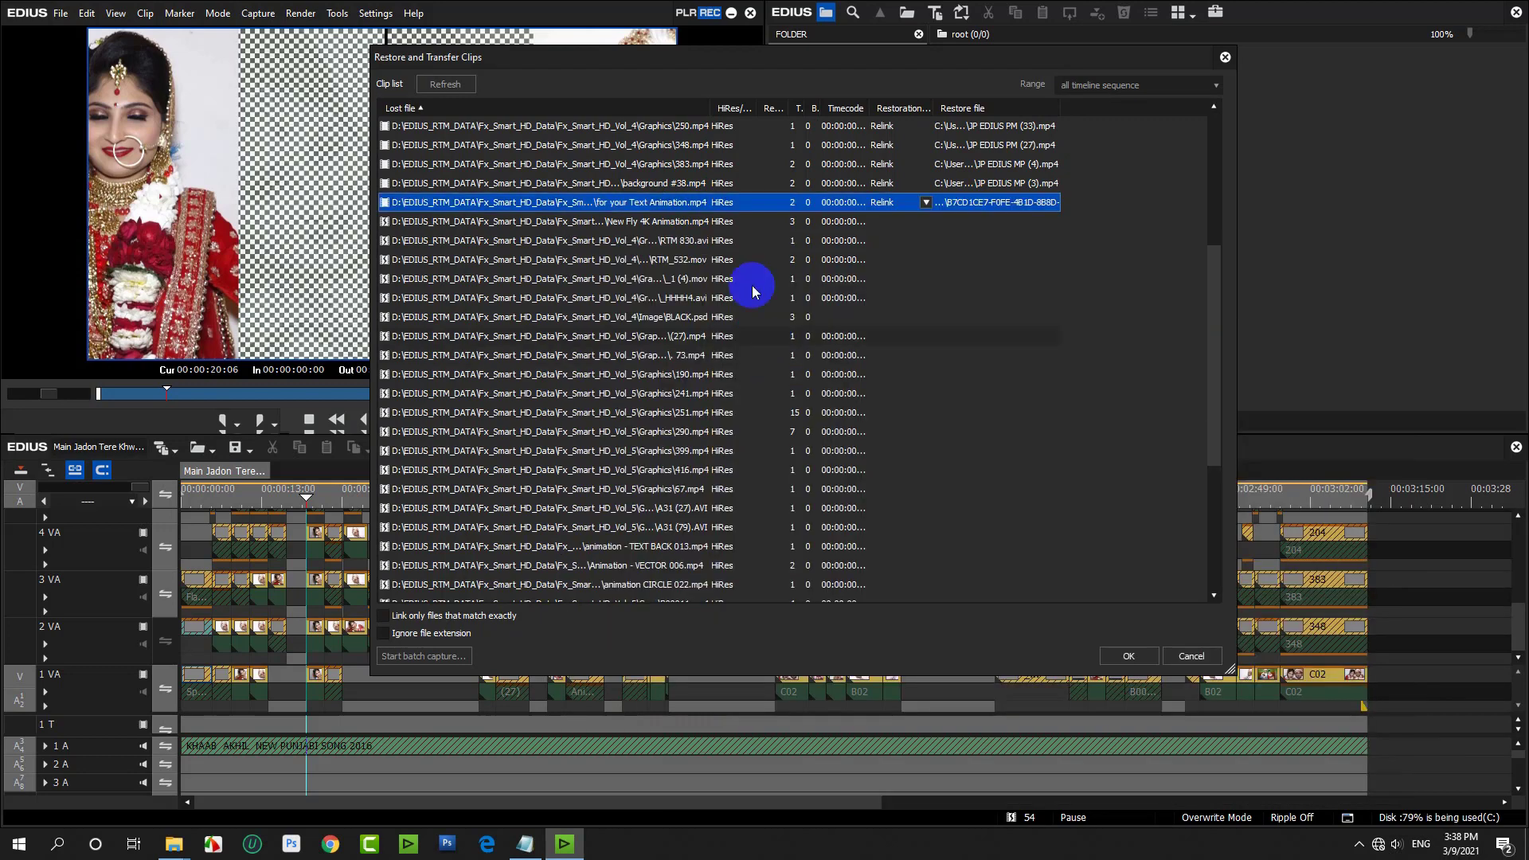
Relink the lost clip New Fly 4K Animation.mp4 to the BDF59CC8 clip and RTM 830.avi to the F77A5B34 clip.
double_click(716, 221)
double_click(871, 354)
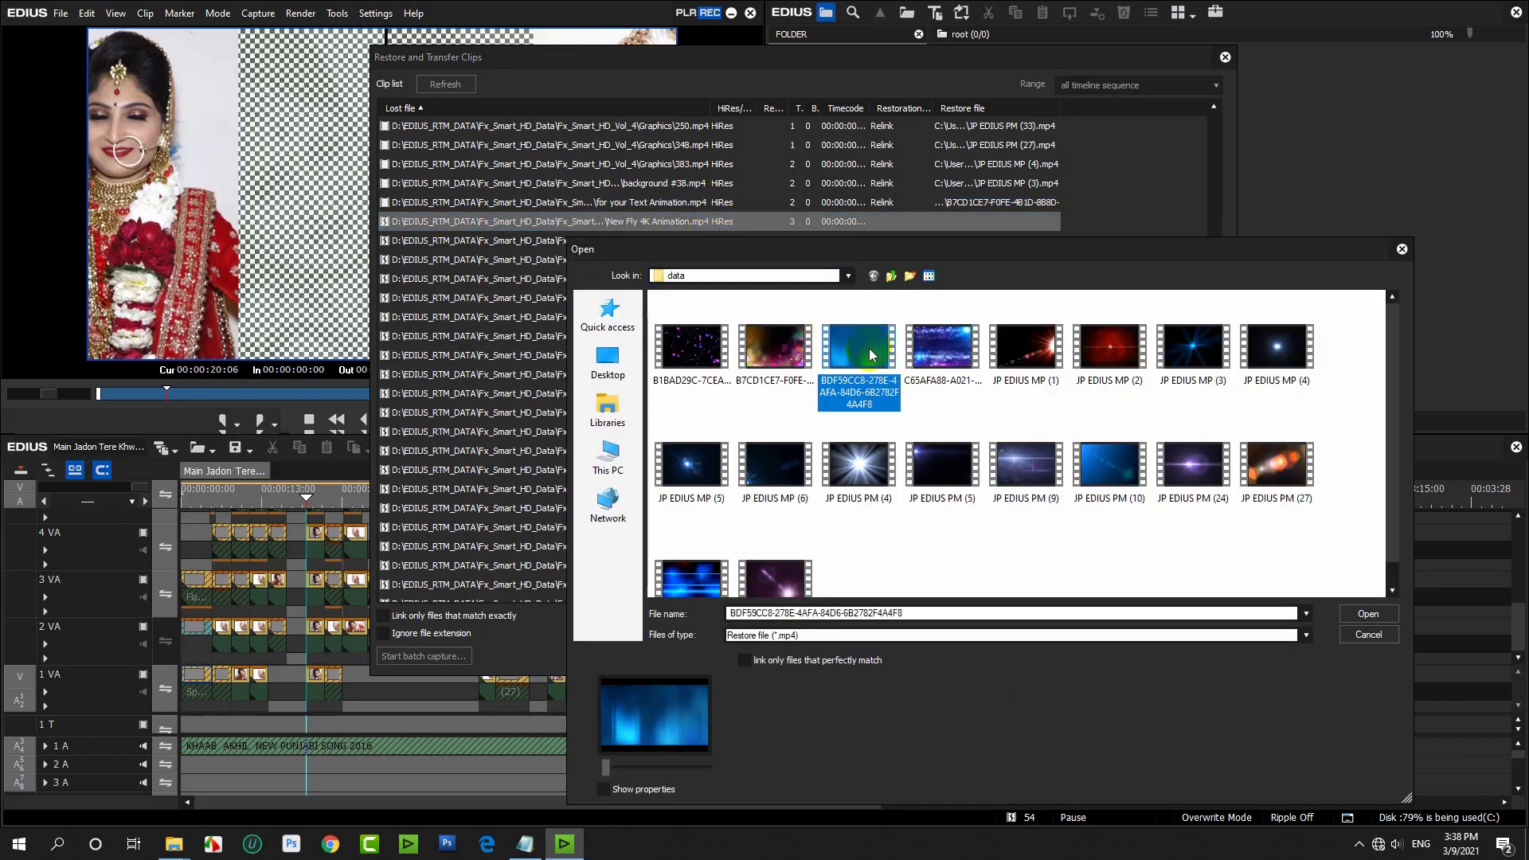
double_click(749, 244)
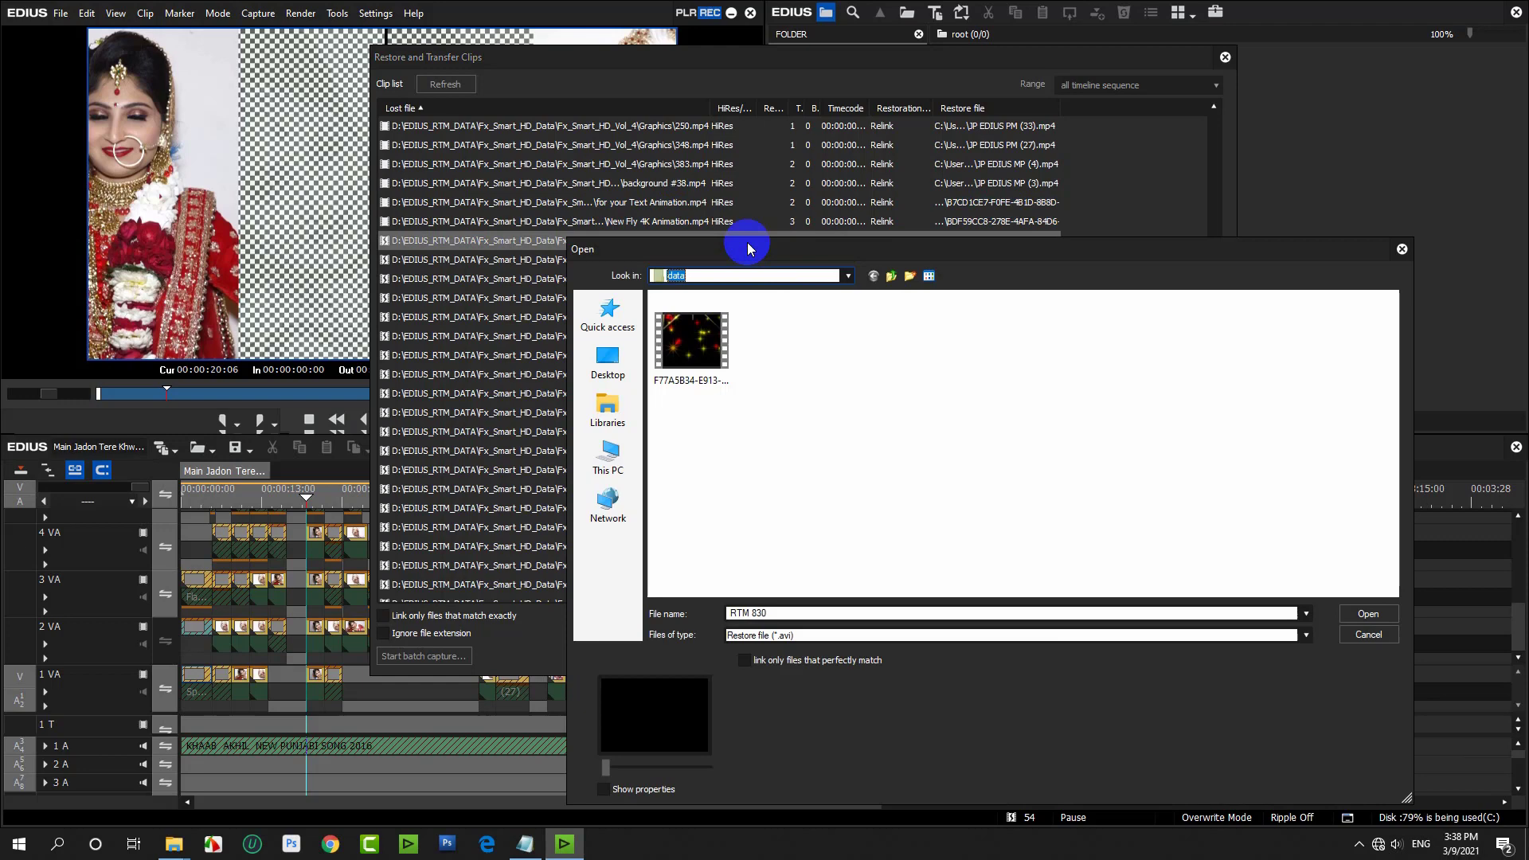
double_click(713, 342)
Preview the MOV clips in the data folder and relink the lost clip RTM_532.mov to JP EDIUS PM (7).mov.
double_click(690, 261)
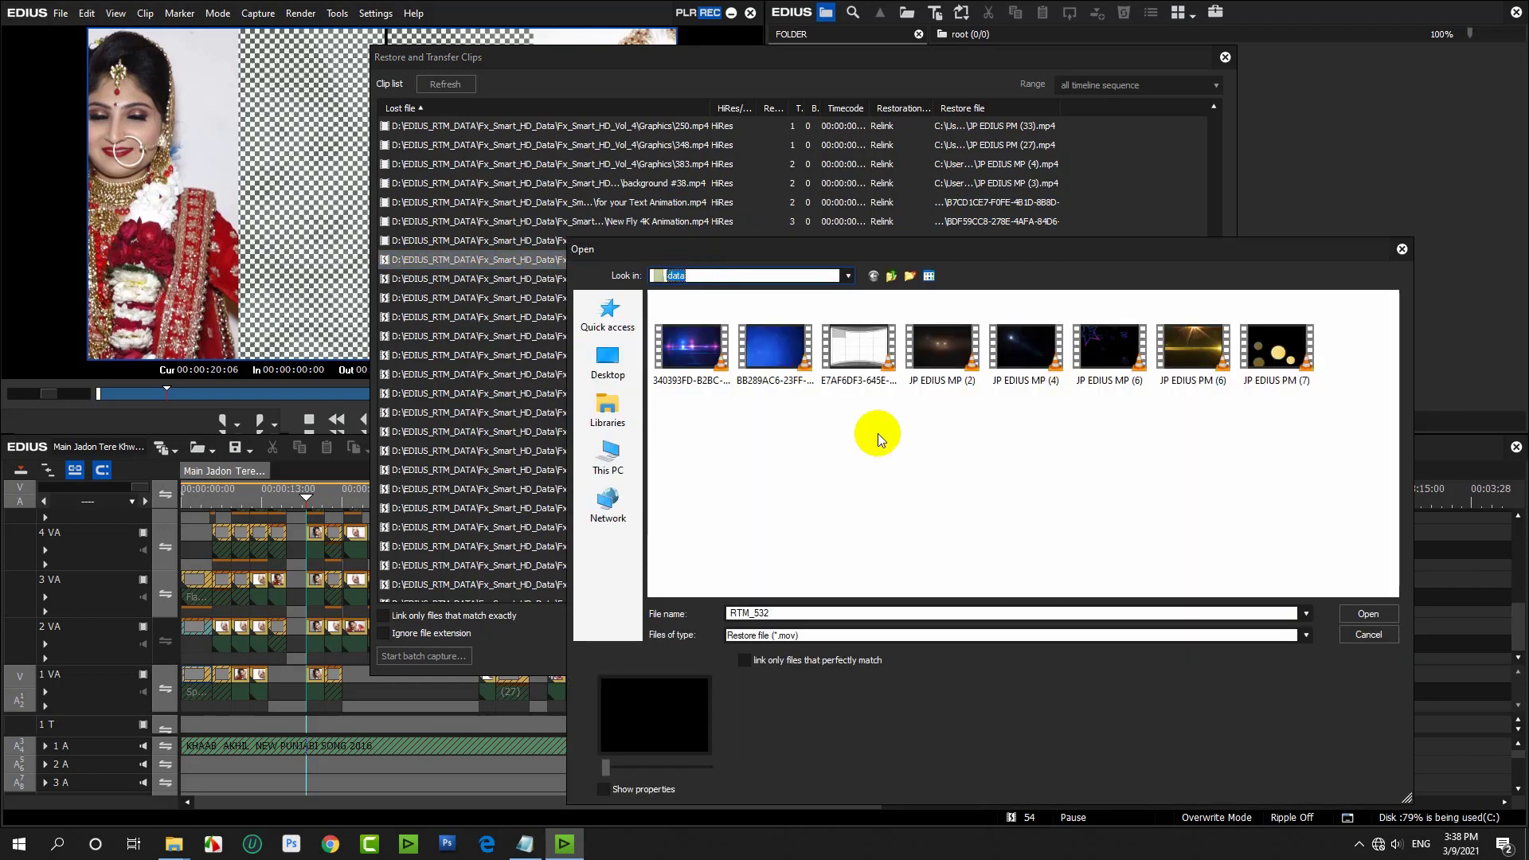
click(1027, 342)
click(1109, 347)
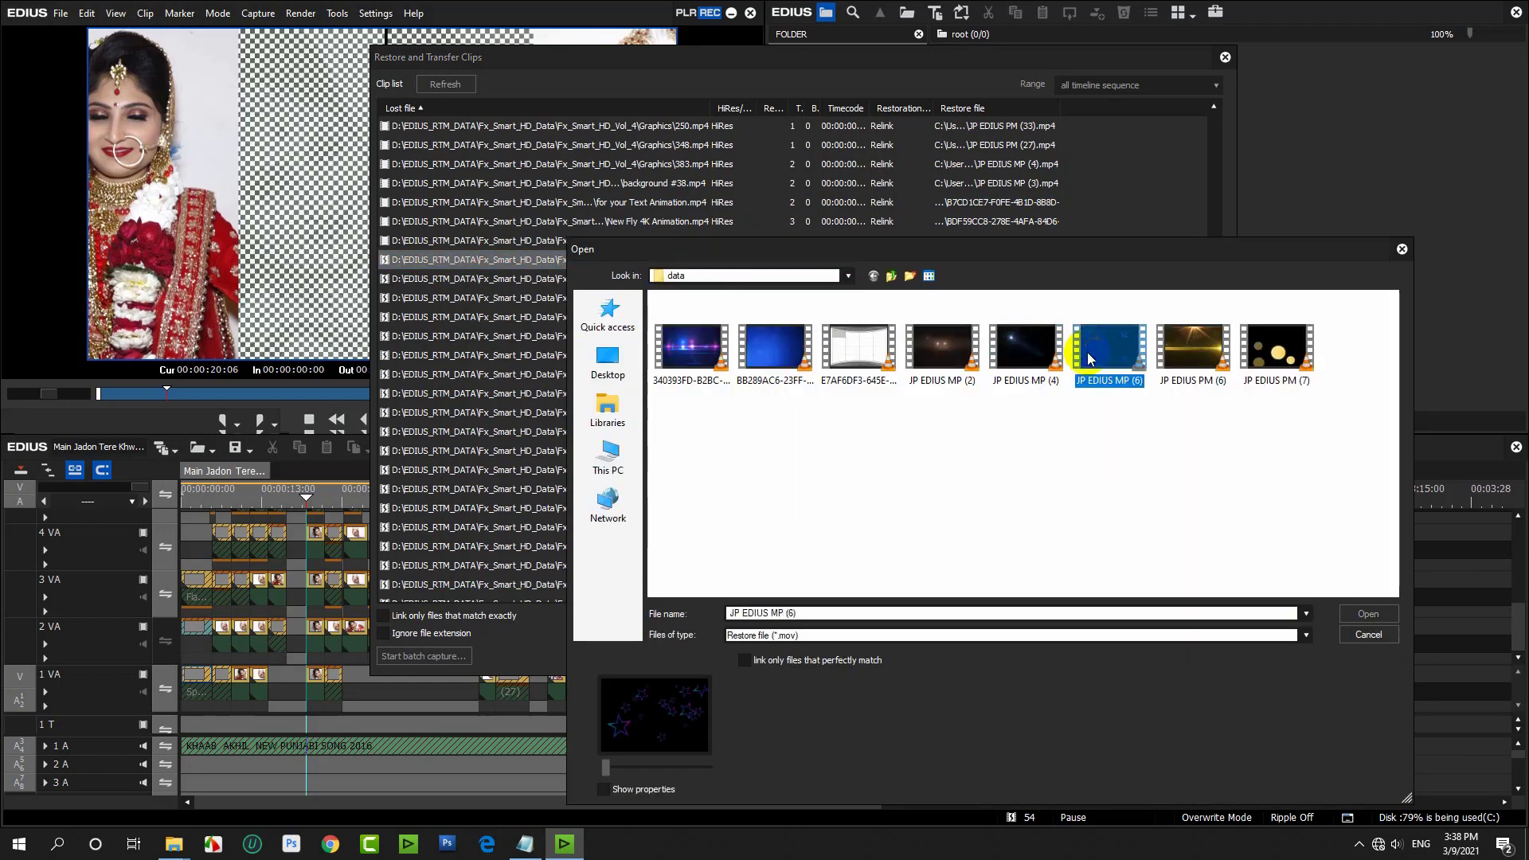
click(1187, 358)
click(1274, 349)
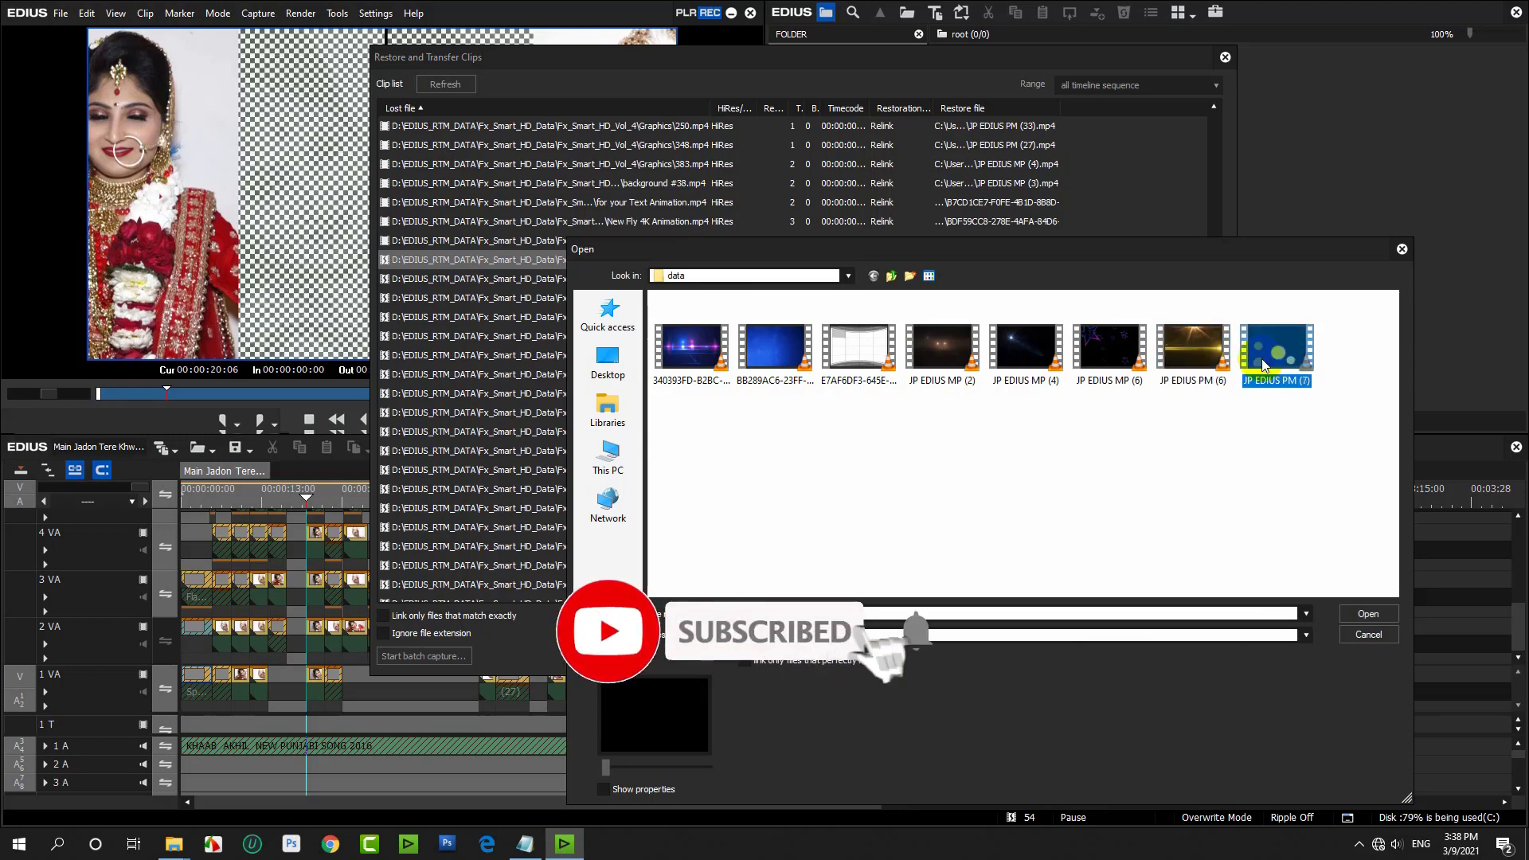
double_click(1266, 355)
Relink the lost clip _1 (4).mov to JP EDIUS PM (7).mov in the data folder.
double_click(736, 278)
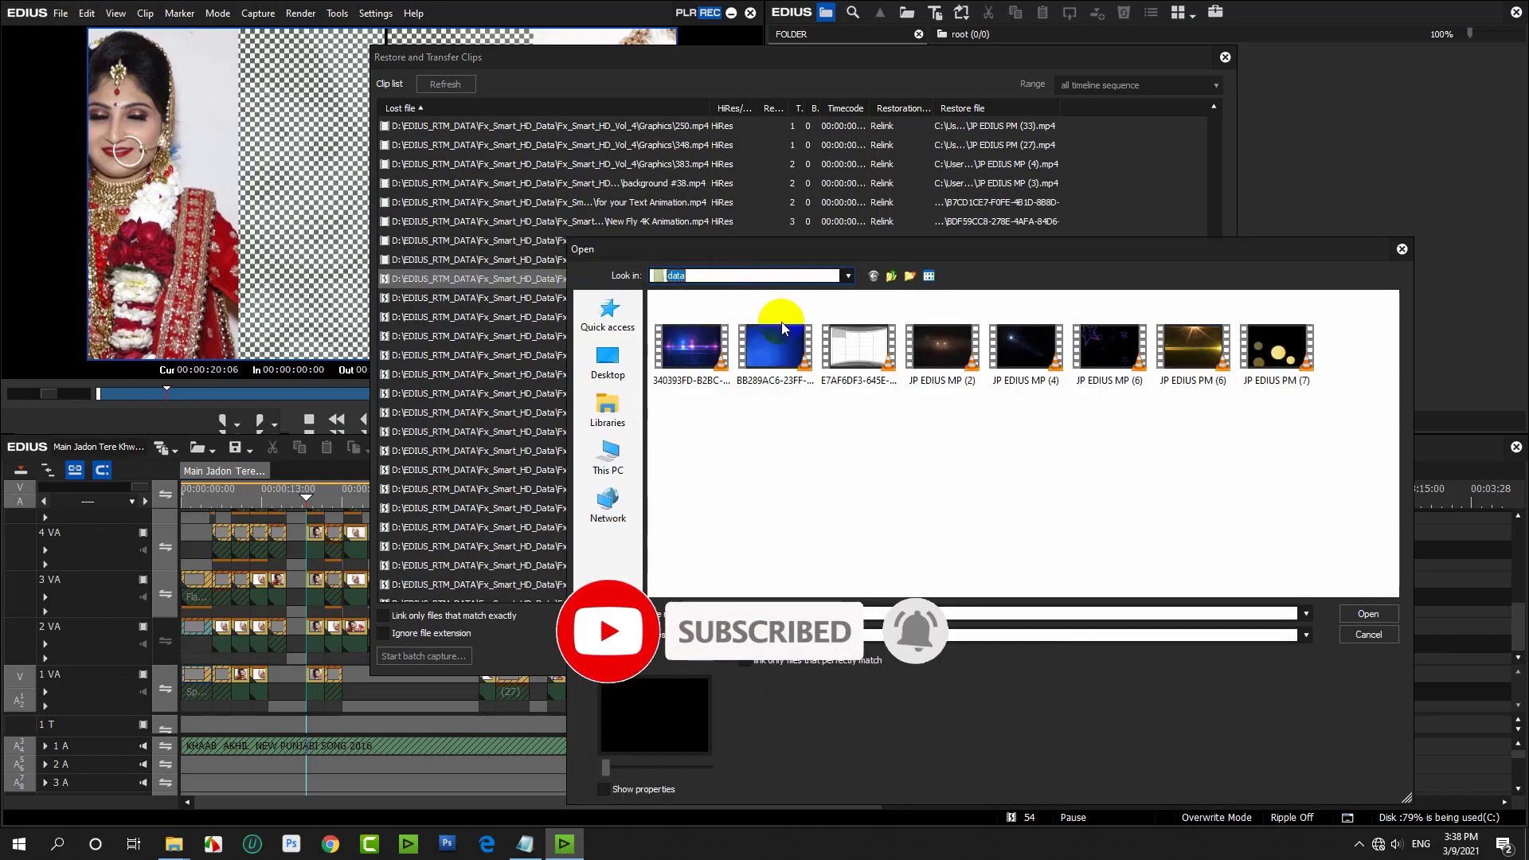
click(1189, 362)
click(1250, 357)
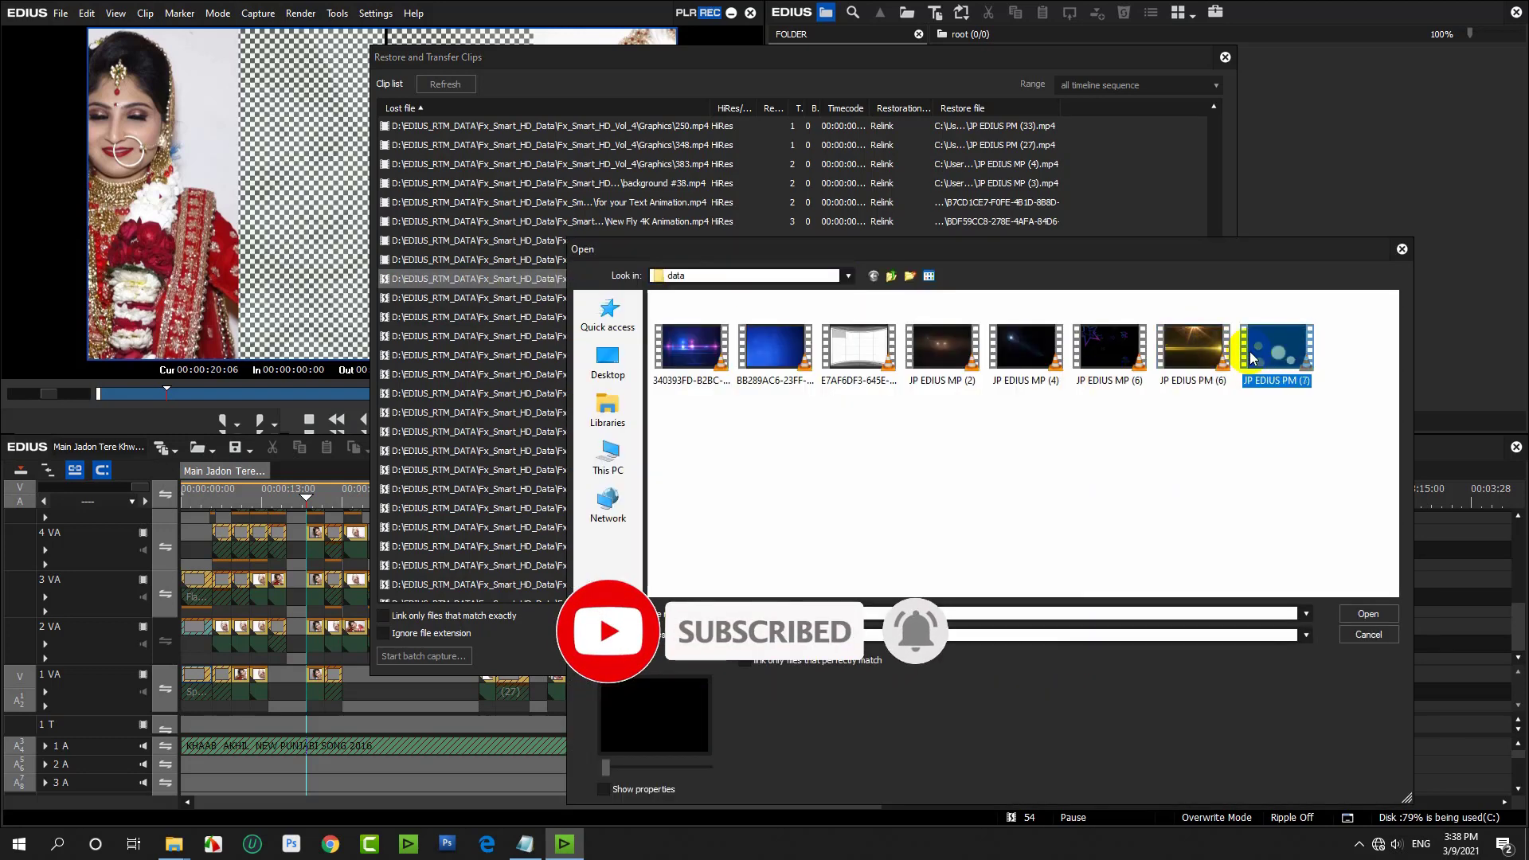
double_click(1252, 358)
double_click(700, 297)
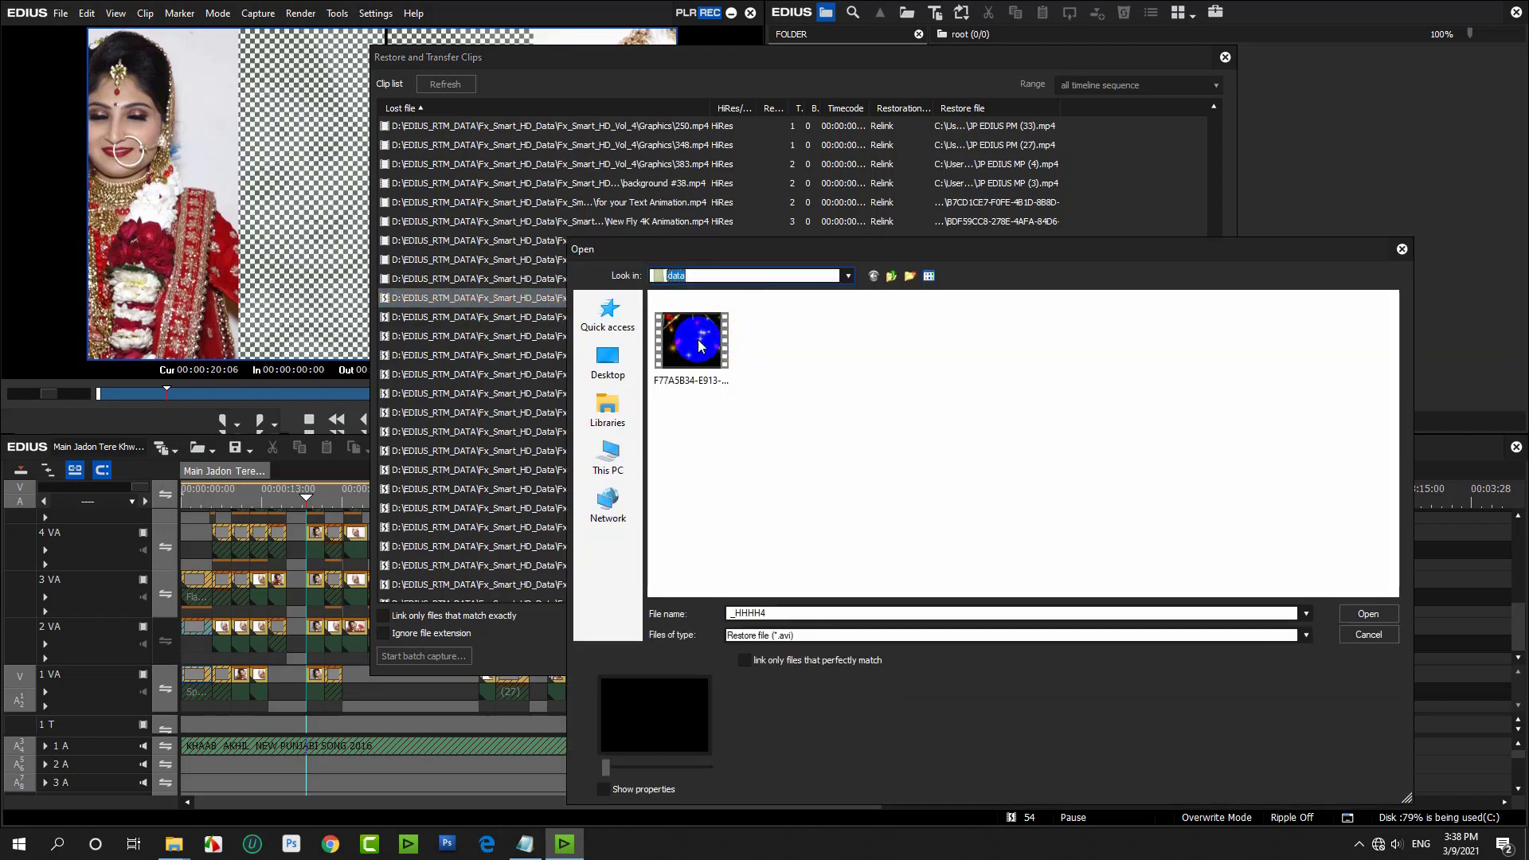
click(1368, 634)
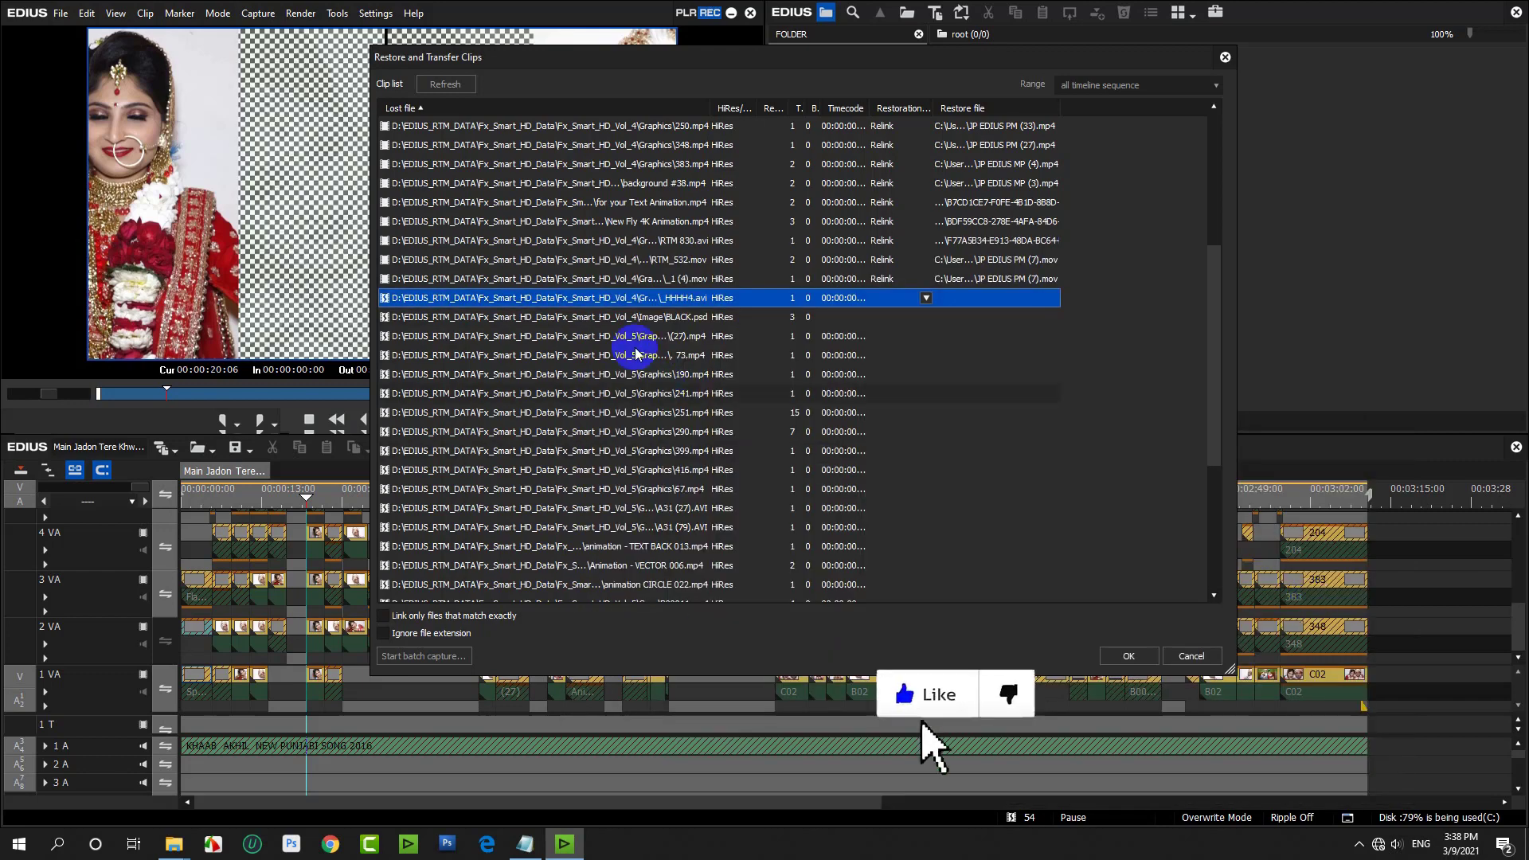
double_click(633, 317)
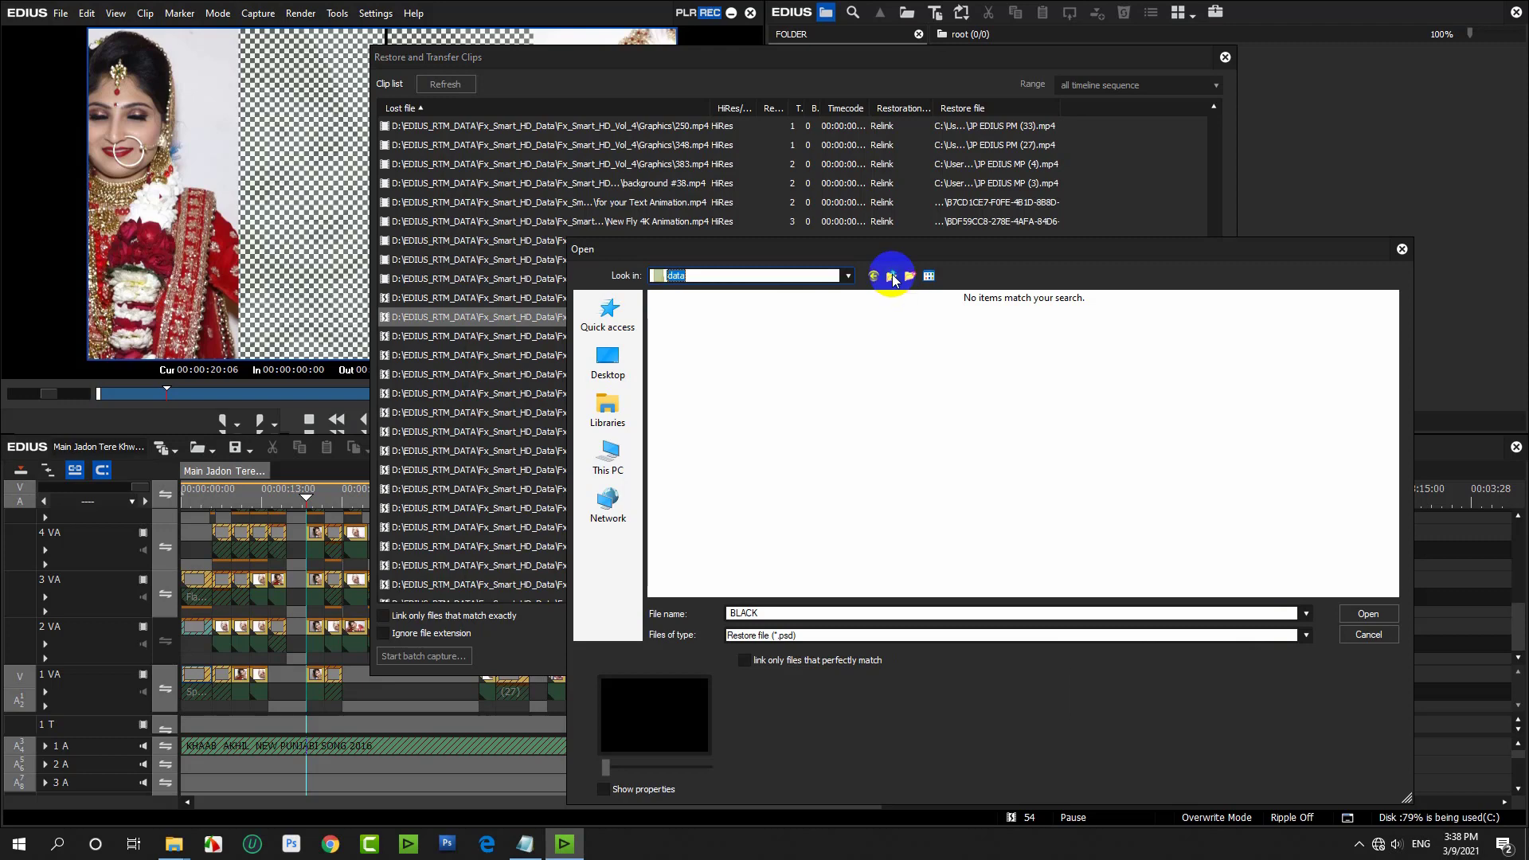
click(891, 276)
click(1367, 635)
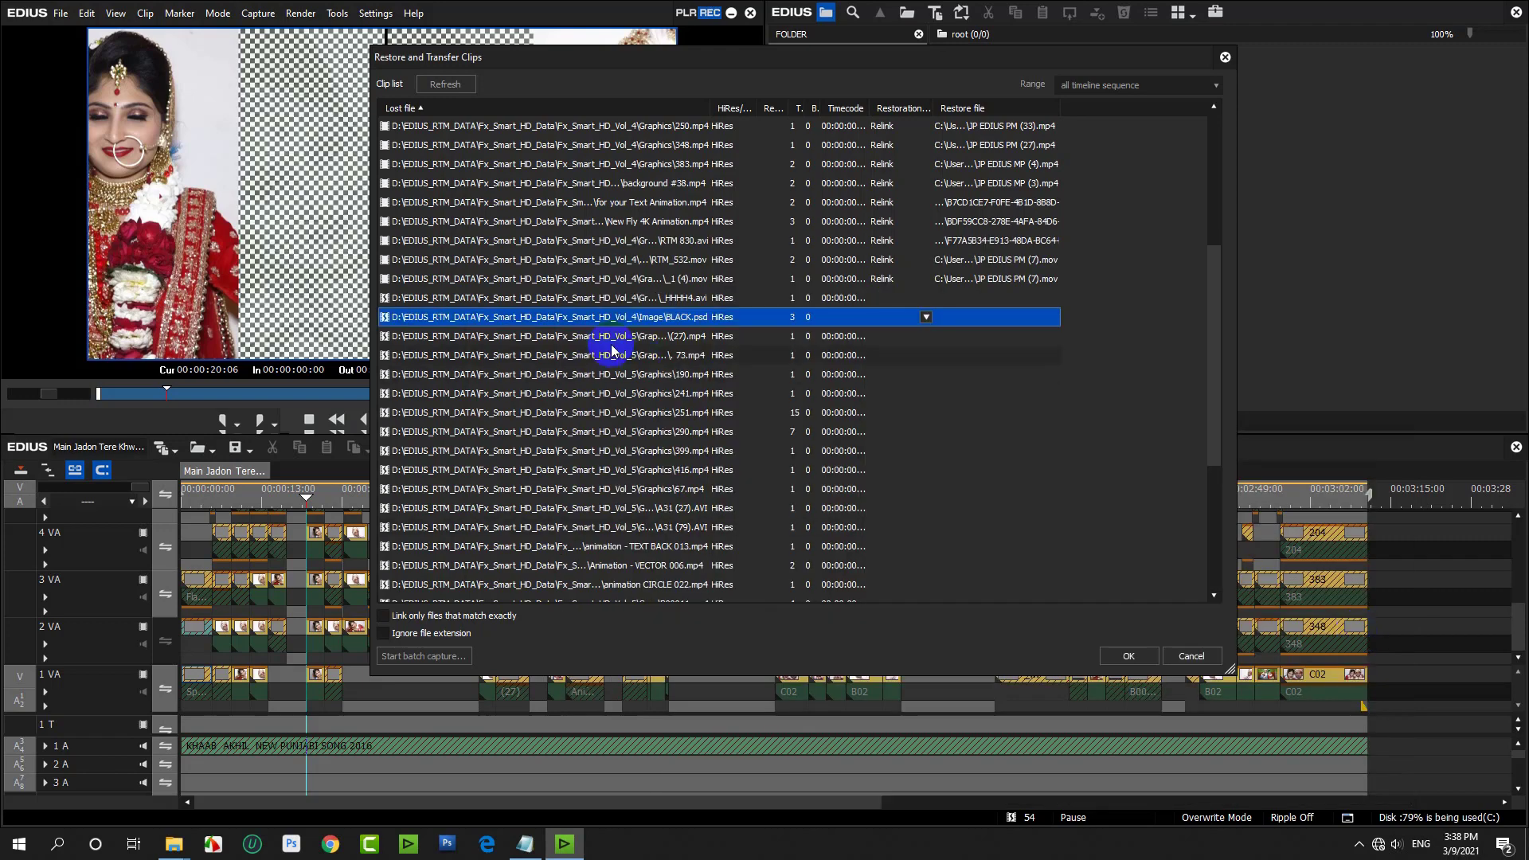
Relink the lost clip (27).mp4 to the B7CD1CE7 clip and the 73.mp4 clip to JP EDIUS MP (5).mp4.
double_click(615, 337)
click(757, 369)
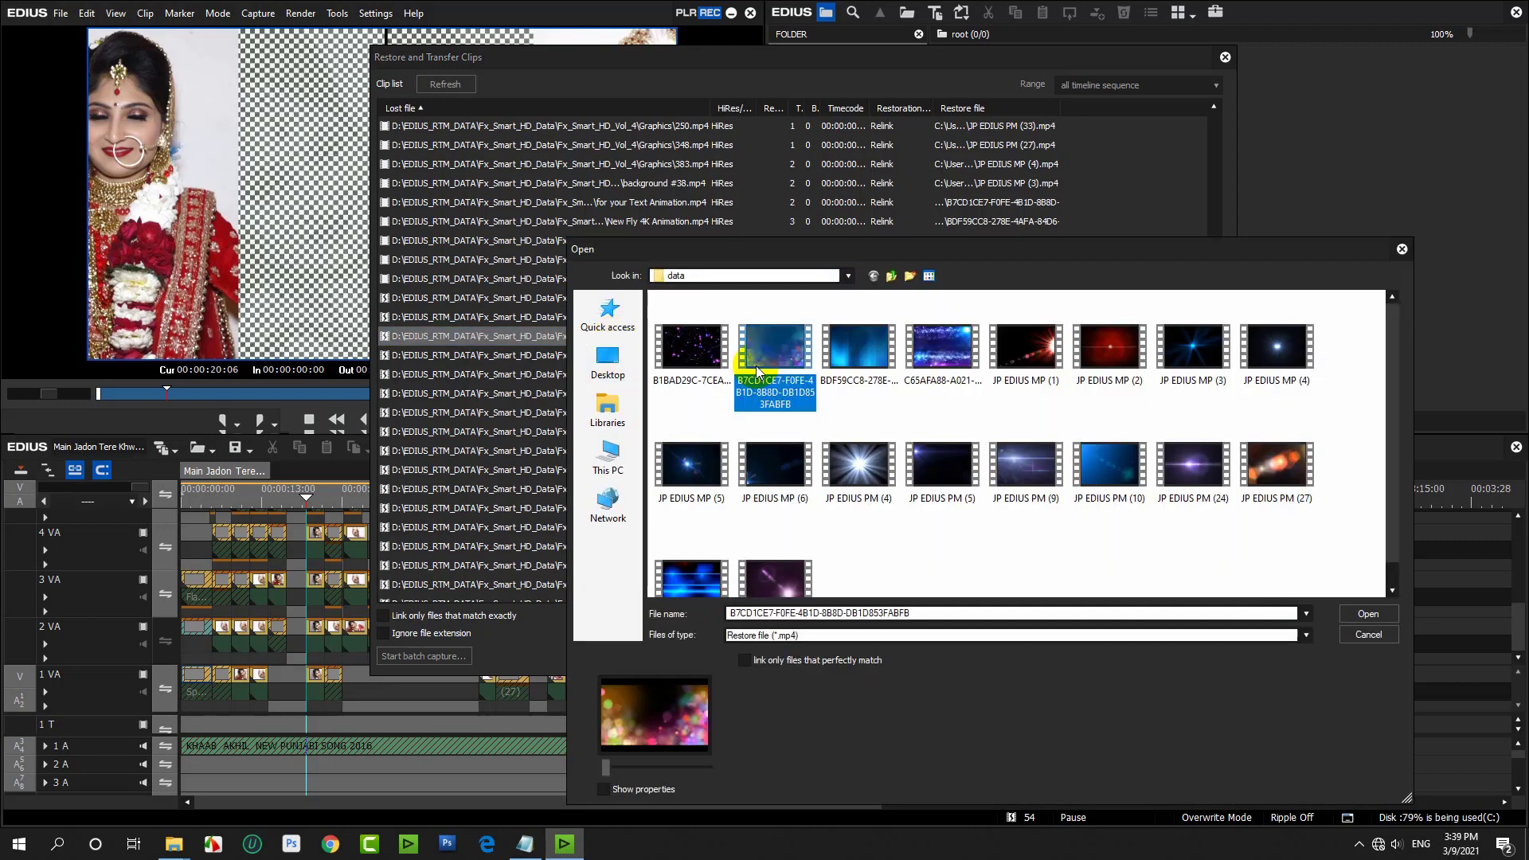
double_click(757, 369)
double_click(631, 357)
click(704, 474)
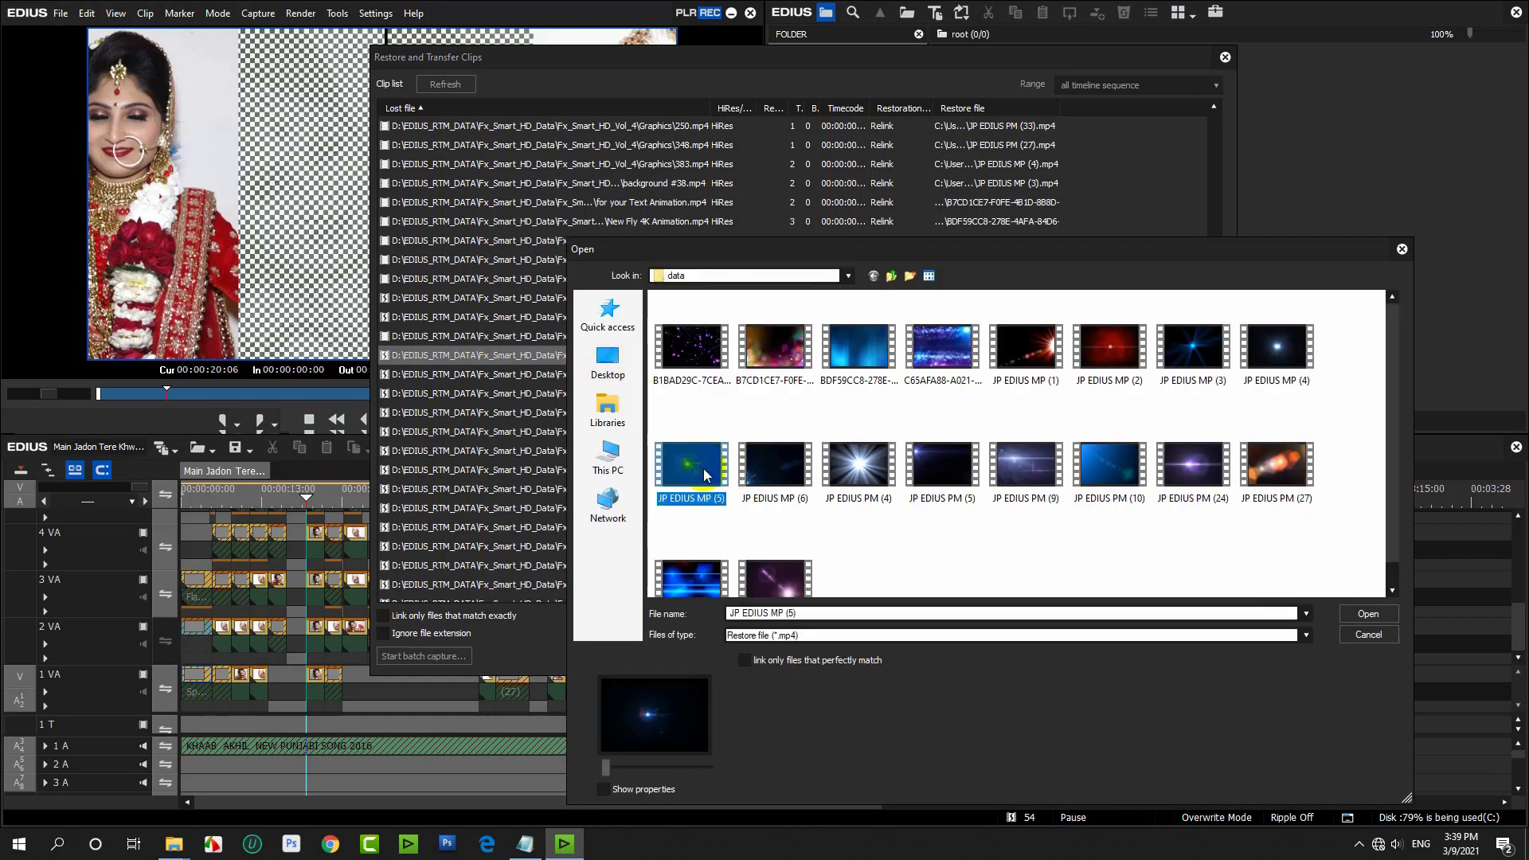
double_click(704, 475)
Relink the lost clip 190.mp4 to JP EDIUS PM (5).mp4 and 241.mp4 to JP EDIUS PM (10).mp4.
double_click(659, 374)
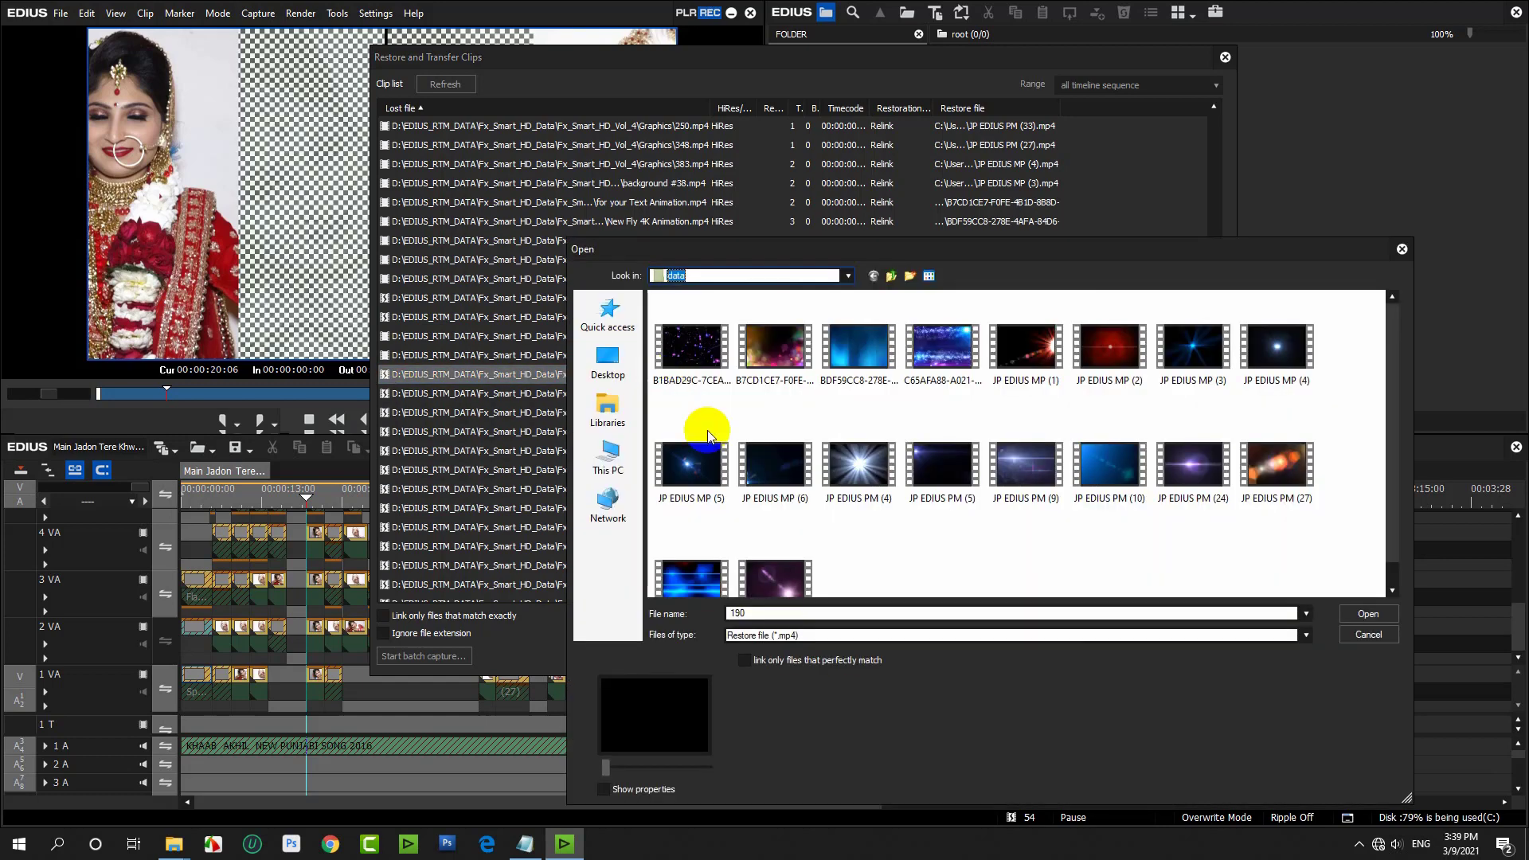
click(941, 463)
double_click(941, 463)
click(819, 401)
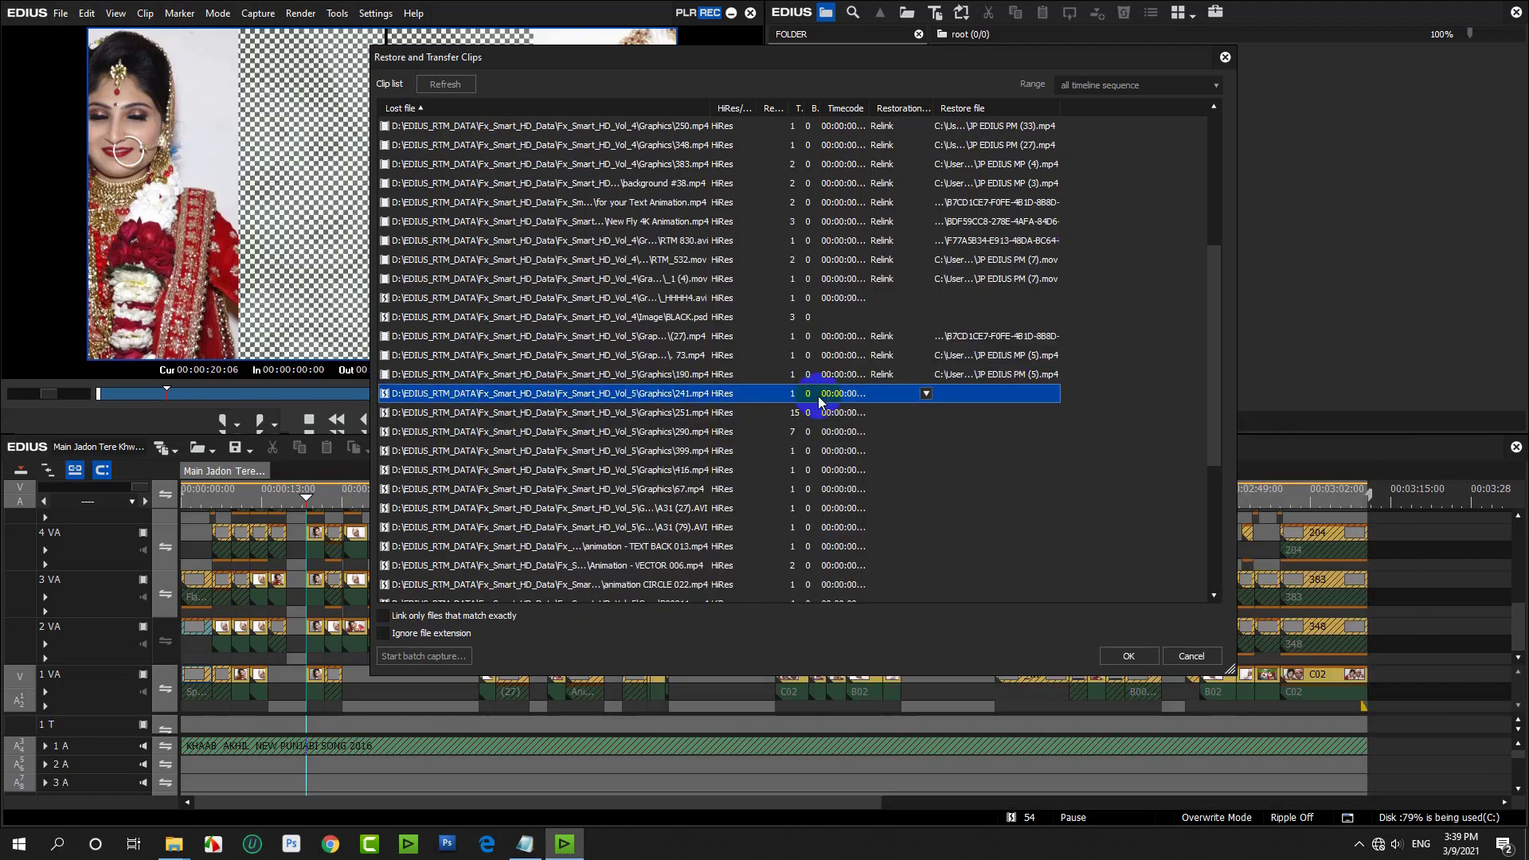
double_click(819, 401)
click(1097, 479)
double_click(1097, 479)
Relink the lost clip 251.mp4 to JP EDIUS PM (24).mp4 and 290.mp4 to JP EDIUS PM (27).mp4.
click(786, 420)
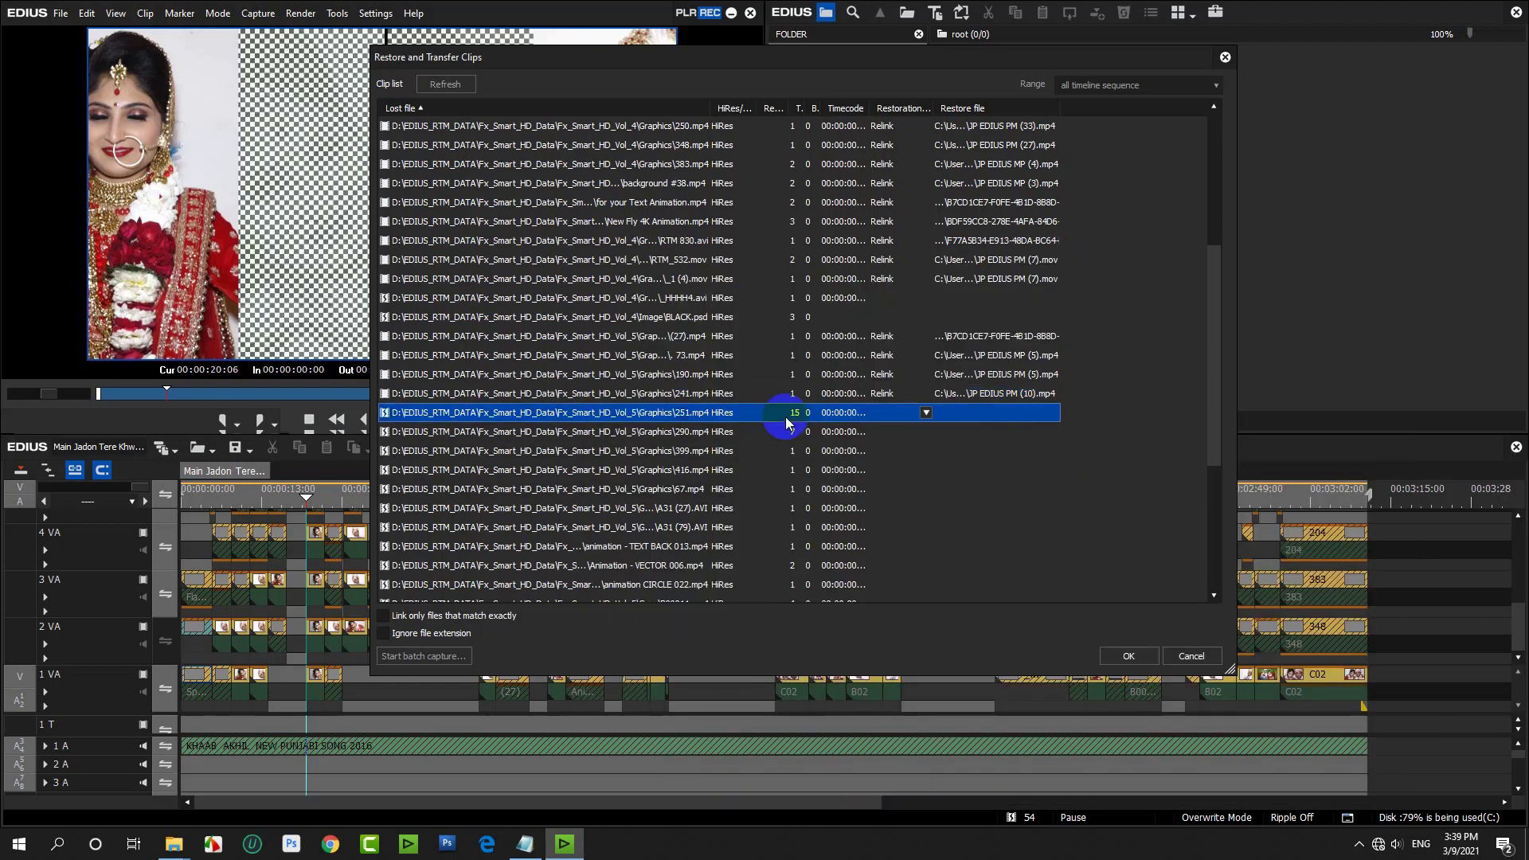
double_click(786, 421)
click(1182, 470)
double_click(1182, 470)
click(855, 432)
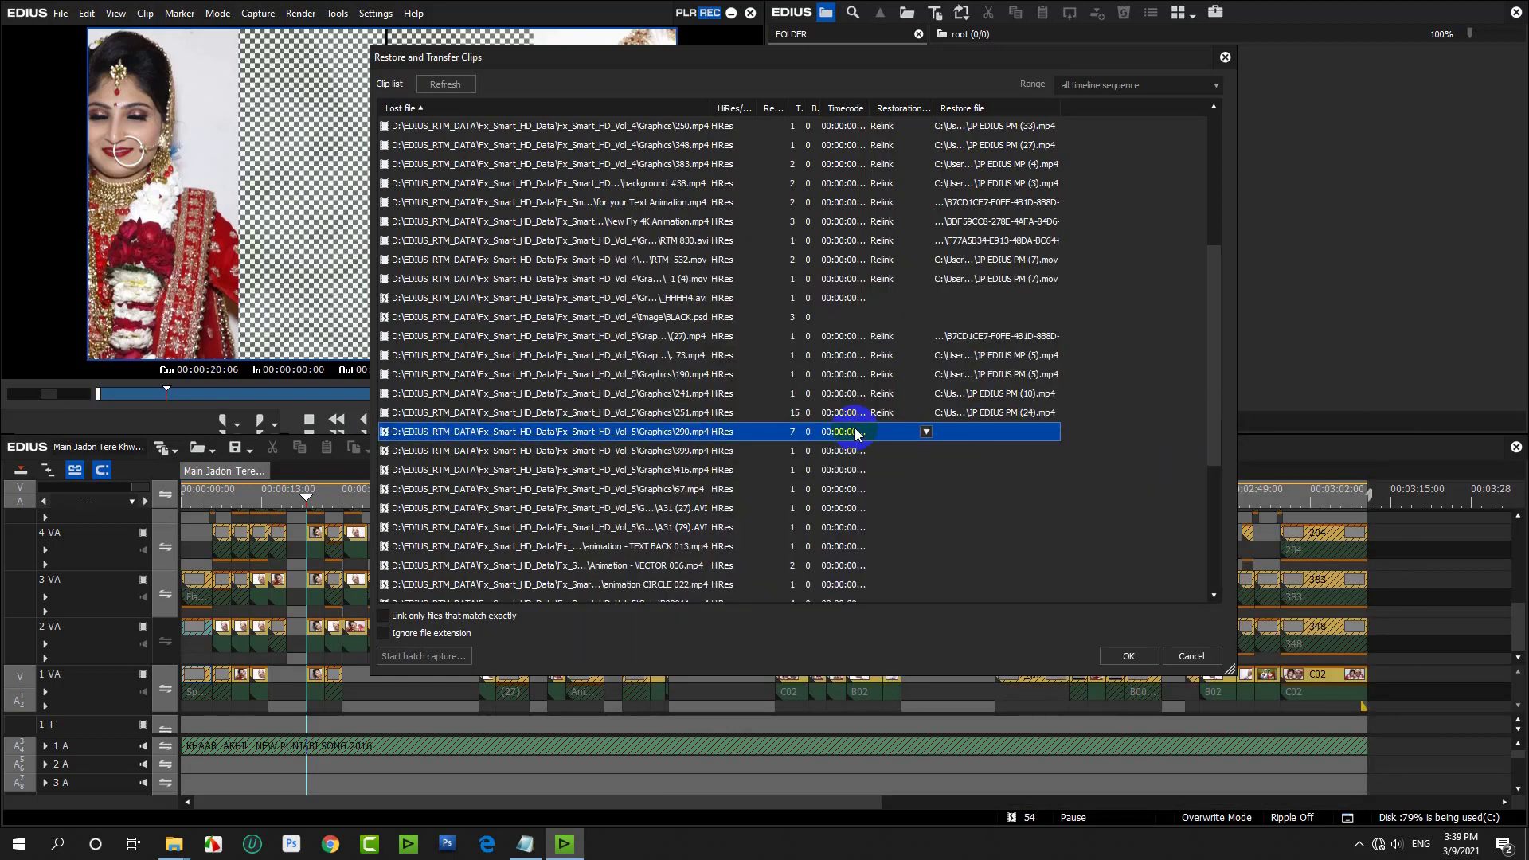
double_click(855, 432)
double_click(1273, 467)
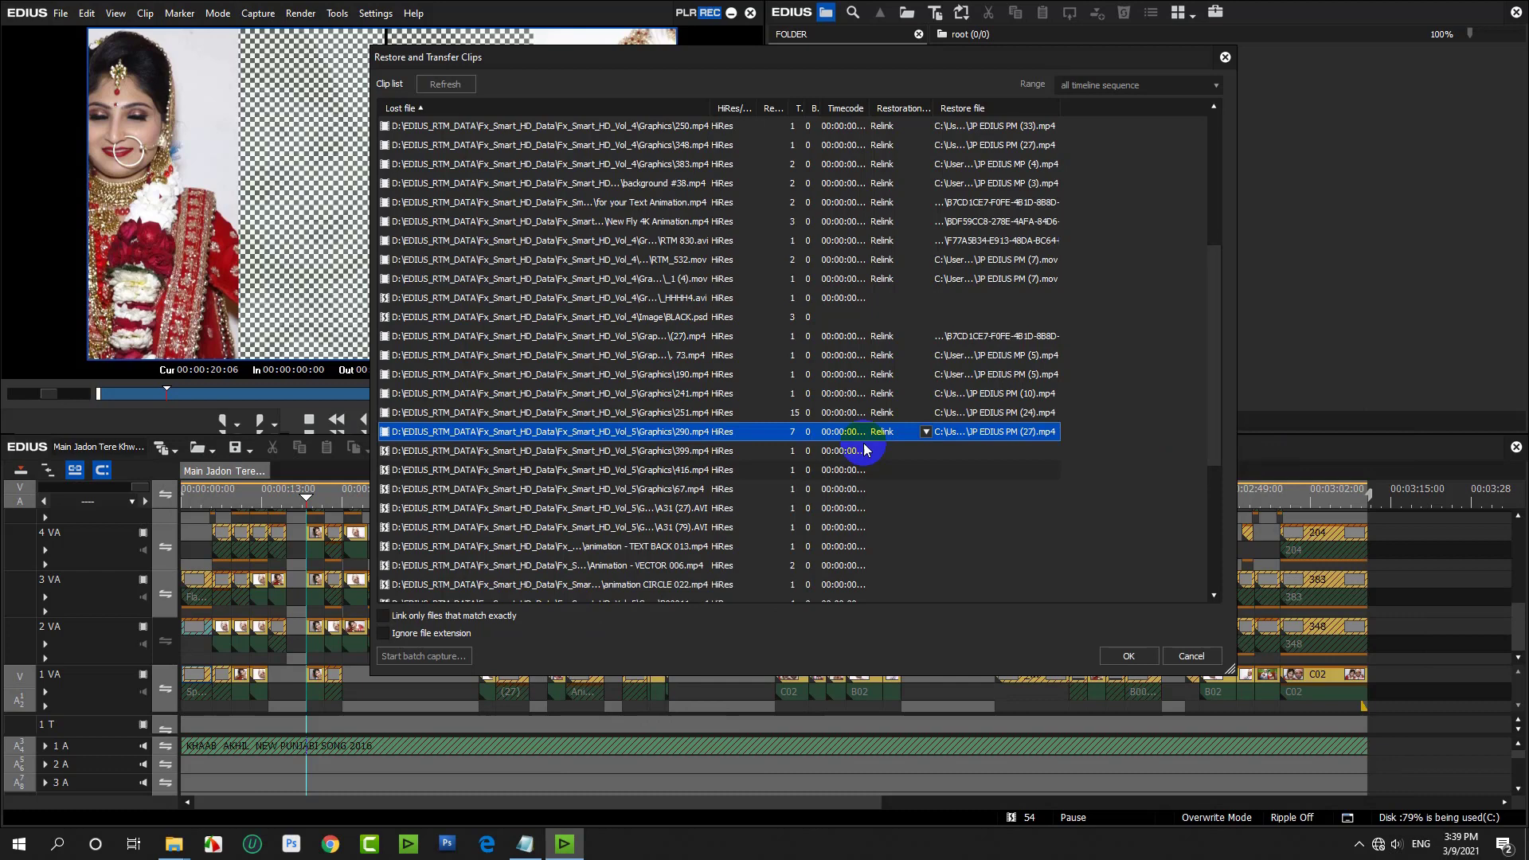
Relink the lost clip 399.mp4 to JP EDIUS MP (4).mp4 and 416.mp4 to JP EDIUS MP (2).mp4.
double_click(719, 451)
double_click(1274, 363)
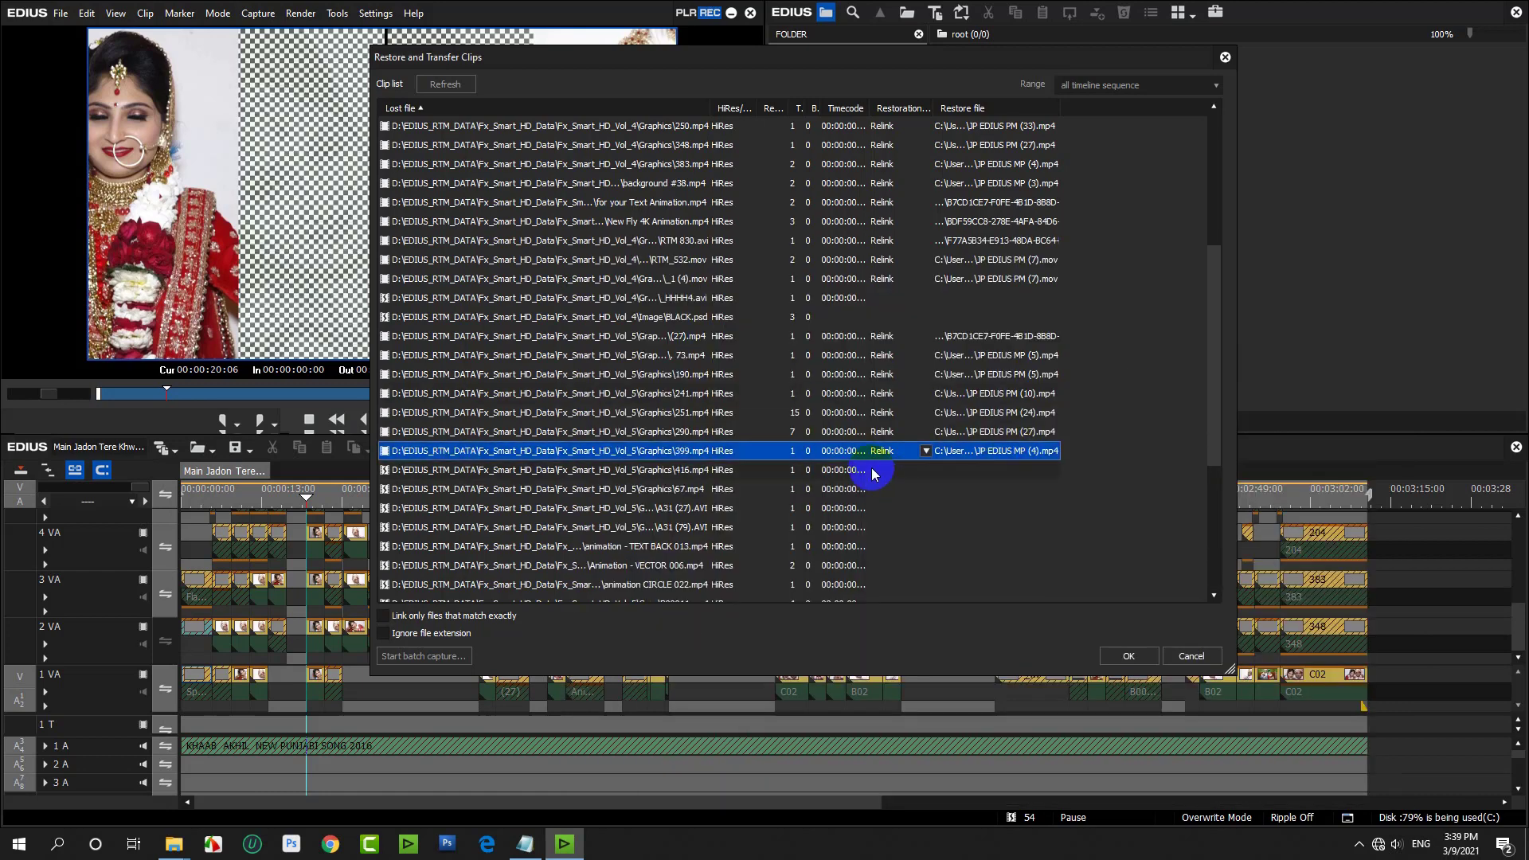
double_click(873, 471)
double_click(1126, 348)
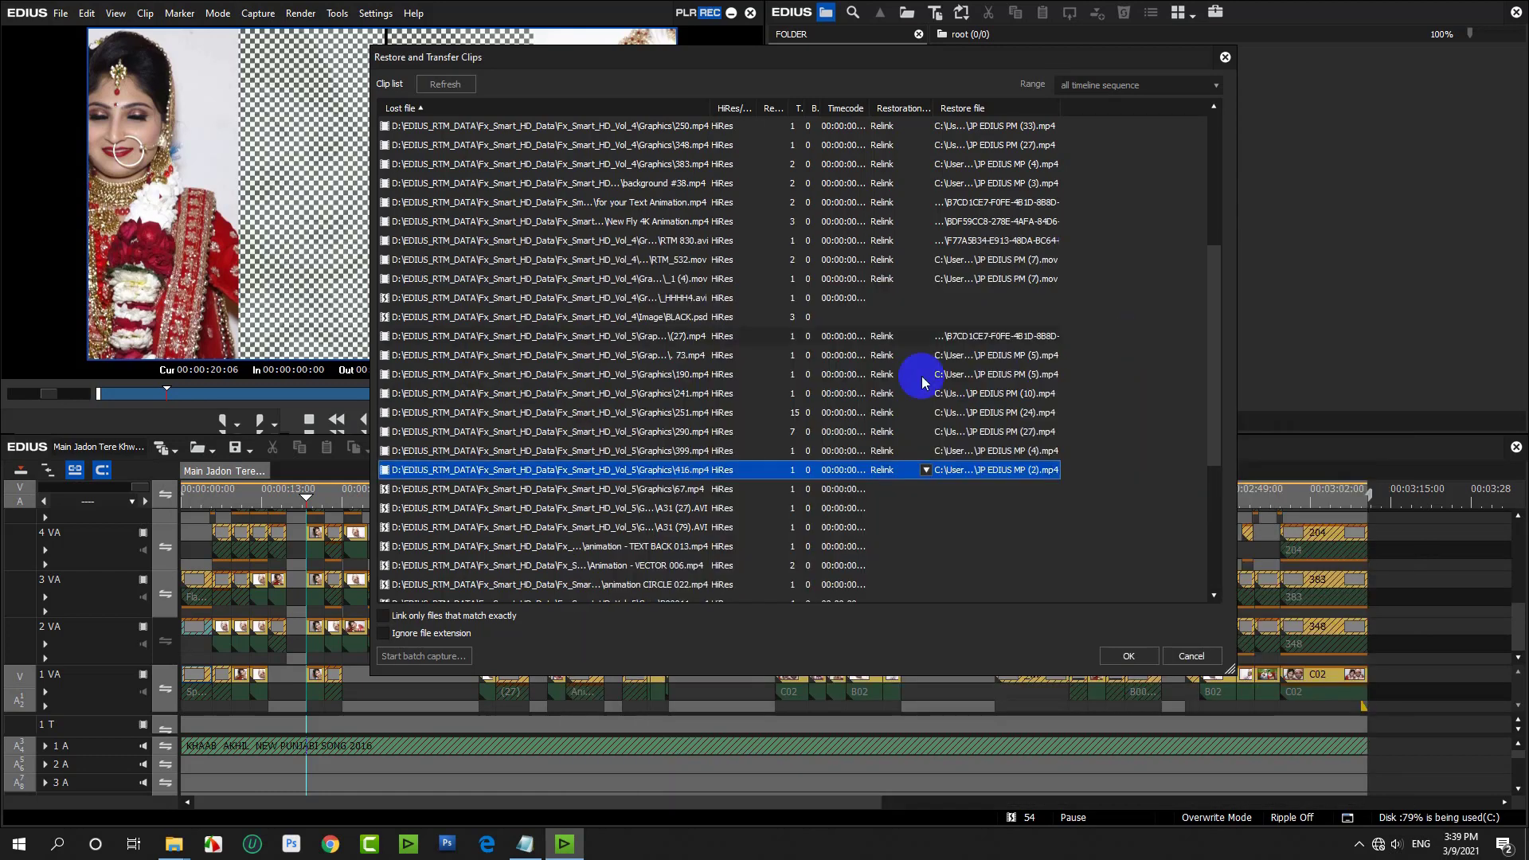
Relink the lost clip 67.mp4 to JP EDIUS MP (3).mp4 and A31 (27).AVI to the F77A5B34 clip.
double_click(805, 488)
double_click(1189, 356)
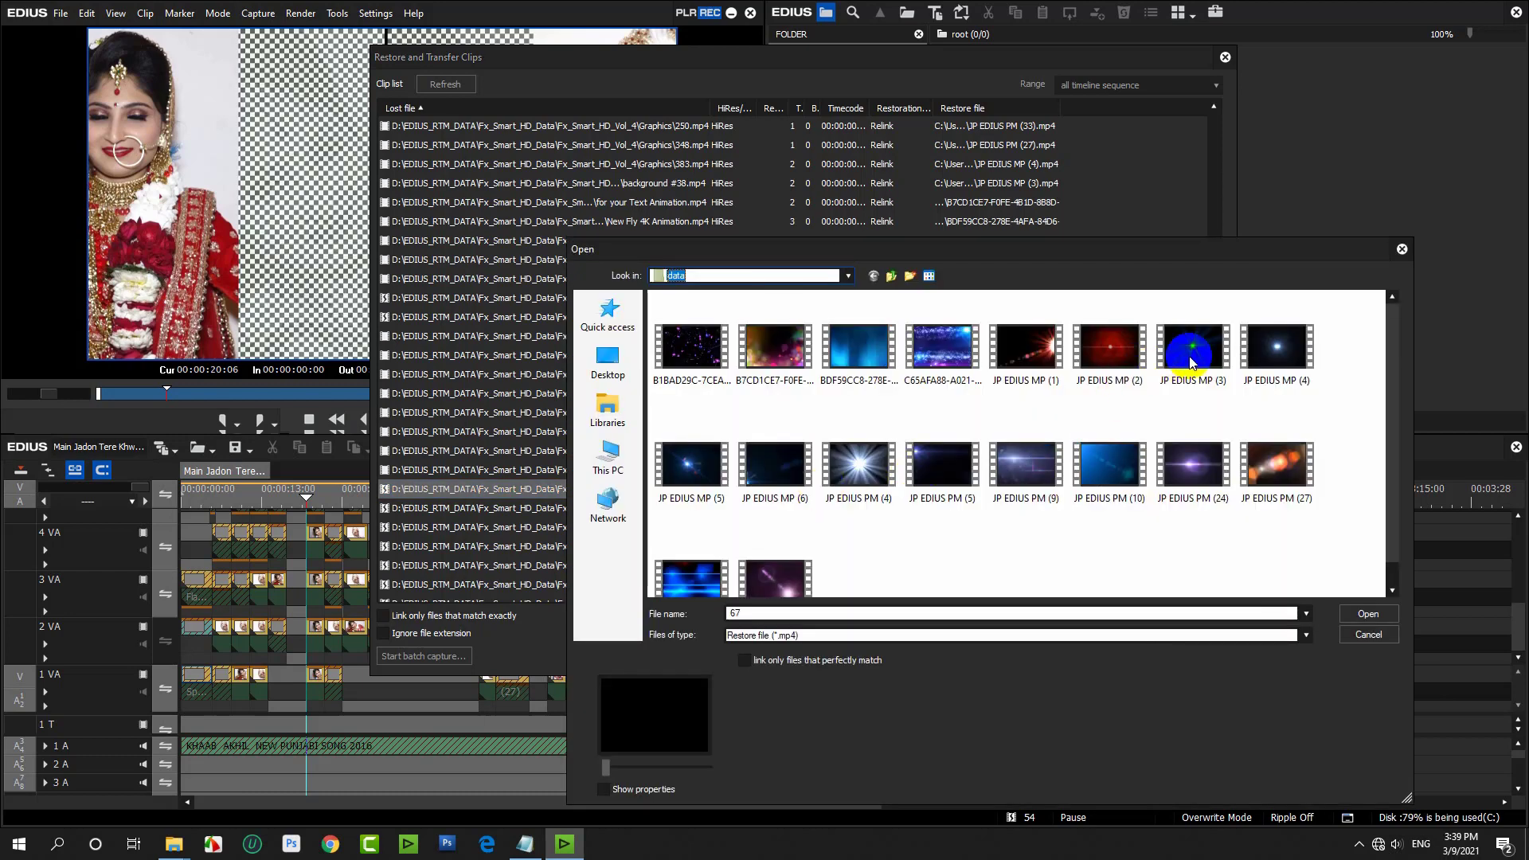
double_click(767, 513)
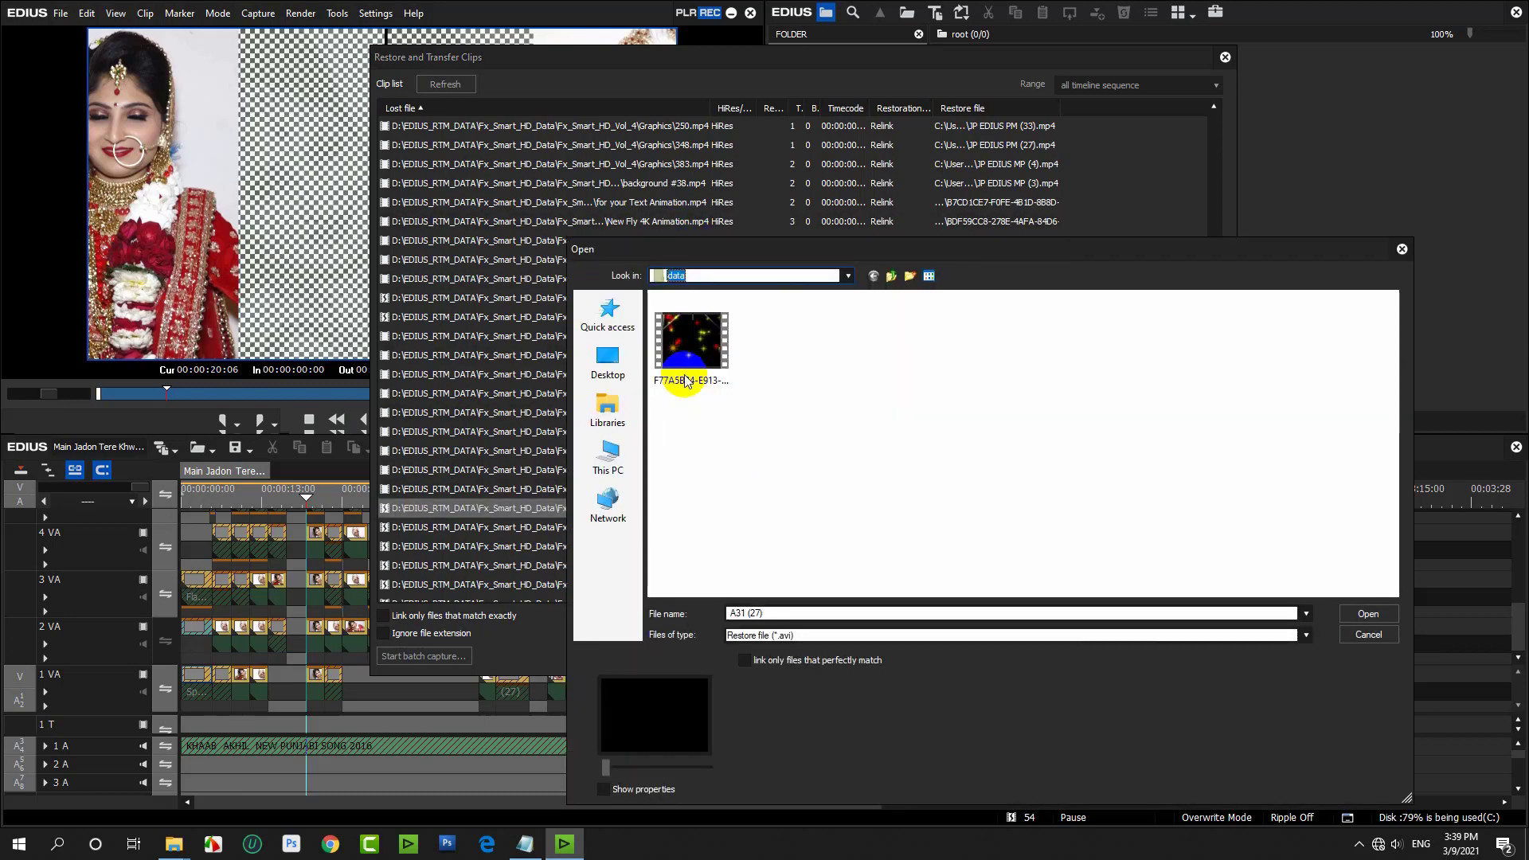
double_click(693, 345)
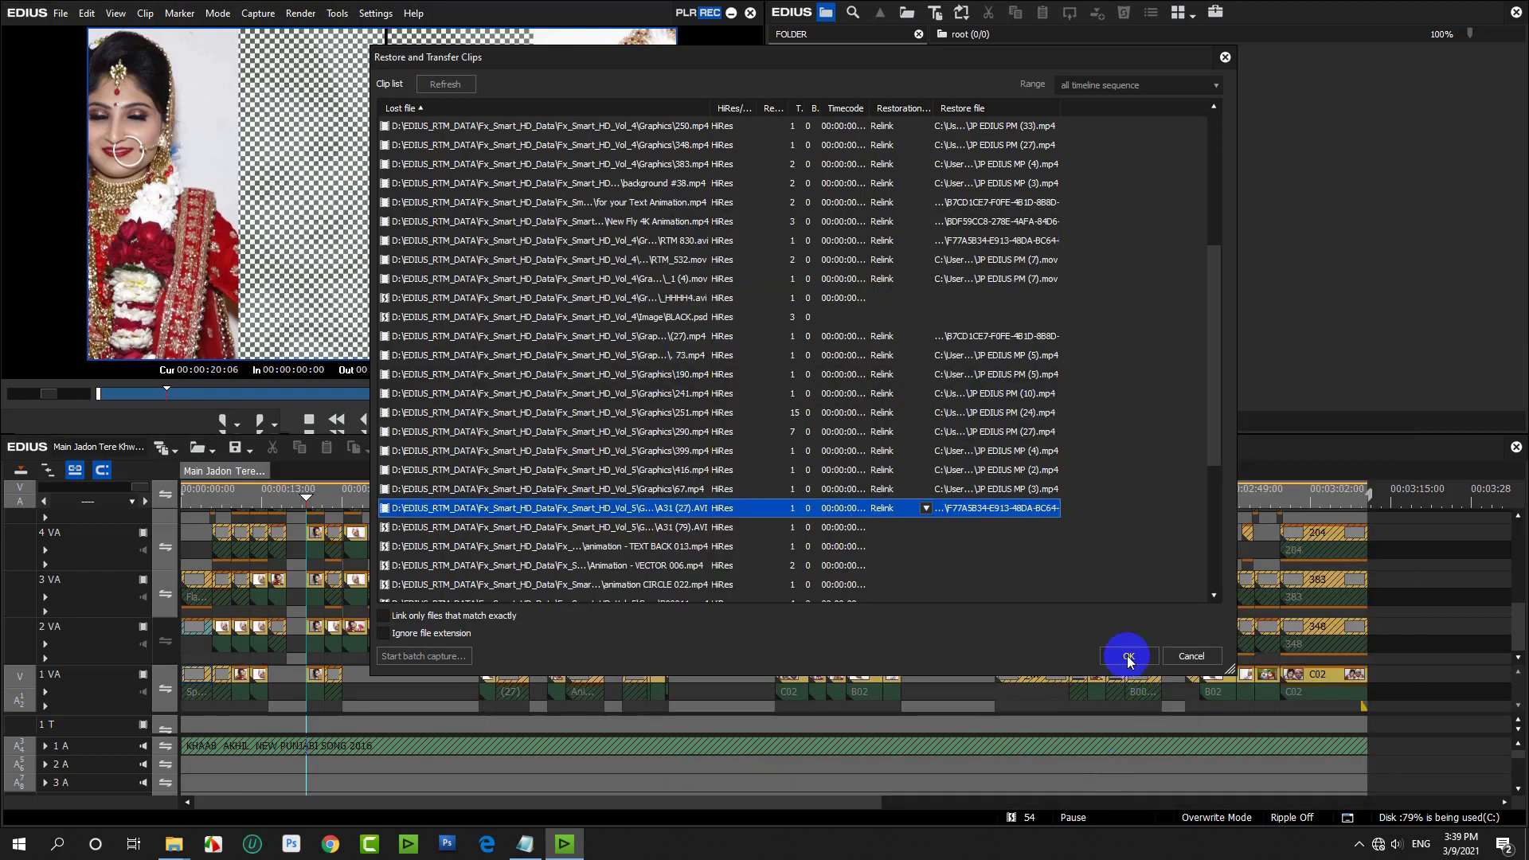
Apply the chosen relinks to the project and reopen the list of clips that are still lost.
click(1128, 658)
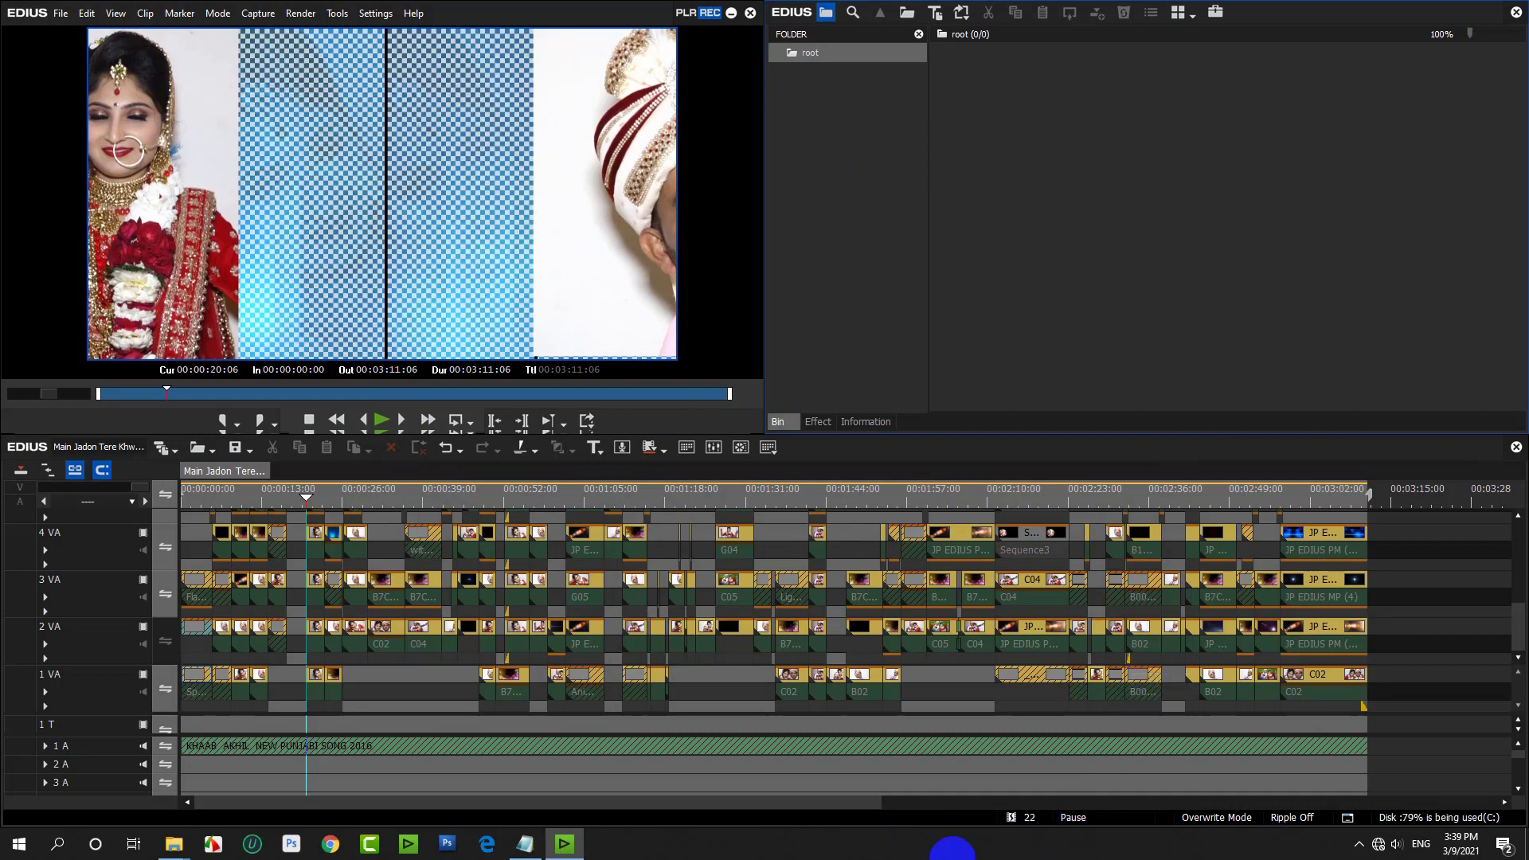
click(1028, 820)
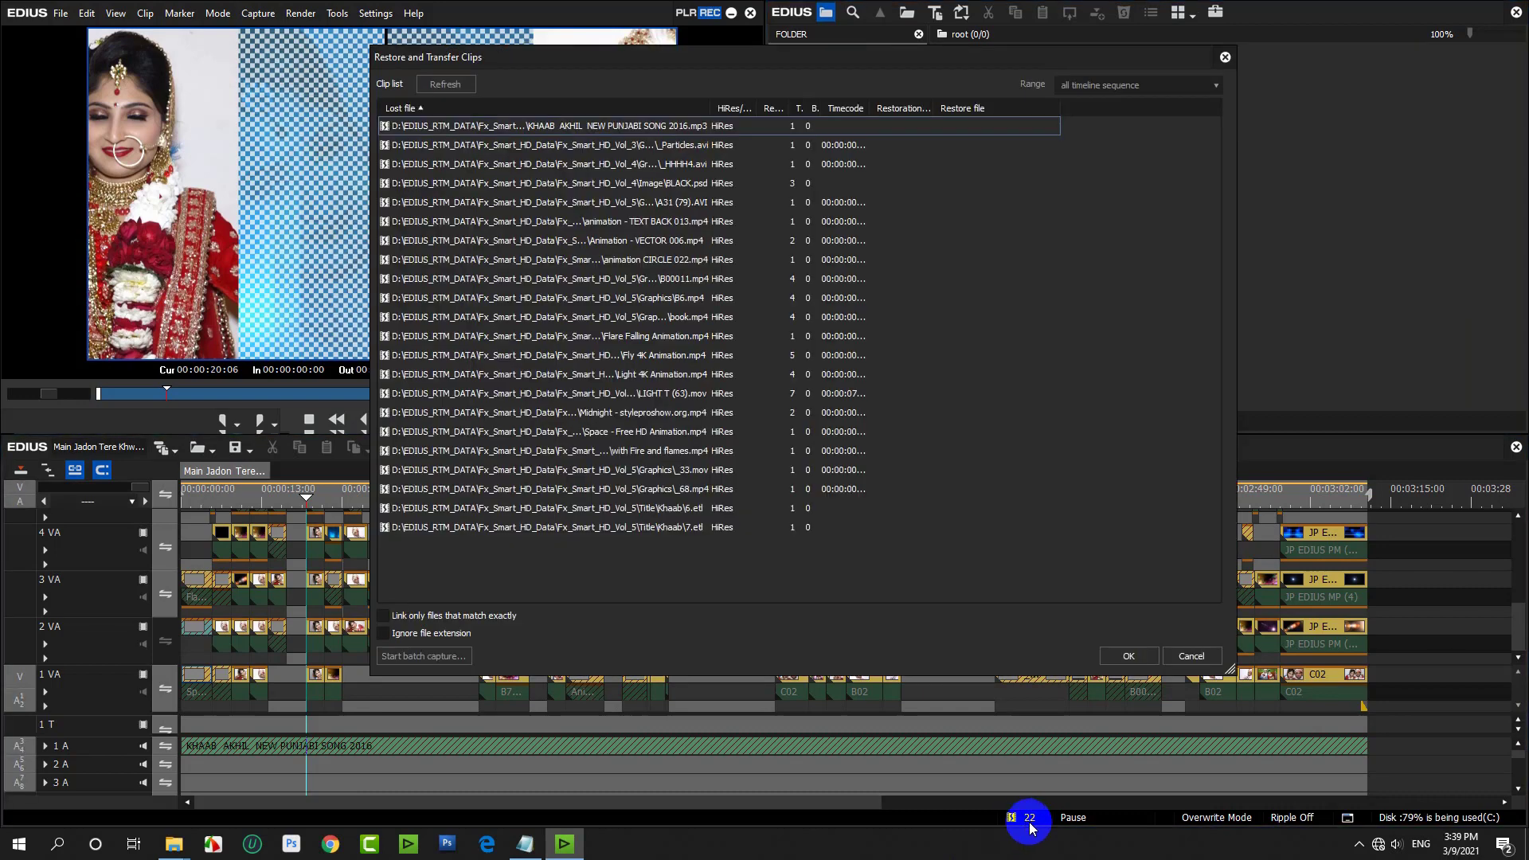
double_click(581, 528)
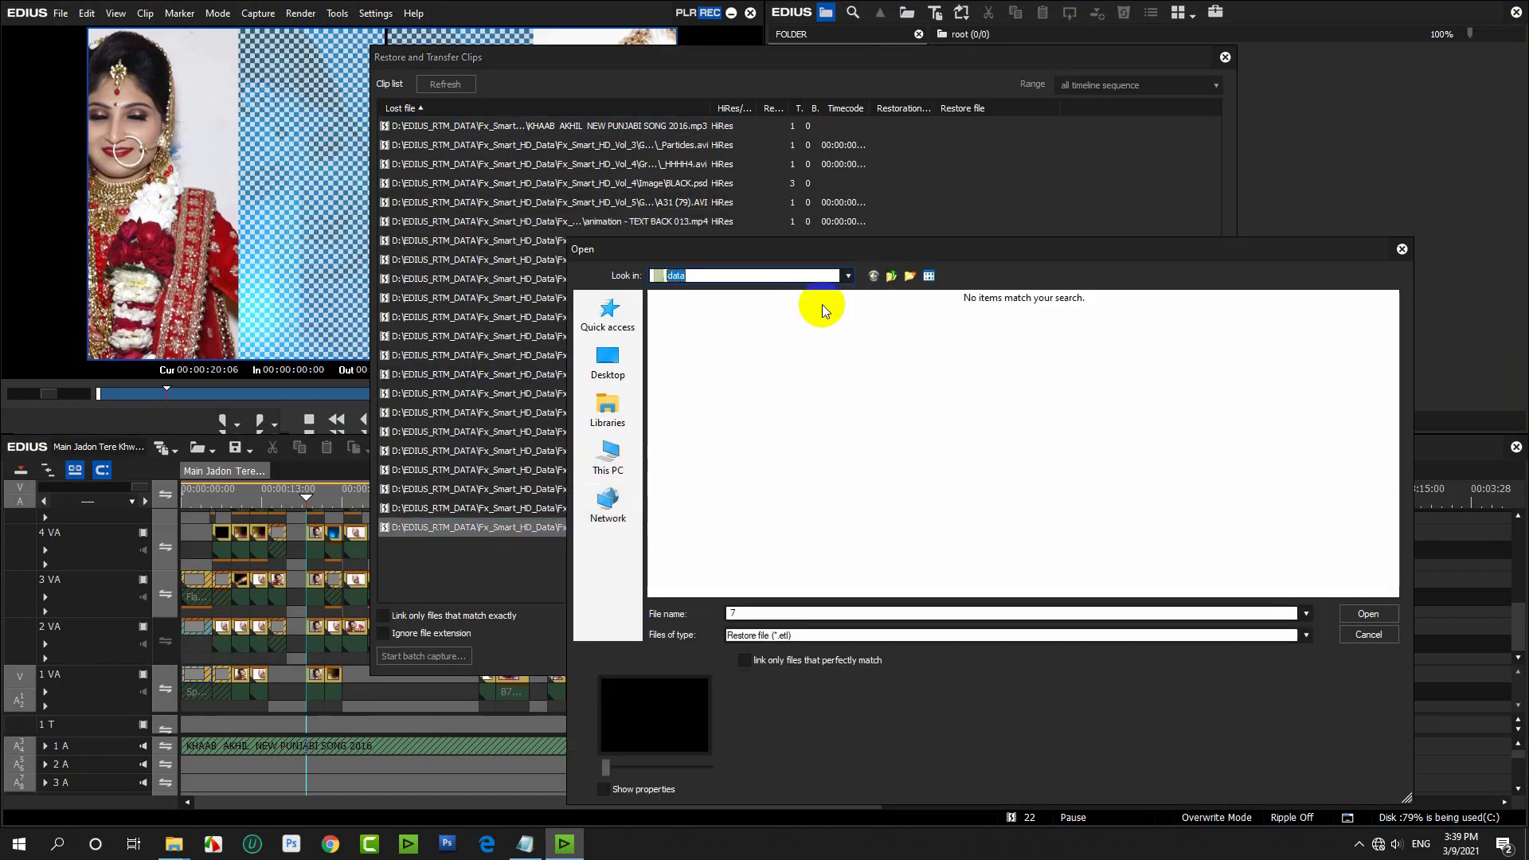
click(891, 280)
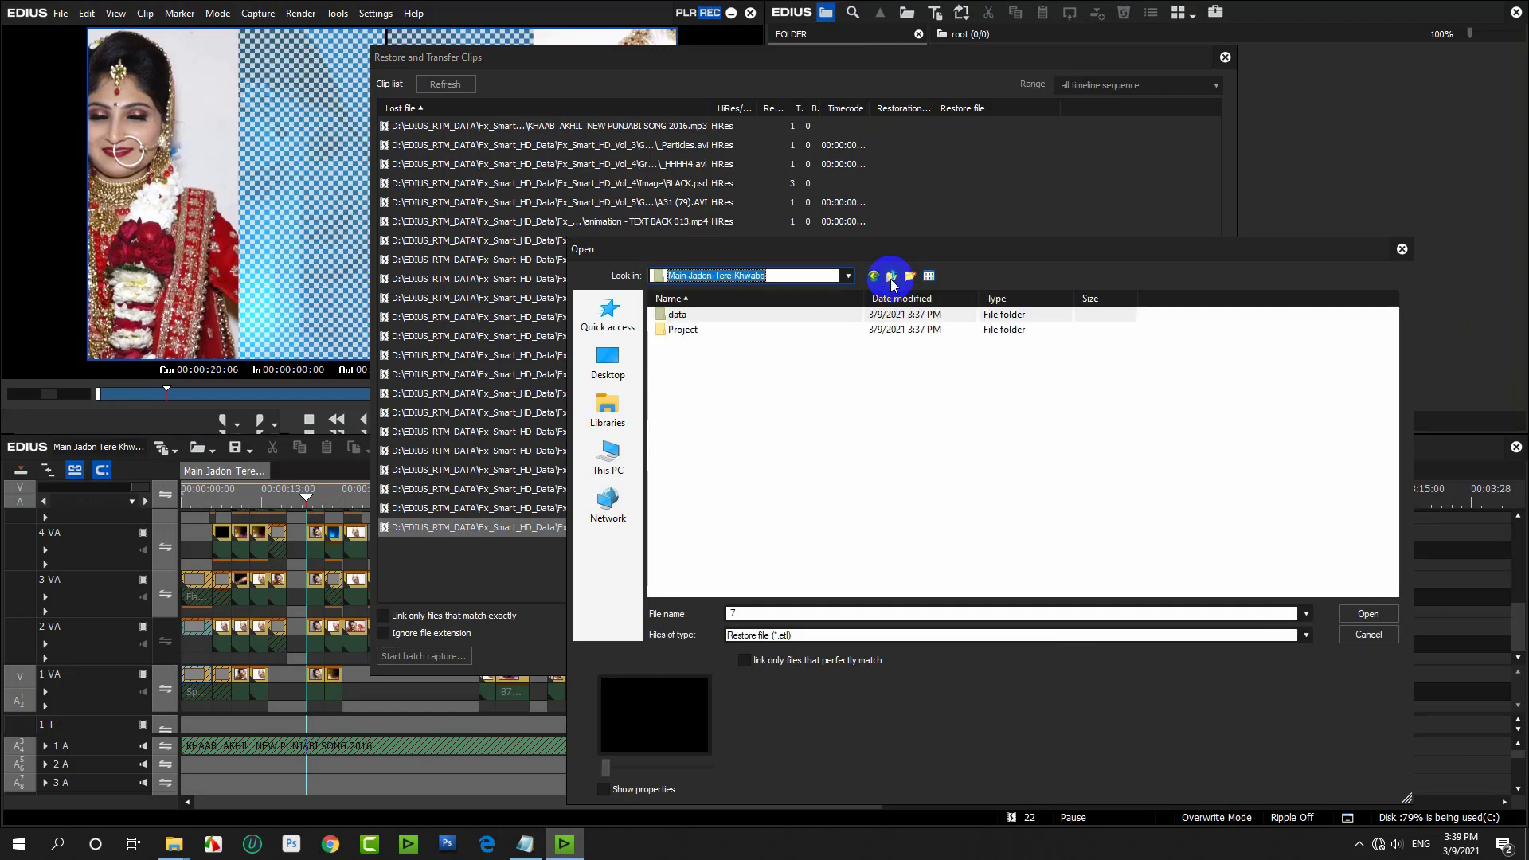
click(1363, 634)
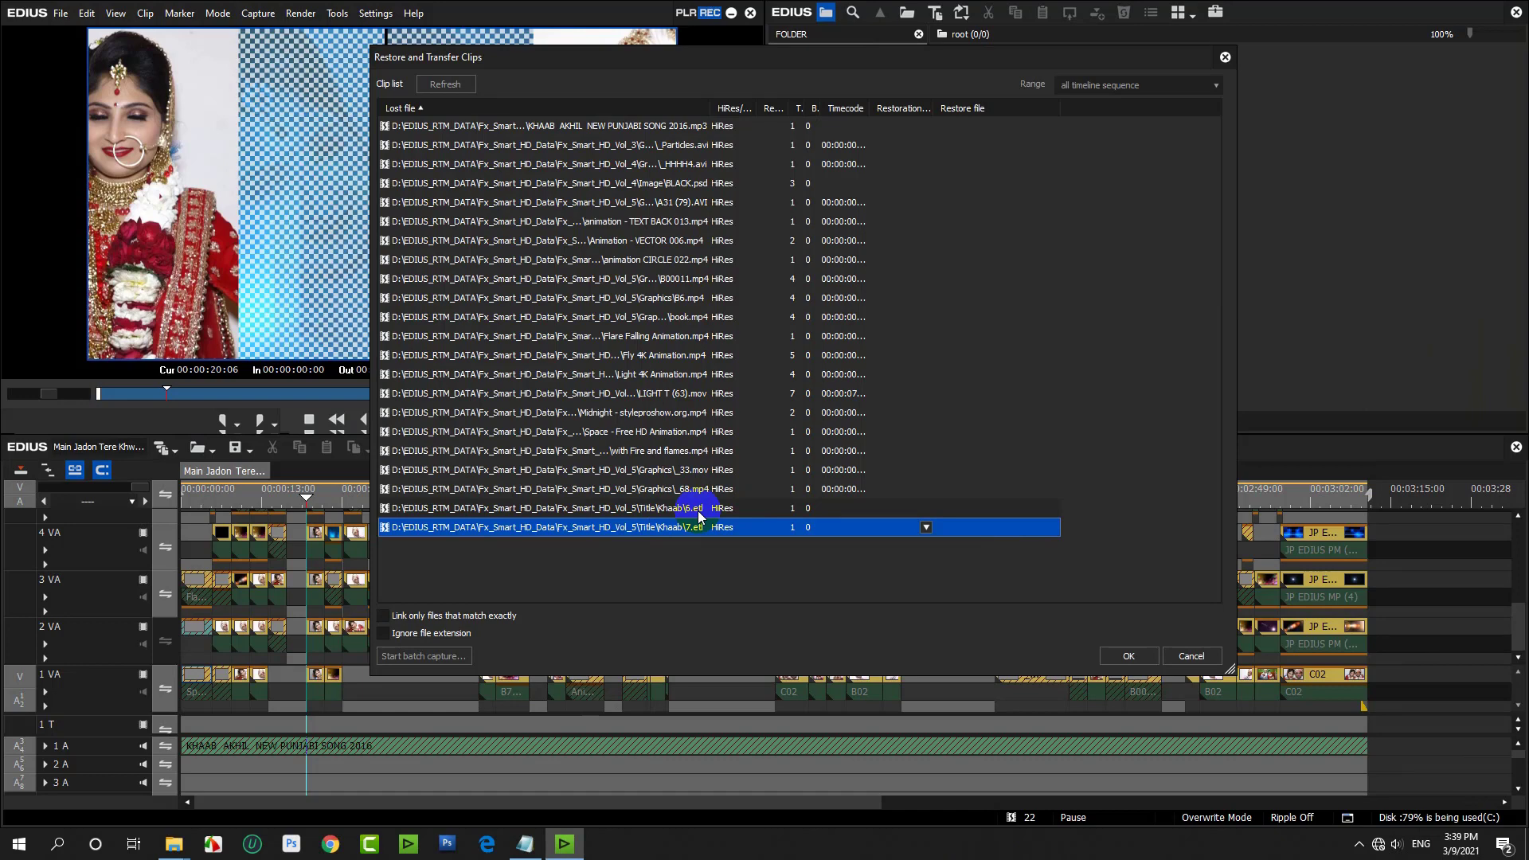
Relink the lost clip _68.mp4 to JP EDIUS PM (33).mp4 and _33.mov to JP EDIUS PM (7).mov.
double_click(666, 491)
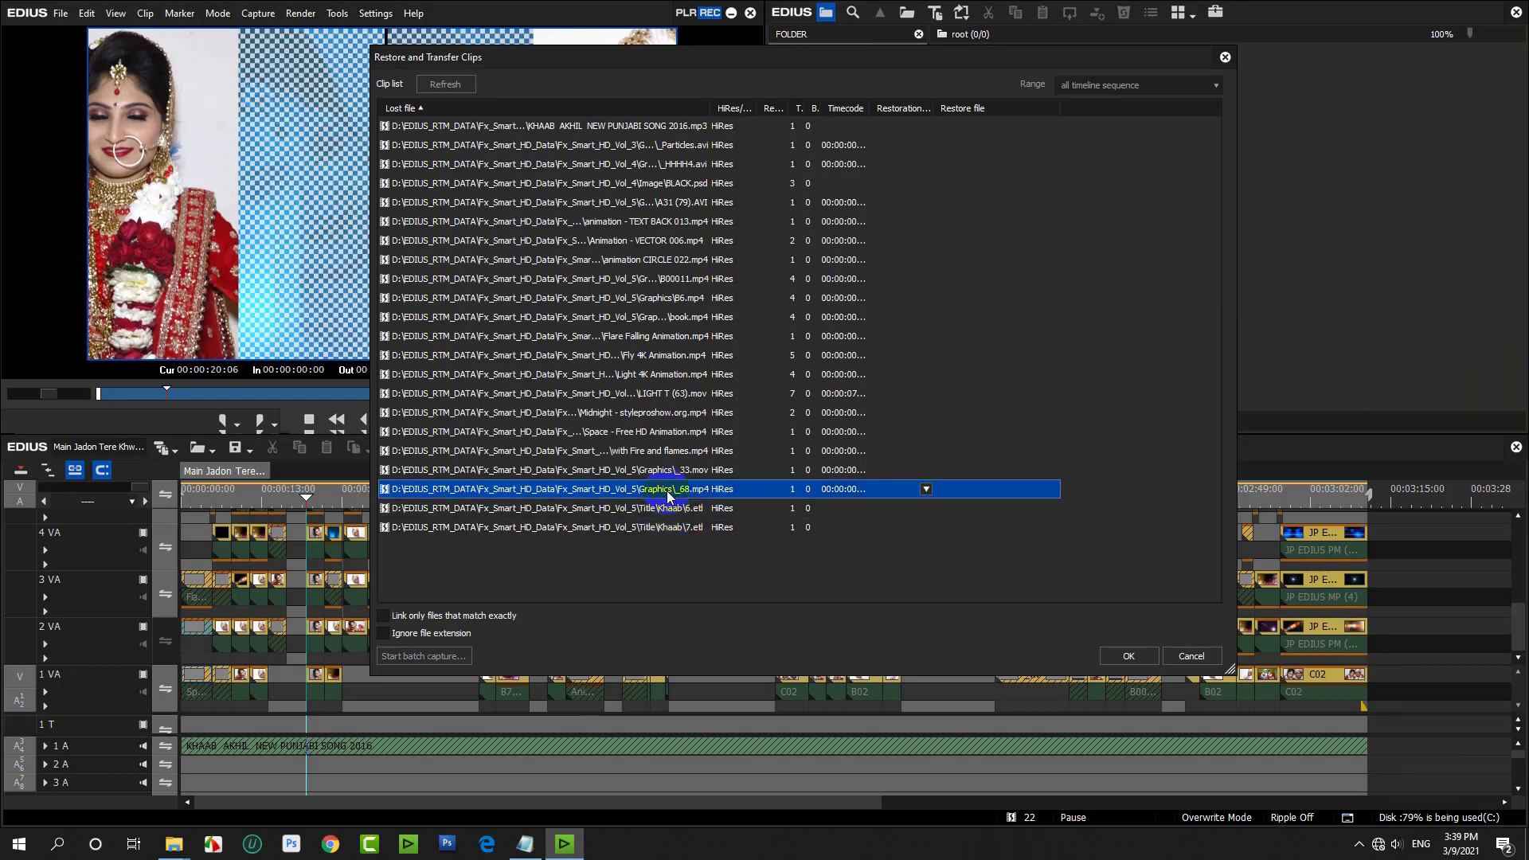
double_click(772, 561)
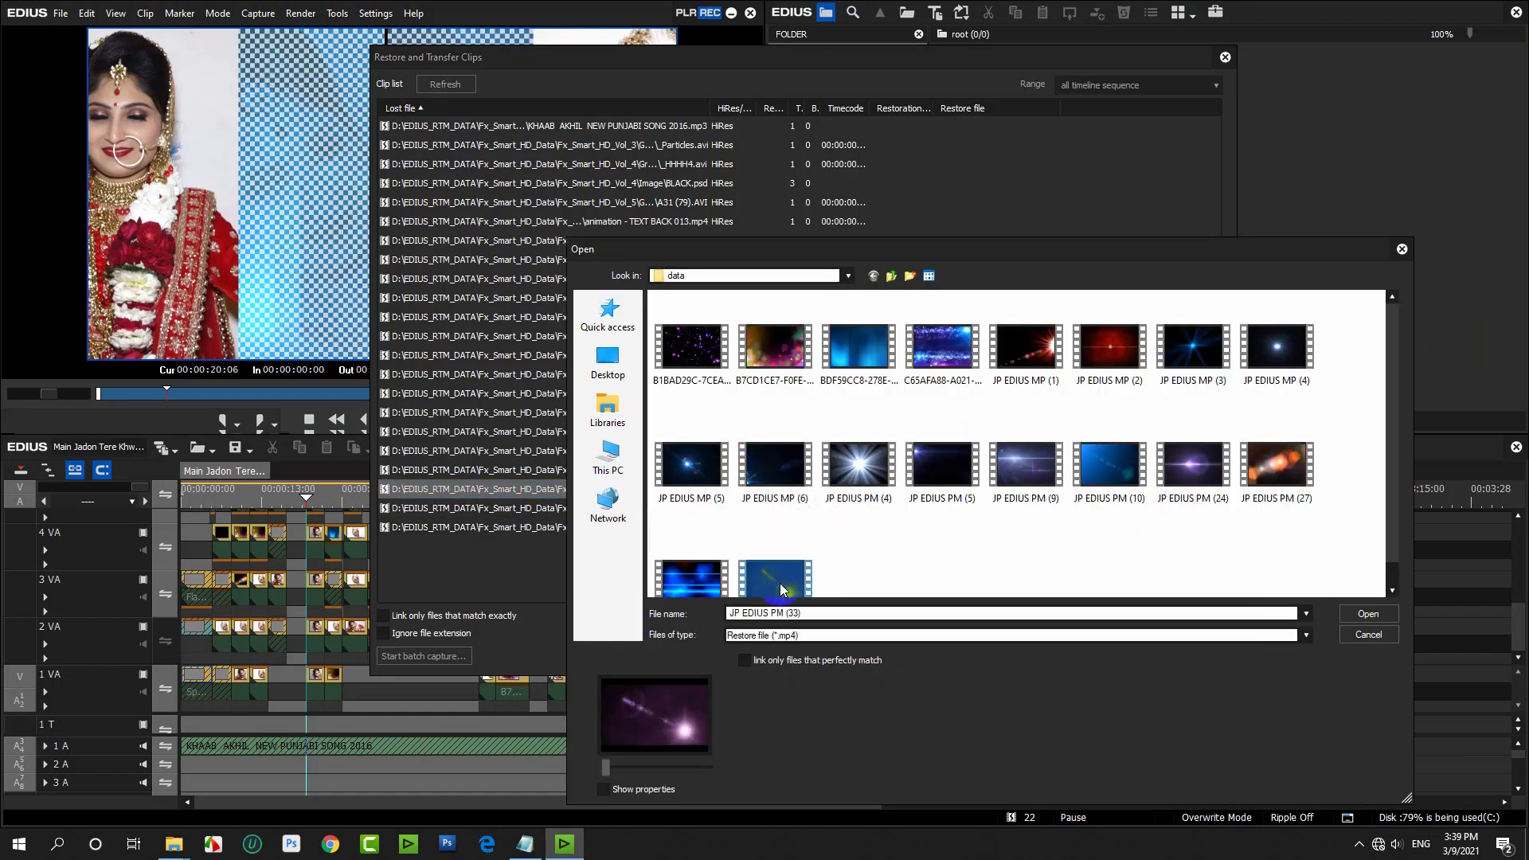
double_click(717, 478)
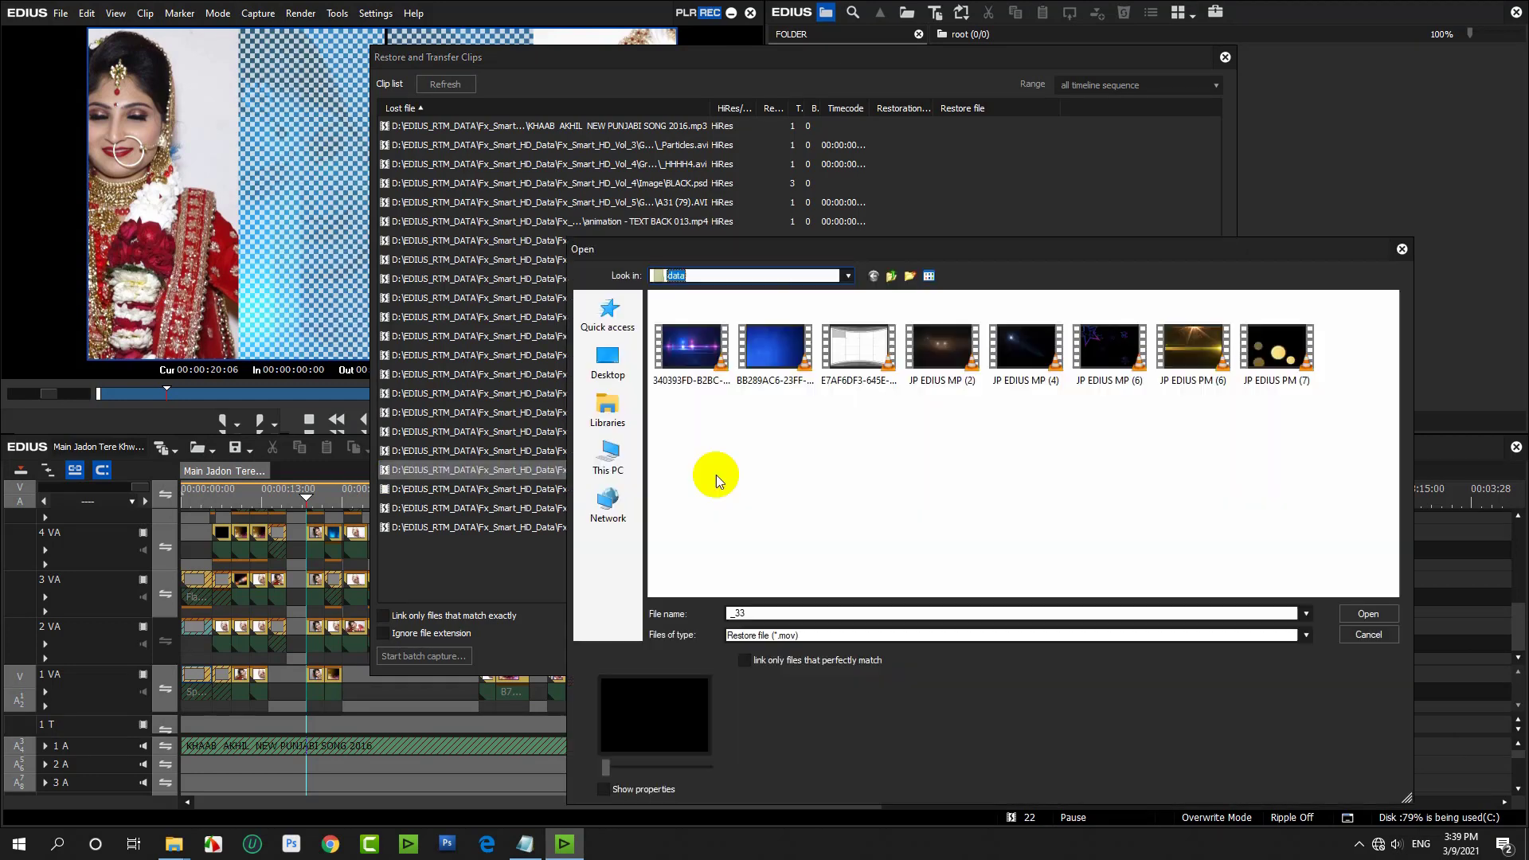
click(1027, 358)
click(1120, 357)
click(1201, 357)
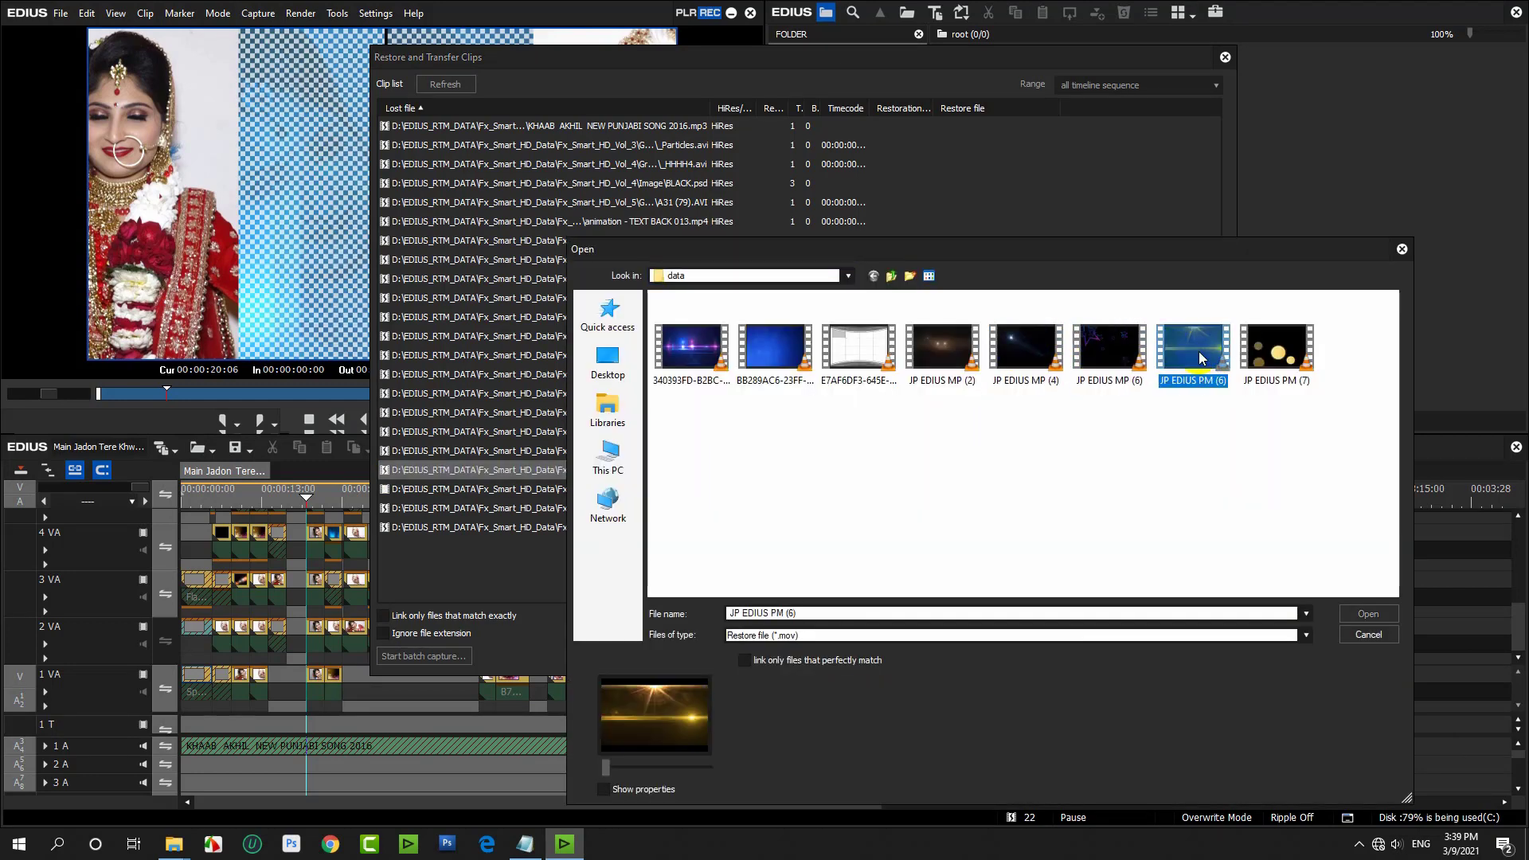
double_click(1275, 360)
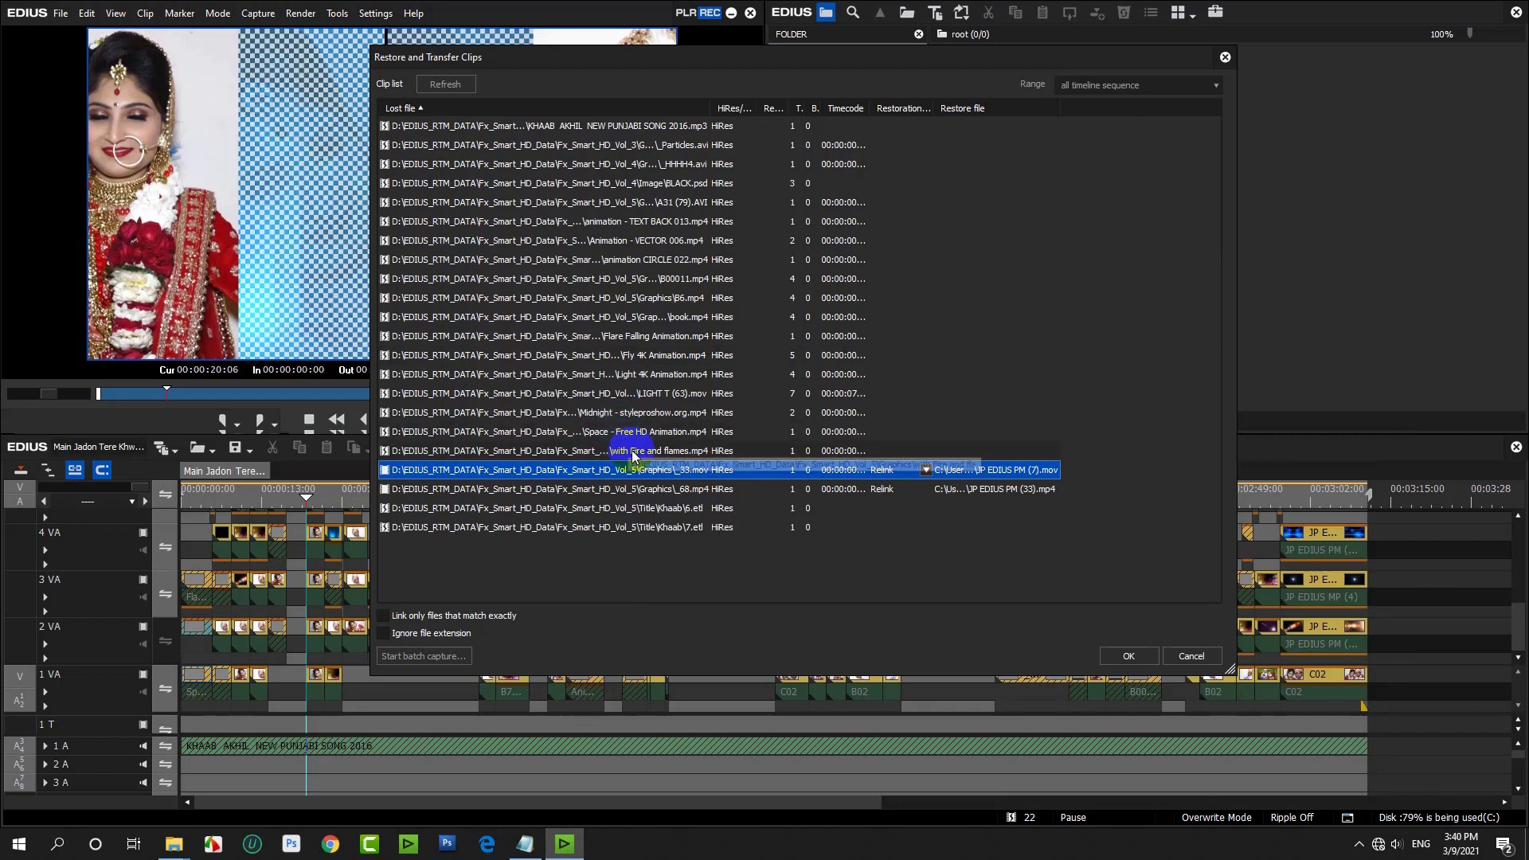
Relink the lost "with Fire and flames.mp4" clip to the B7CD1CE7 clip and "Space - Free HD Animation.mp4" to the C65AFA88 clip.
double_click(634, 450)
click(785, 348)
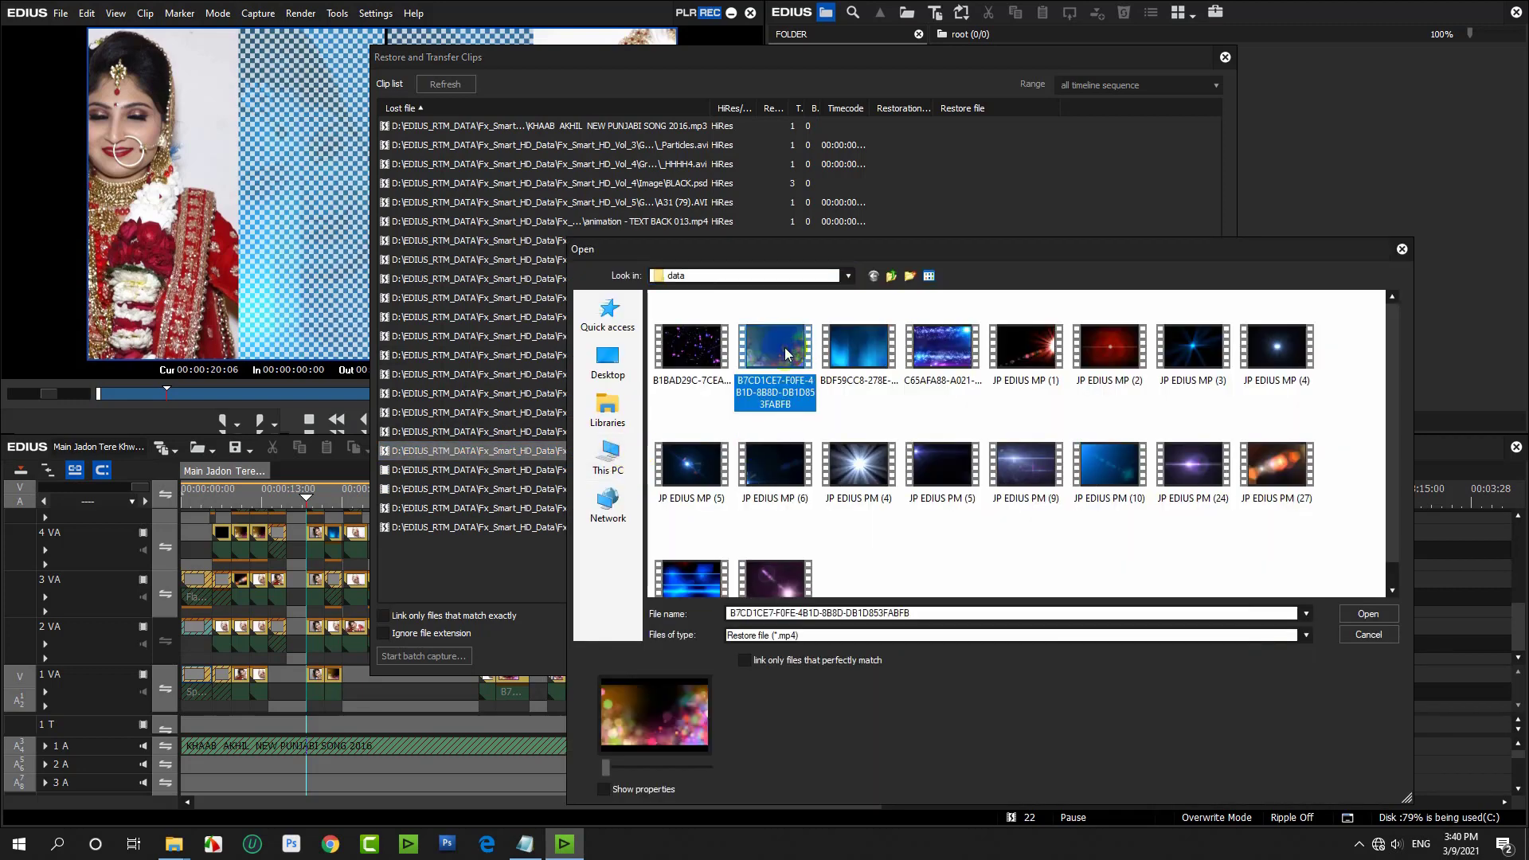
double_click(785, 347)
double_click(676, 431)
double_click(944, 397)
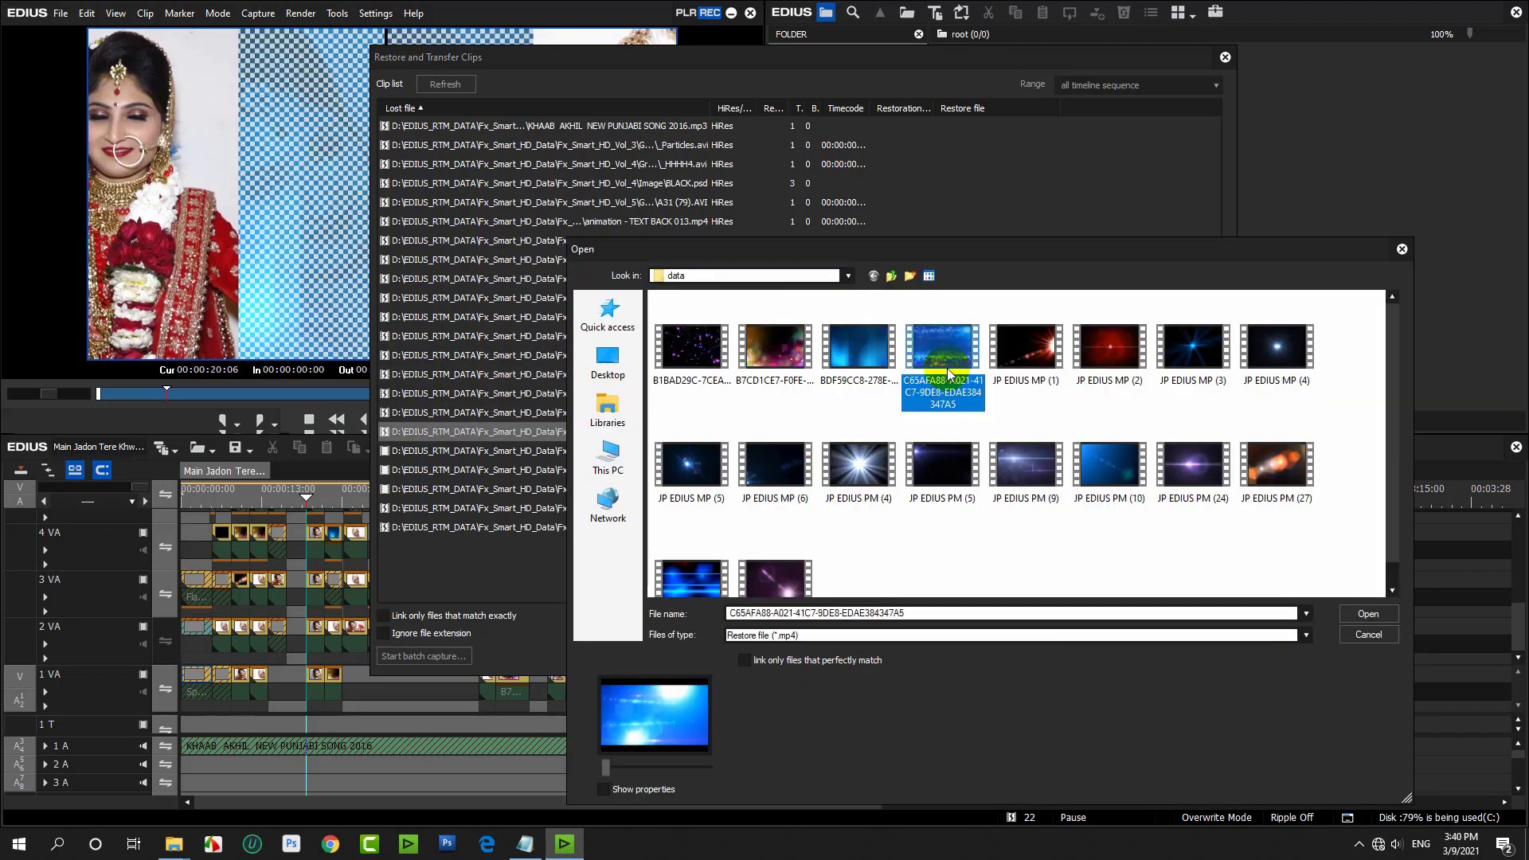
Relink the lost clip Midnight - styleproshow.org.mp4 to JP EDIUS PM (9).mp4 and LIGHT T (63).mov to JP EDIUS MP (6).mov.
double_click(696, 413)
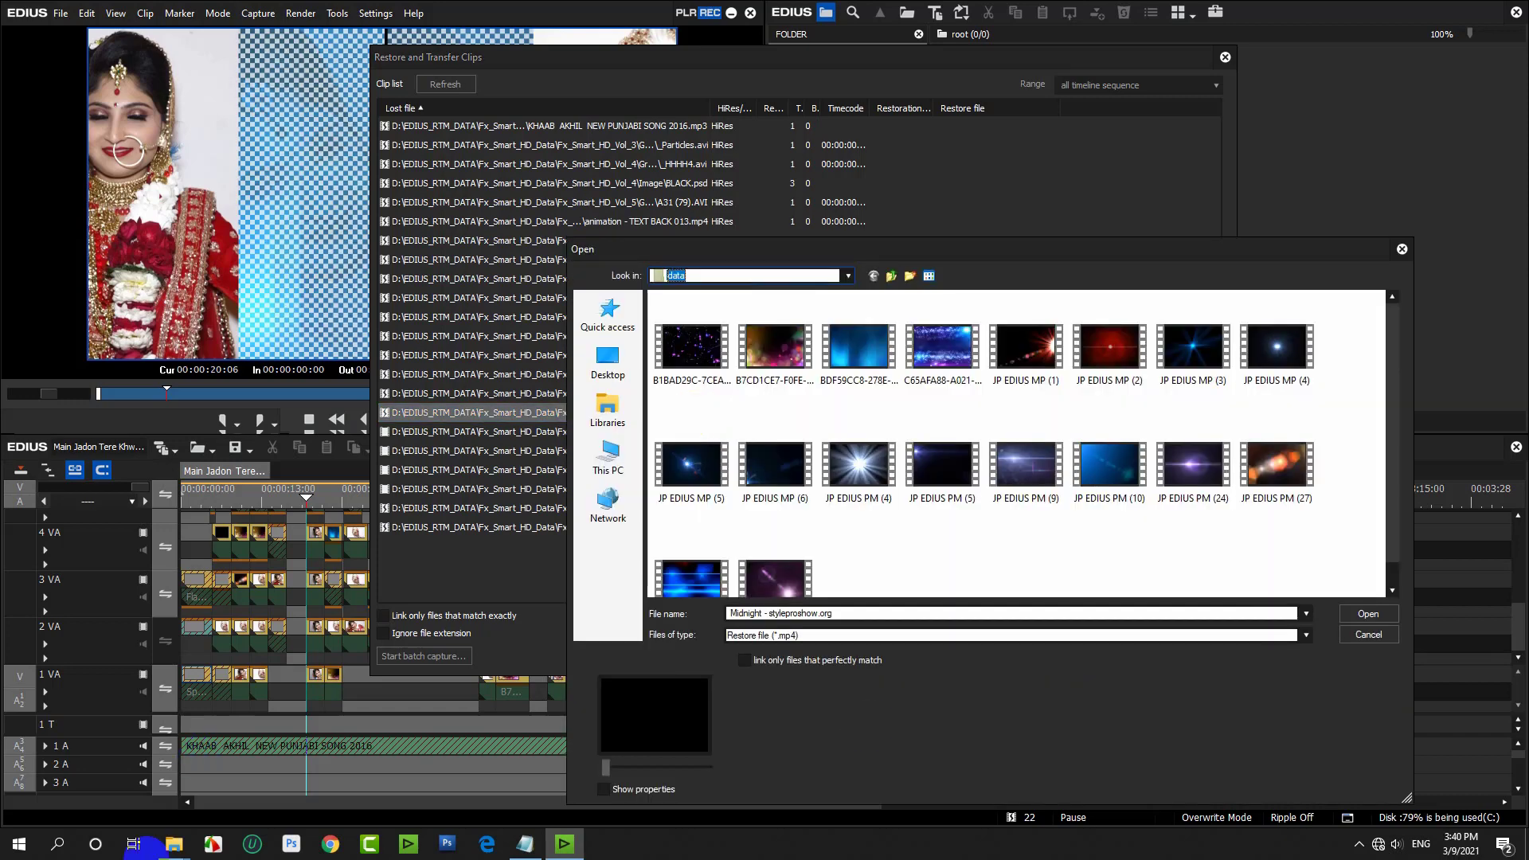
click(1007, 478)
double_click(1007, 477)
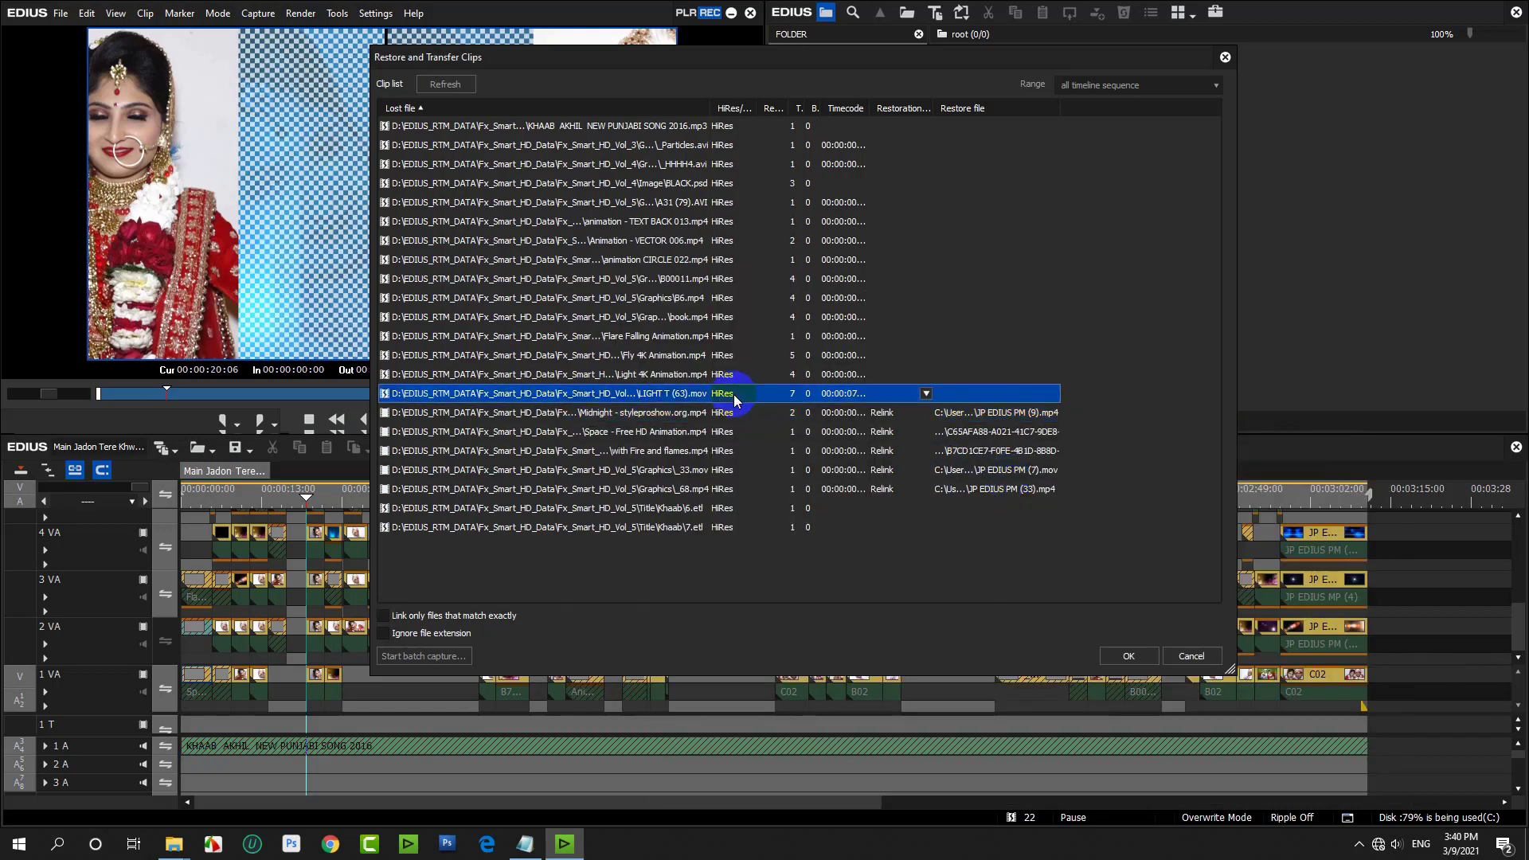
double_click(724, 393)
click(1114, 351)
double_click(1114, 350)
Relink the lost clip Light 4K Animation.mp4 to the C65AFA88 clip and Fly 4K Animation.mp4 to JP EDIUS PM (4).mp4.
double_click(701, 374)
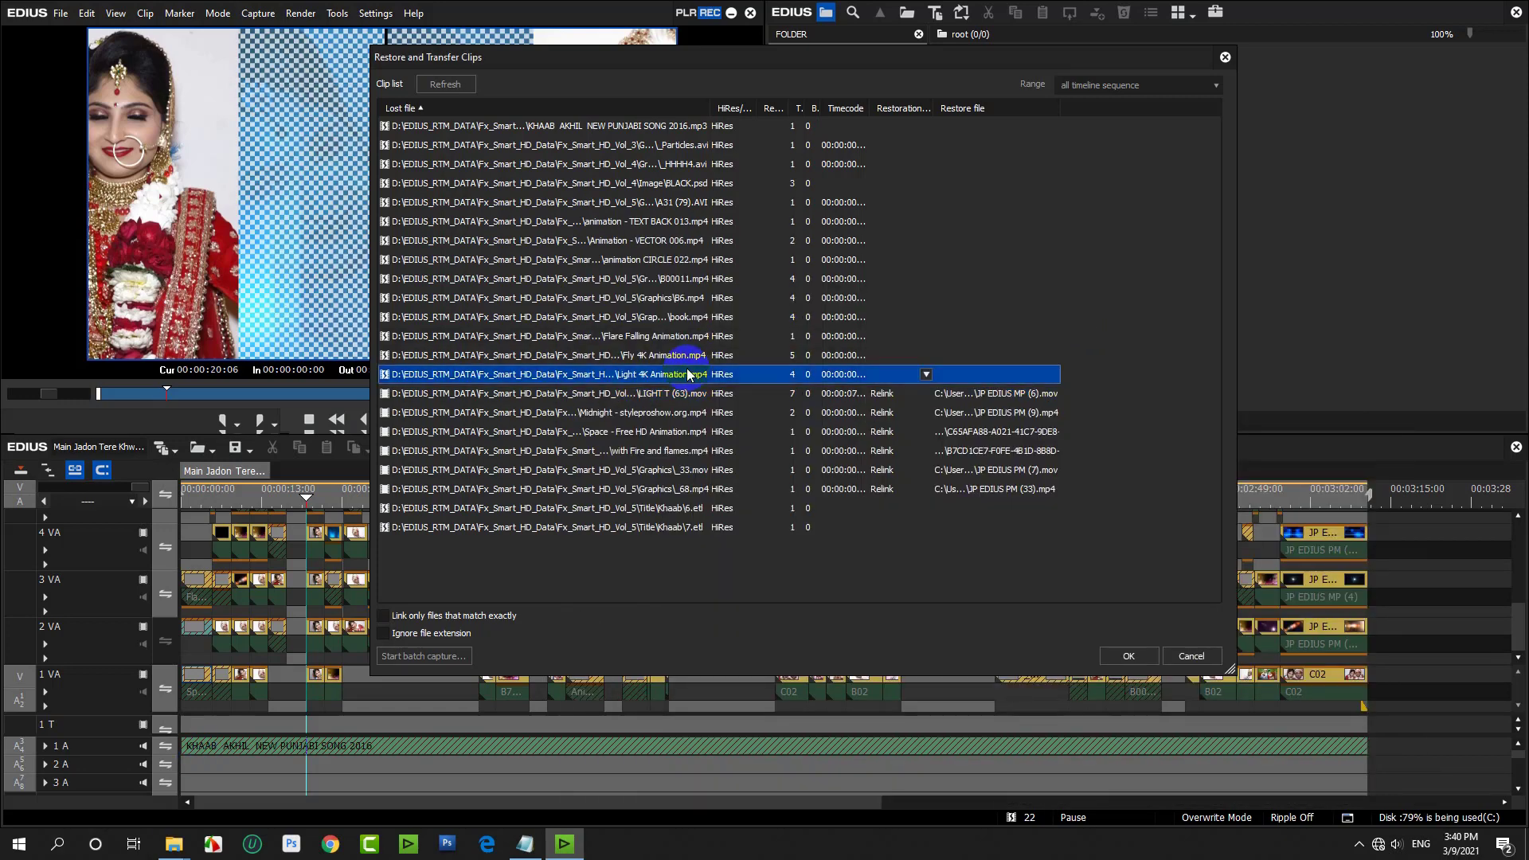
click(954, 360)
double_click(954, 360)
double_click(649, 355)
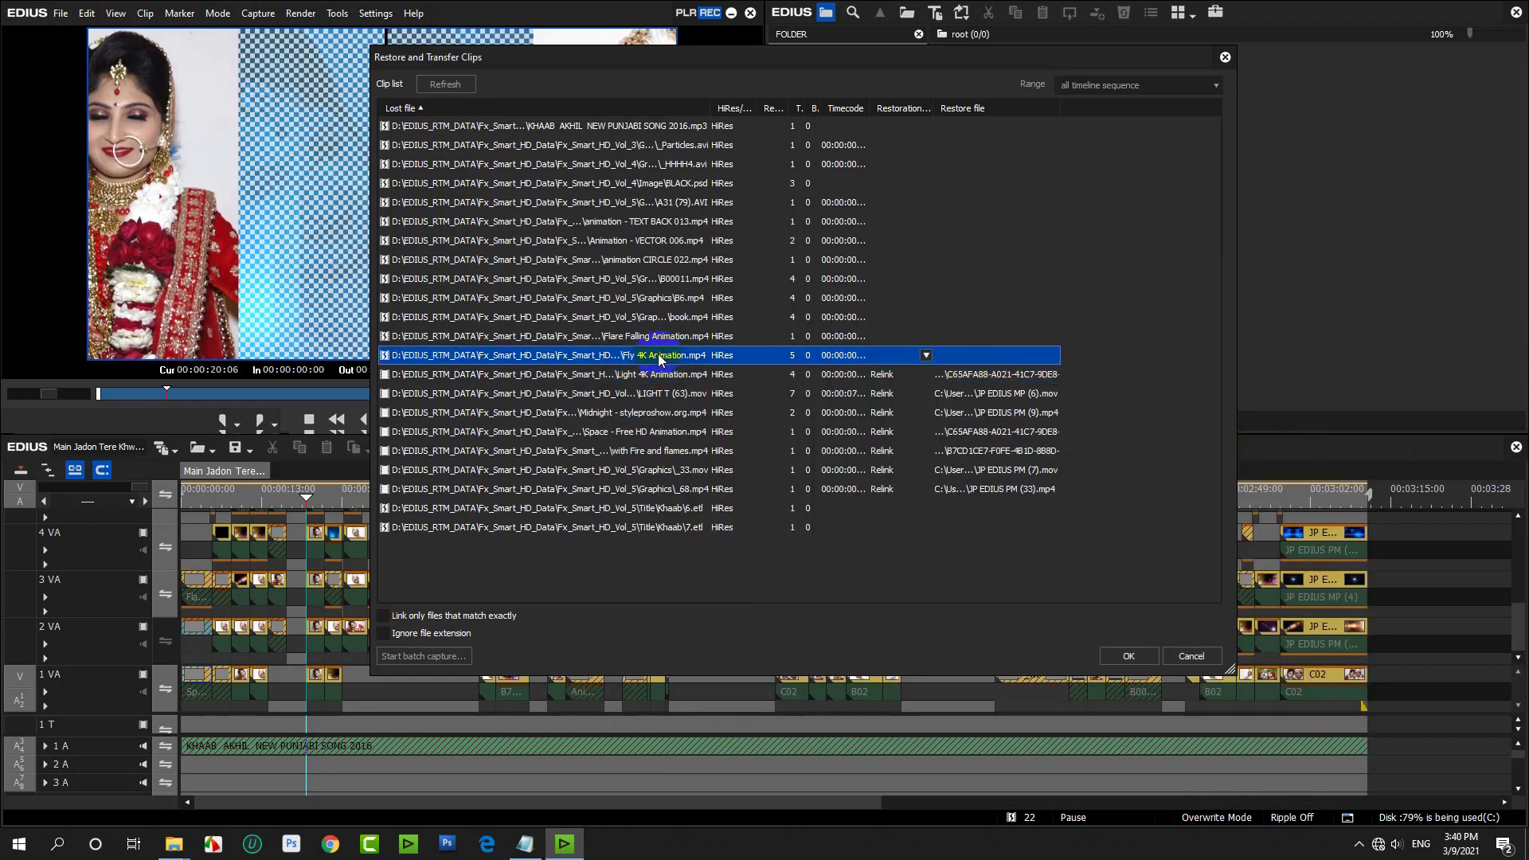
double_click(833, 475)
Relink the lost clip Flare Falling Animation.mp4 to JP EDIUS MP (5).mp4 and book.mp4 to JP EDIUS PM (5).mp4.
double_click(726, 338)
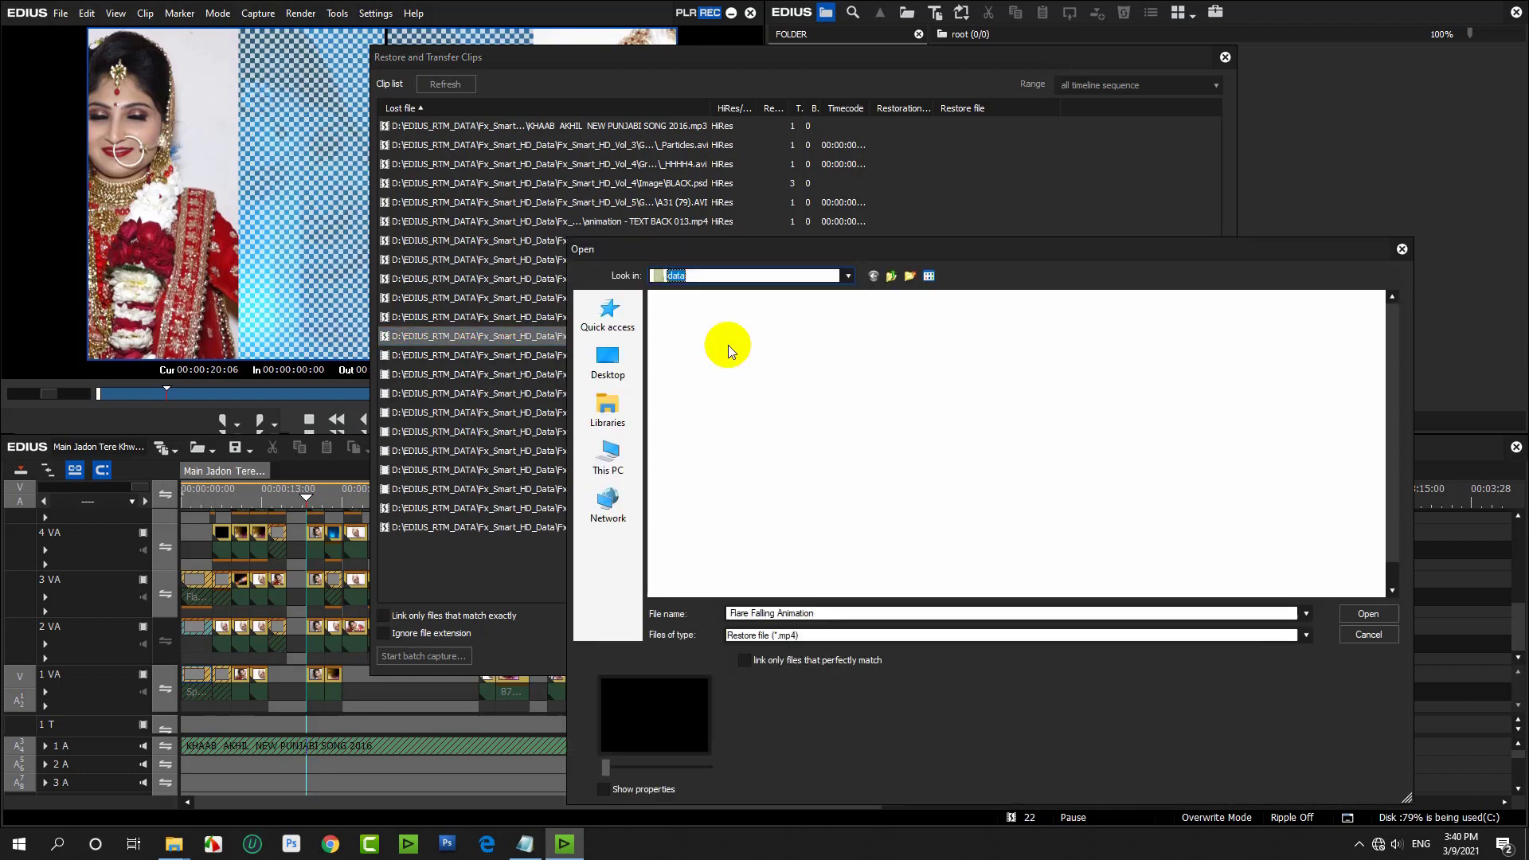
click(770, 357)
double_click(770, 357)
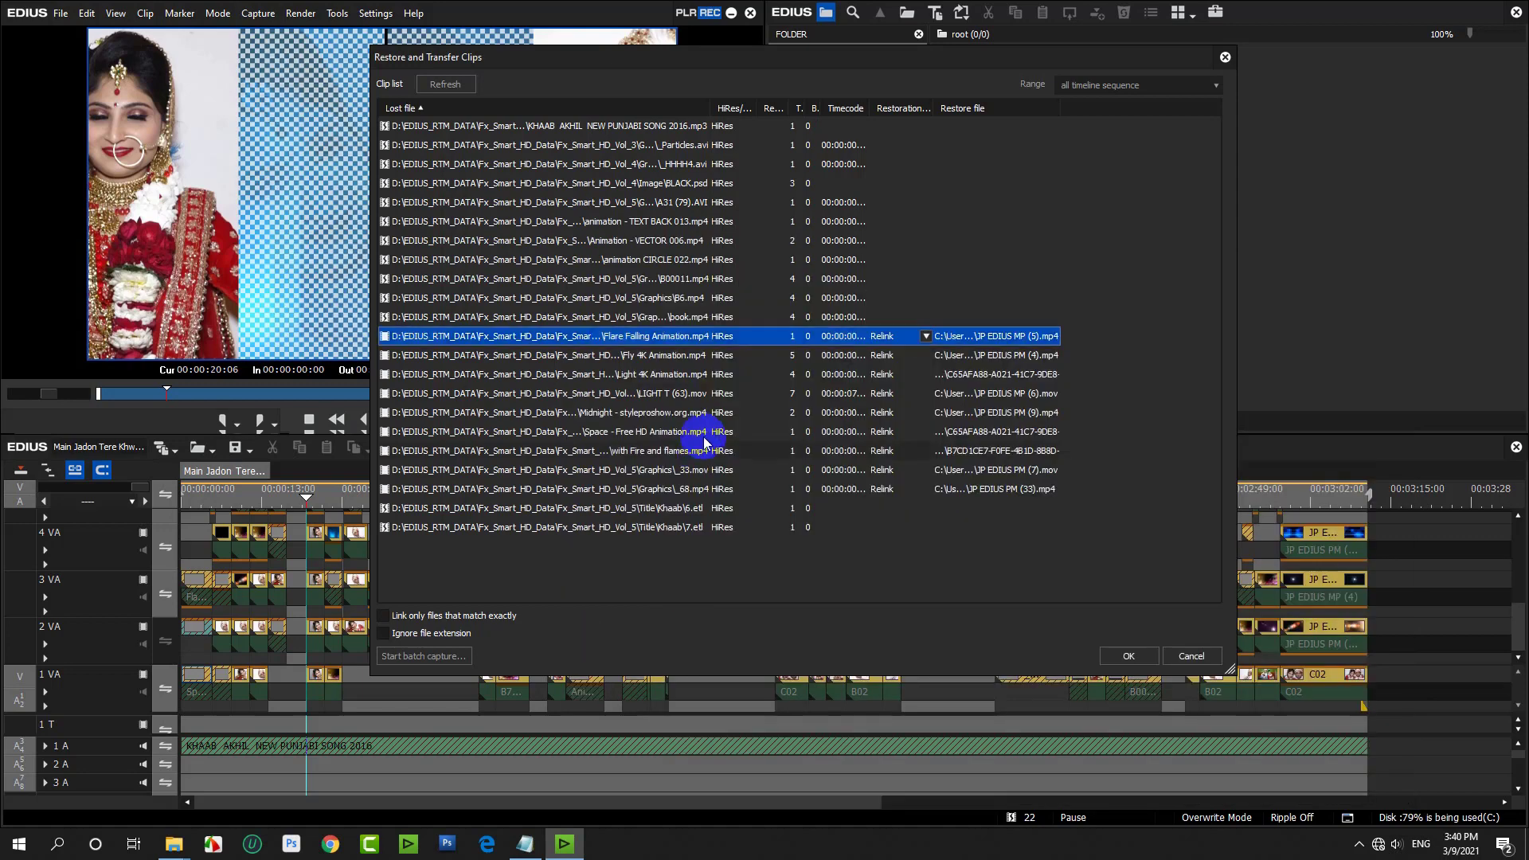
double_click(677, 335)
click(682, 345)
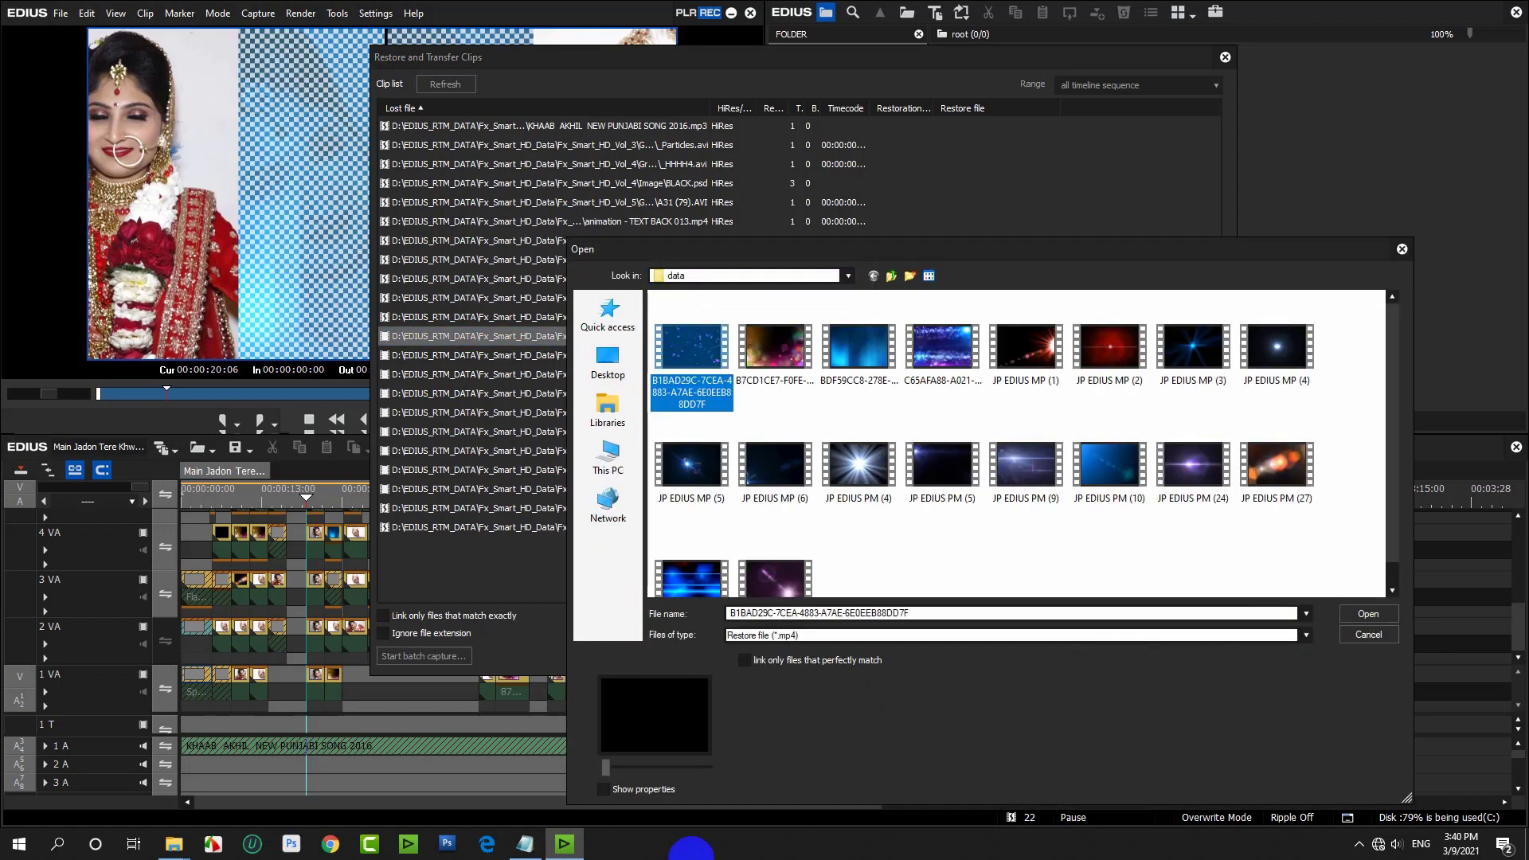
click(1359, 631)
double_click(685, 317)
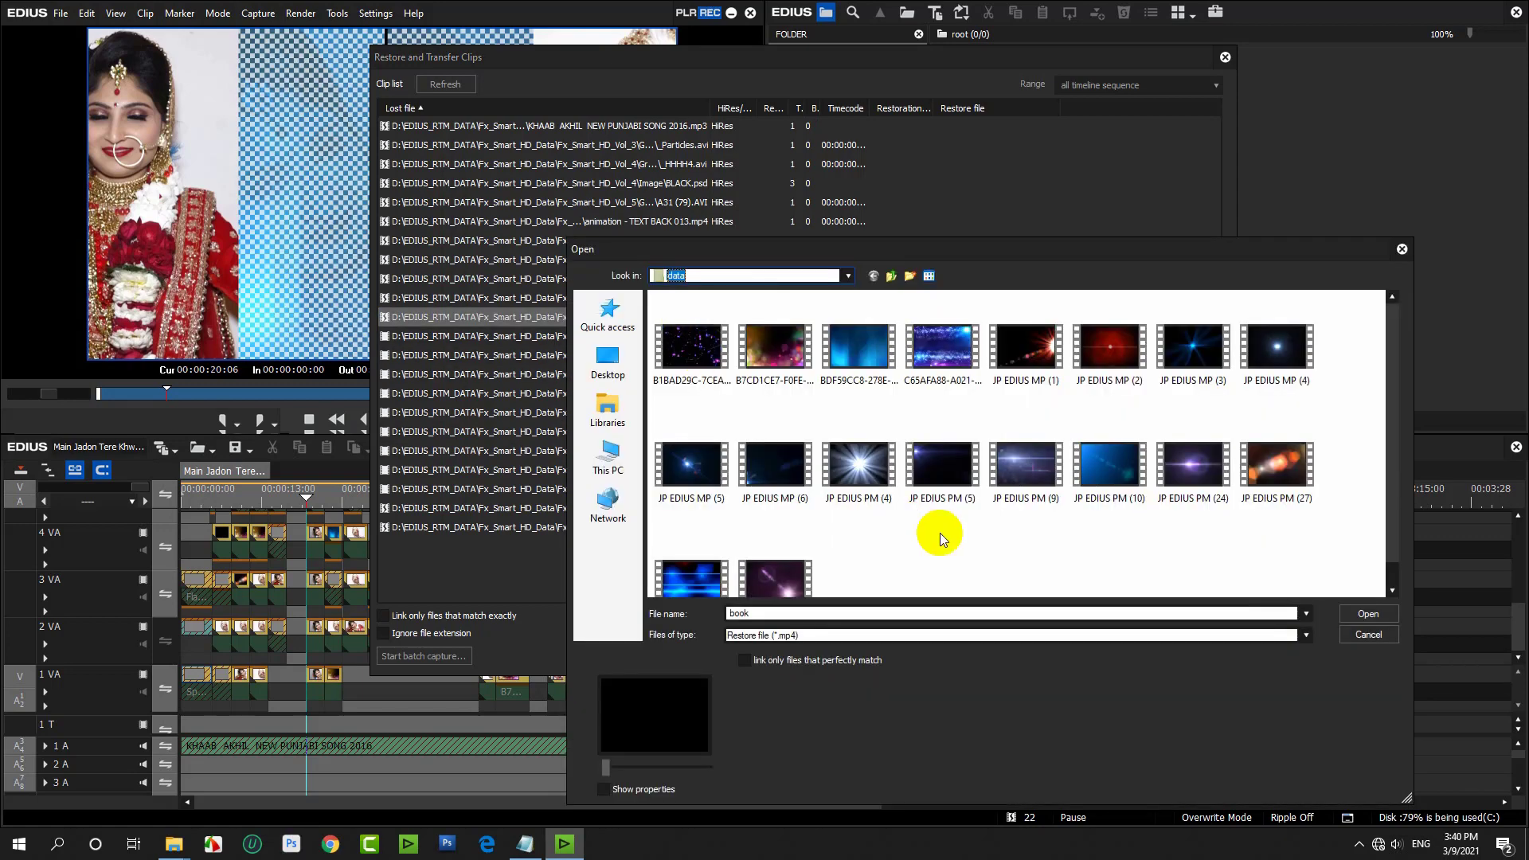
double_click(937, 478)
Preview the JP EDIUS MP and PM clips in the data folder as possible replacements for the lost clip B6.mp4.
double_click(724, 298)
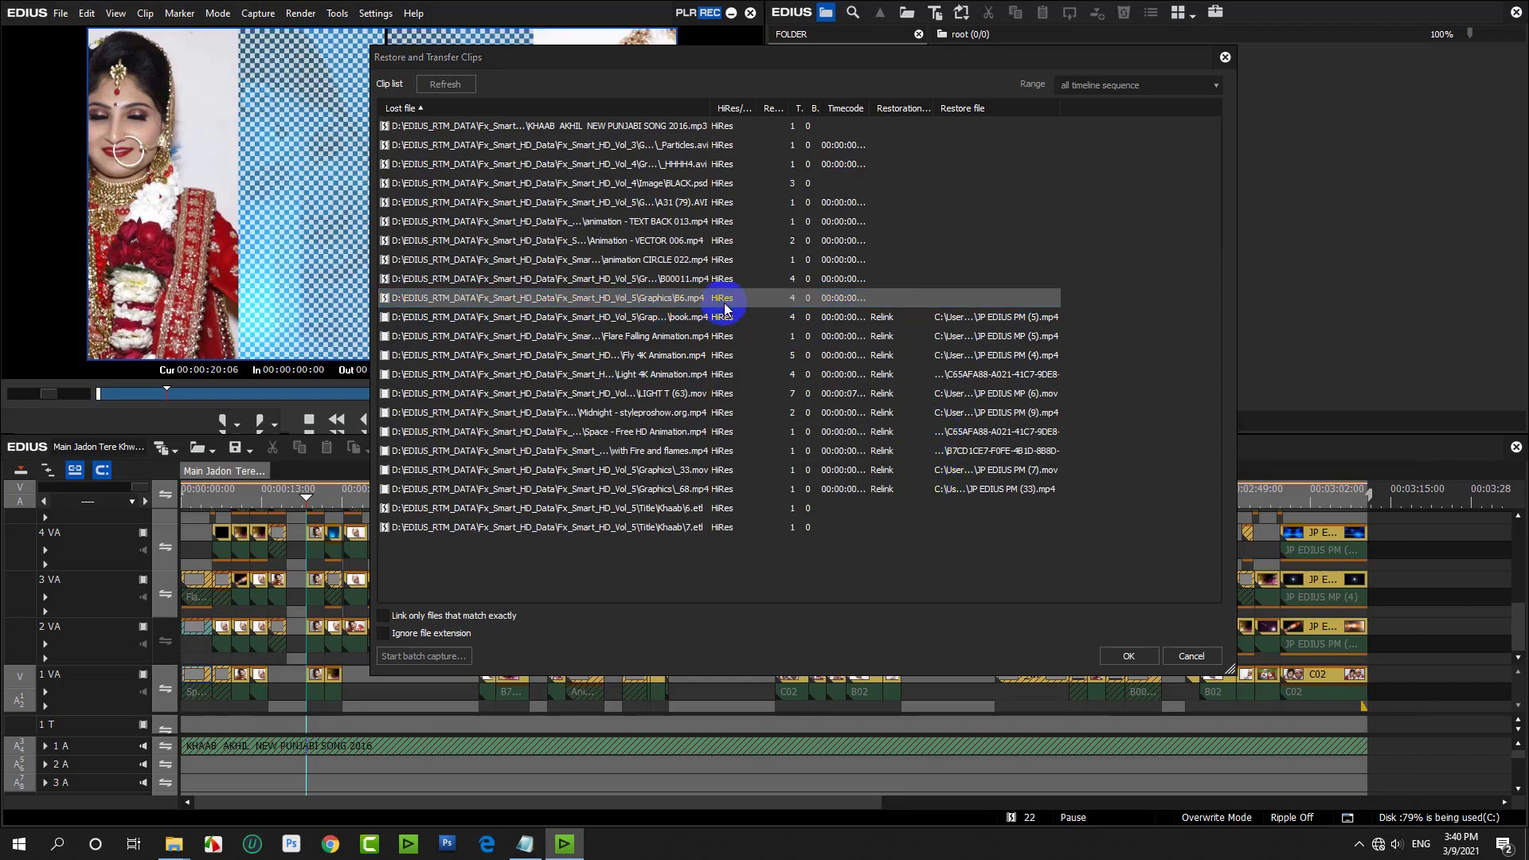
click(1145, 464)
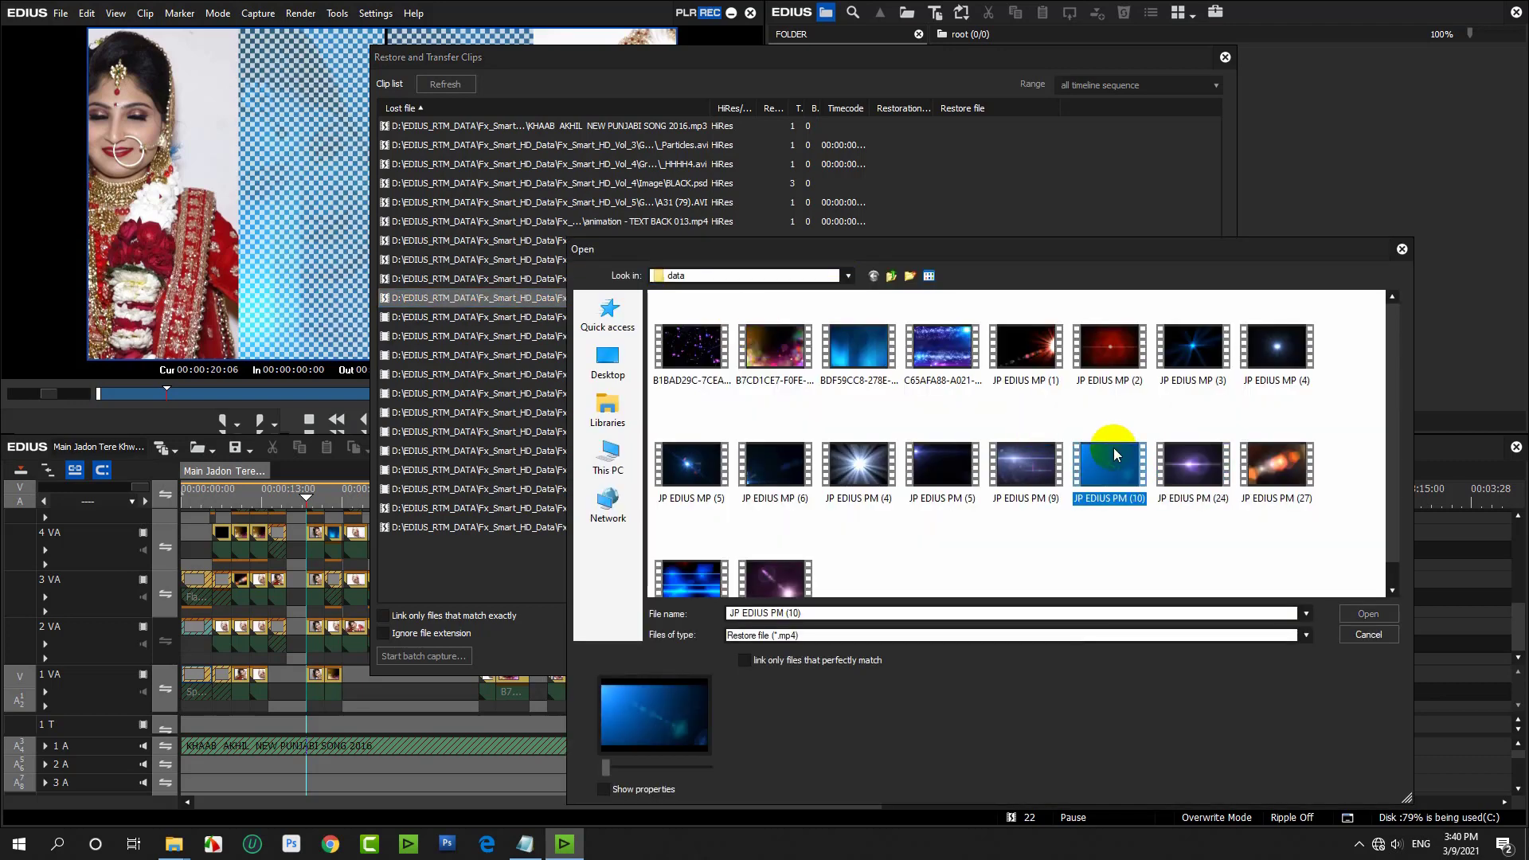
click(1108, 370)
click(1050, 356)
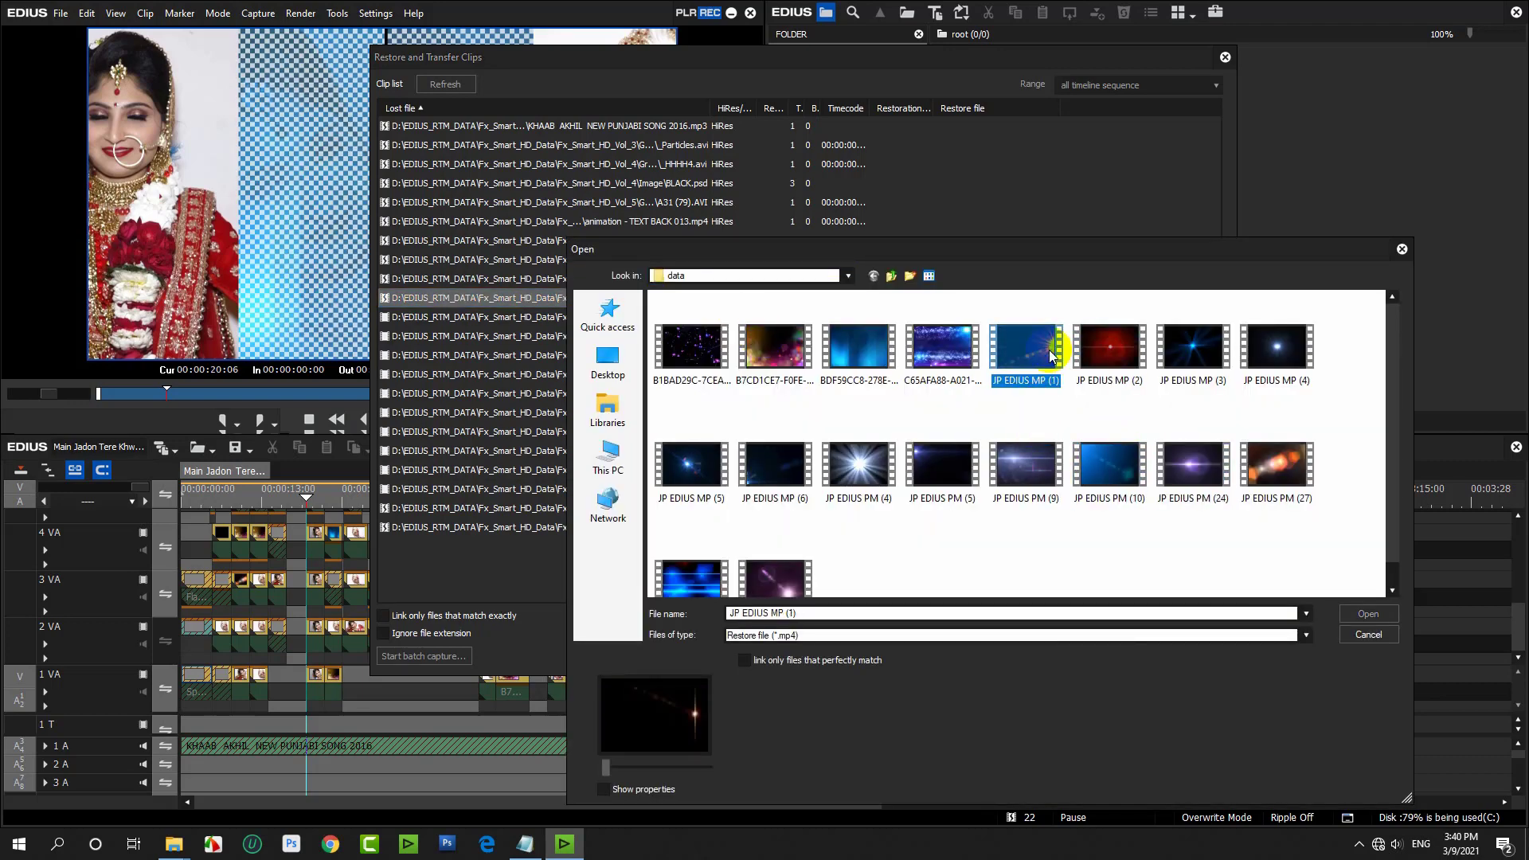
click(1200, 368)
click(1265, 488)
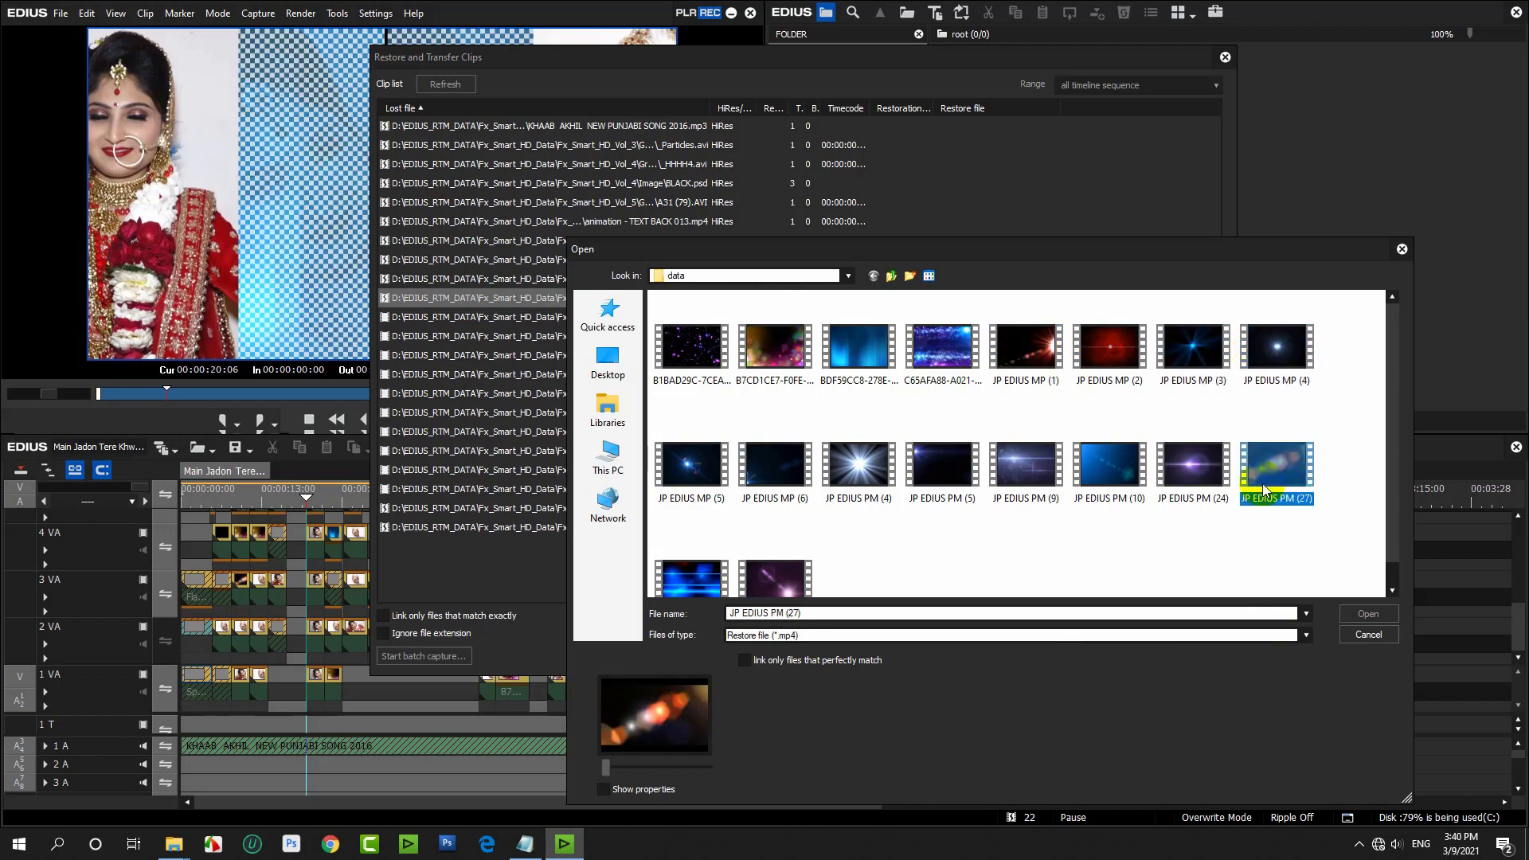
click(1159, 475)
click(1092, 476)
click(1020, 478)
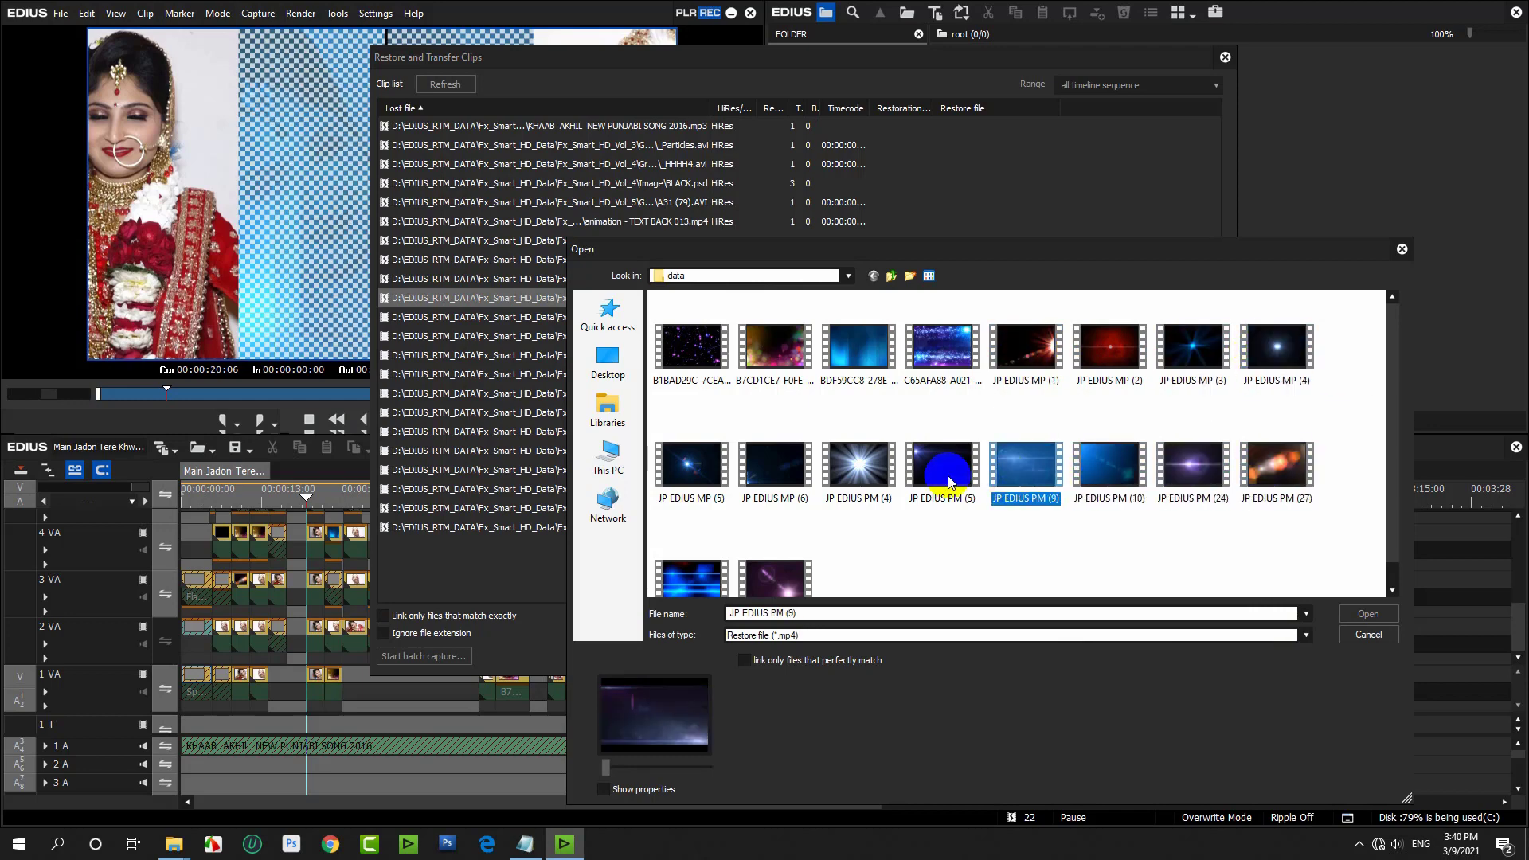
click(946, 478)
click(816, 476)
click(691, 466)
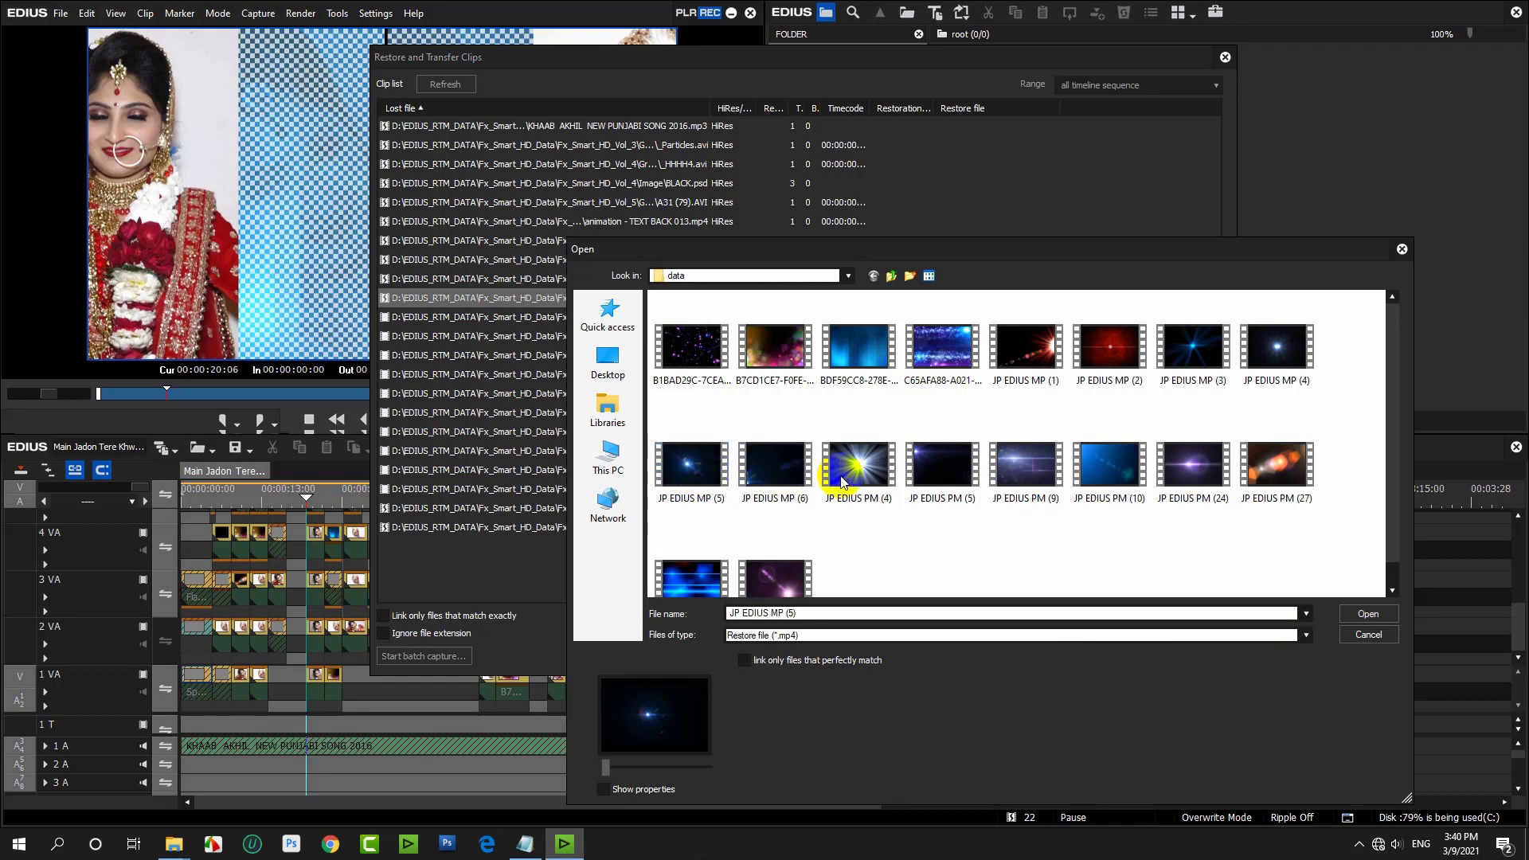
click(754, 614)
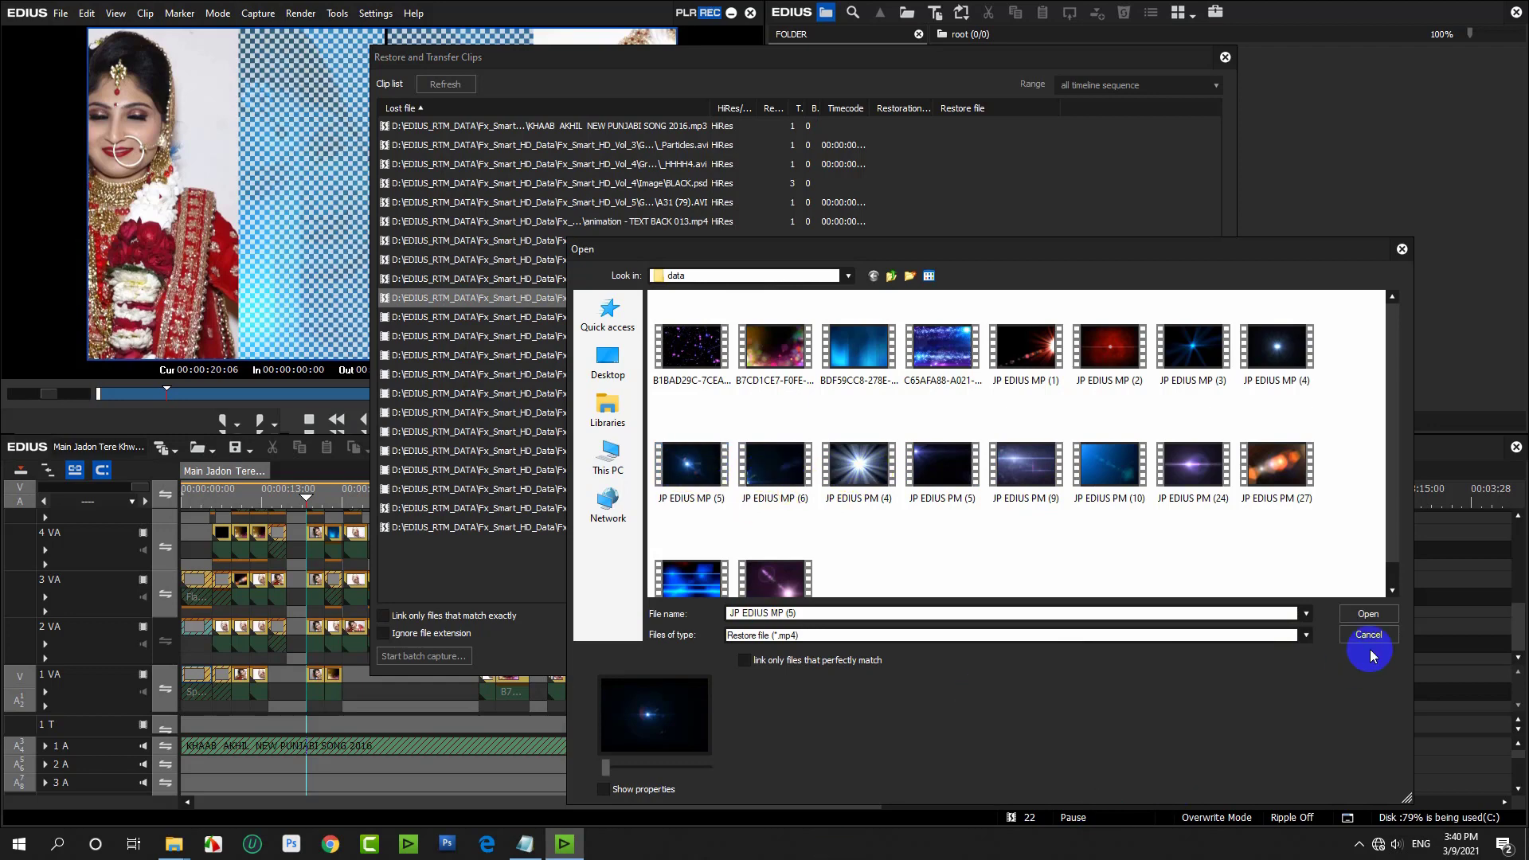
click(1368, 614)
click(801, 386)
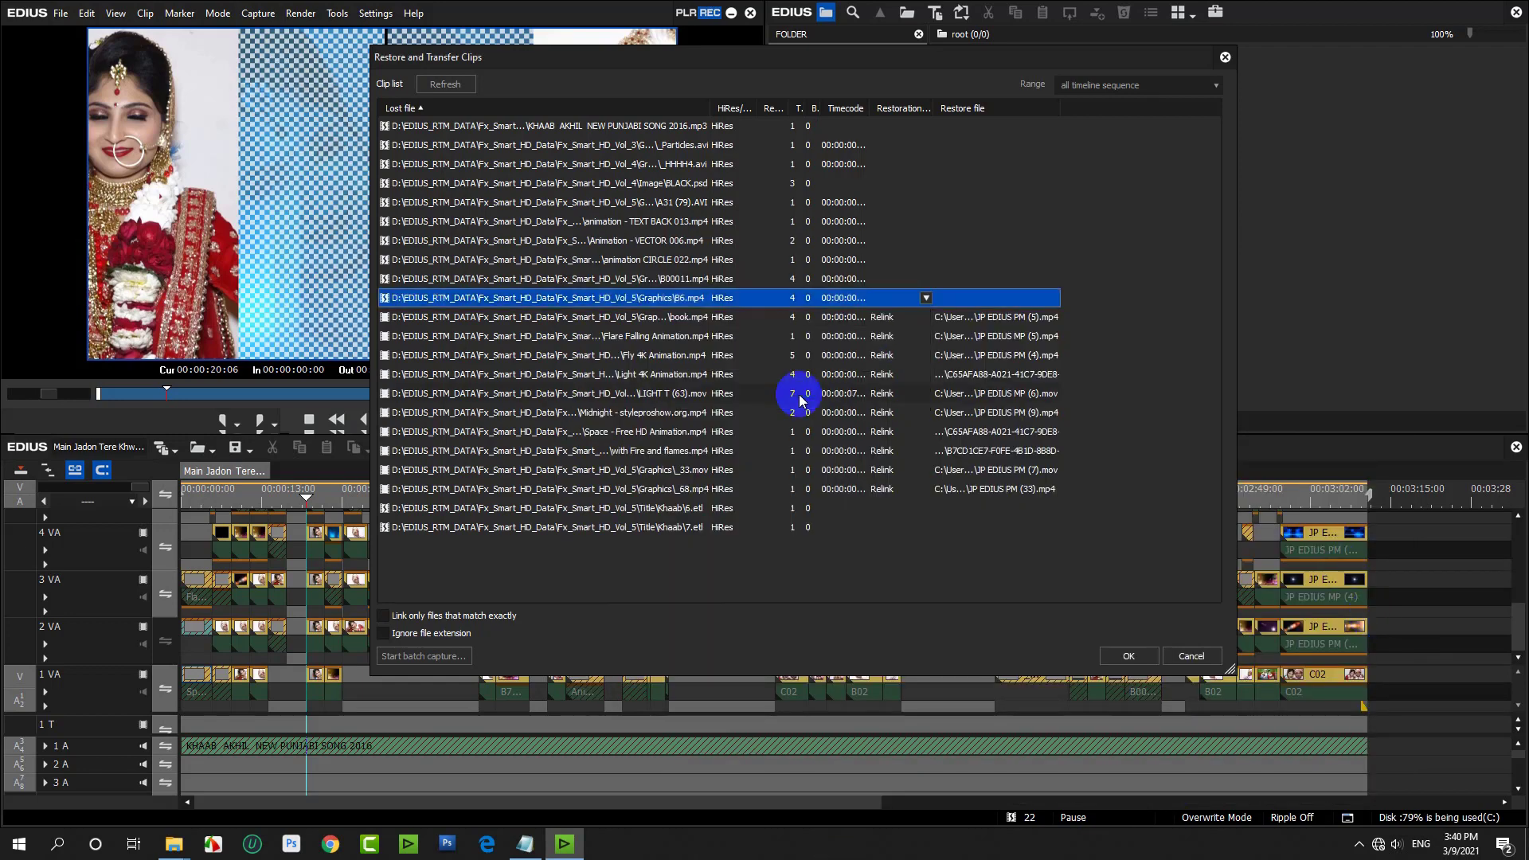
Review the data folder's clips again for a B6.mp4 replacement, from the B7CD1CE7 clip through JP EDIUS PM (30), without linking one.
double_click(808, 305)
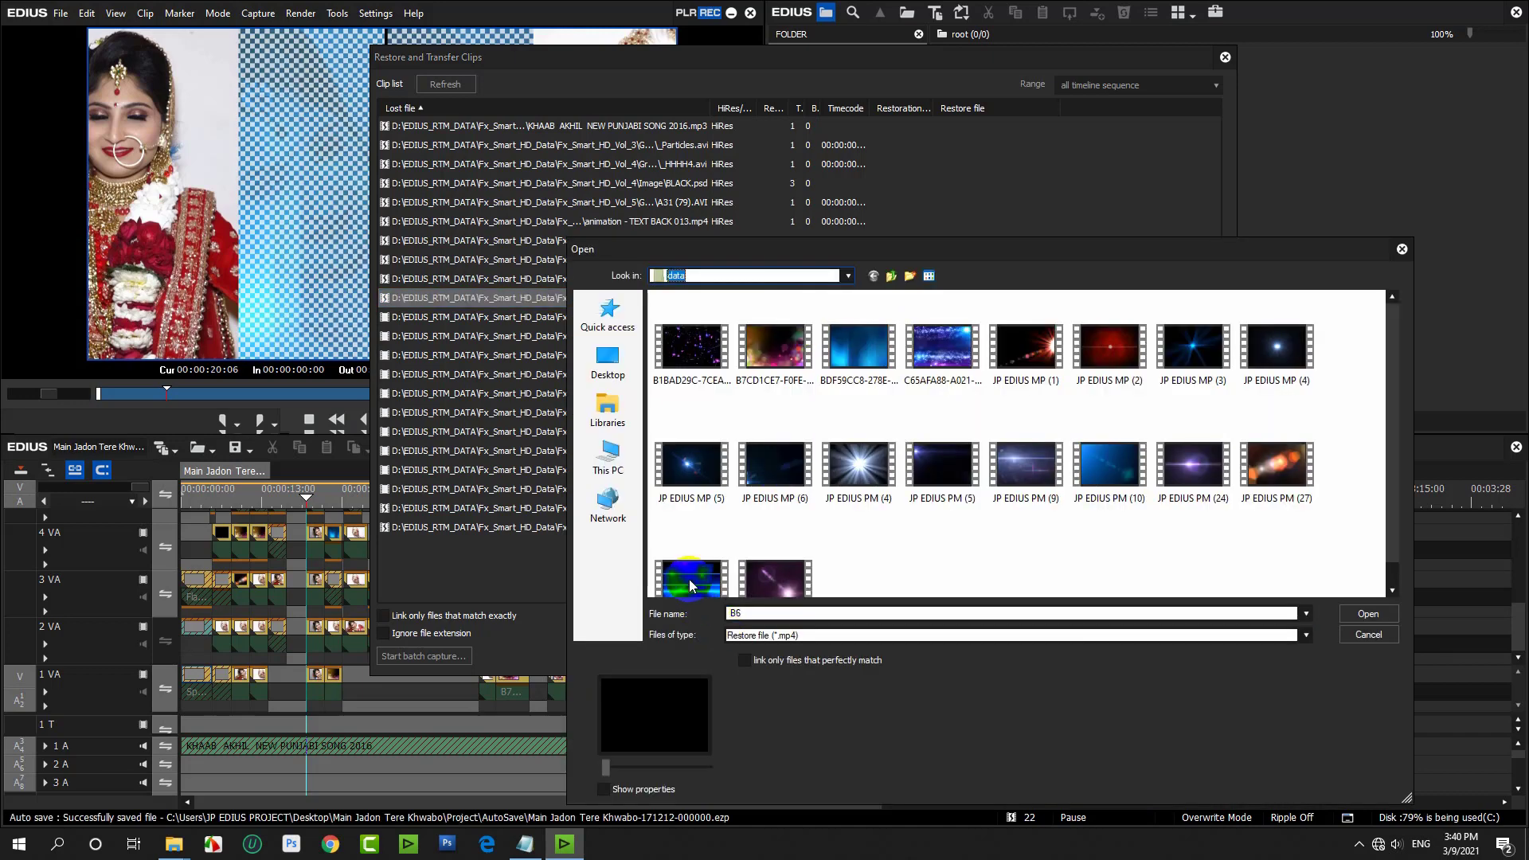
click(784, 577)
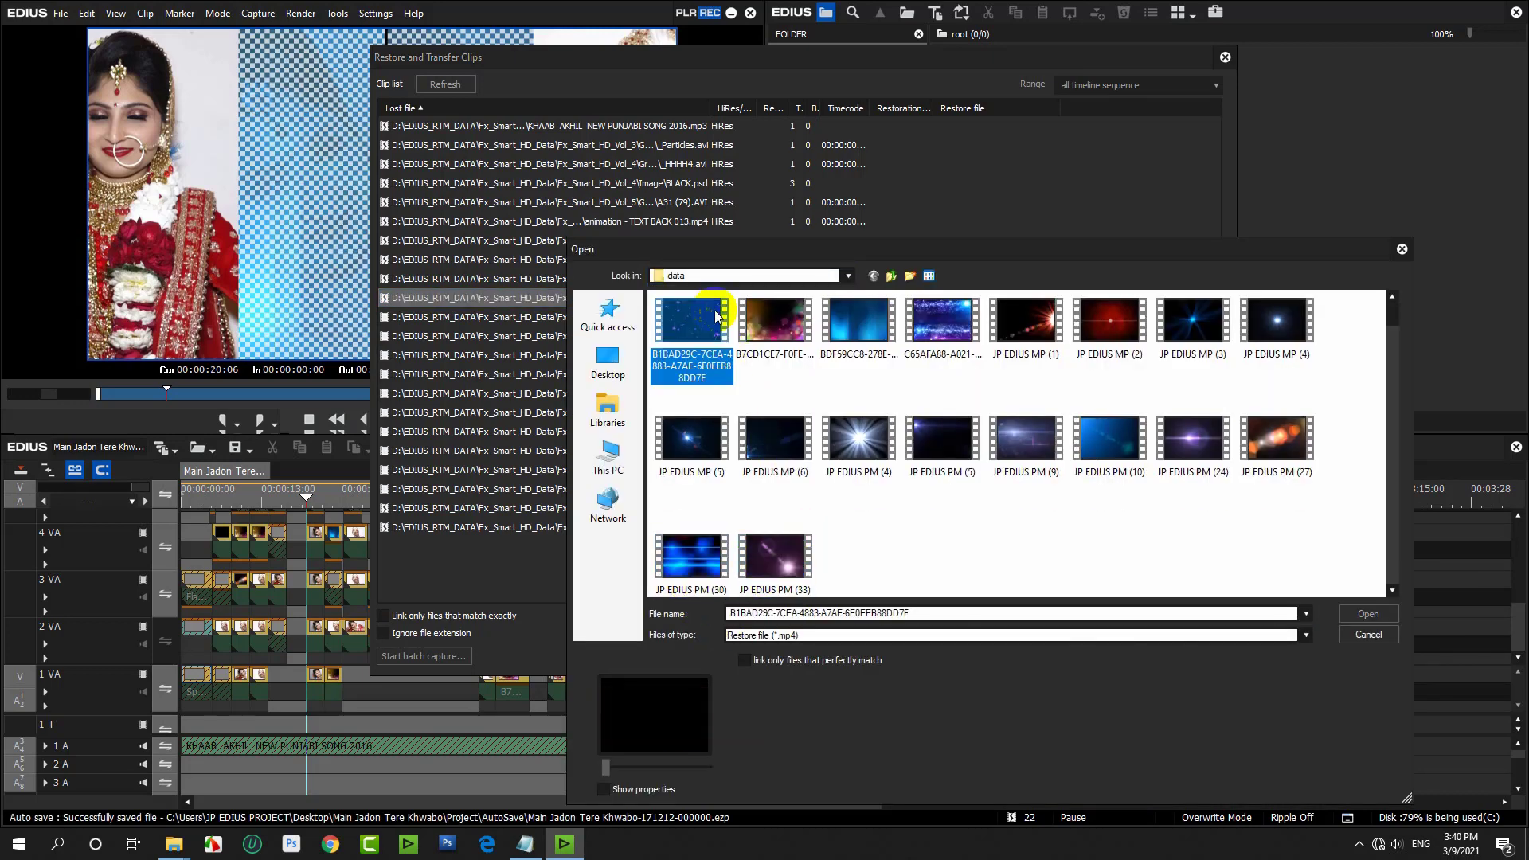
click(771, 330)
click(868, 354)
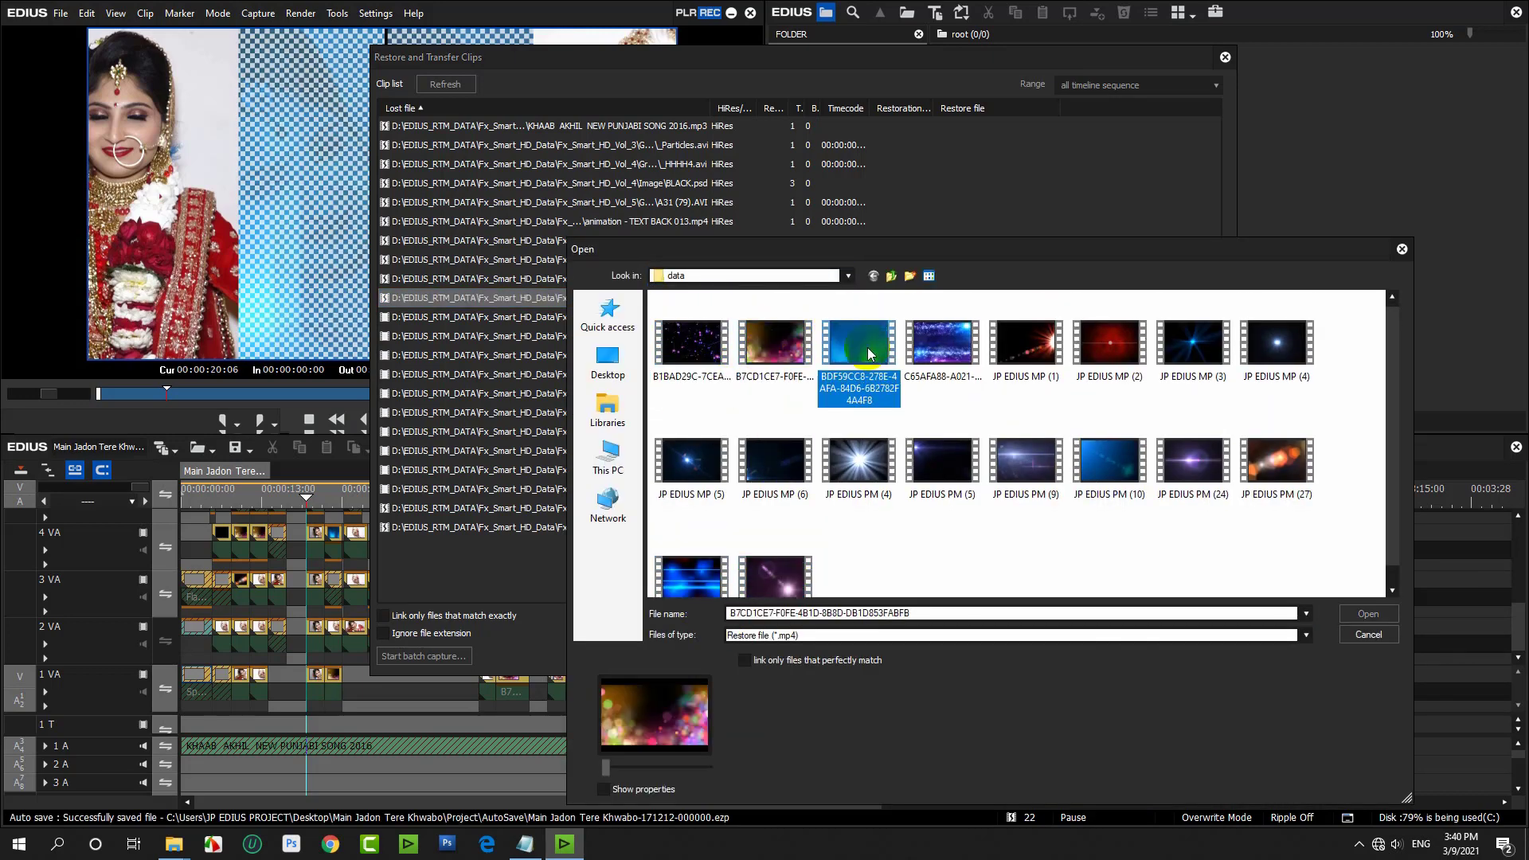
click(942, 344)
click(1025, 344)
click(1109, 344)
click(1217, 364)
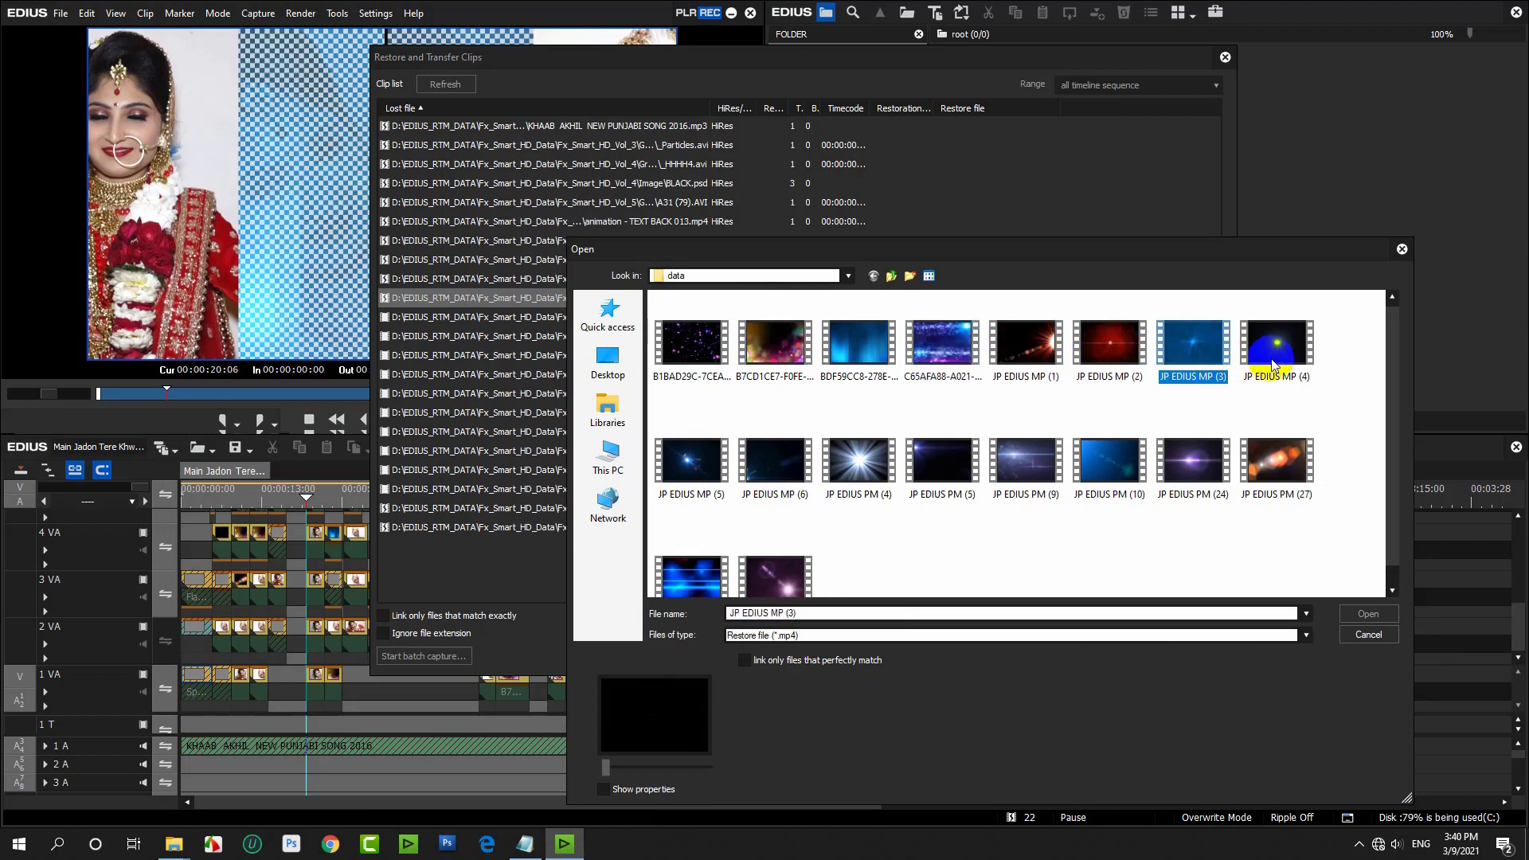
click(1276, 462)
click(1193, 462)
click(1109, 462)
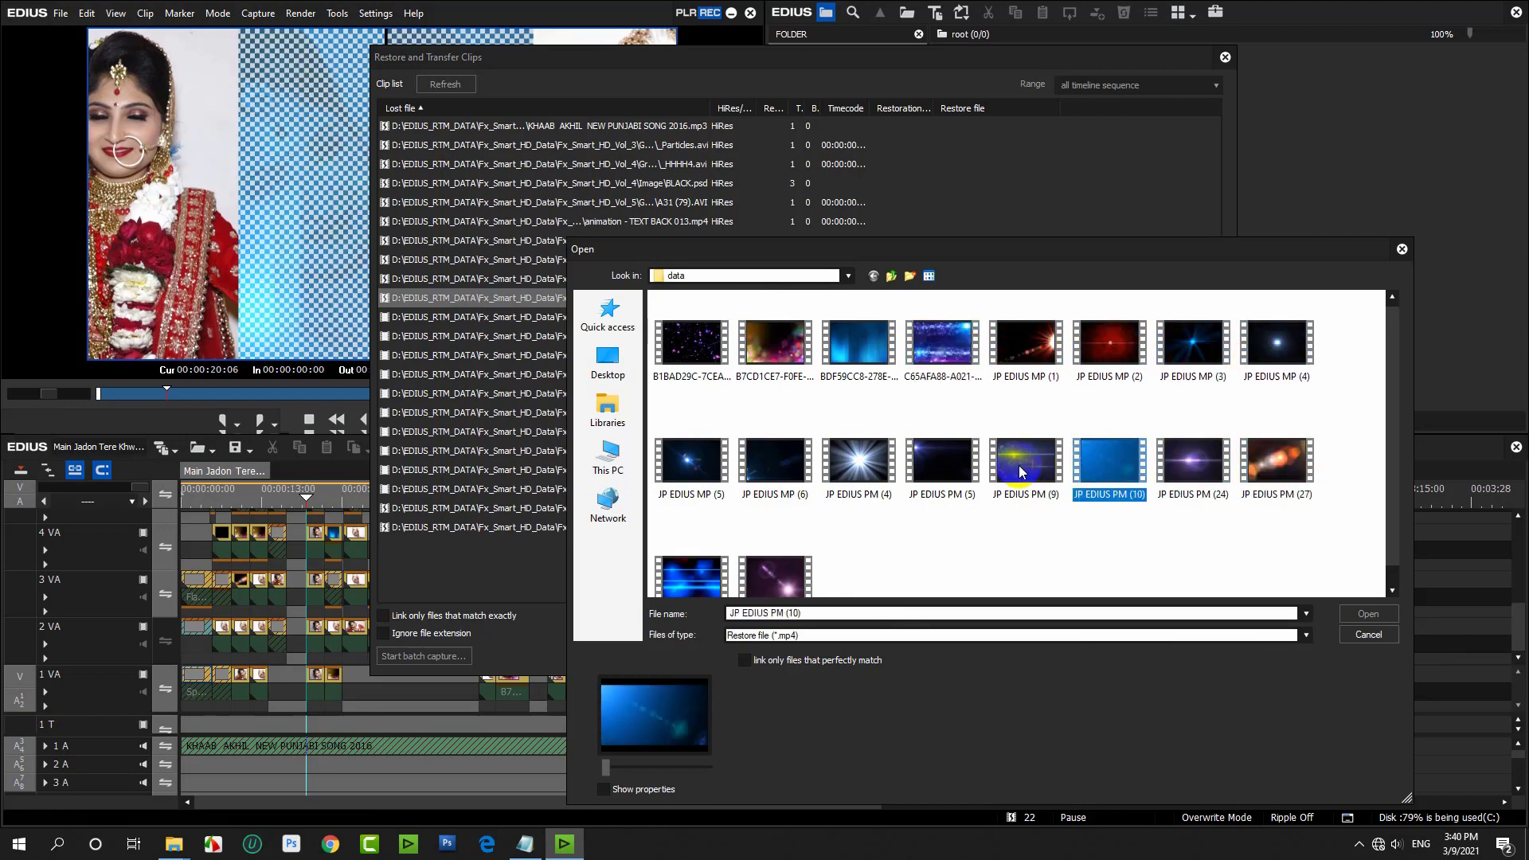
click(1022, 471)
click(942, 466)
click(859, 465)
click(775, 466)
click(697, 490)
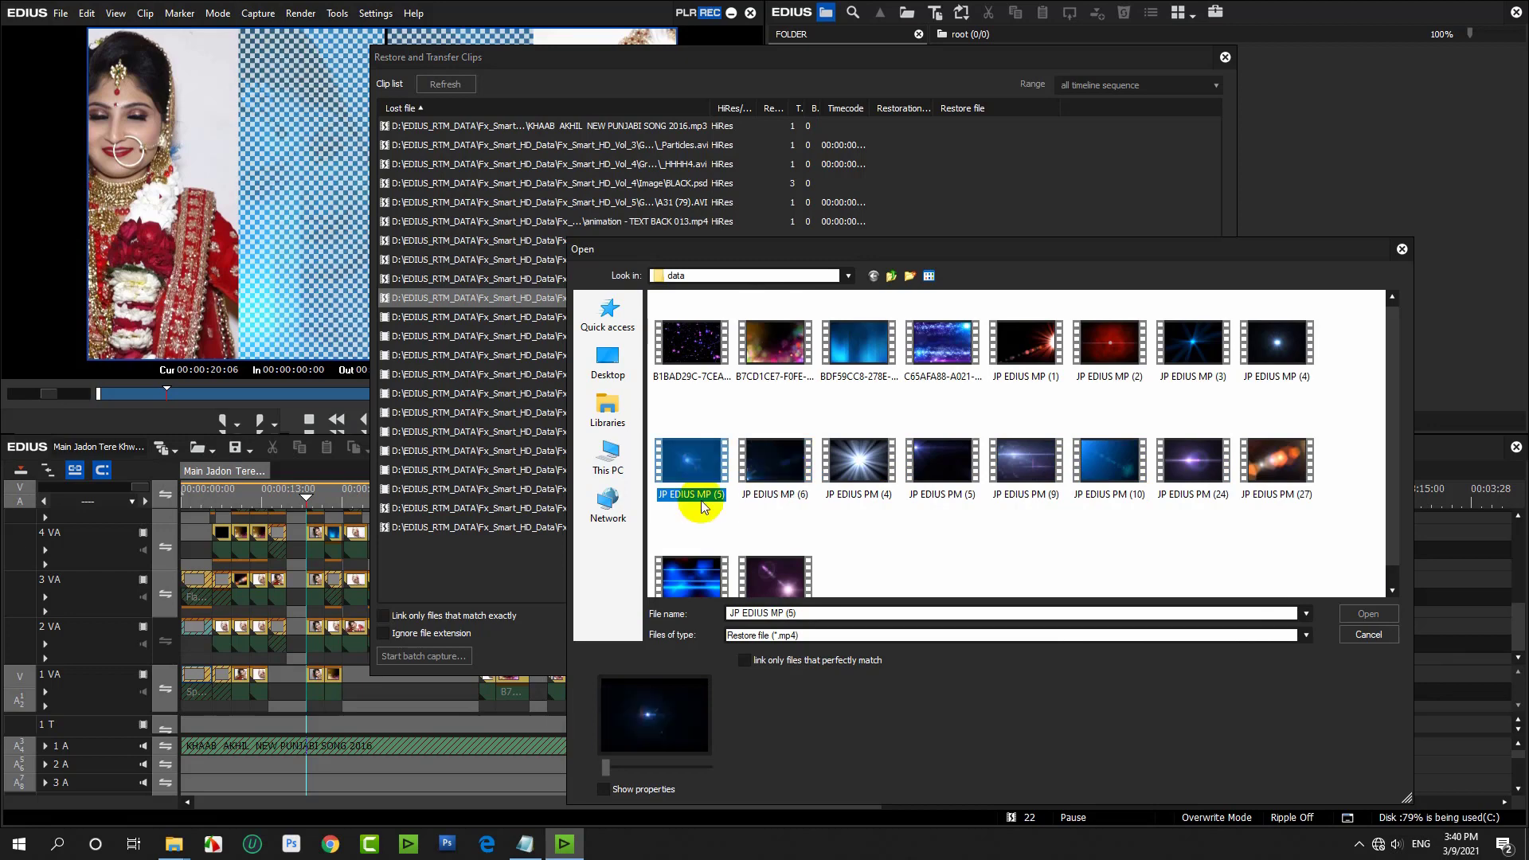
click(697, 573)
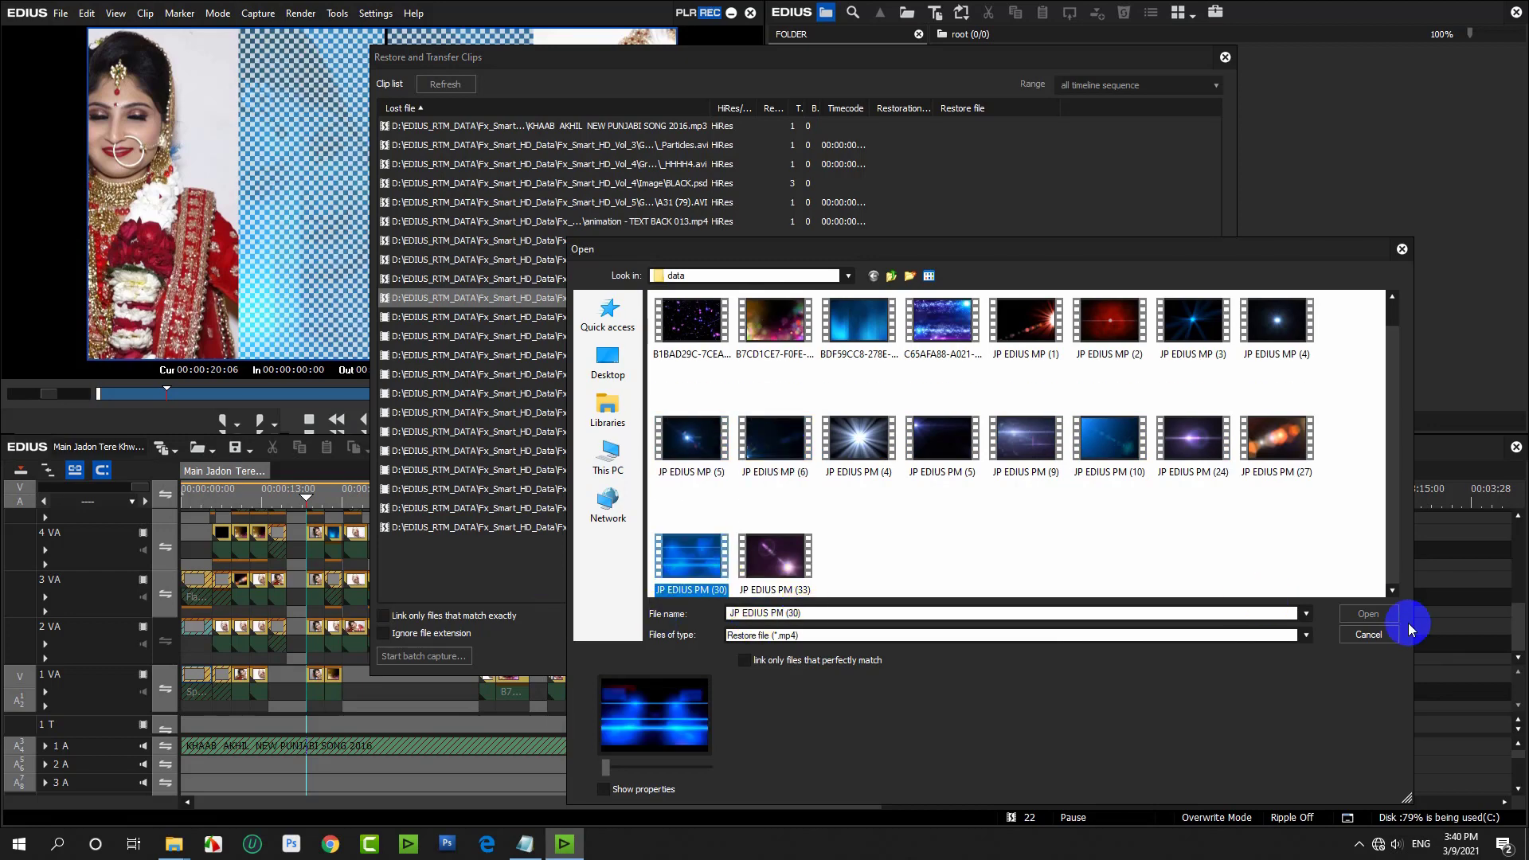
click(1354, 635)
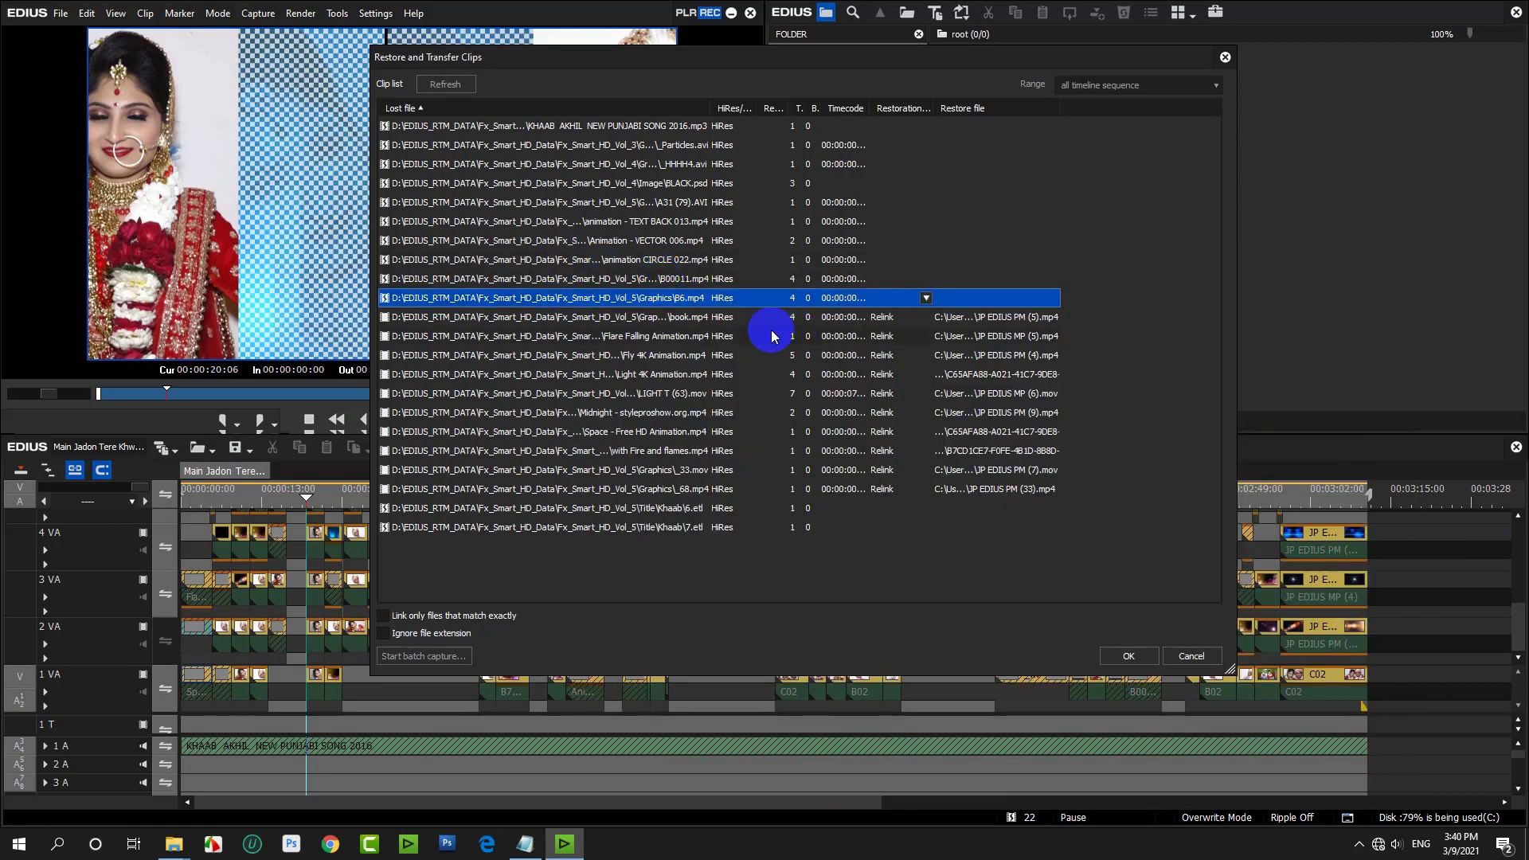
Relink the lost clip B00011.mp4 to the B7CD1CE7 clip and Animation - VECTOR 006.mp4 to JP EDIUS MP (1).mp4.
double_click(682, 279)
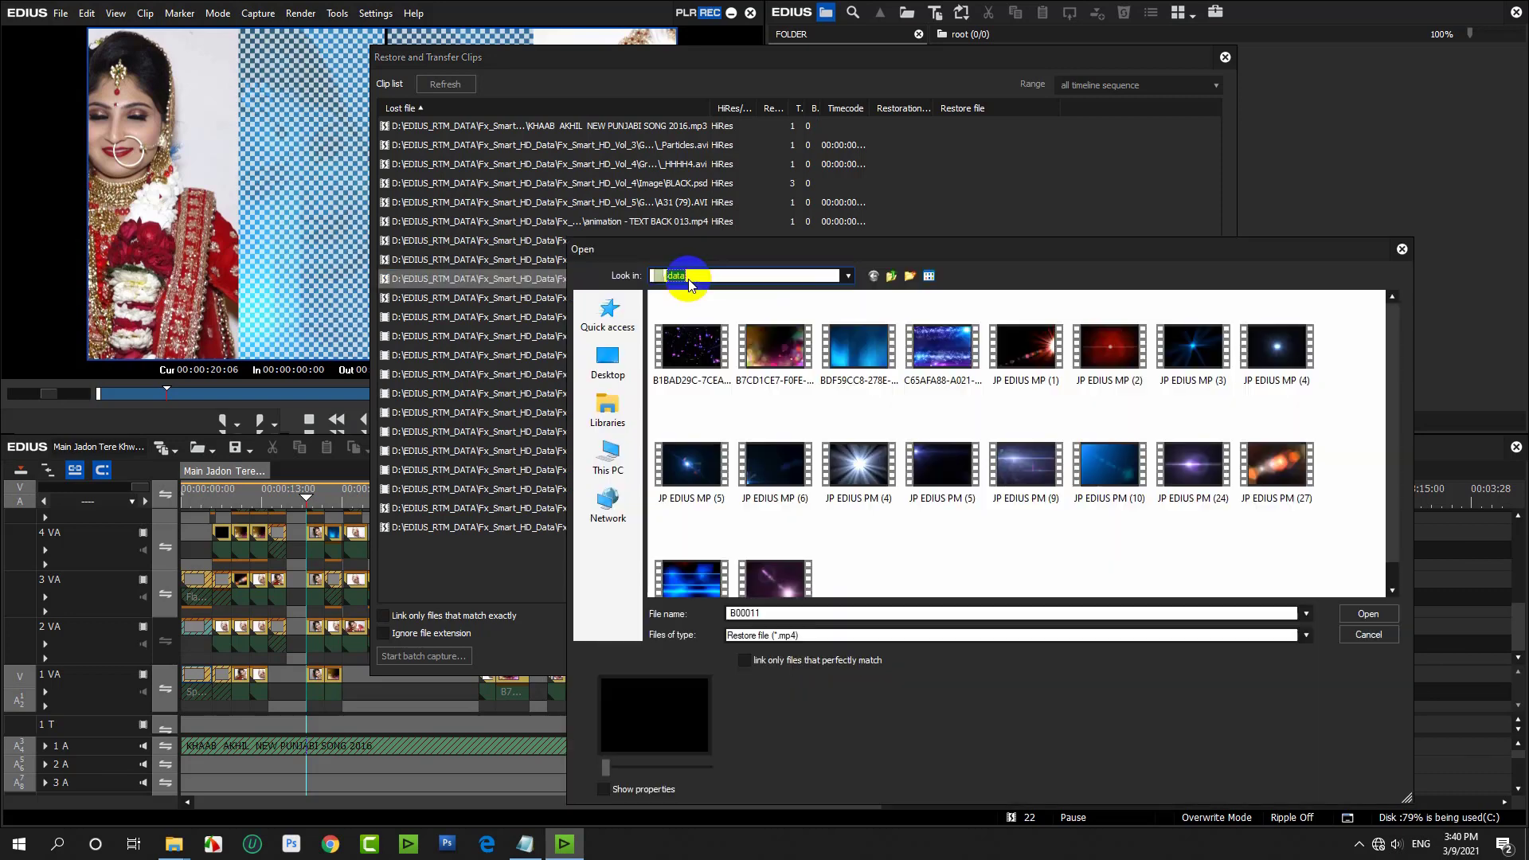
click(776, 359)
double_click(776, 360)
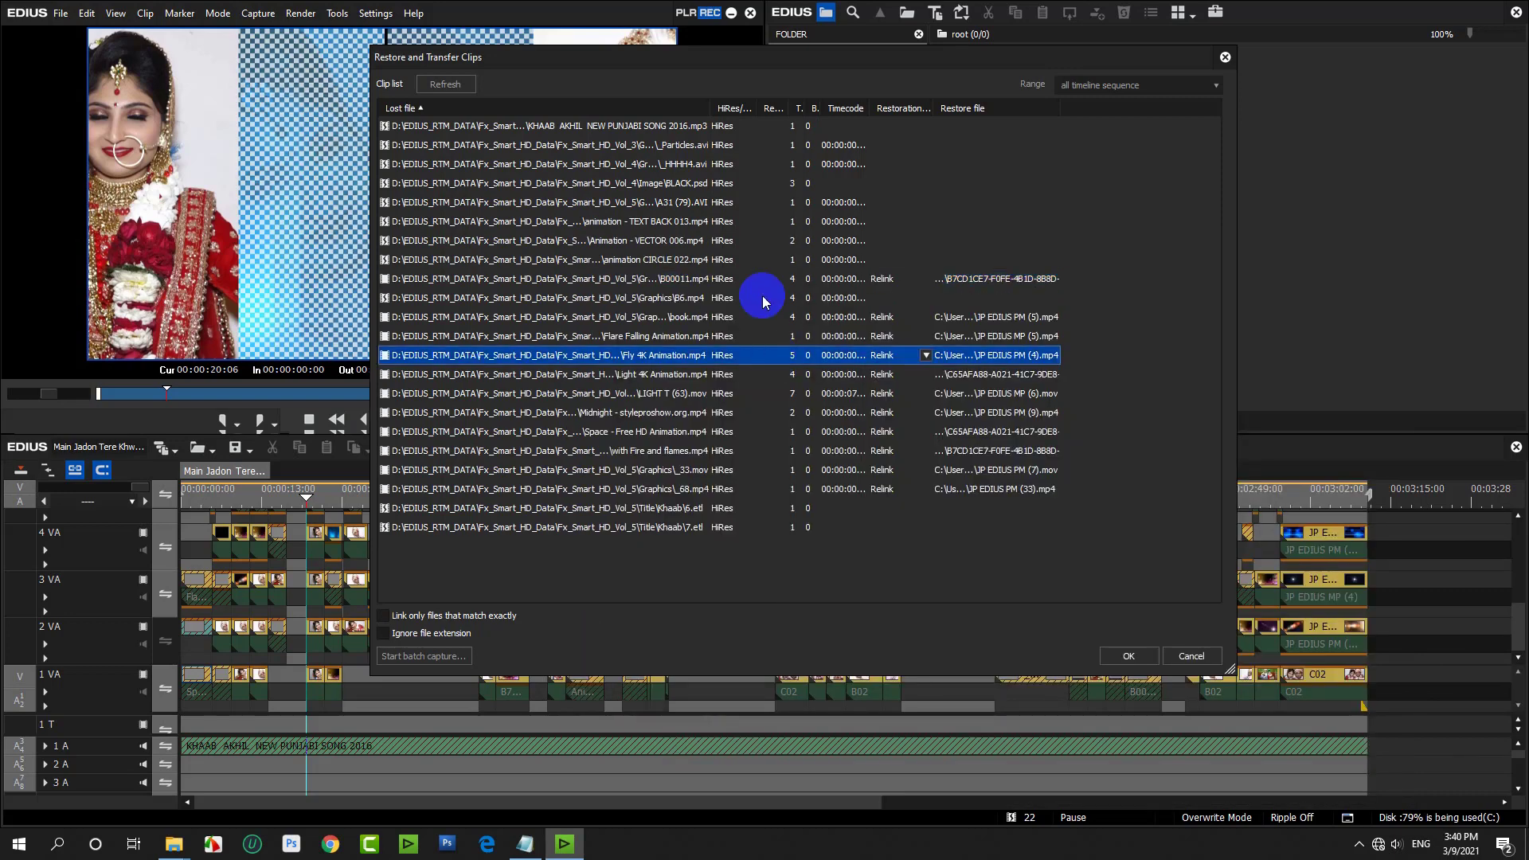
double_click(715, 245)
double_click(1020, 344)
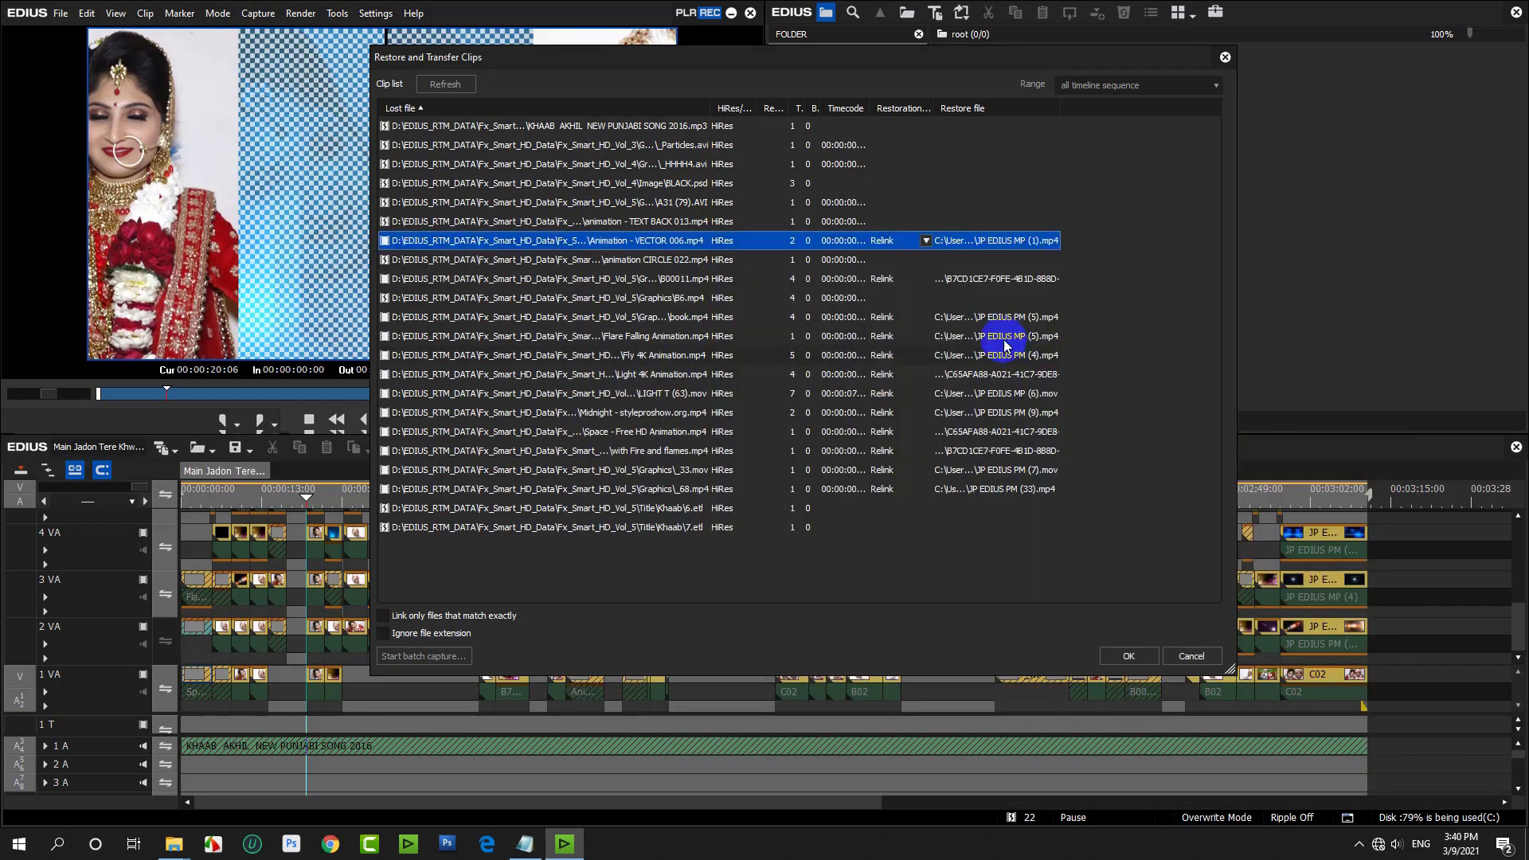
Relink the lost clip animation - TEXT BACK 013.mp4 to JP EDIUS PM (27).mp4 and A31 (79).AVI to the F77A5B34 clip.
double_click(705, 221)
click(1088, 471)
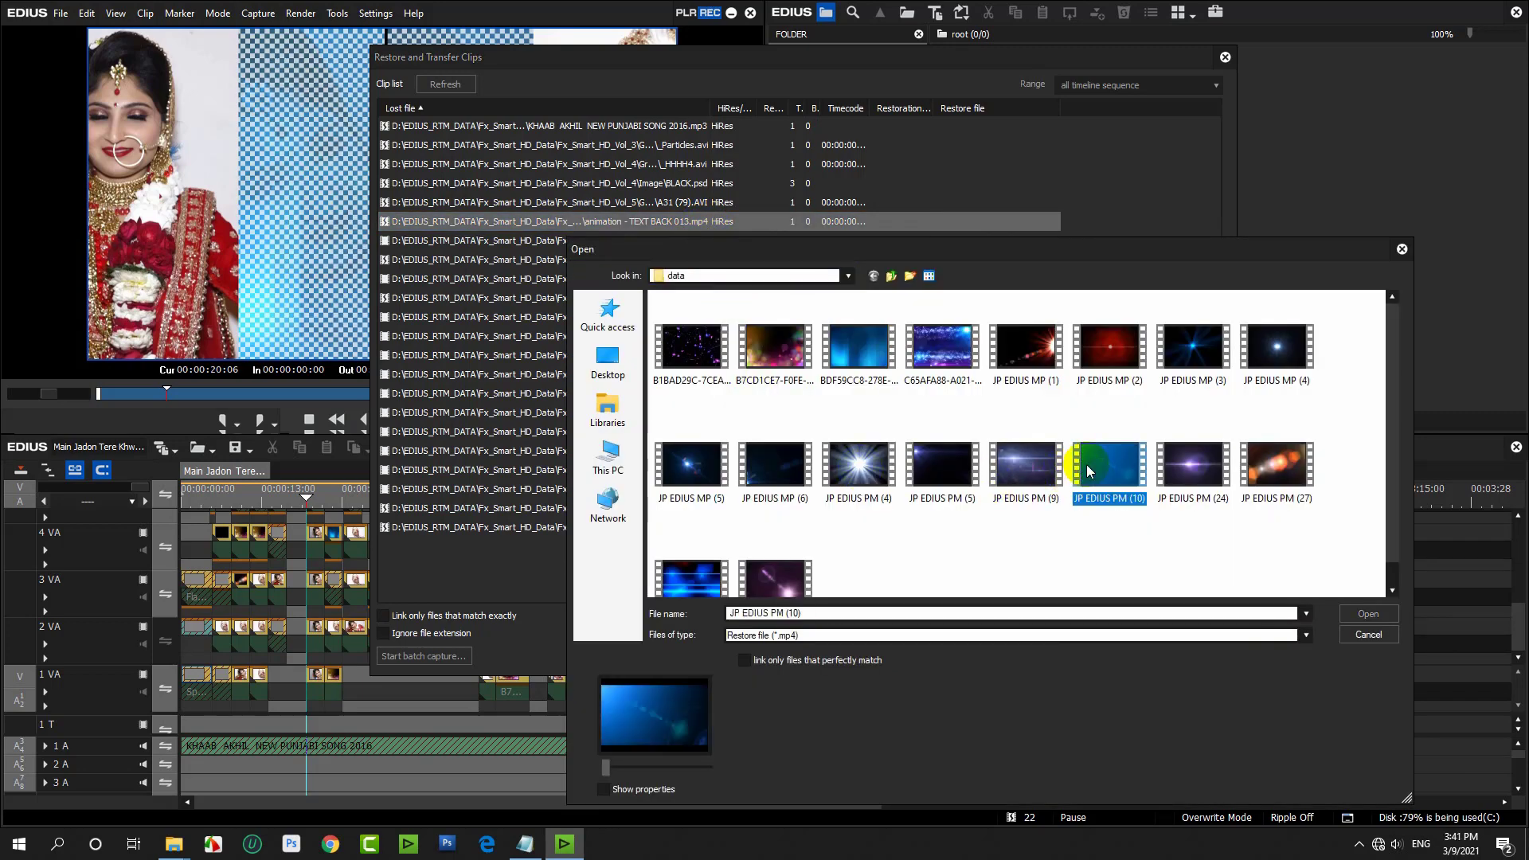
click(1254, 474)
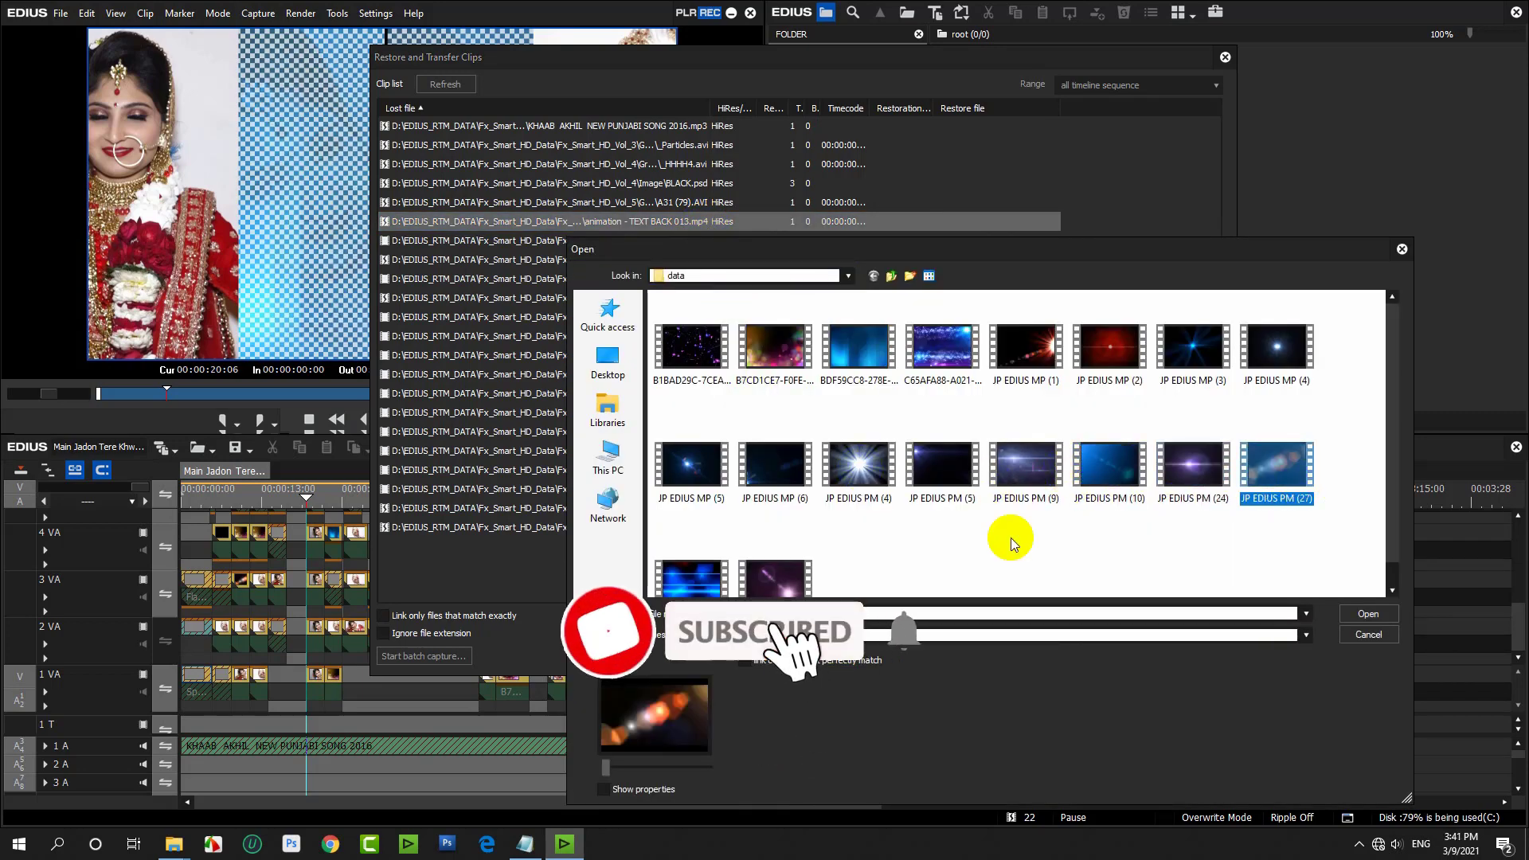
double_click(1274, 468)
double_click(720, 202)
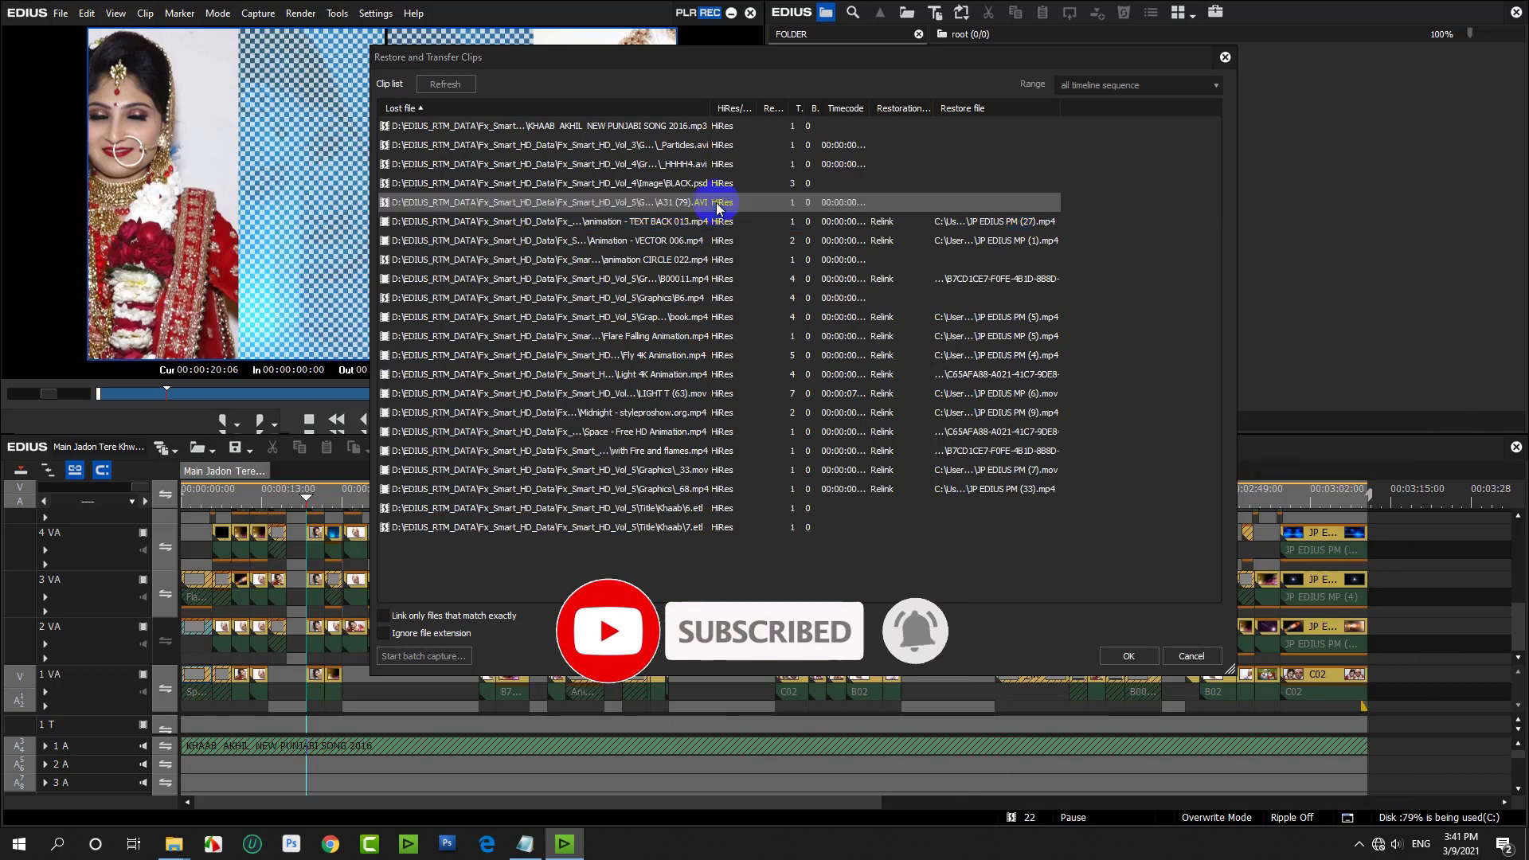
double_click(691, 341)
Check the data folder for replacements for BLACK.psd, _HHHH4.avi and _Particles.avi, and apply the relinks already assigned.
double_click(626, 183)
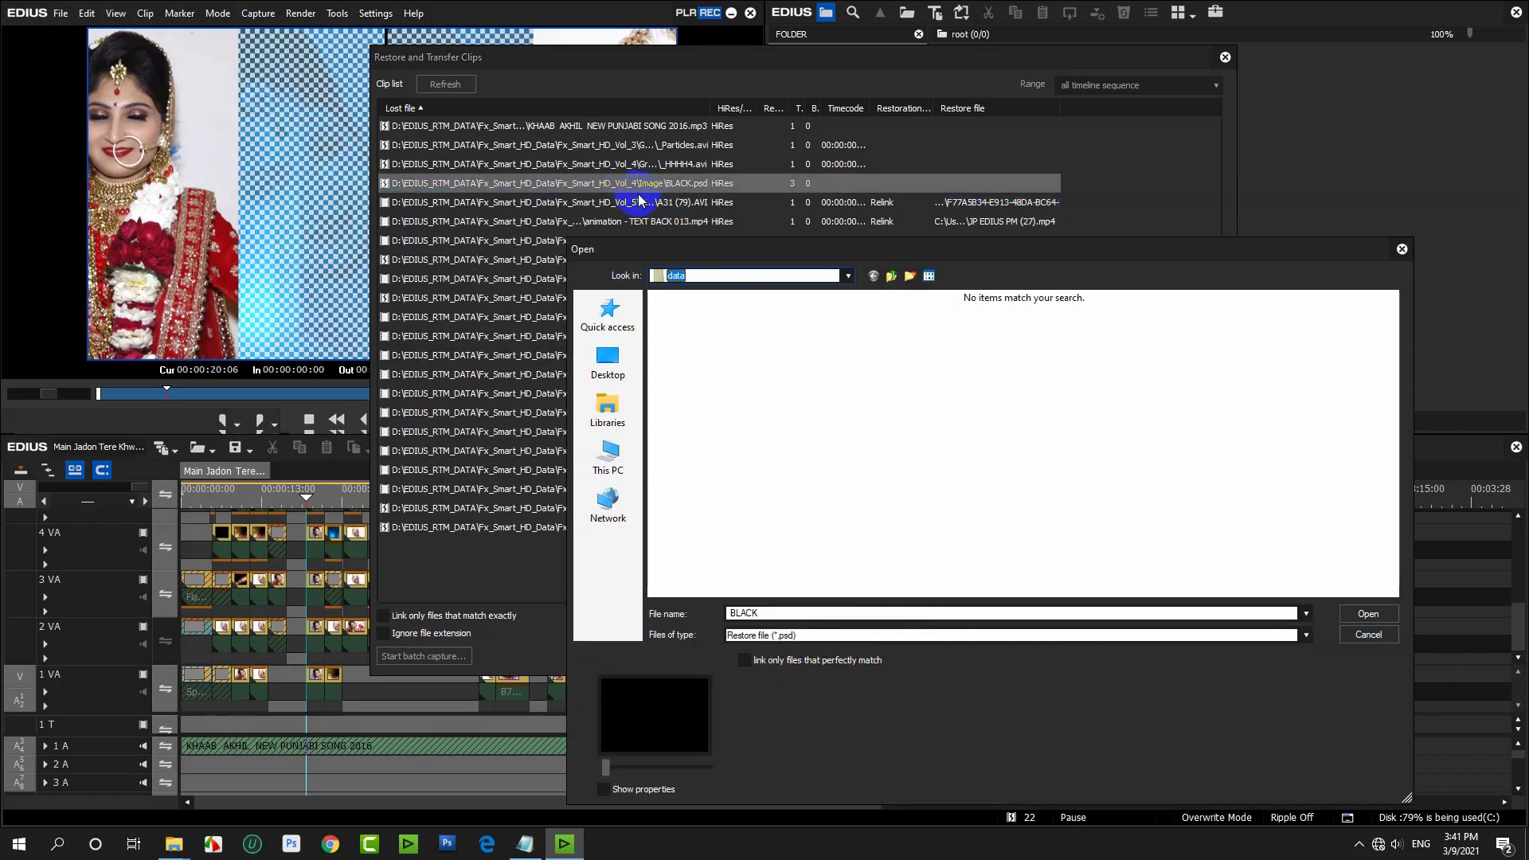
click(1366, 634)
double_click(704, 164)
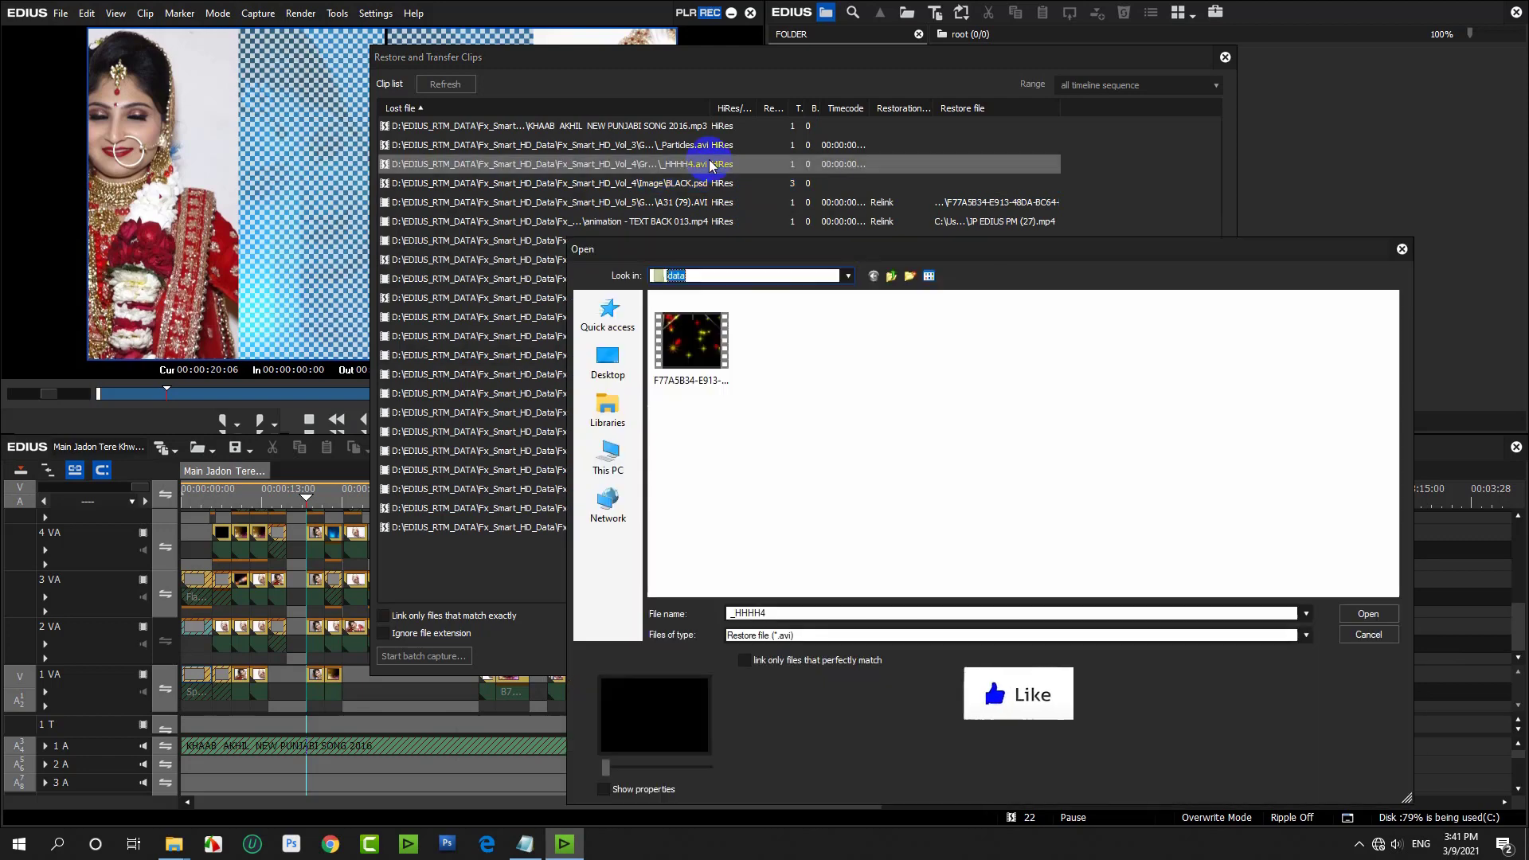
click(700, 336)
click(1370, 634)
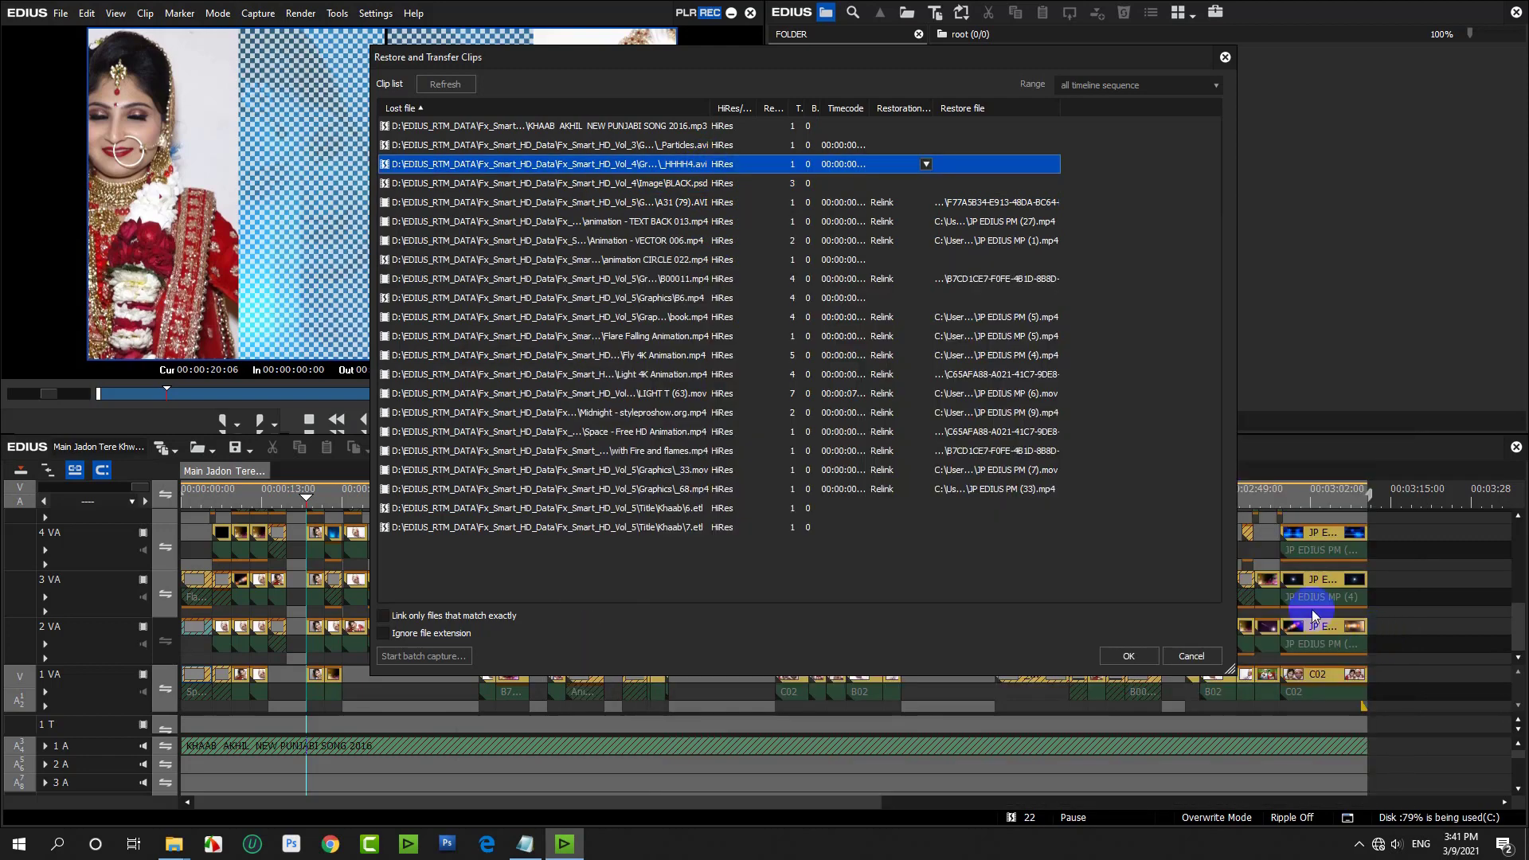
double_click(796, 145)
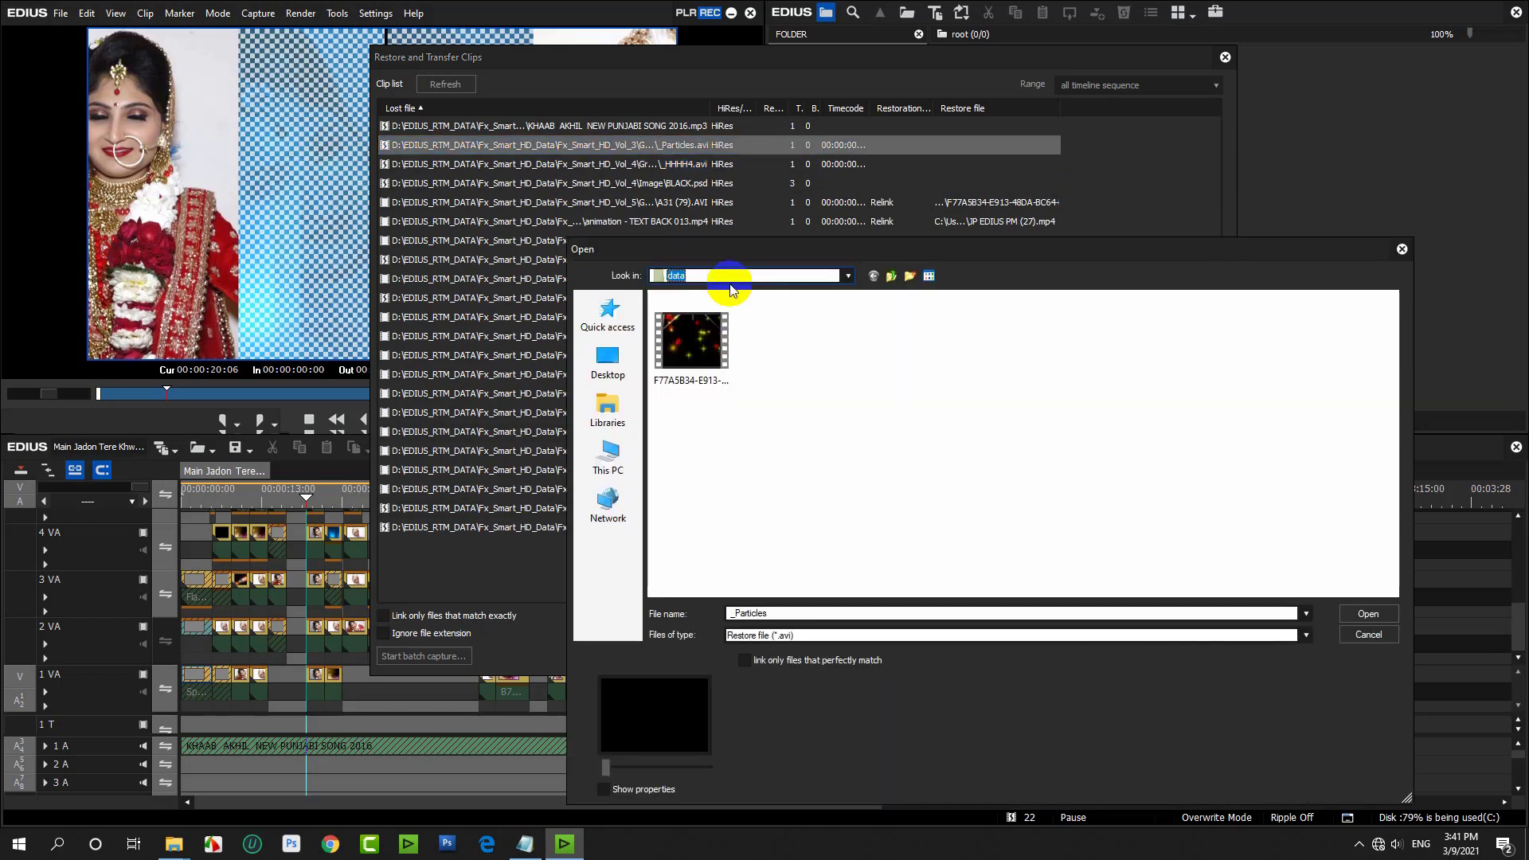
click(705, 351)
click(1368, 635)
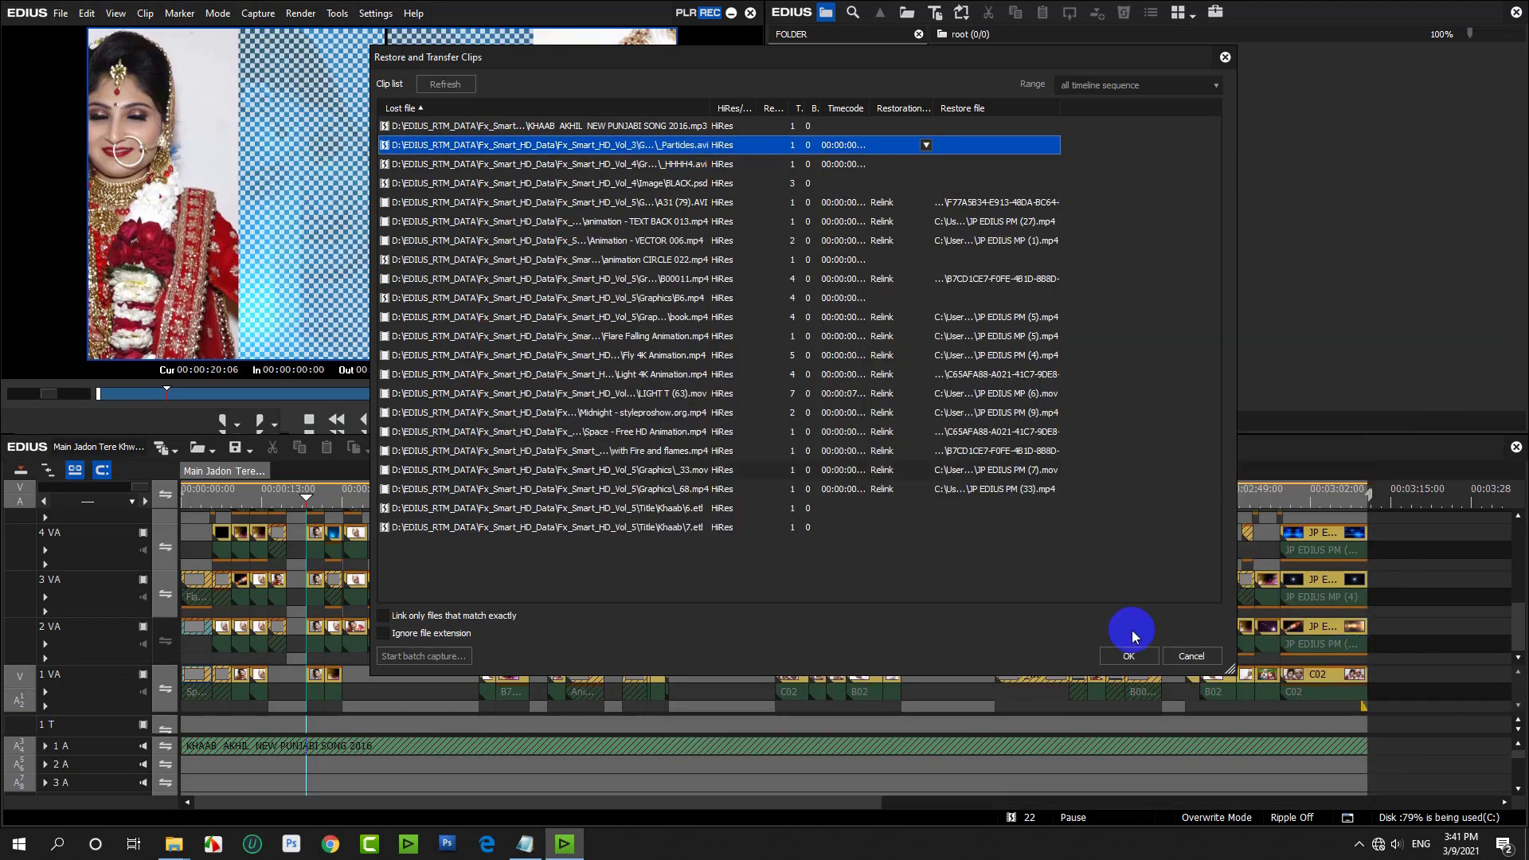
click(1100, 665)
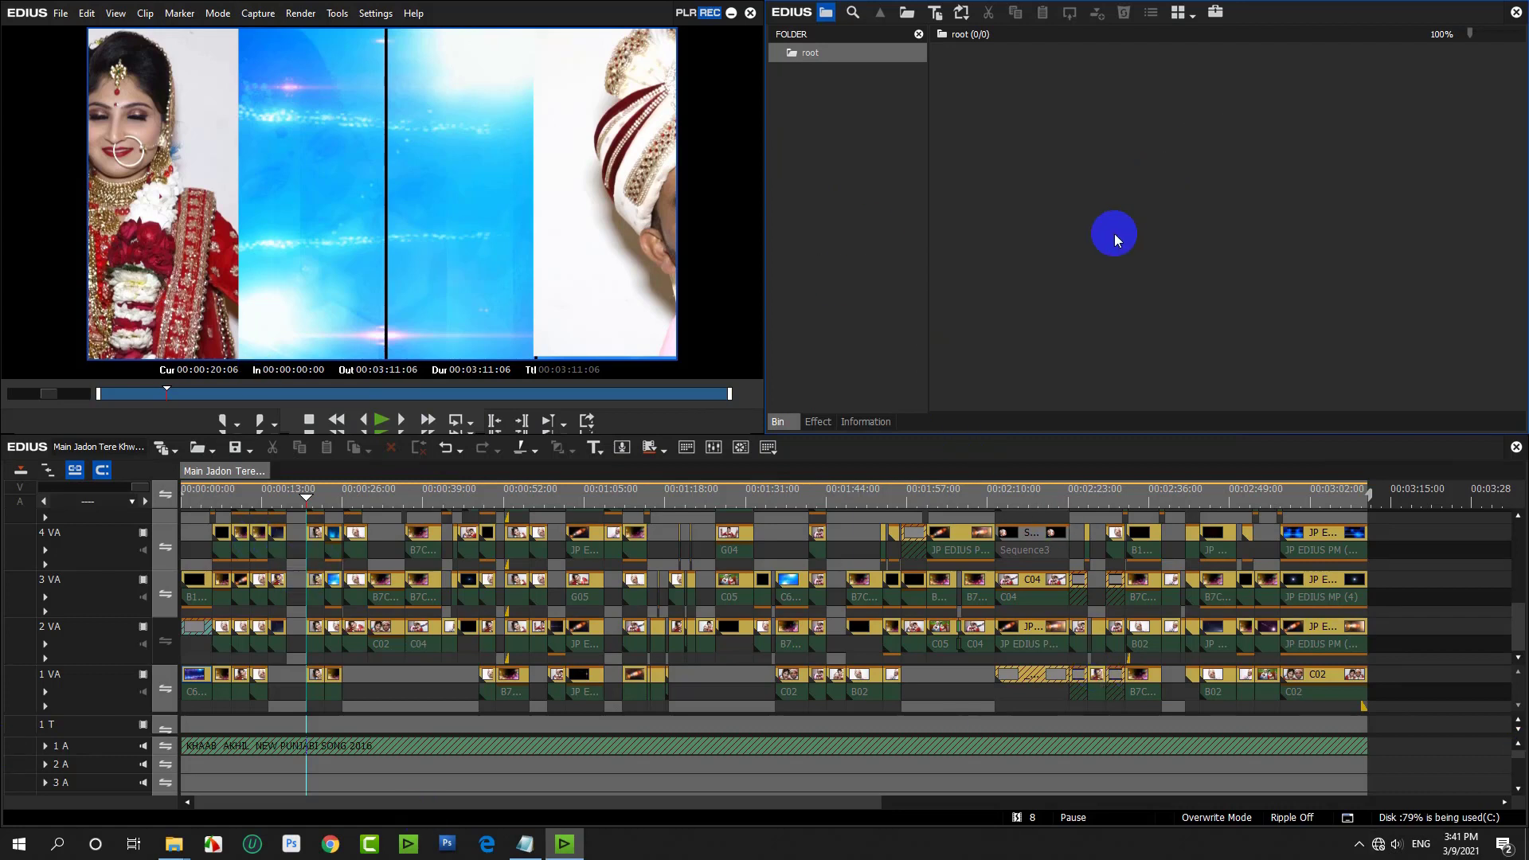
Import all the clips from the data folder of Main Jadon Tere Khwabo on the Desktop into the bin.
double_click(1114, 236)
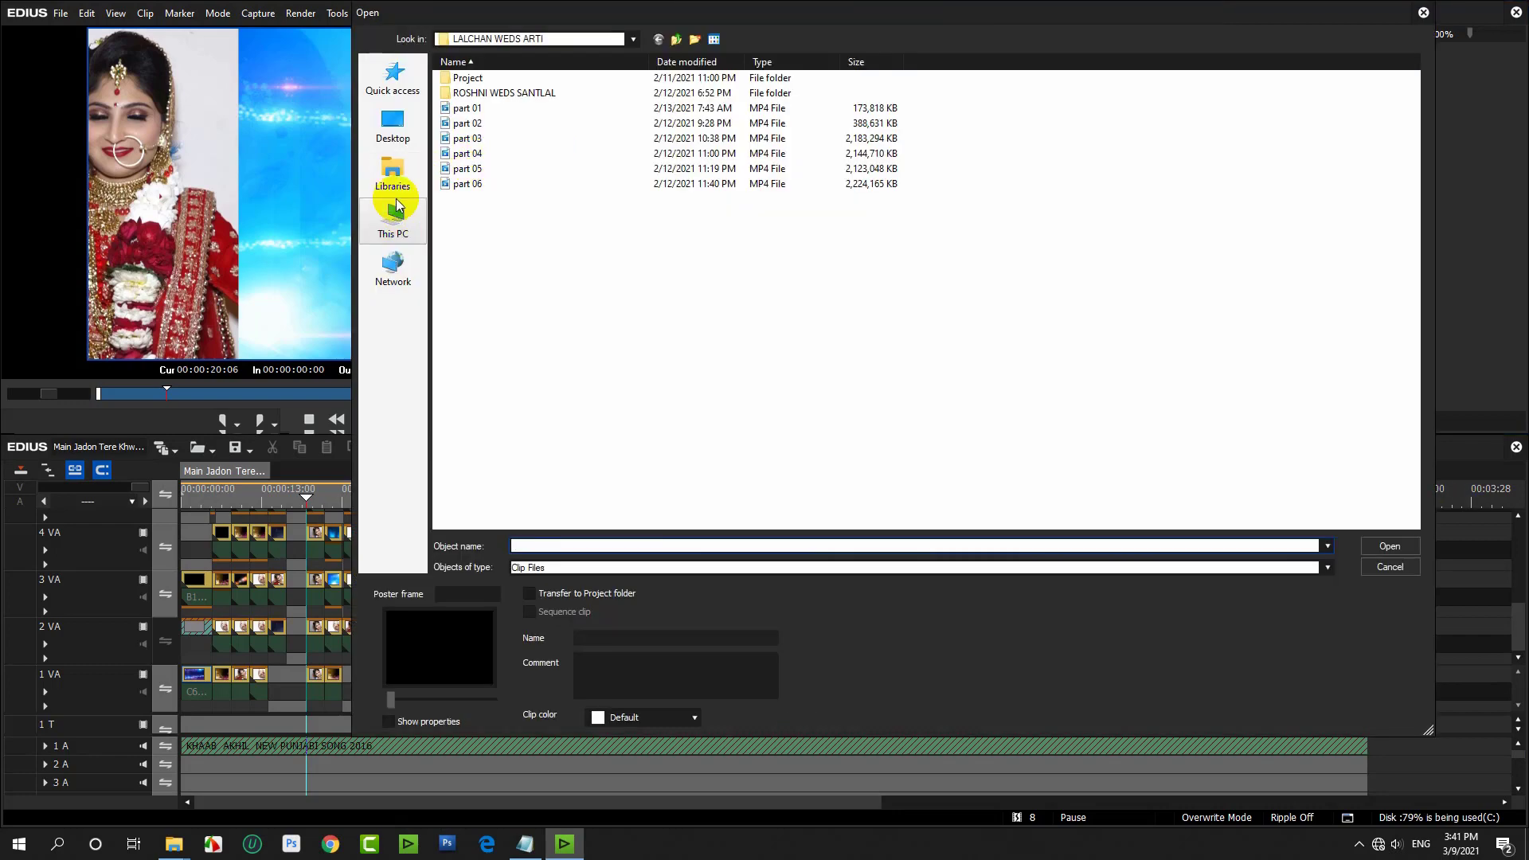
click(387, 125)
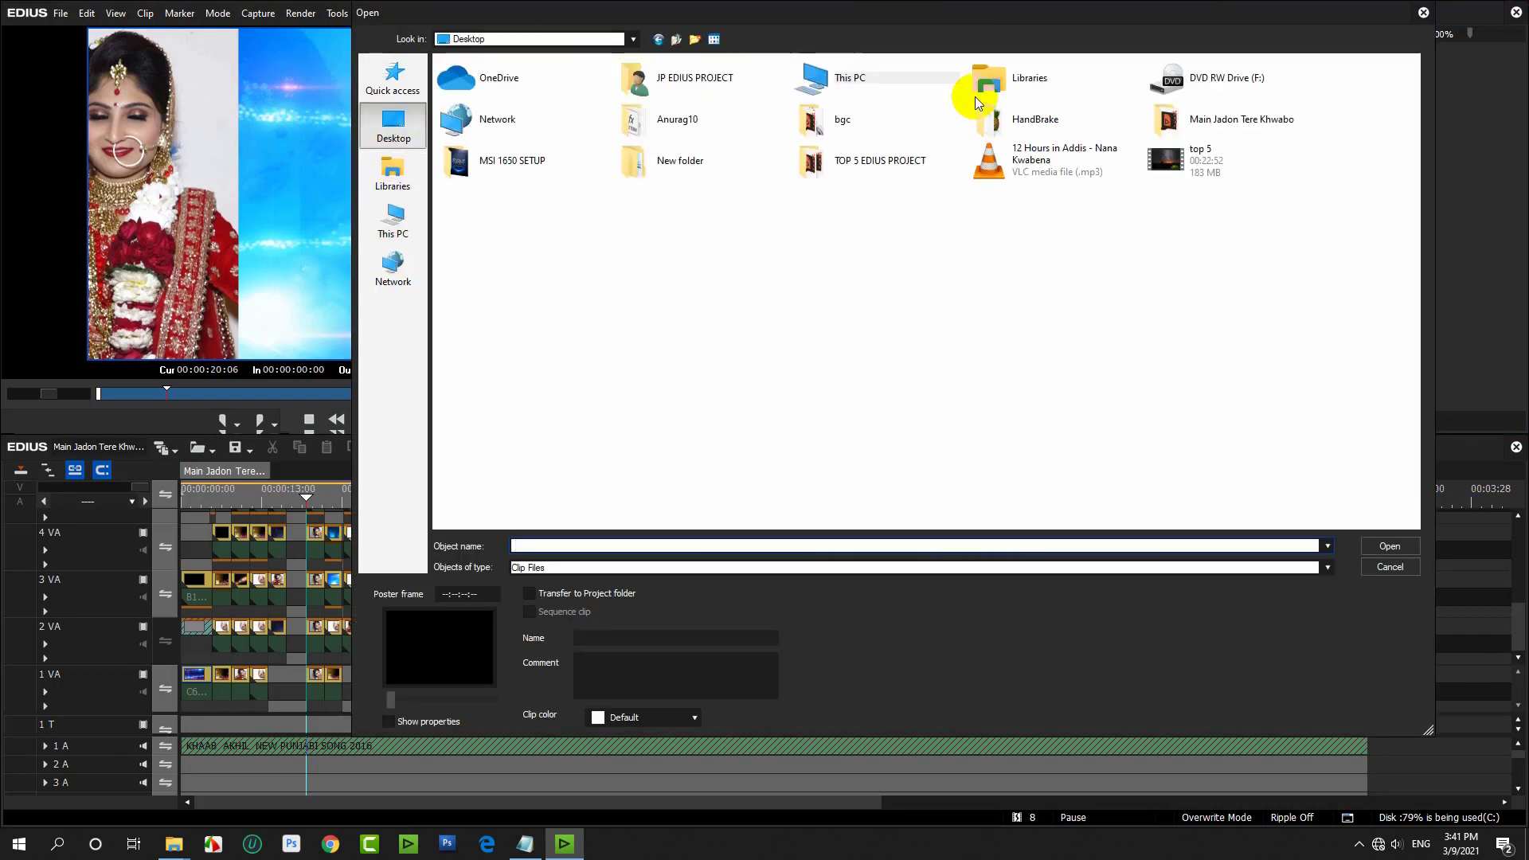
double_click(667, 160)
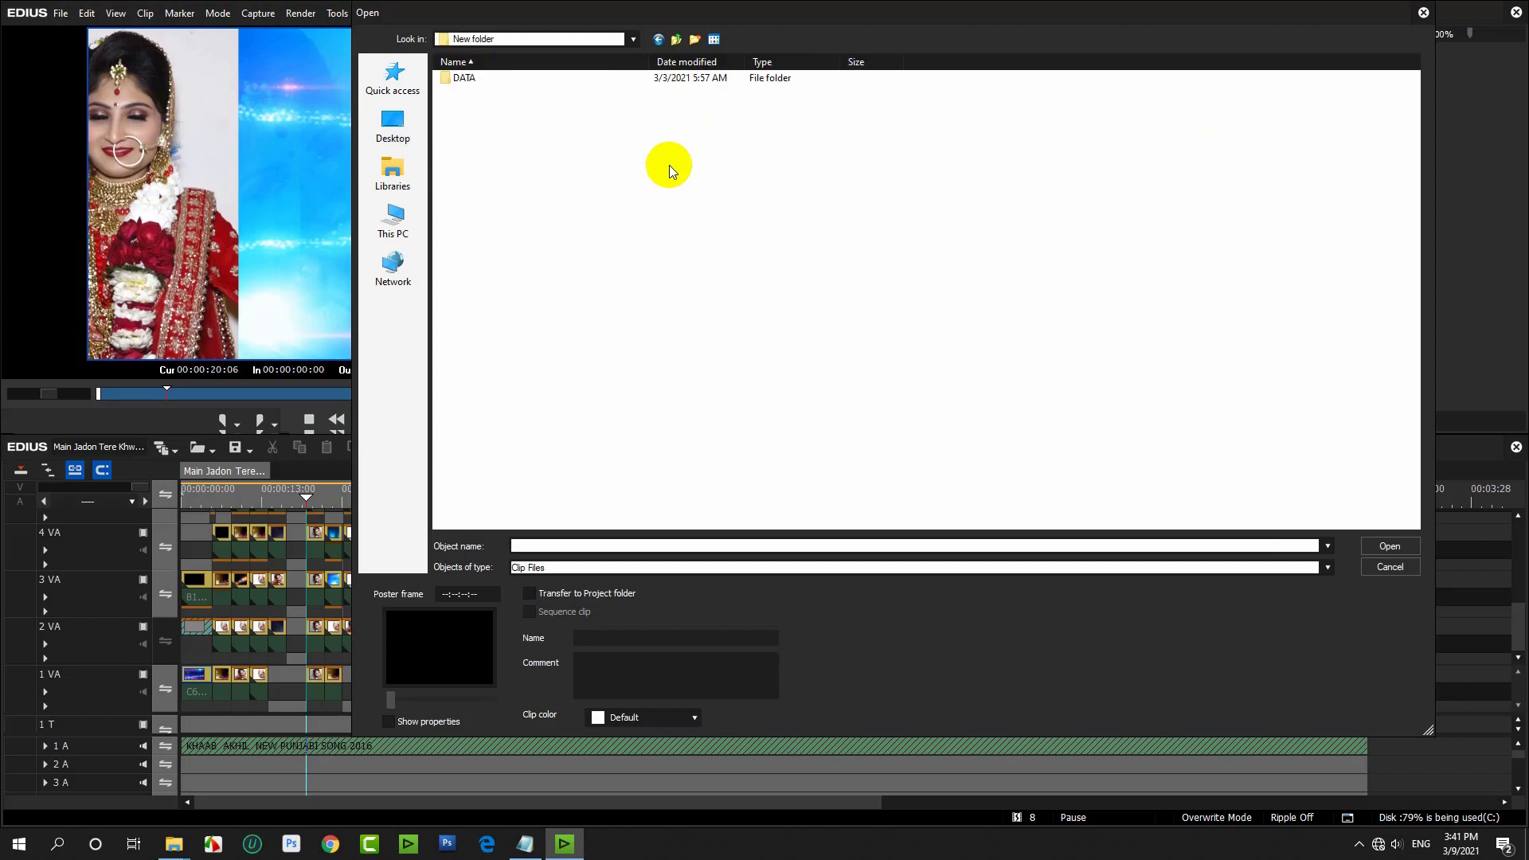
click(683, 43)
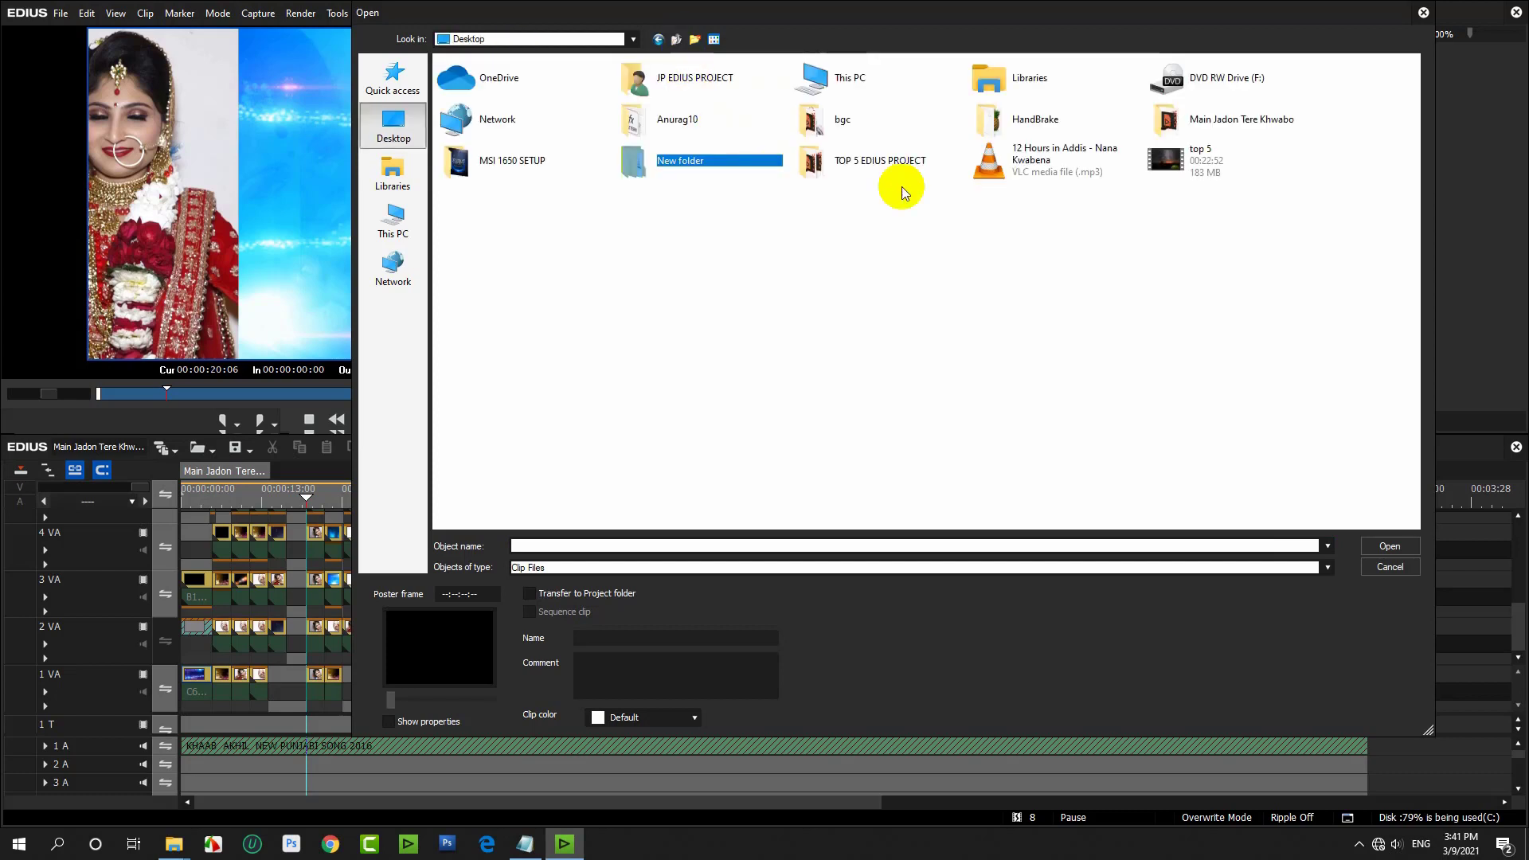
double_click(1211, 128)
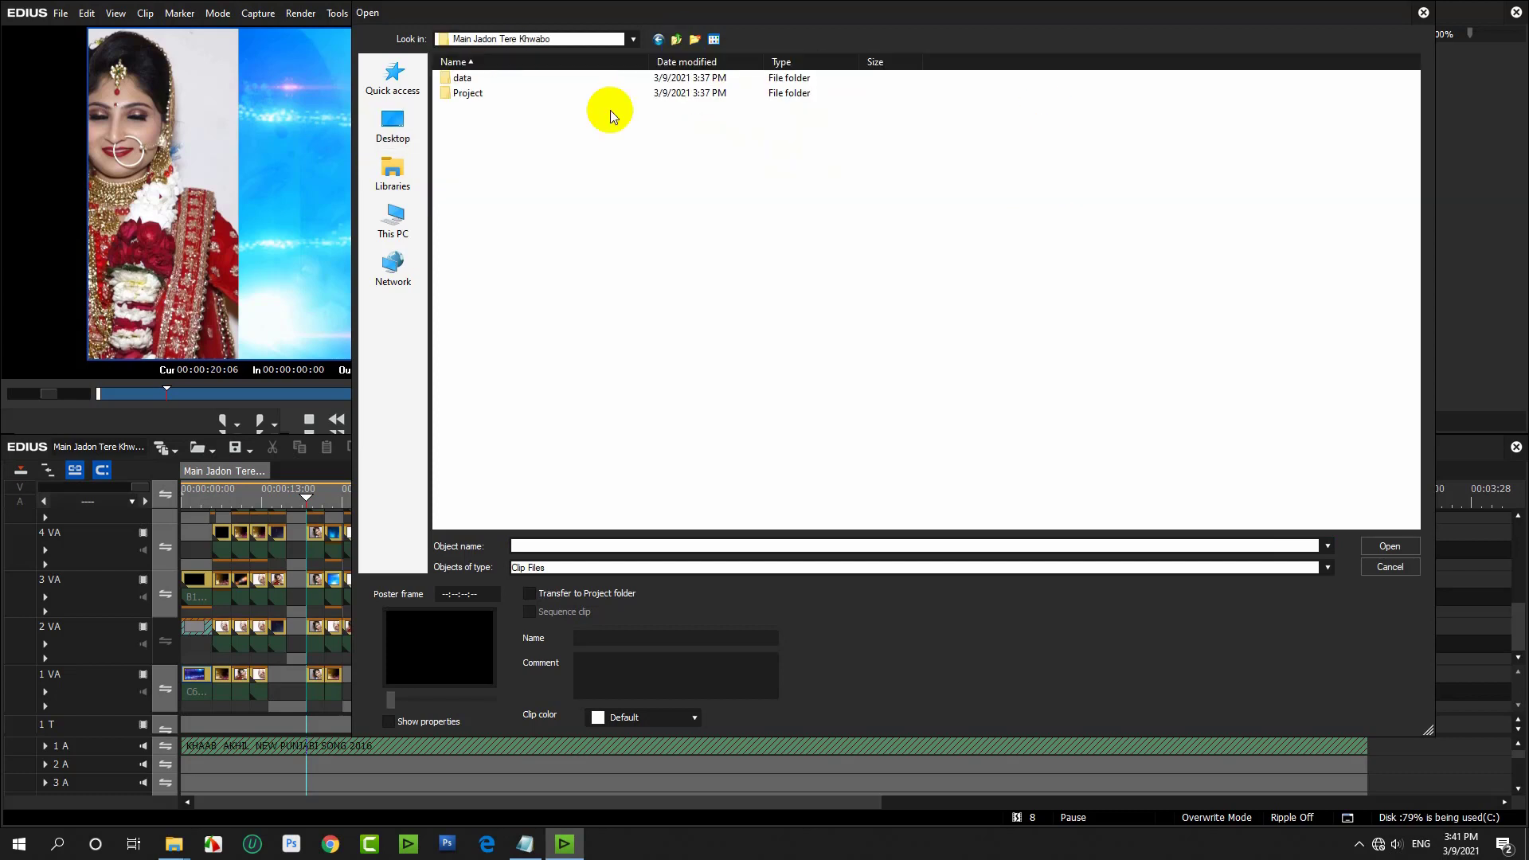
click(468, 83)
double_click(470, 83)
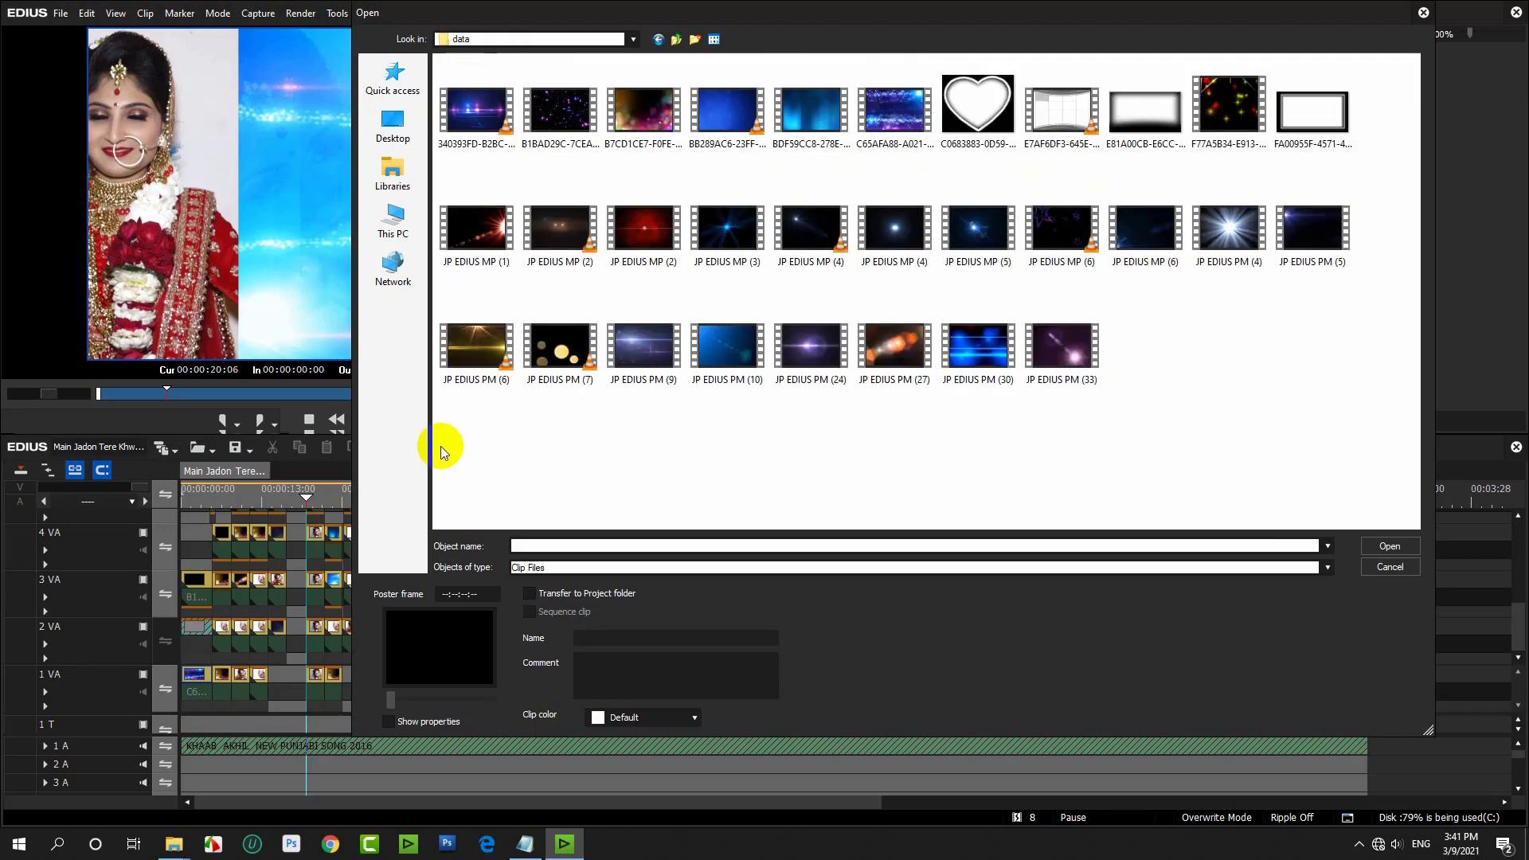
drag(461, 446, 1413, 59)
click(1390, 546)
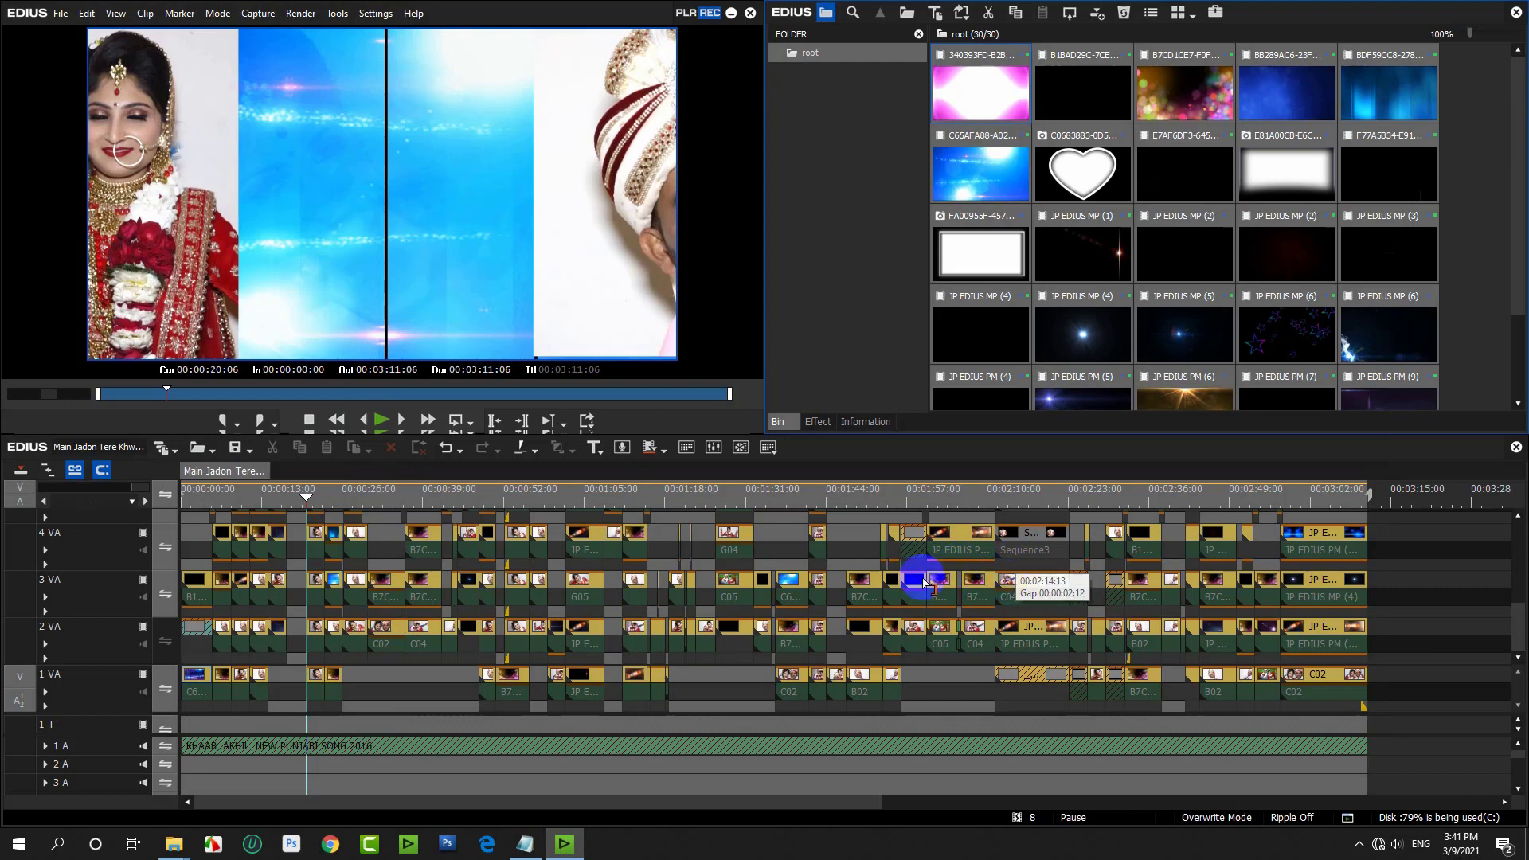
Enlarge the timeline area at the expense of the preview and bin, and give the video tracks more of its height.
scroll(134, 496, up, 5)
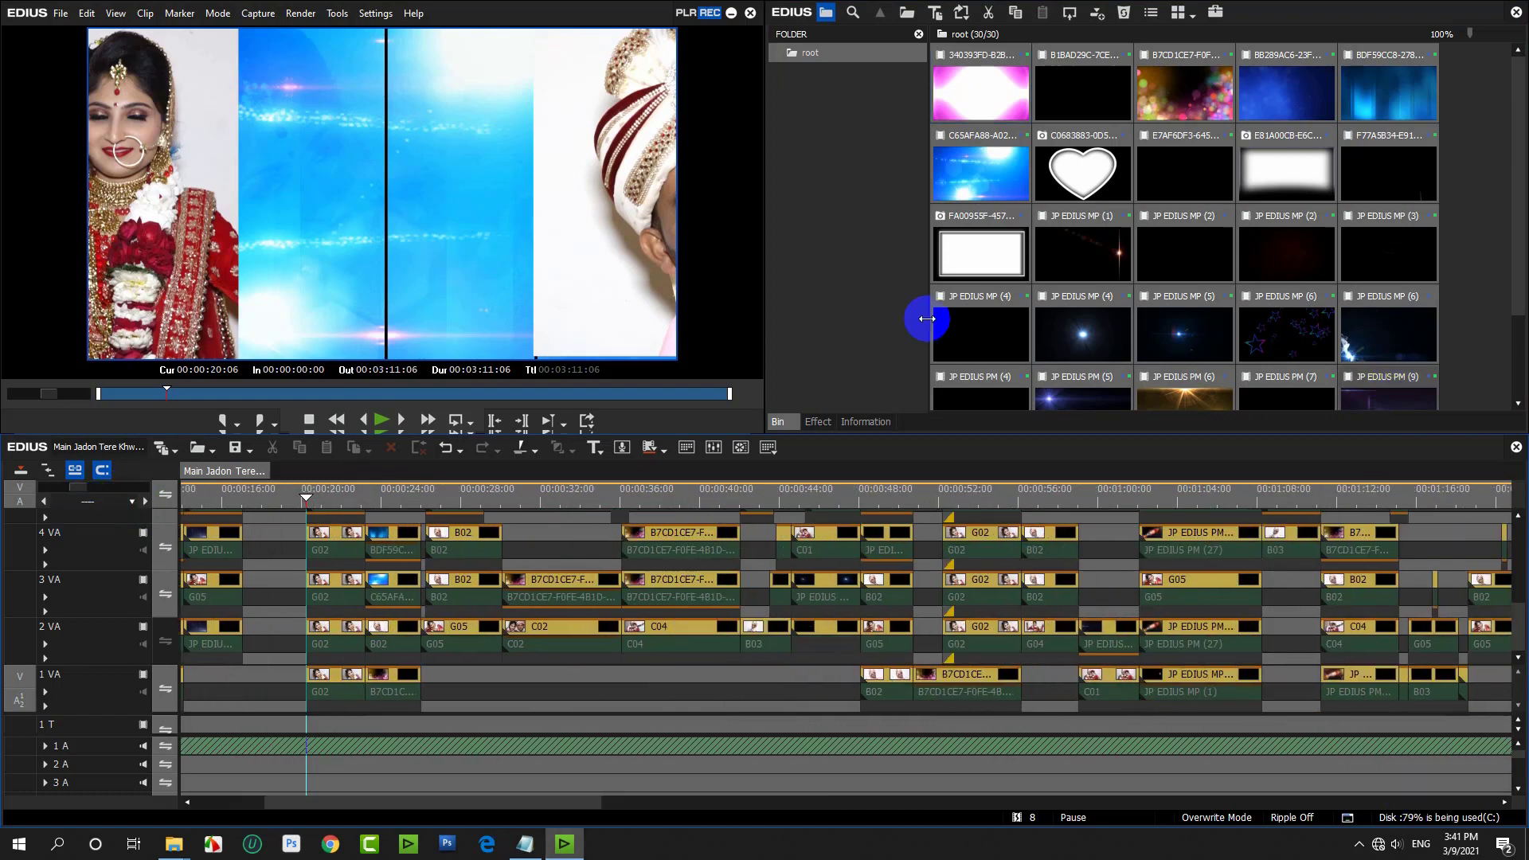
drag(488, 434, 488, 262)
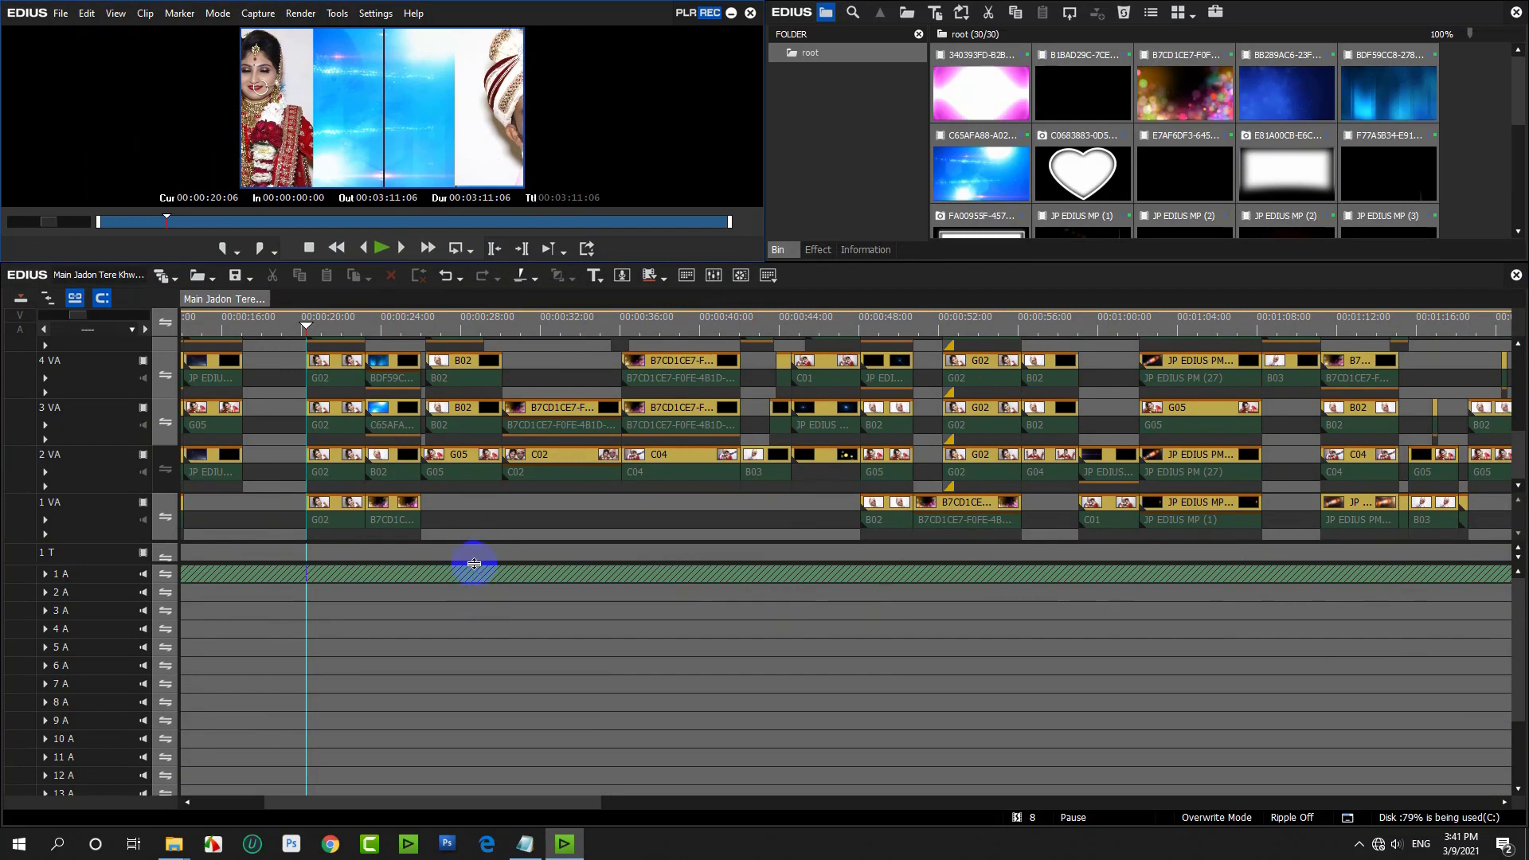
drag(474, 563, 470, 645)
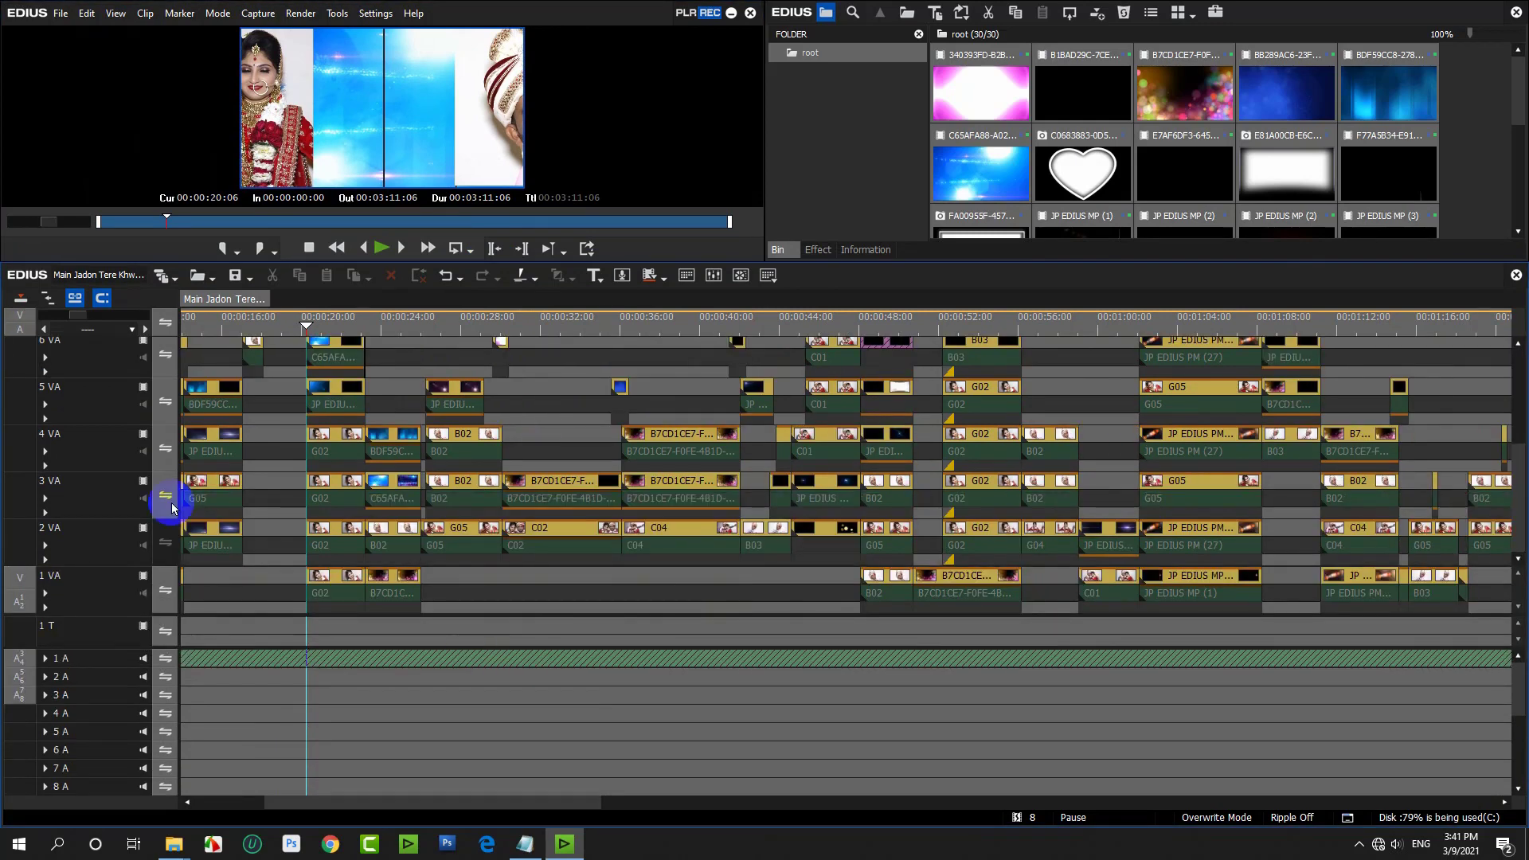
click(90, 715)
right_click(90, 715)
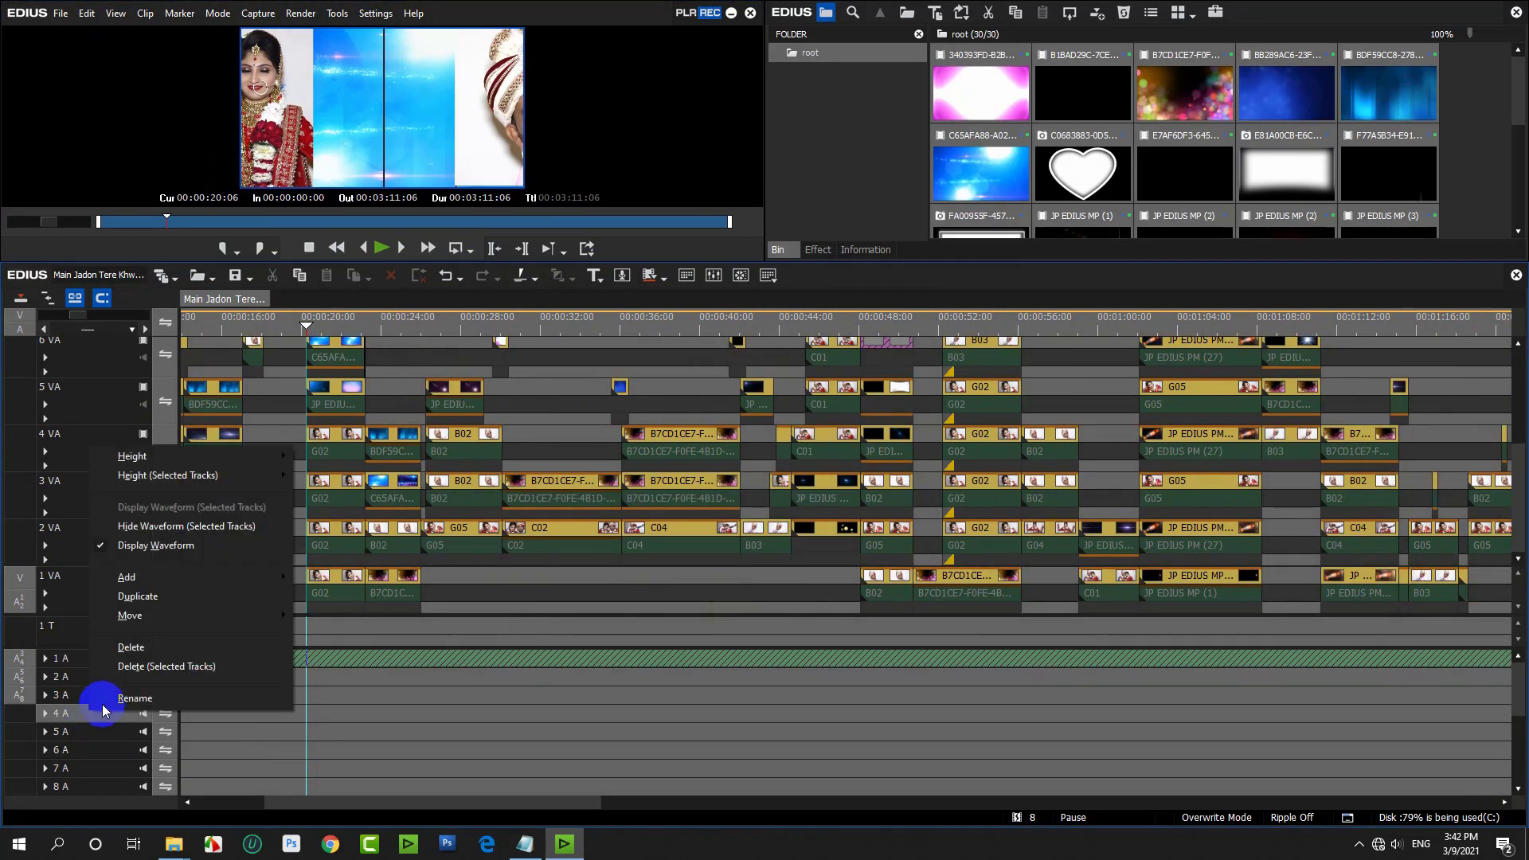
click(135, 699)
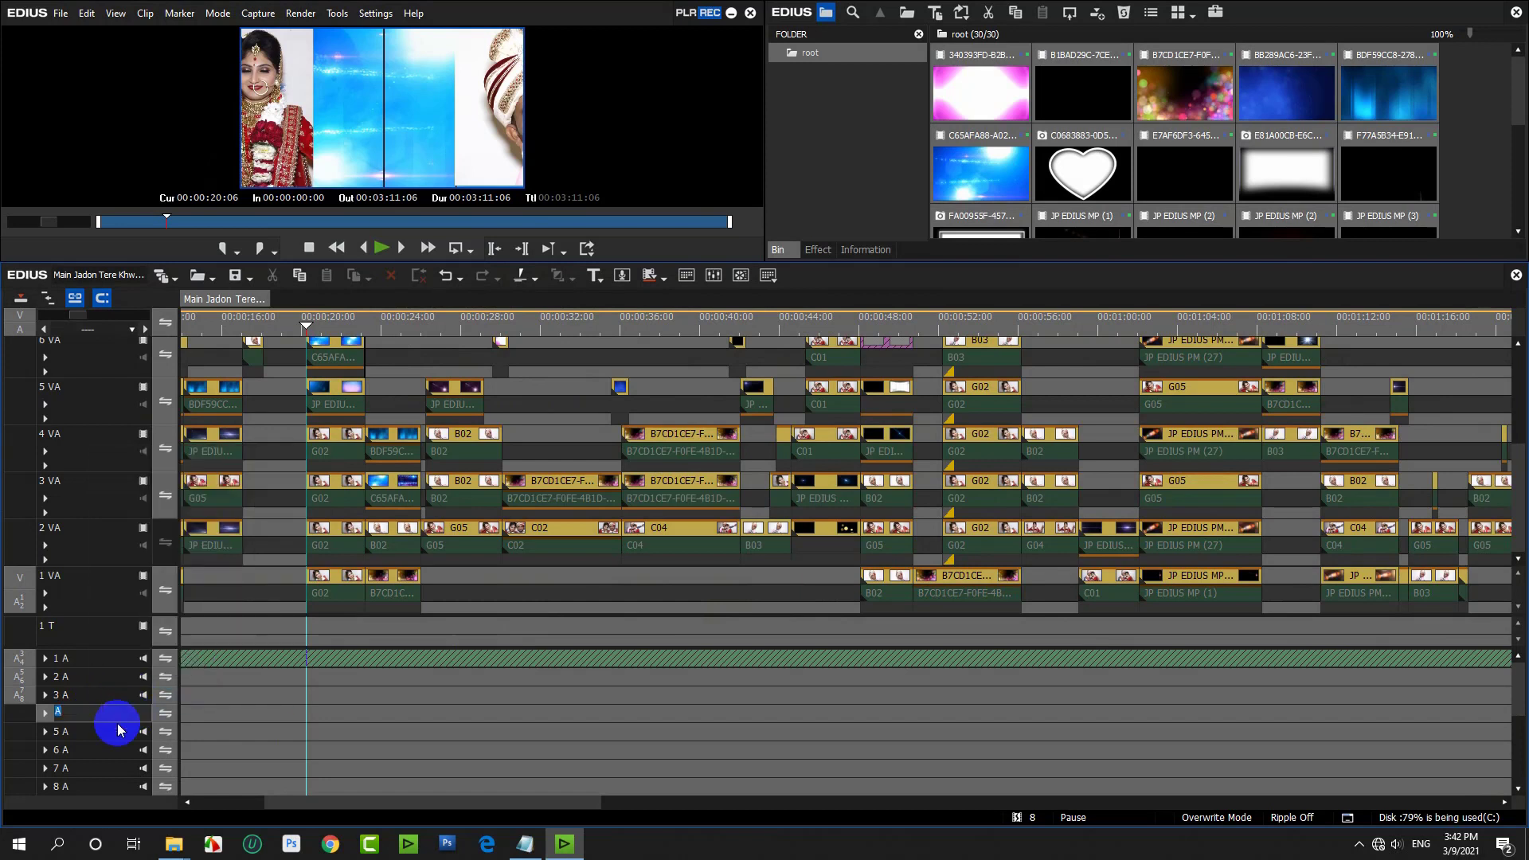
key(Return)
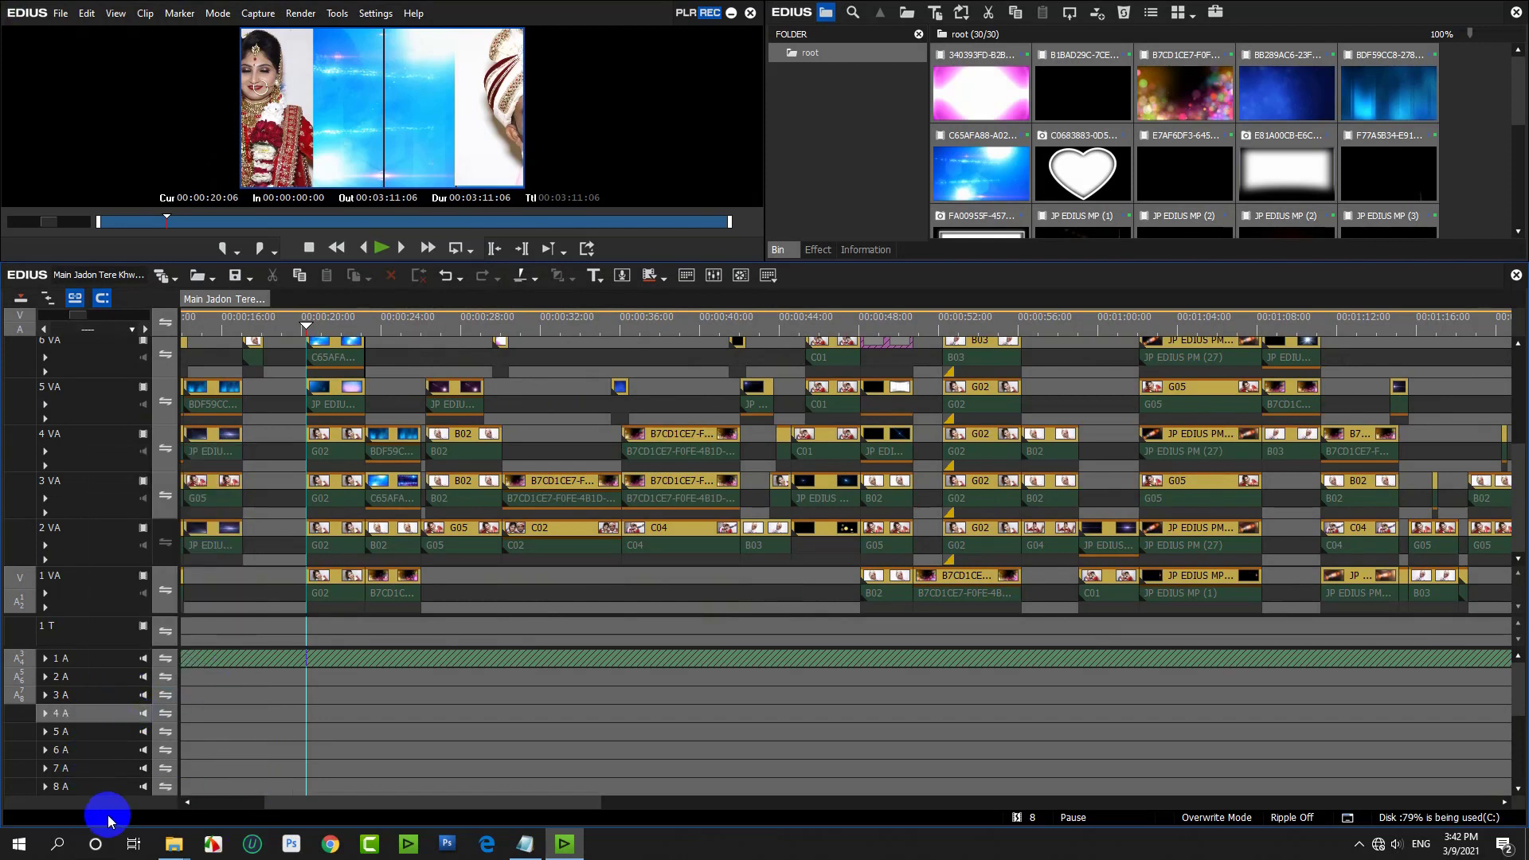
Delete the empty audio tracks selected below track 1 A, confirming the removal.
click(110, 790)
drag(110, 772, 109, 675)
right_click(111, 681)
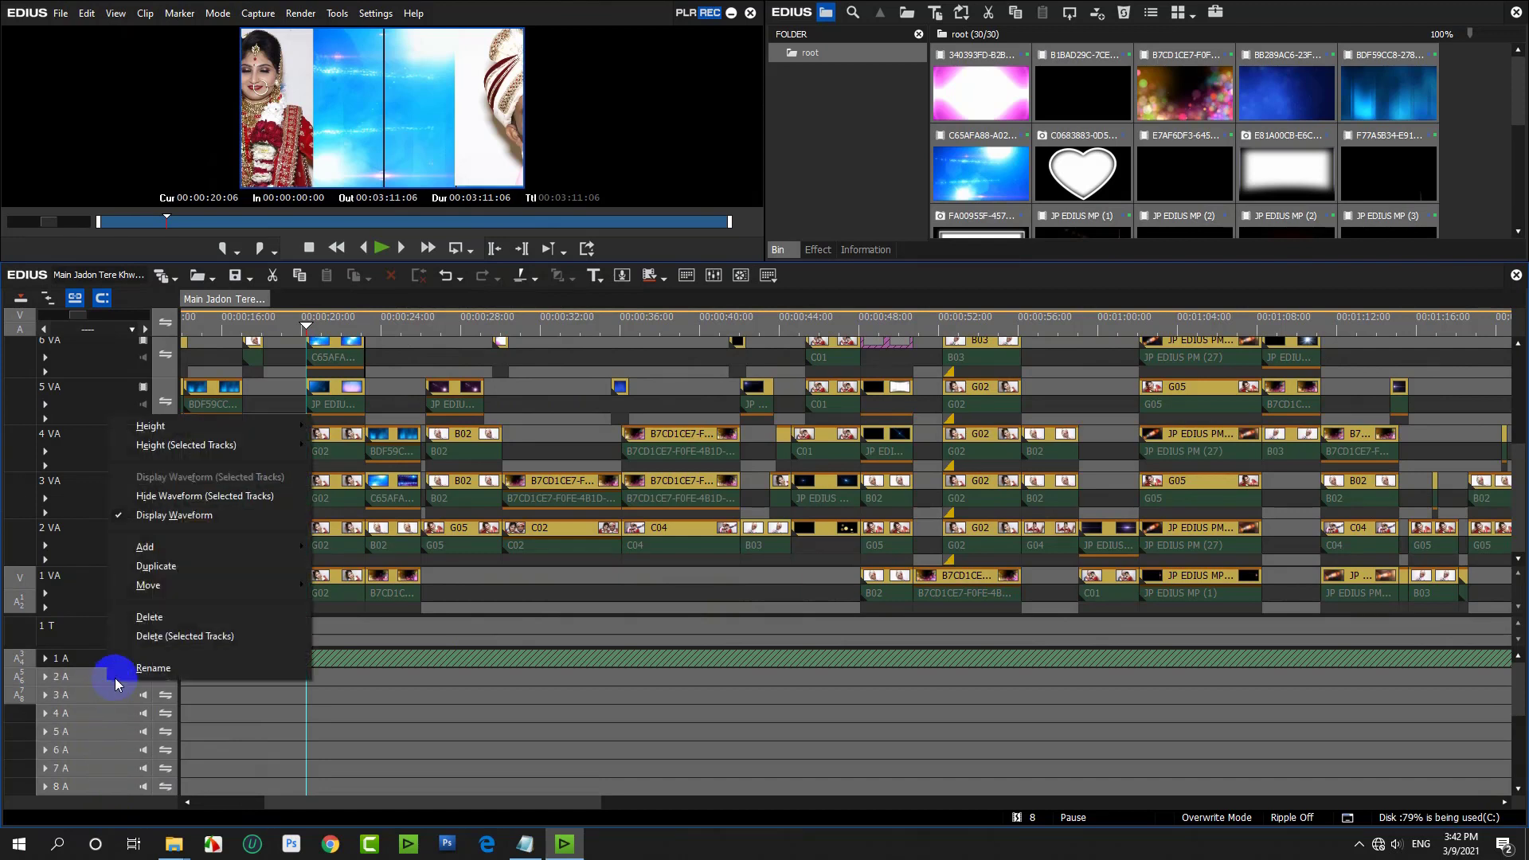
click(151, 617)
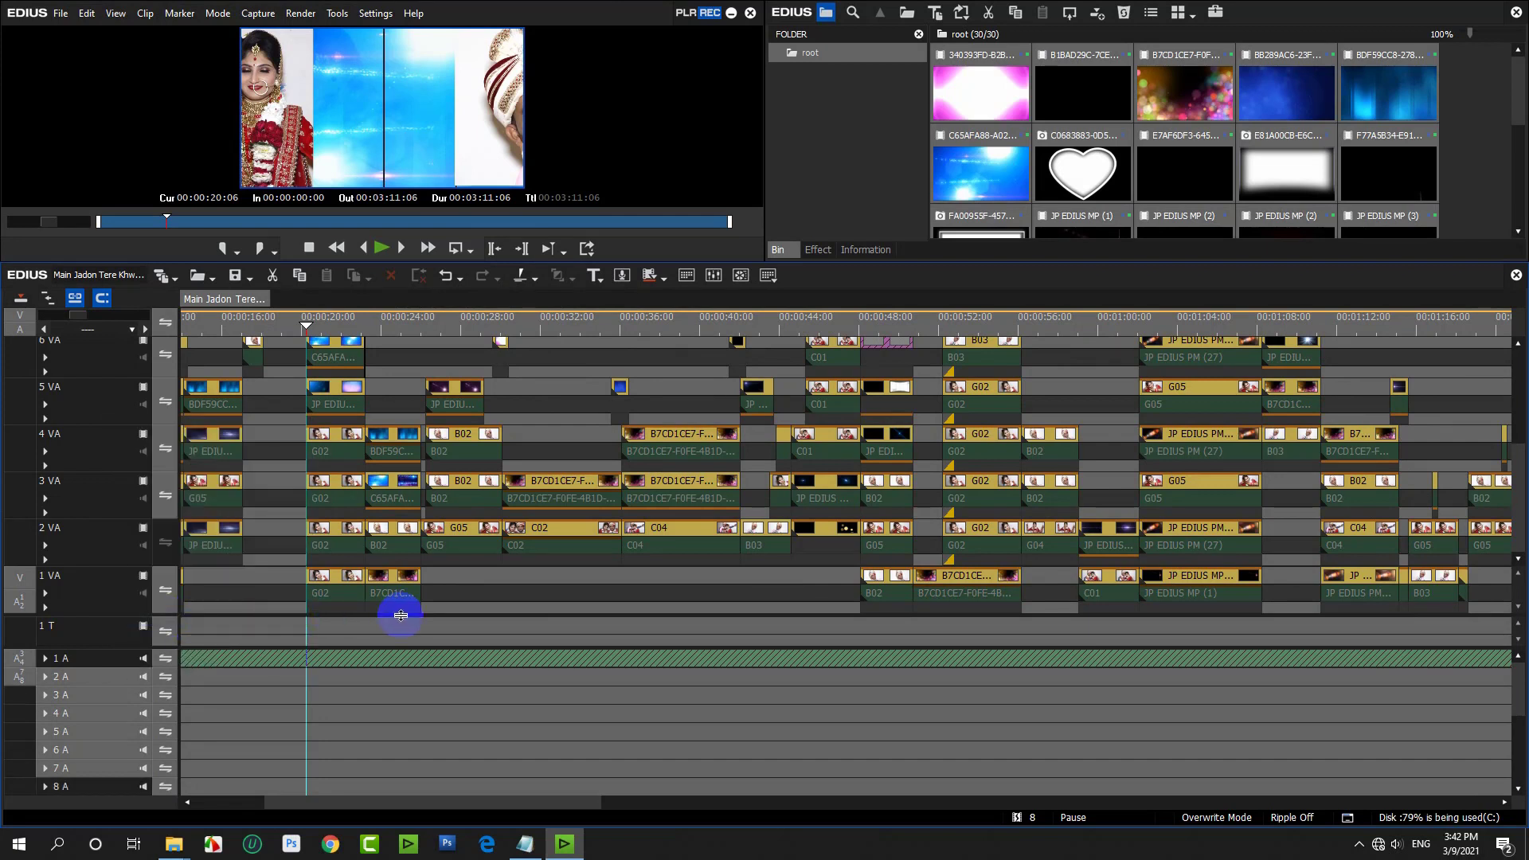
right_click(88, 687)
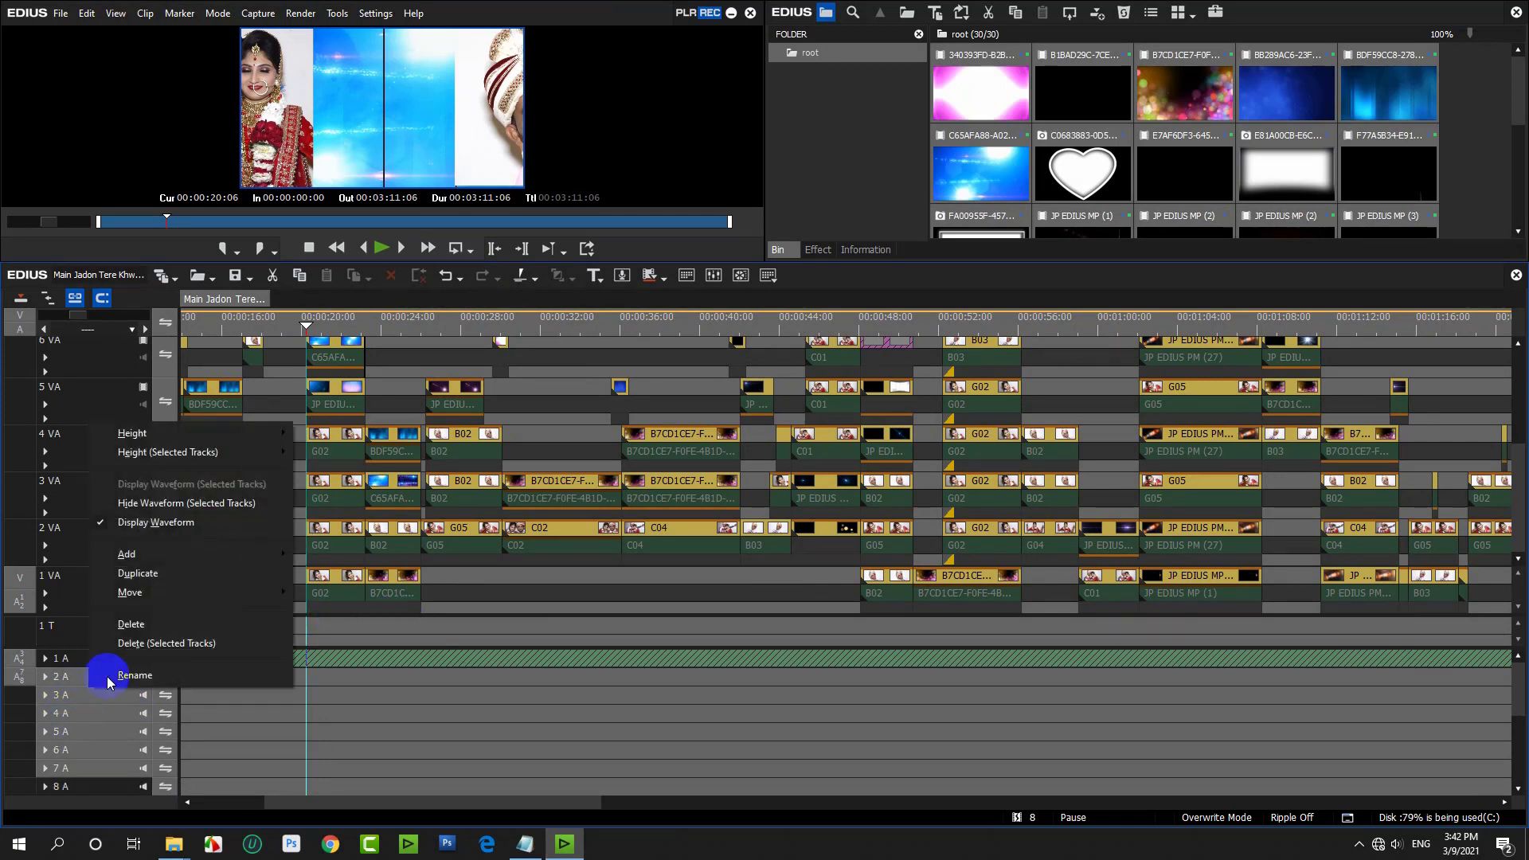
click(165, 643)
click(727, 573)
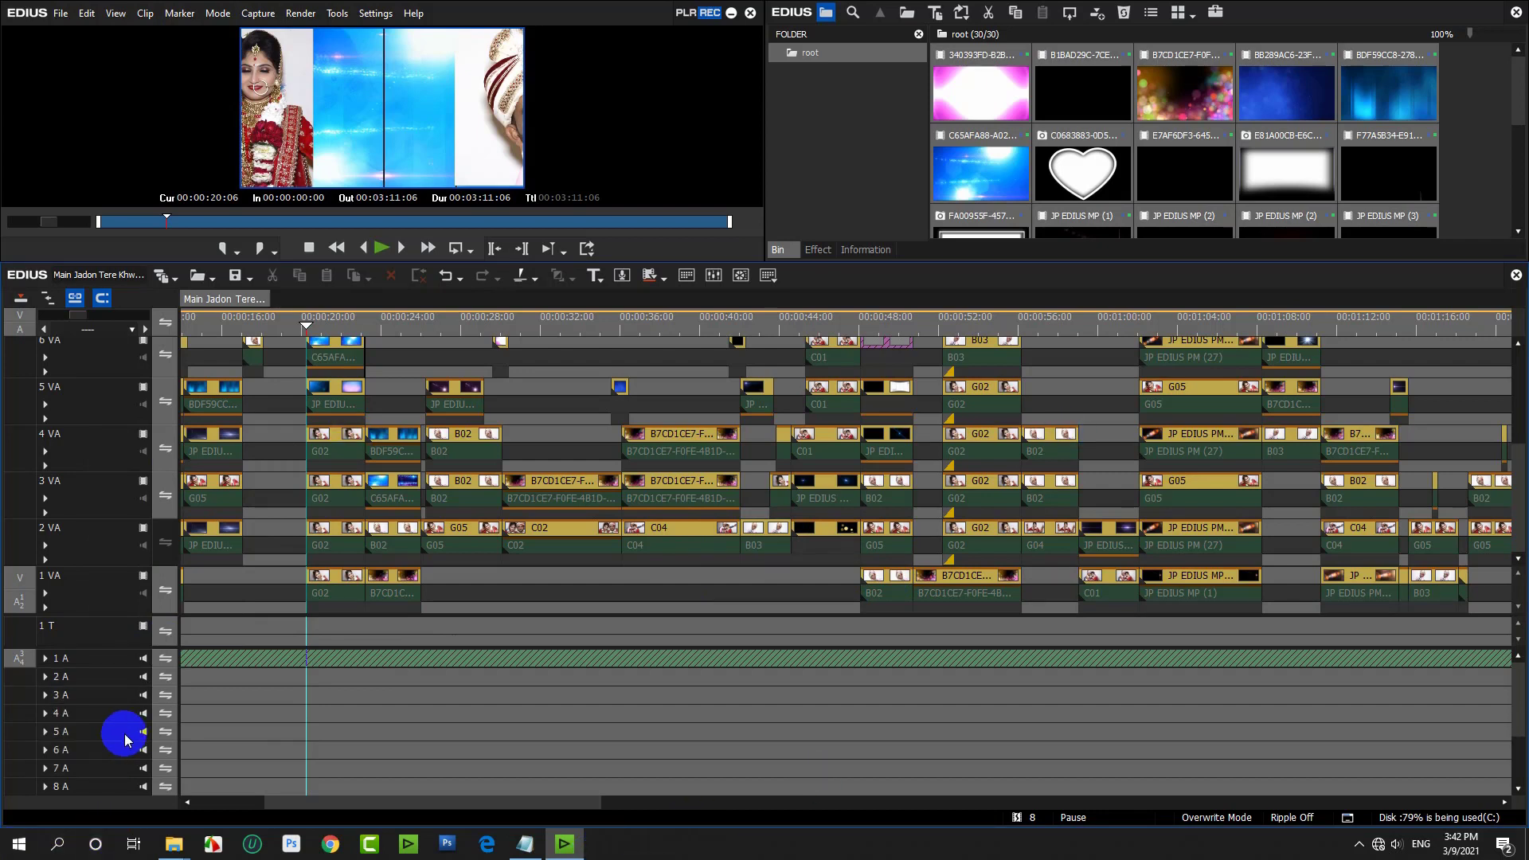
Advance the playhead two frames and delete the remaining empty audio tracks 2 A through 8 A.
key(Right)
key(Right)
drag(93, 792, 95, 676)
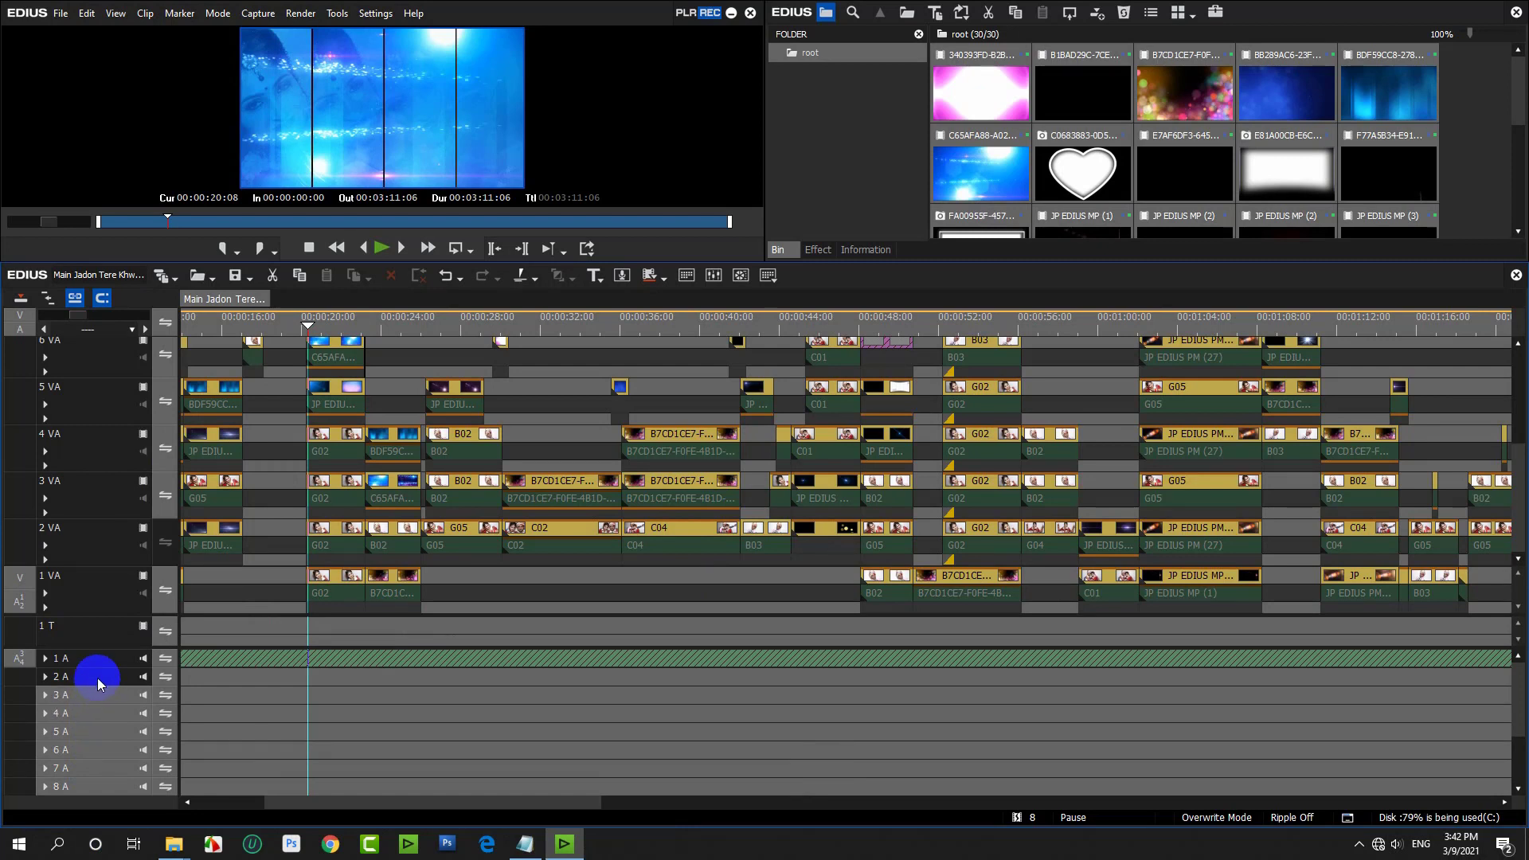
right_click(96, 676)
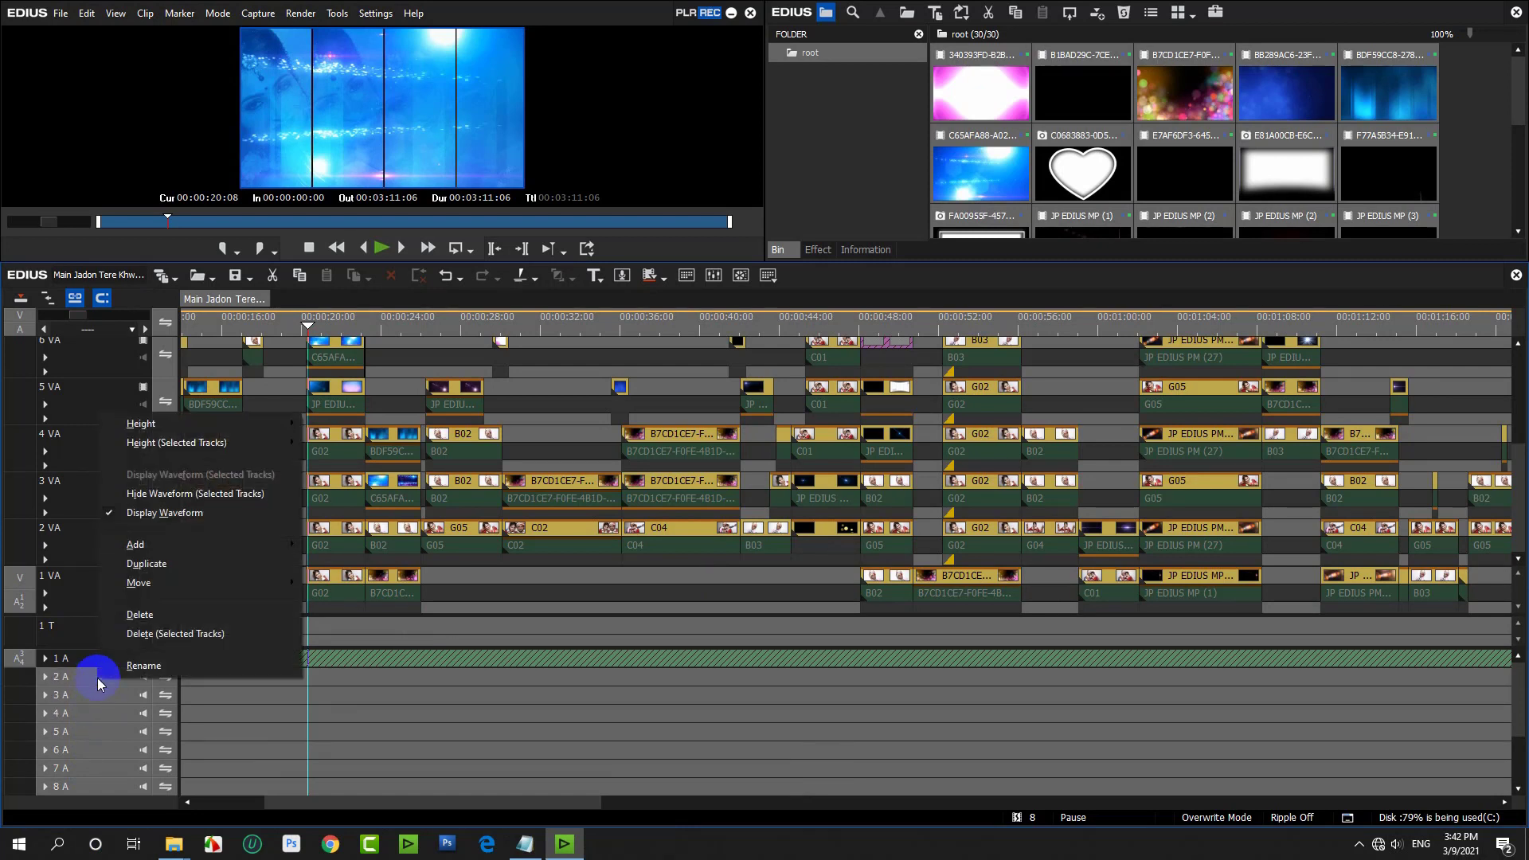
click(181, 633)
click(727, 575)
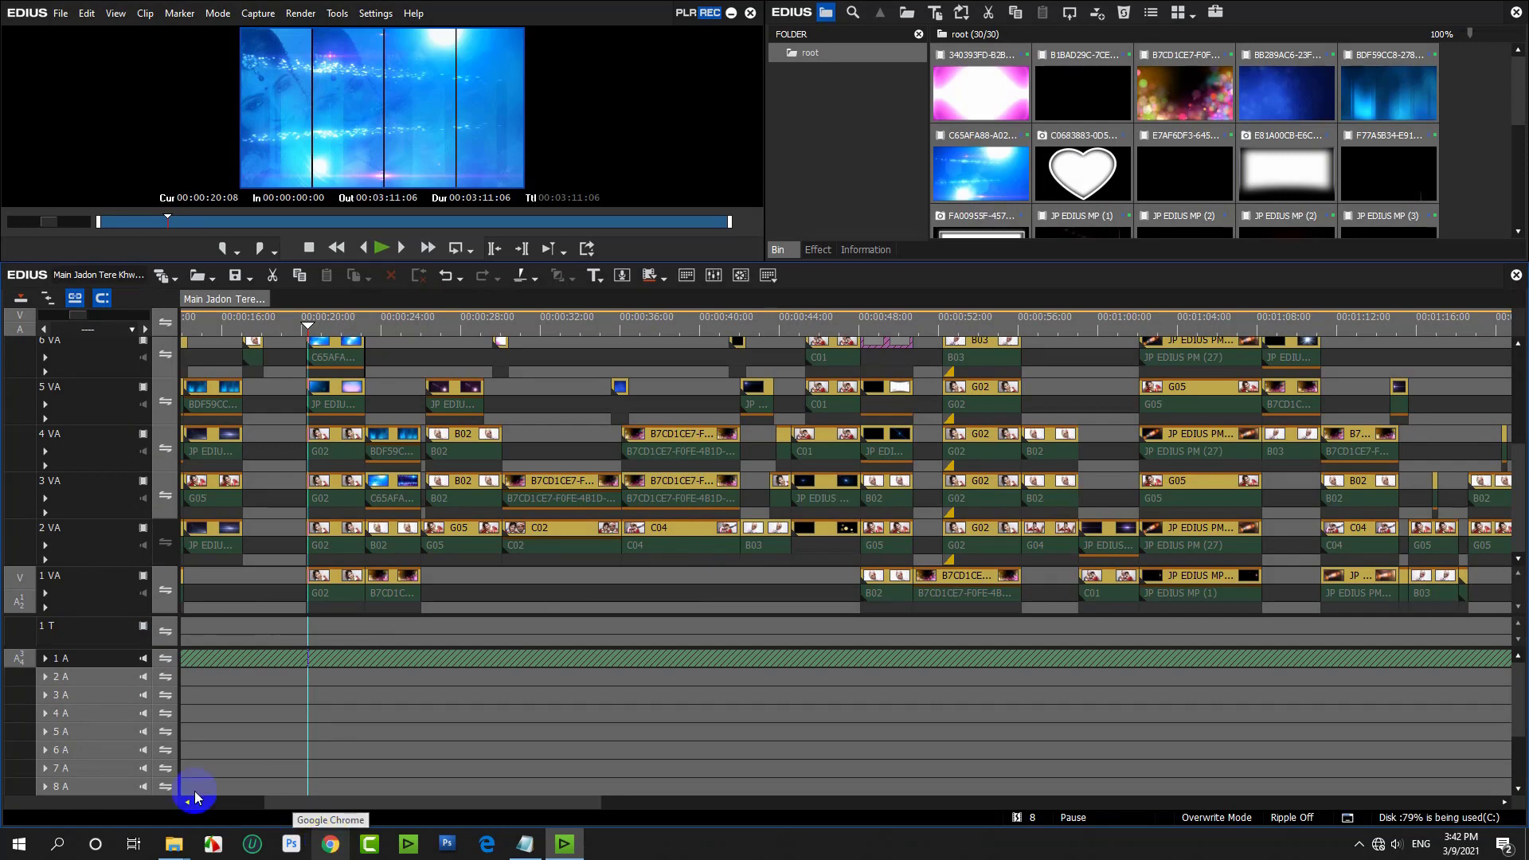
Move the playhead to 00:00:01:12, over the offline clip at the start of track 2 VA.
scroll(106, 724, up, 2)
right_click(106, 723)
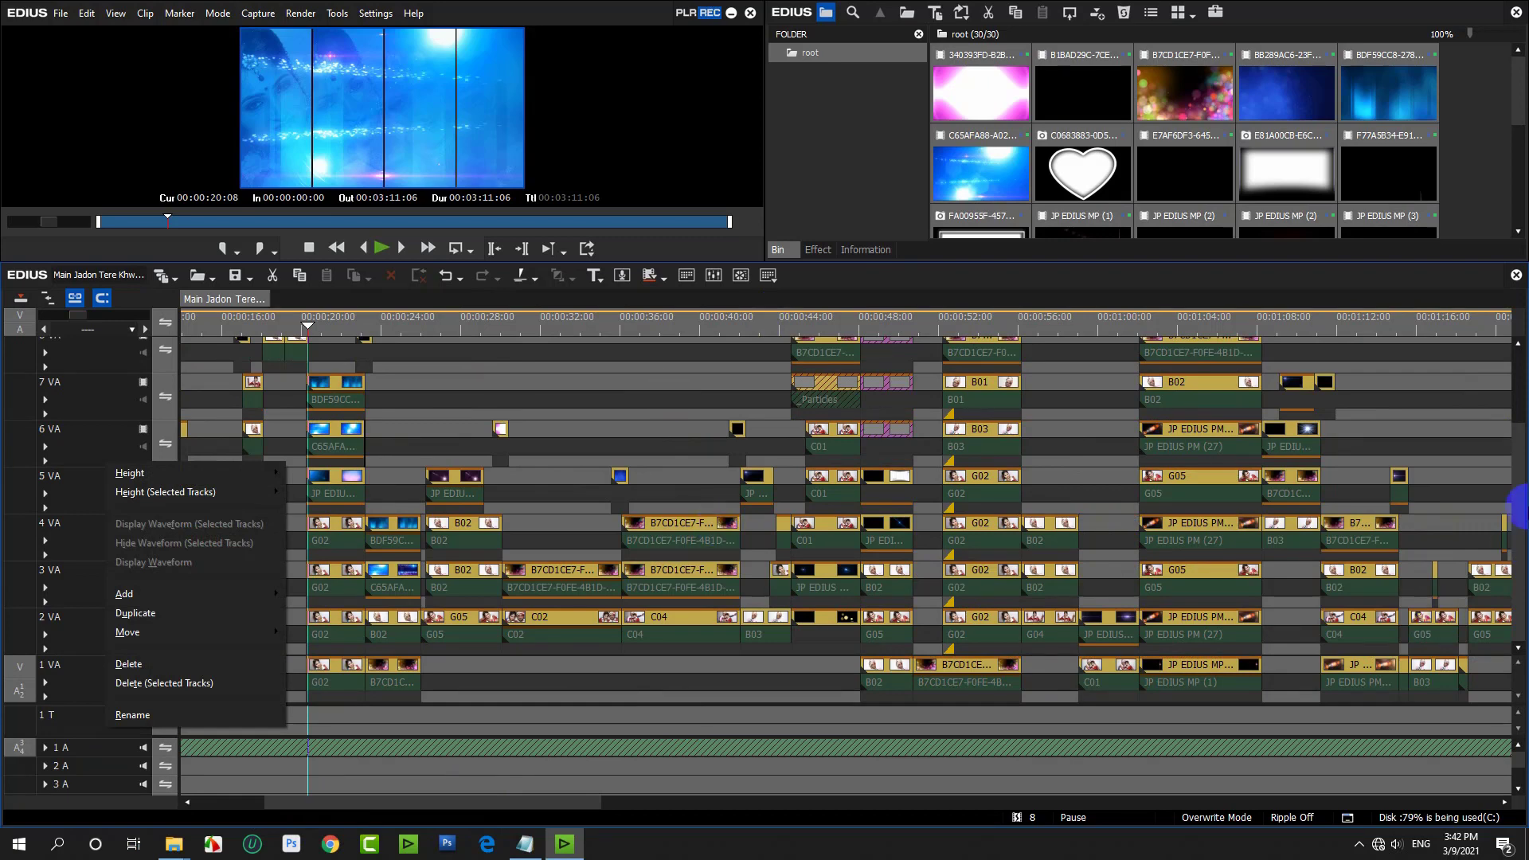
drag(1522, 488, 1515, 523)
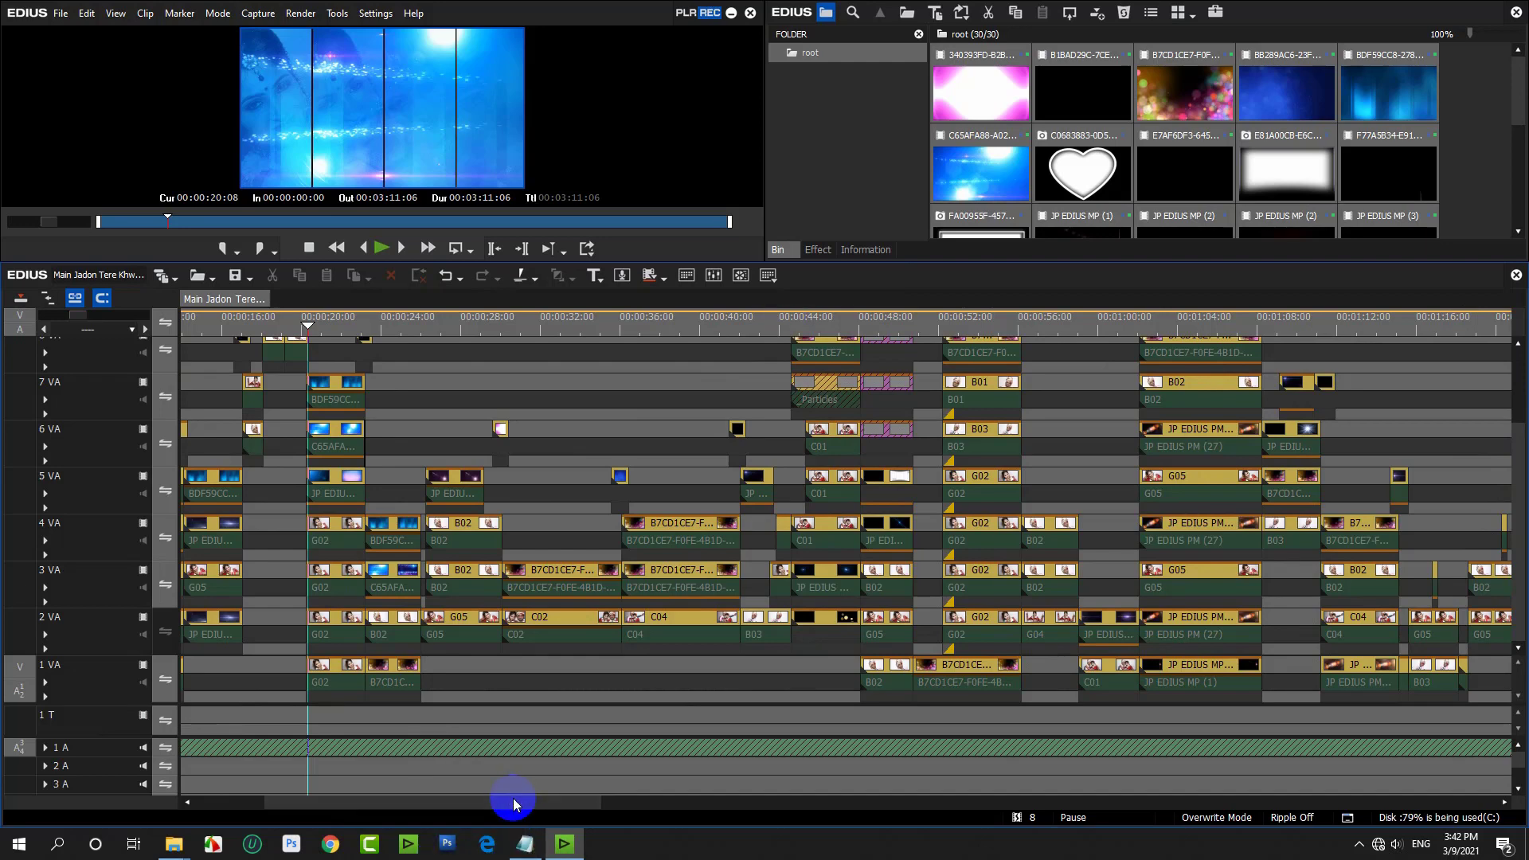
drag(514, 802, 259, 820)
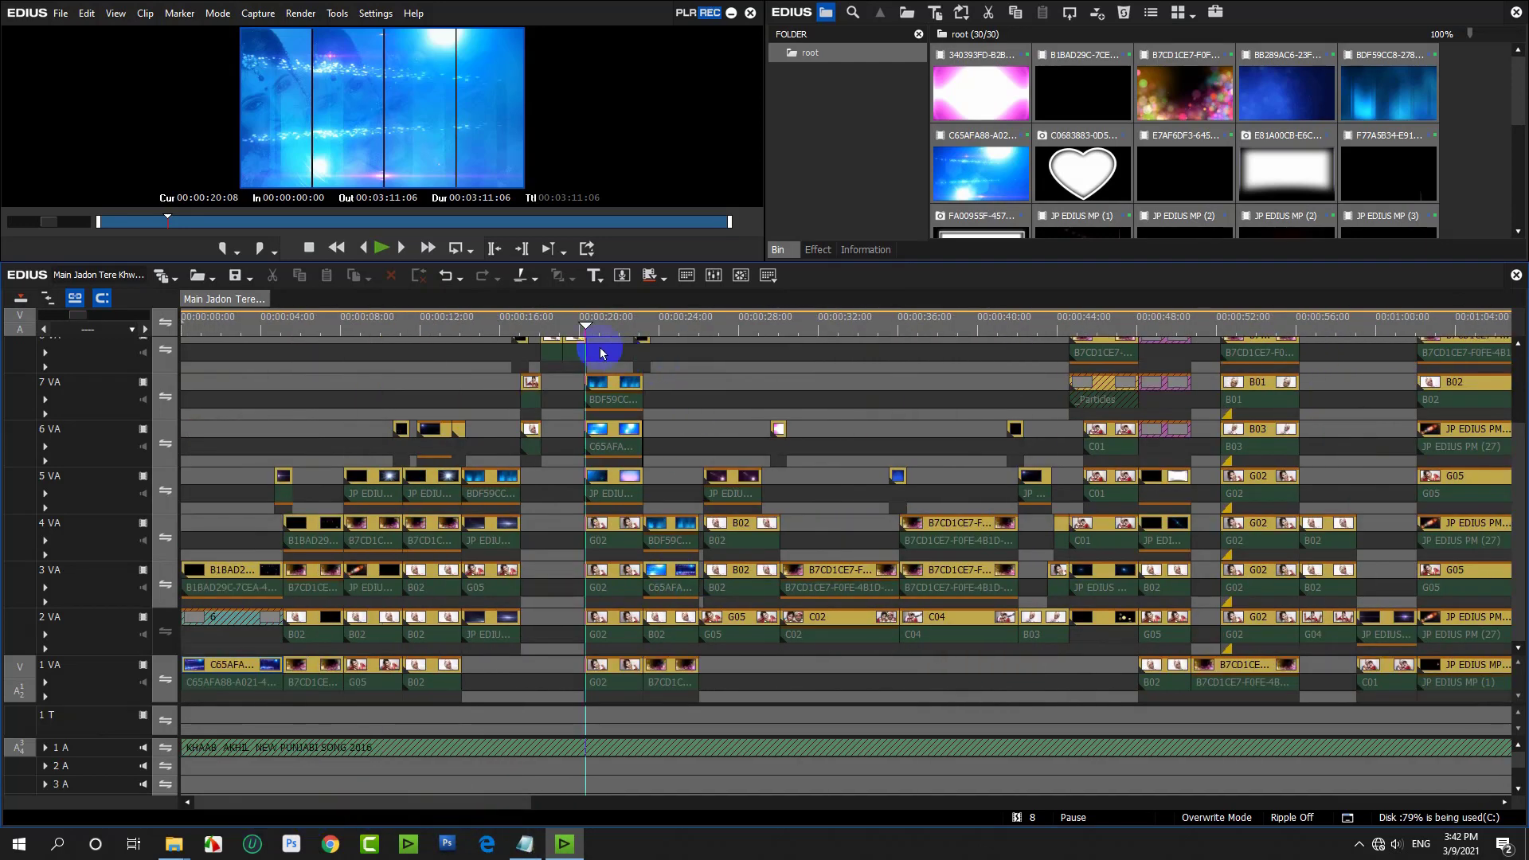
drag(586, 327, 243, 627)
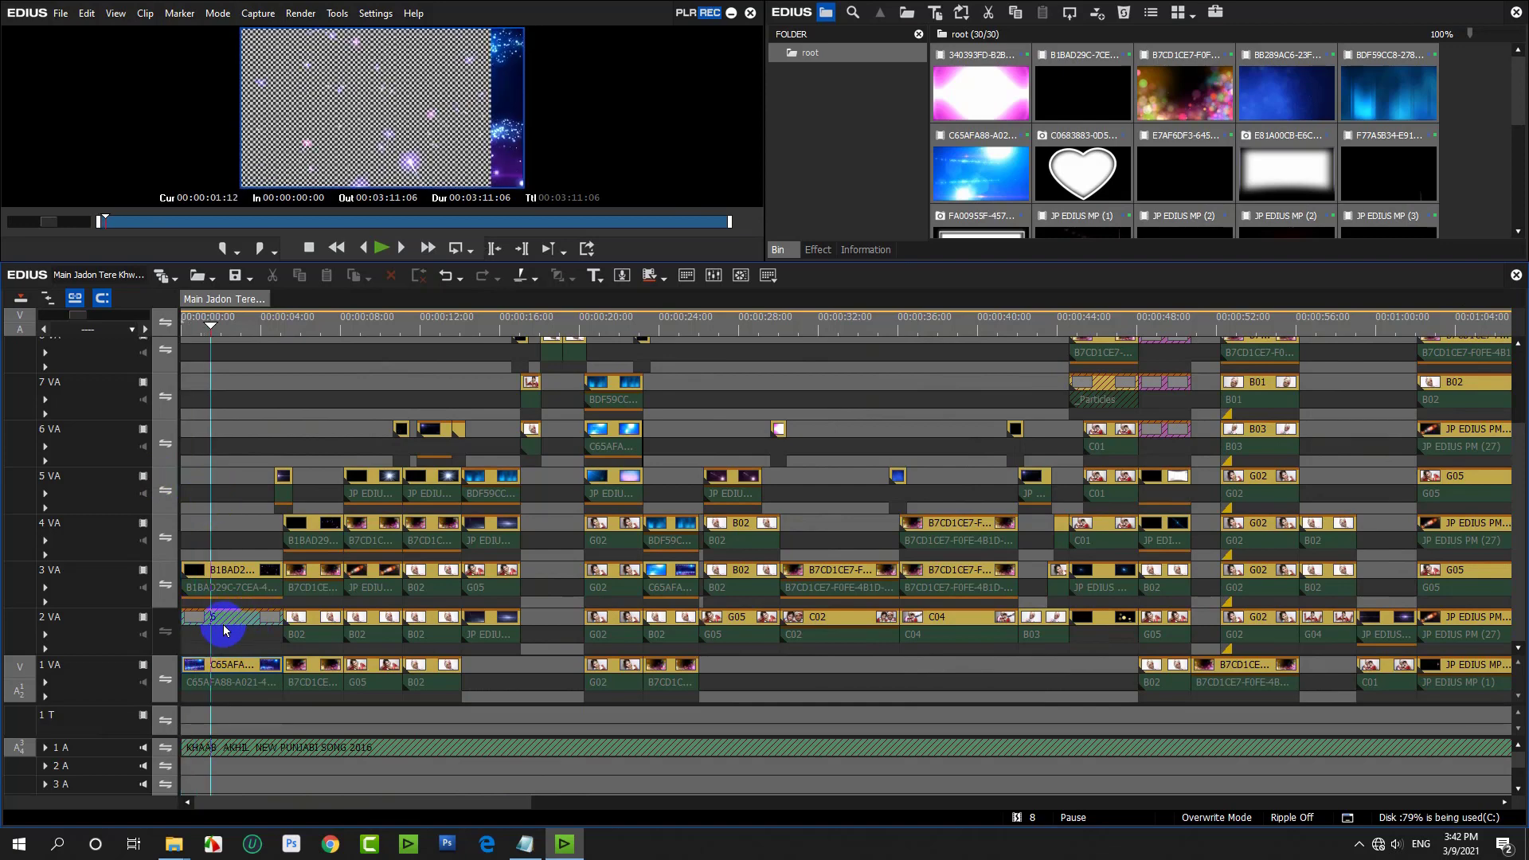
Switch to the Windows desktop and open the CopyFiles folder inside TOP 5 EDIUS PROJECT's Consolidate folder.
click(729, 16)
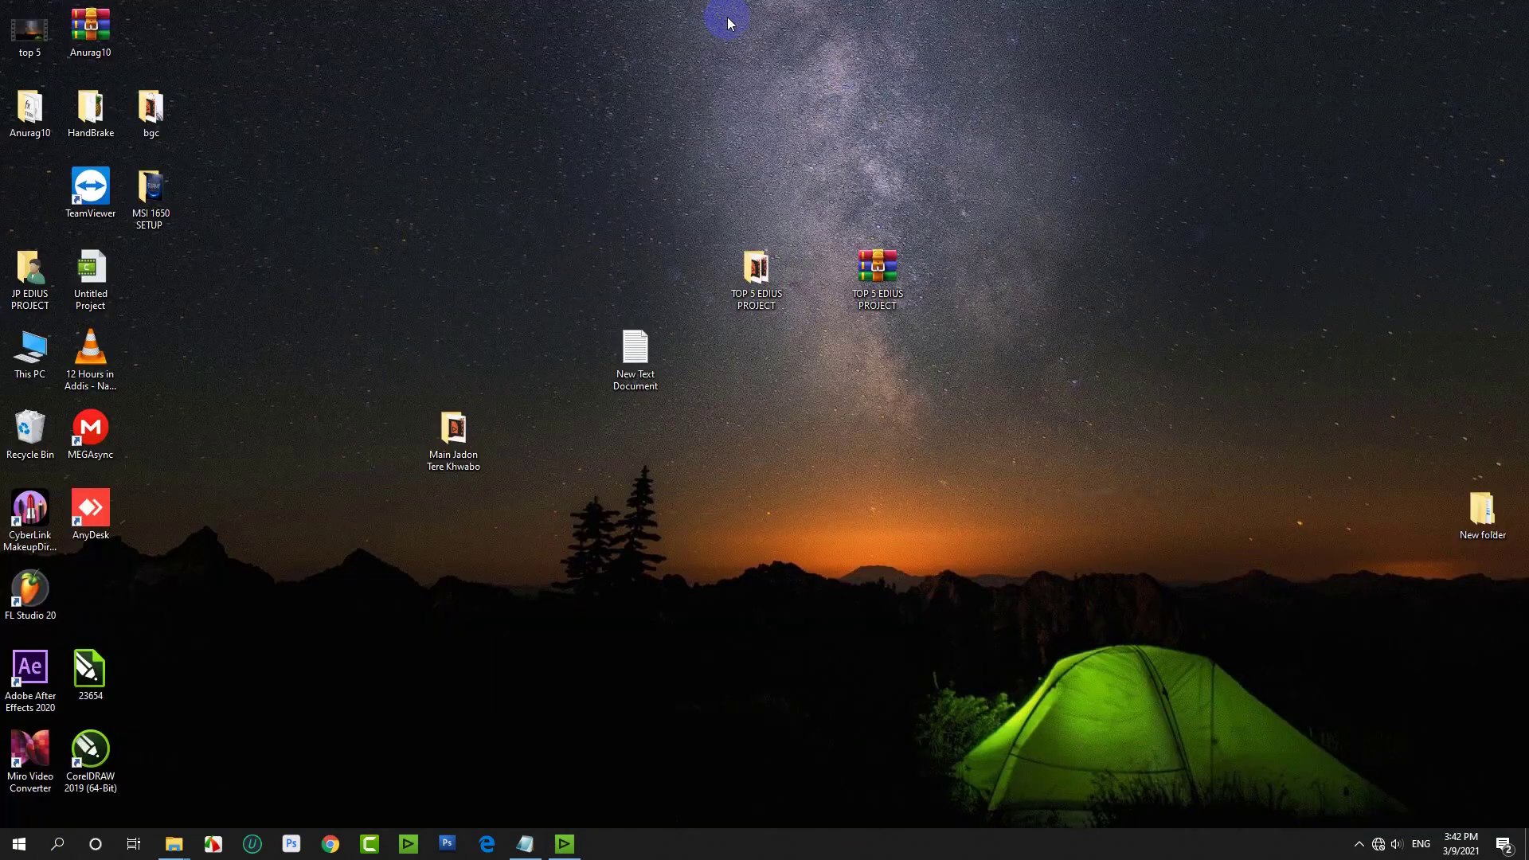
click(479, 447)
click(522, 419)
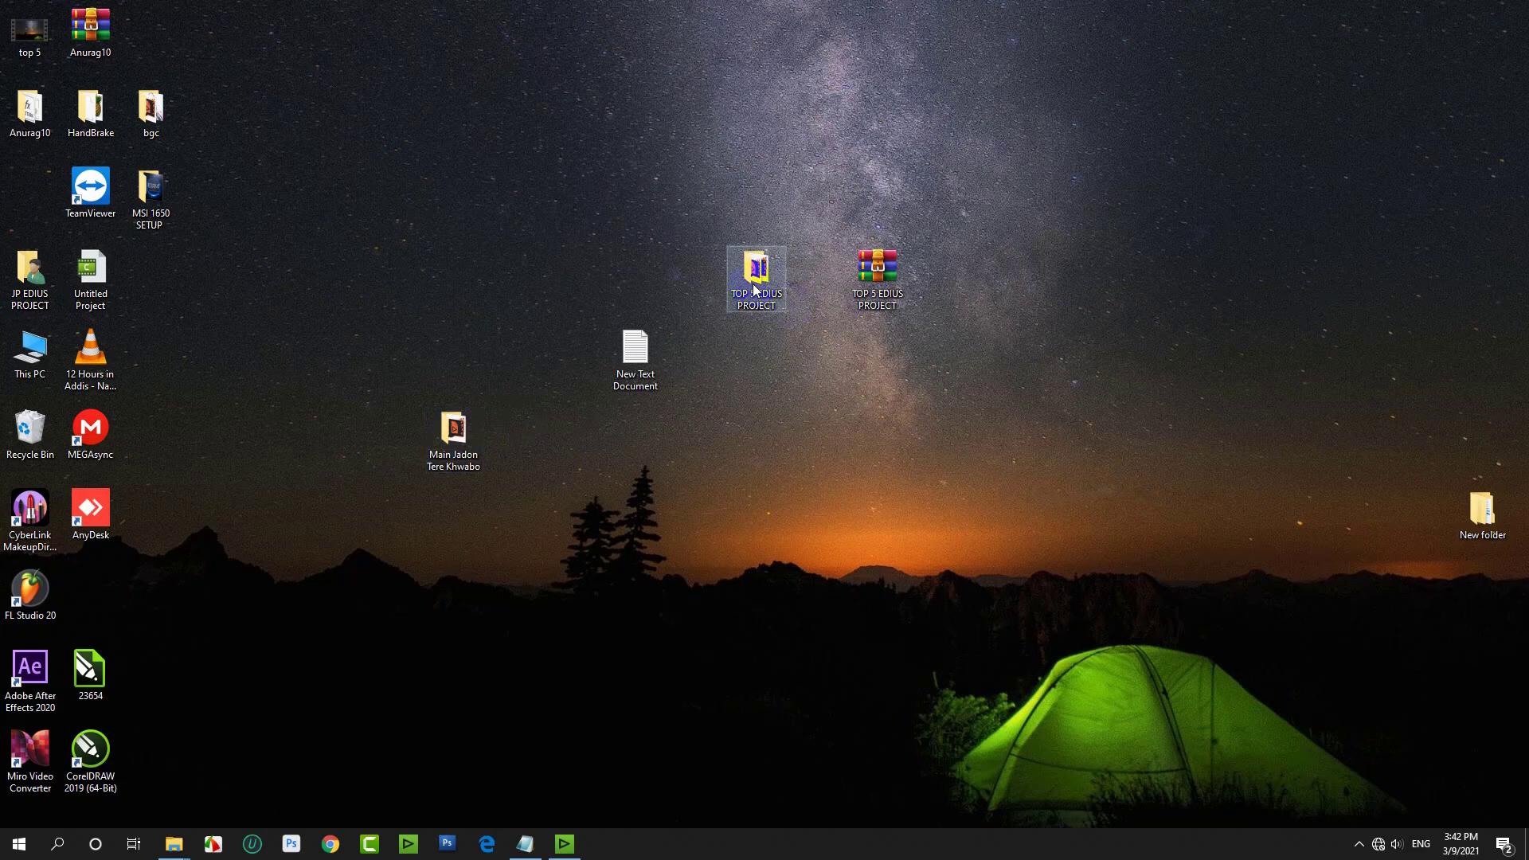
double_click(754, 274)
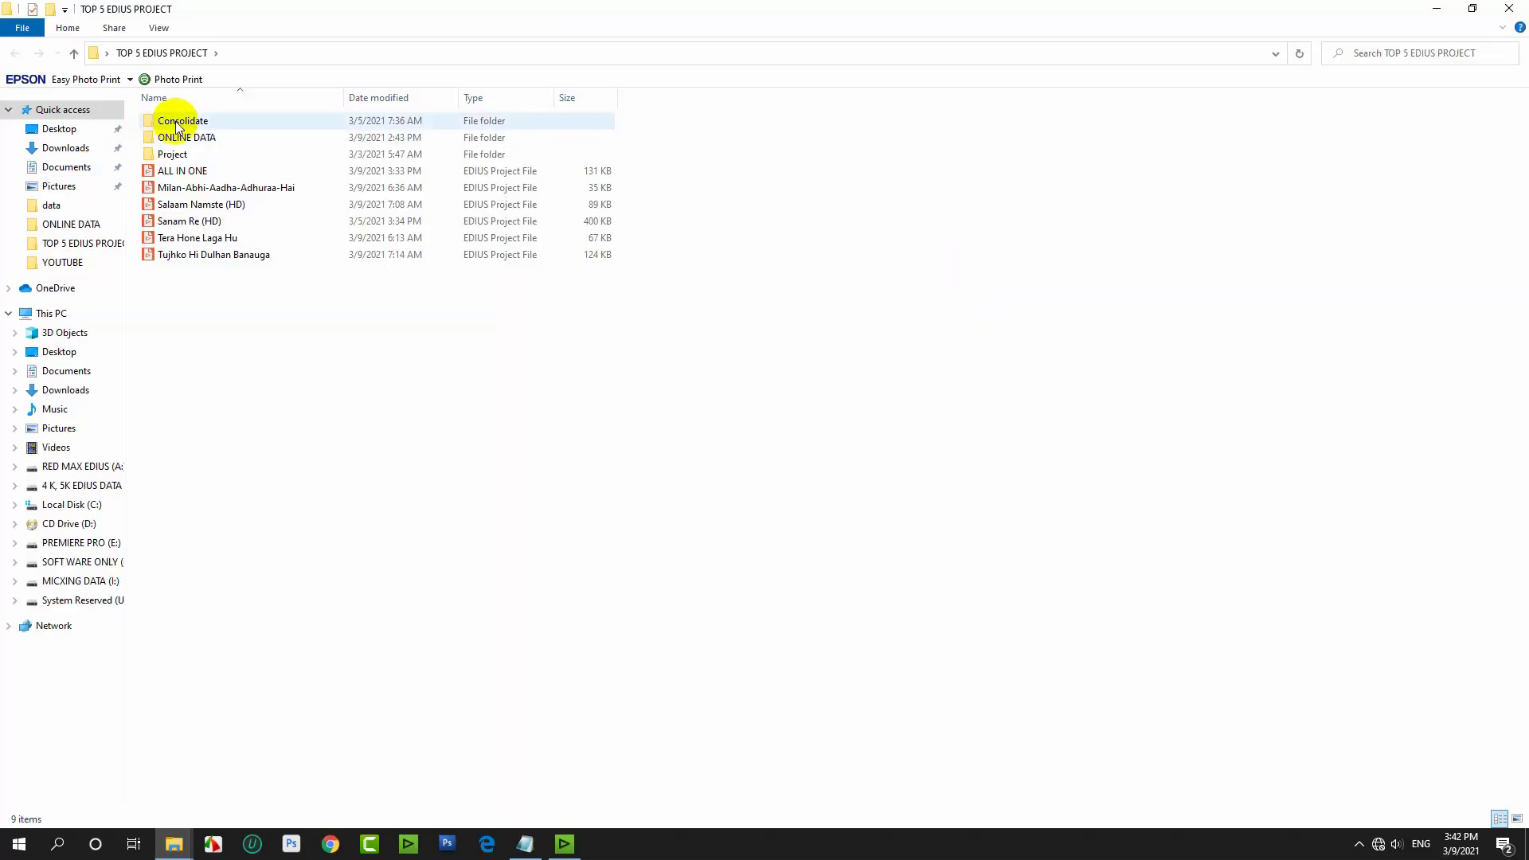
double_click(175, 121)
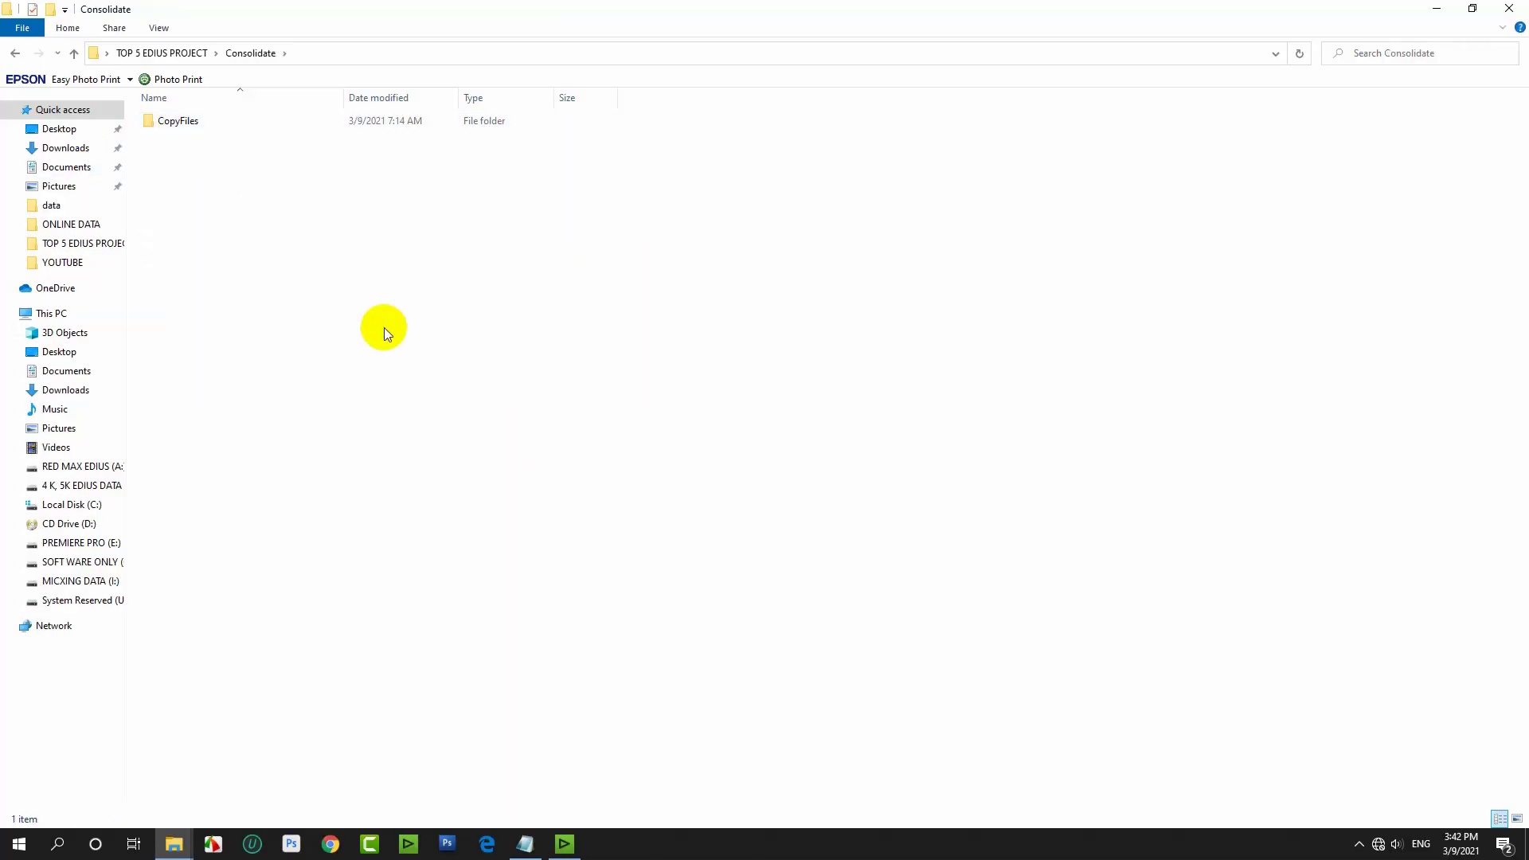
double_click(177, 121)
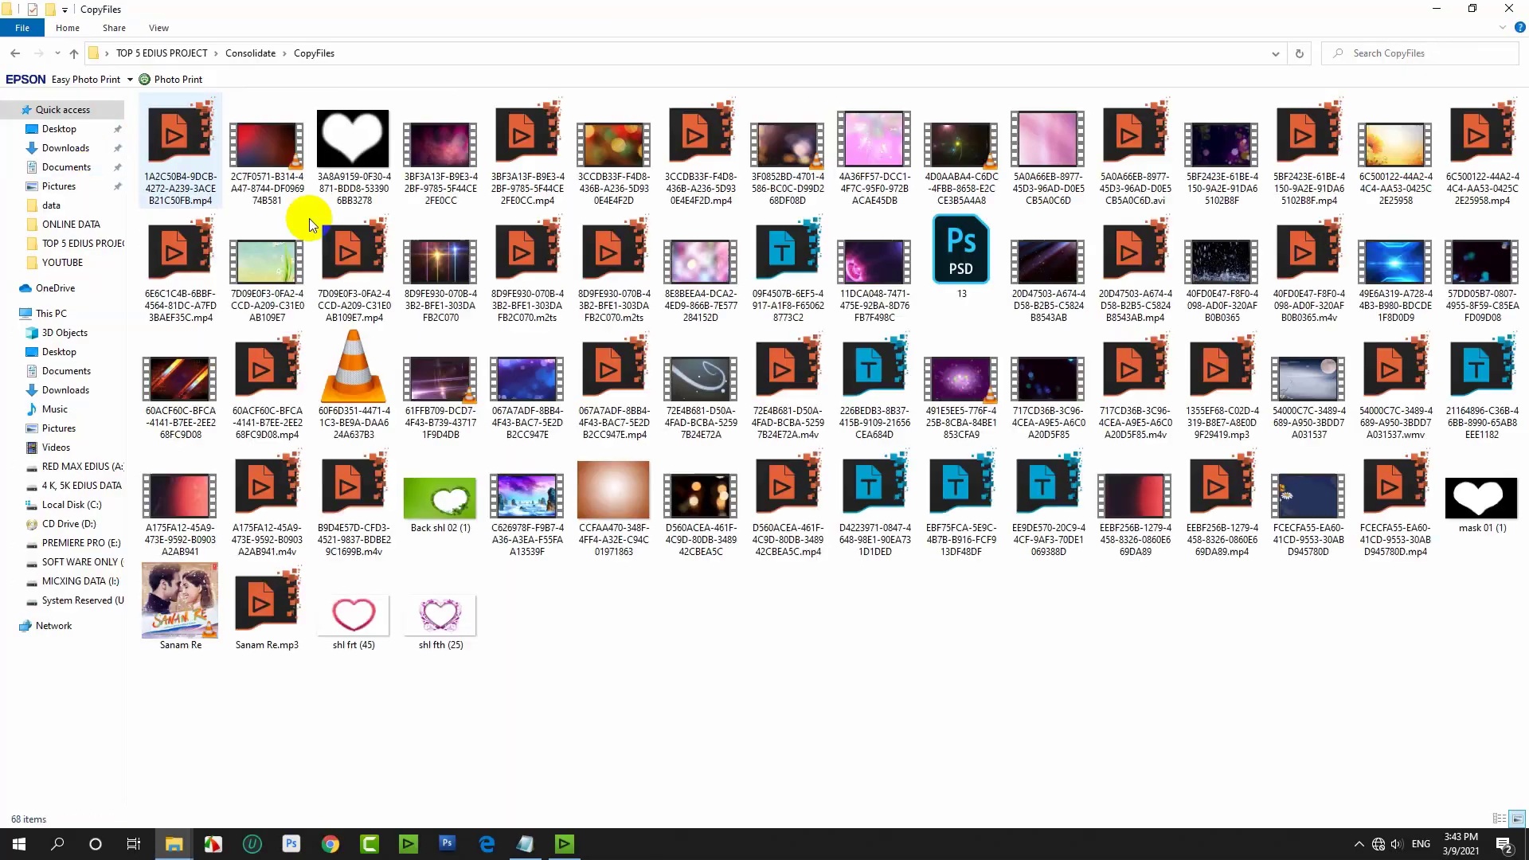
Copy the three adjacent title files beginning D4223971, EBF75FCA and EE9DE570, and close the CopyFiles folder.
click(879, 512)
shift+click(1046, 489)
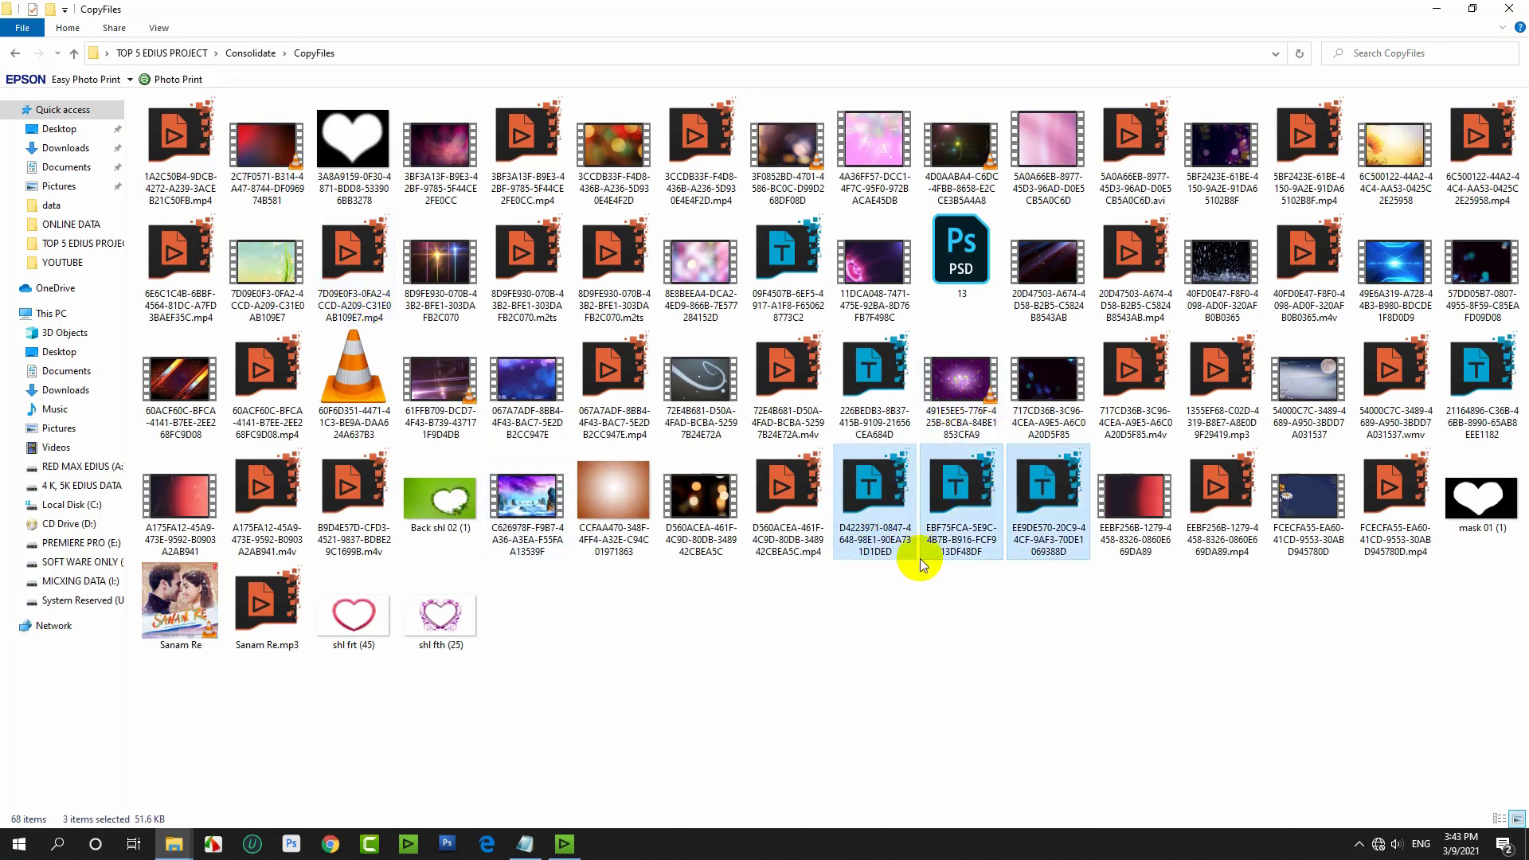
click(174, 846)
mouse_move(470, 808)
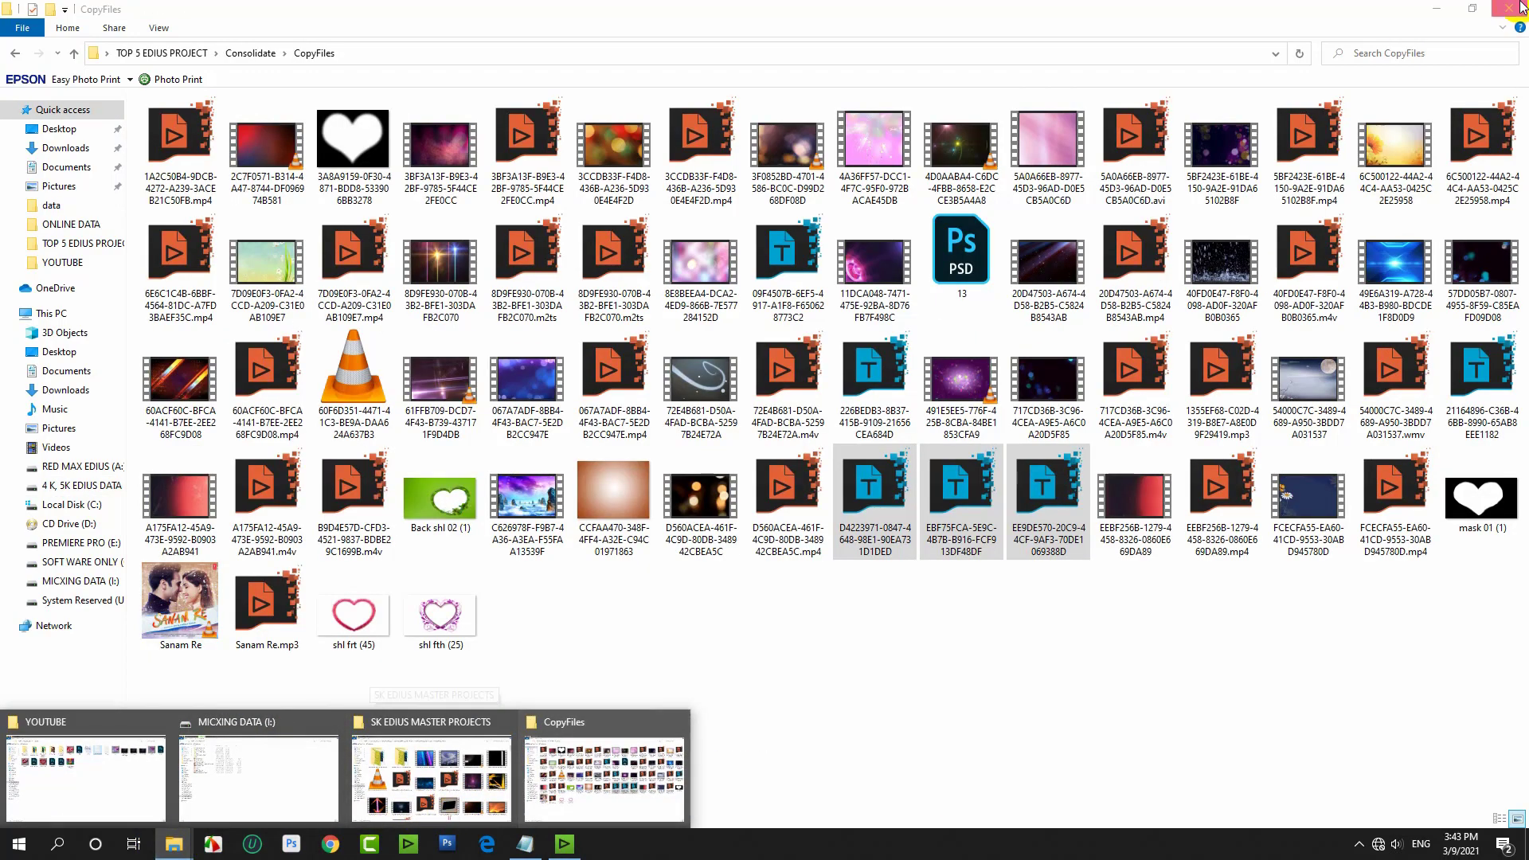
click(603, 779)
click(1516, 8)
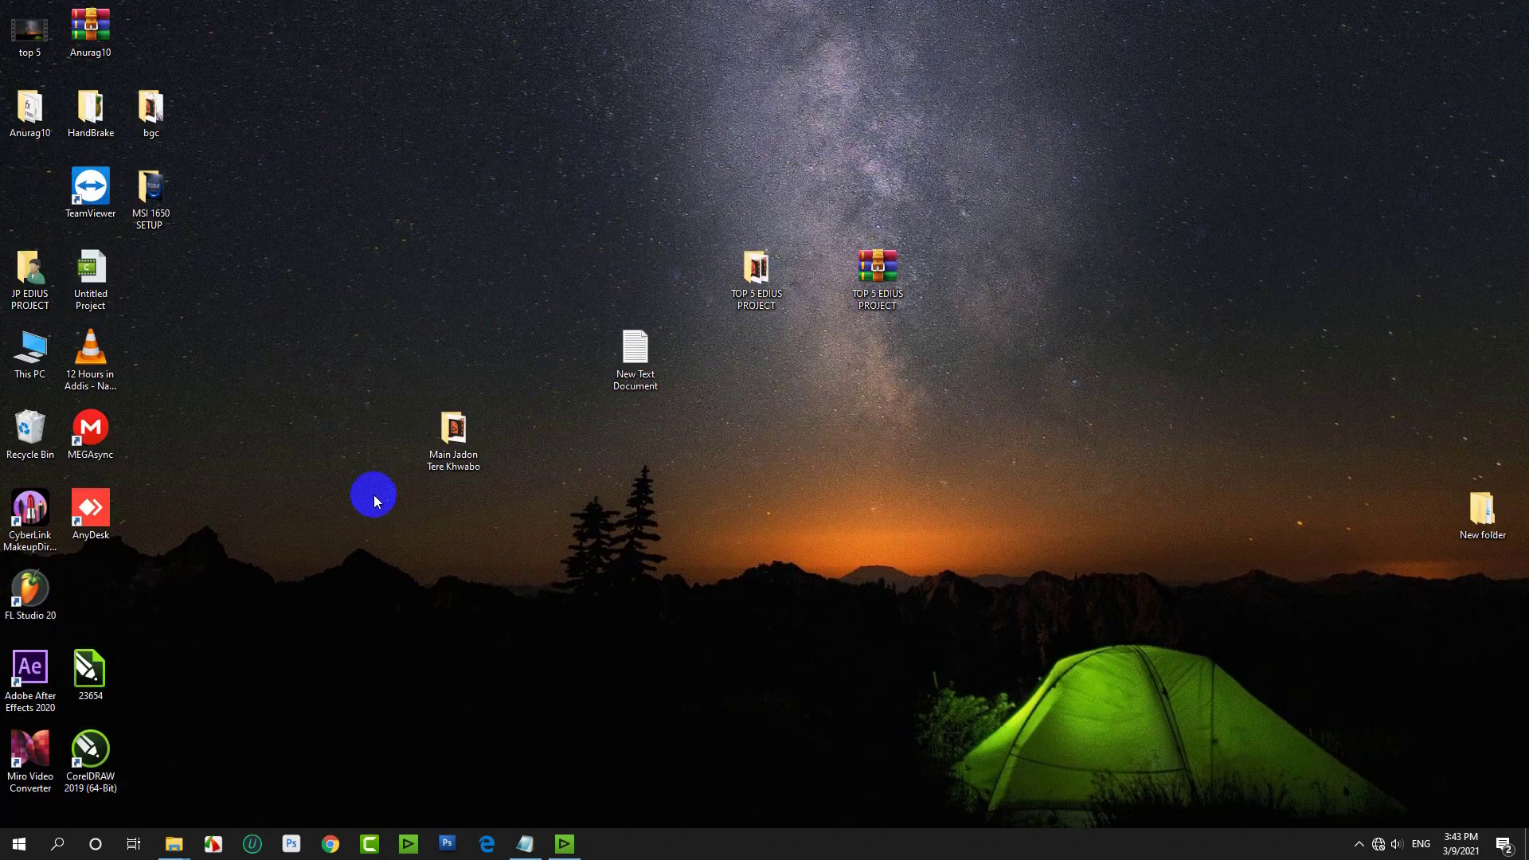
Paste the copied title files into the data folder of Main Jadon Tere Khwabo and switch back to EDIUS.
double_click(445, 452)
double_click(183, 122)
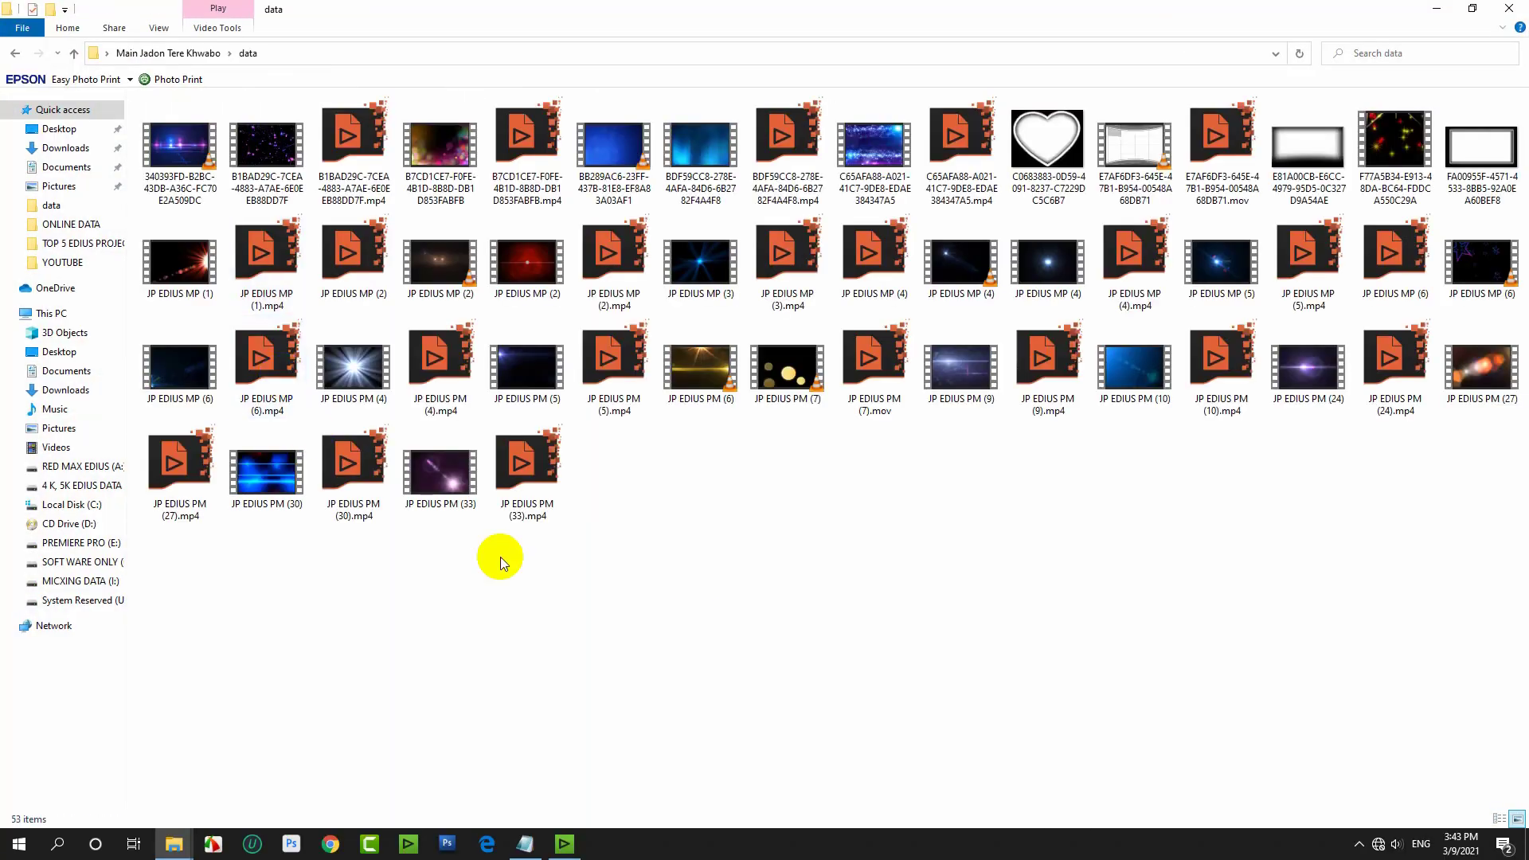
right_click(695, 580)
click(787, 694)
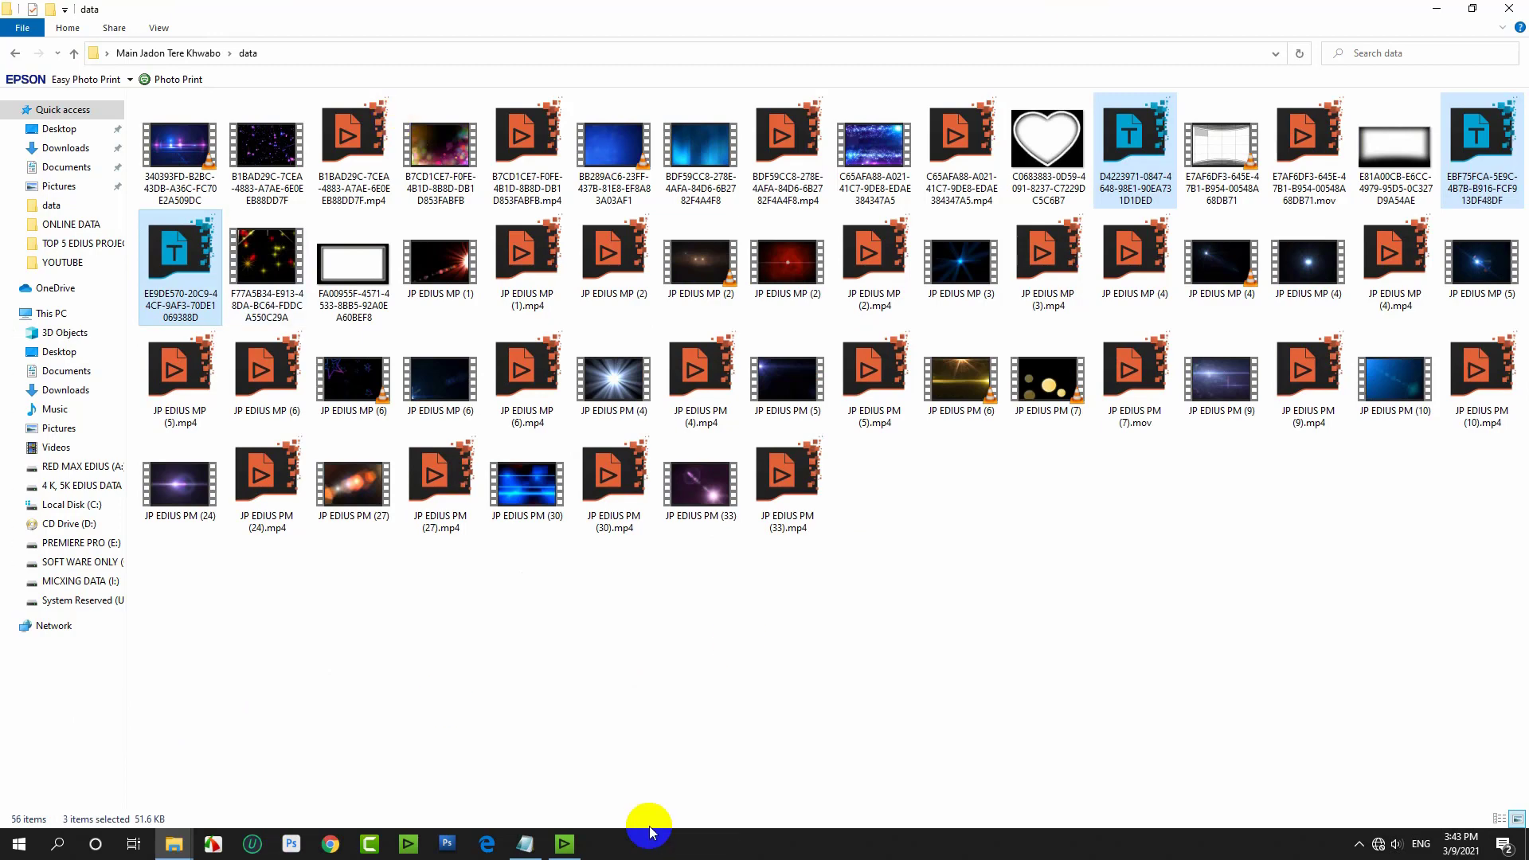
click(564, 846)
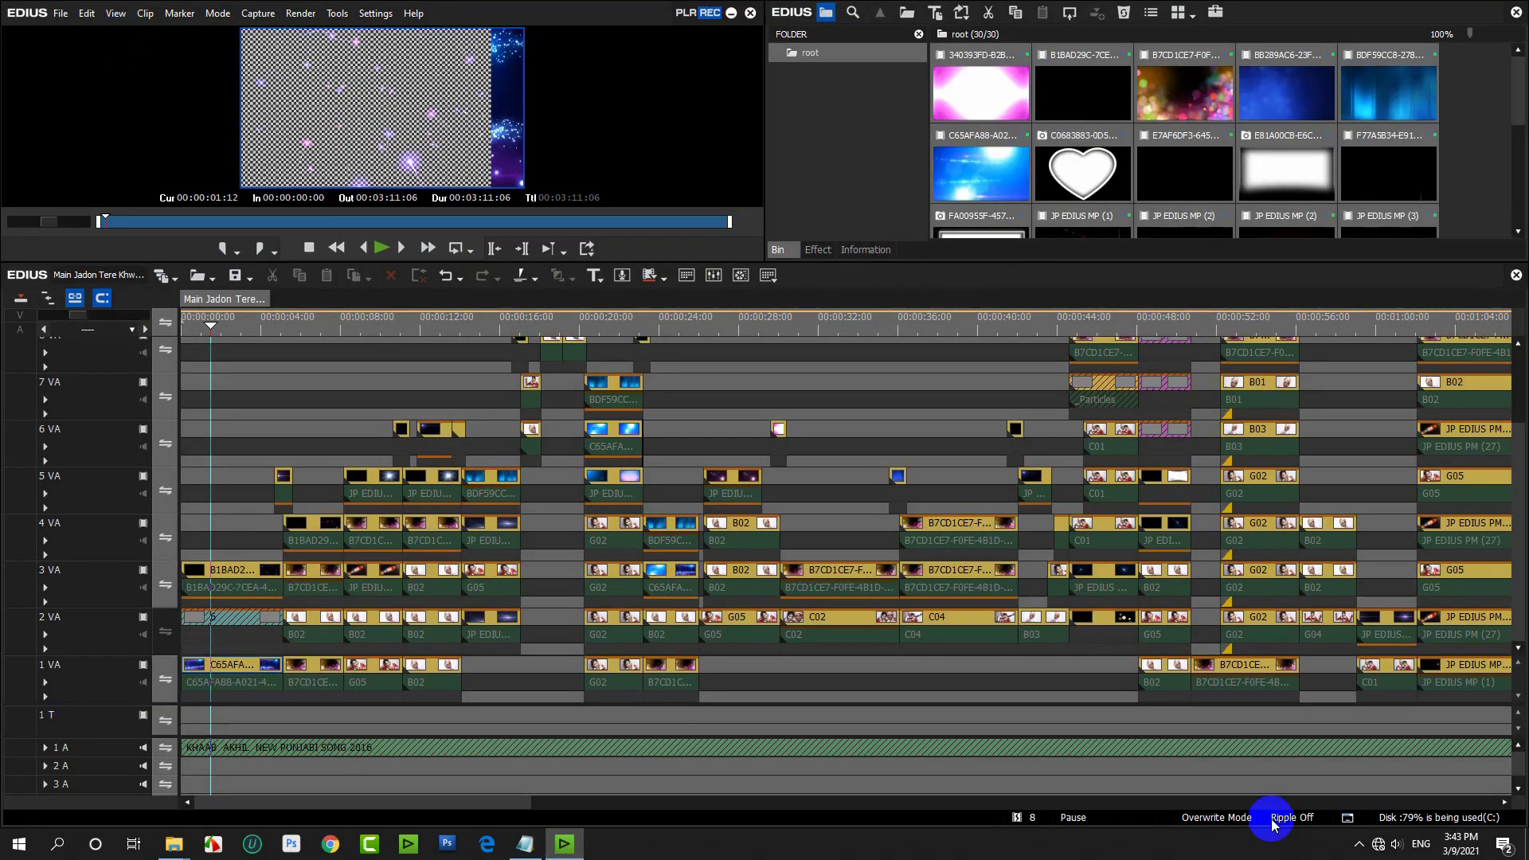
Relink the missing title 7.etl to the D4223971 file and 6.etl to the EBF75FCA file from the data folder.
click(1029, 824)
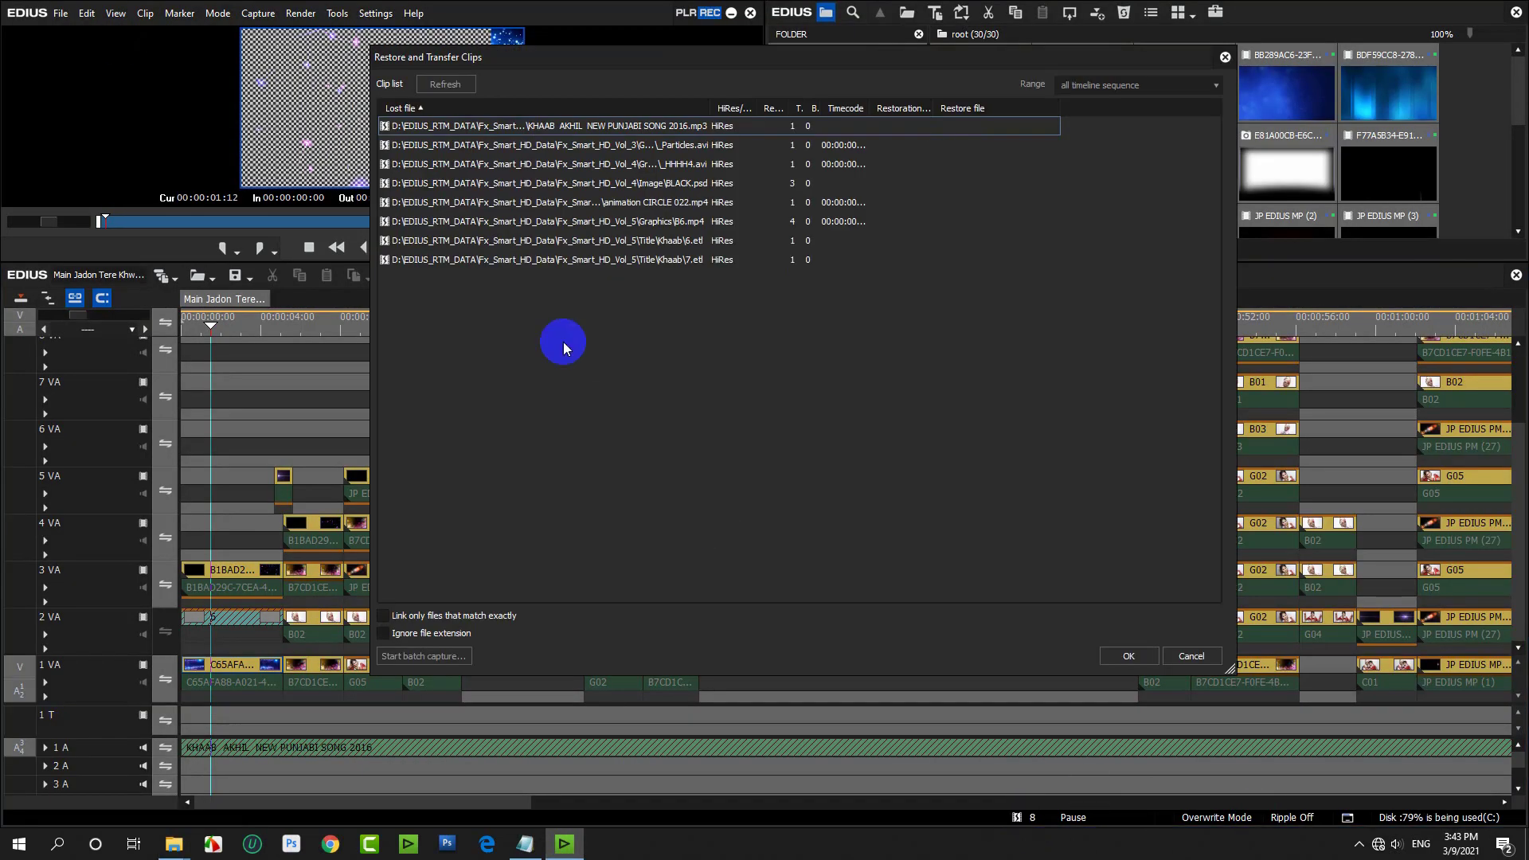
double_click(657, 263)
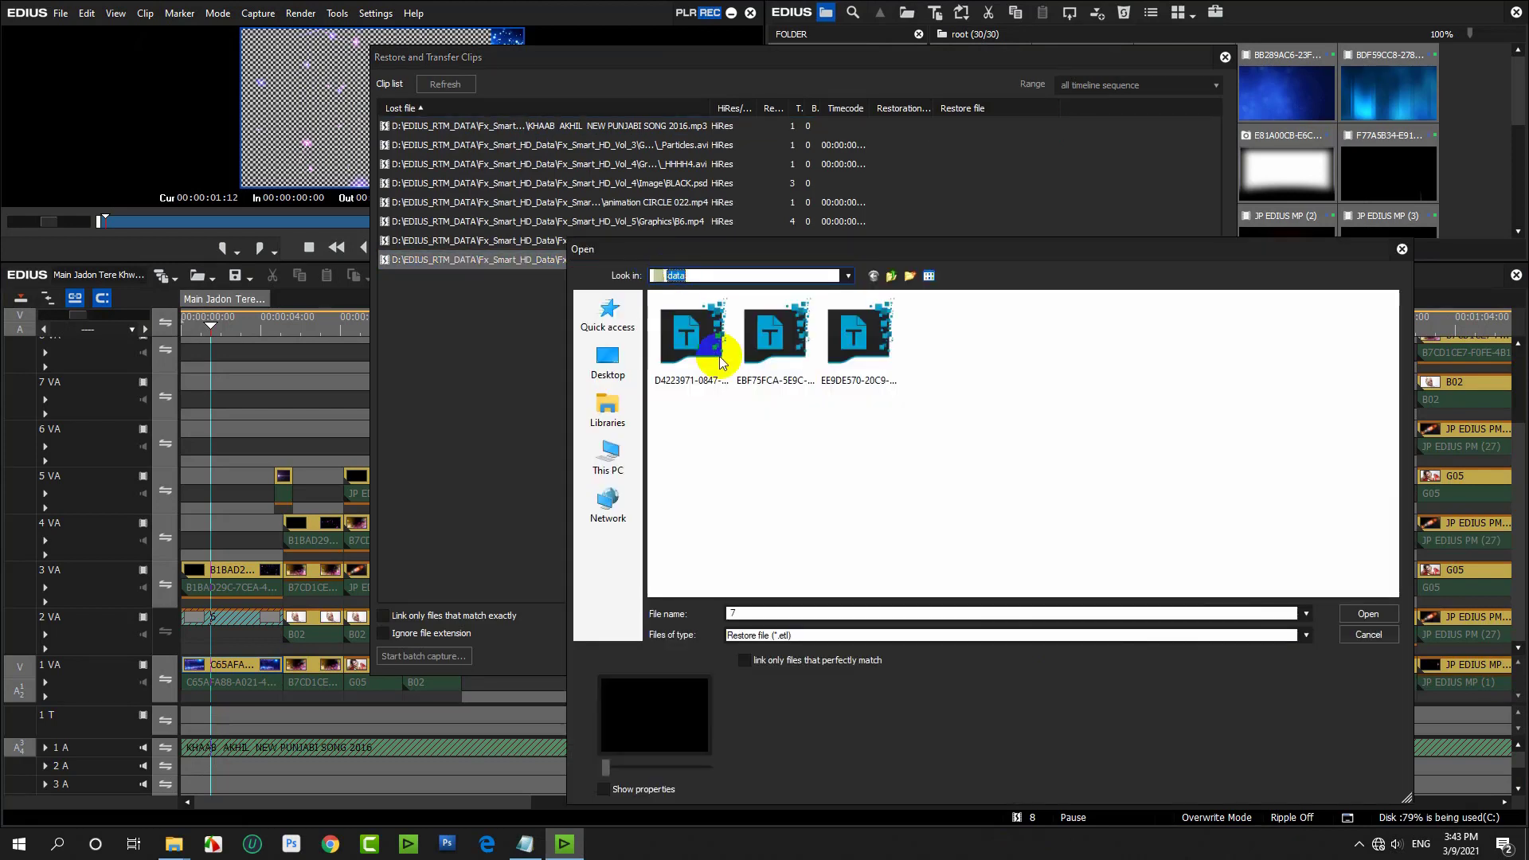
double_click(699, 334)
double_click(679, 240)
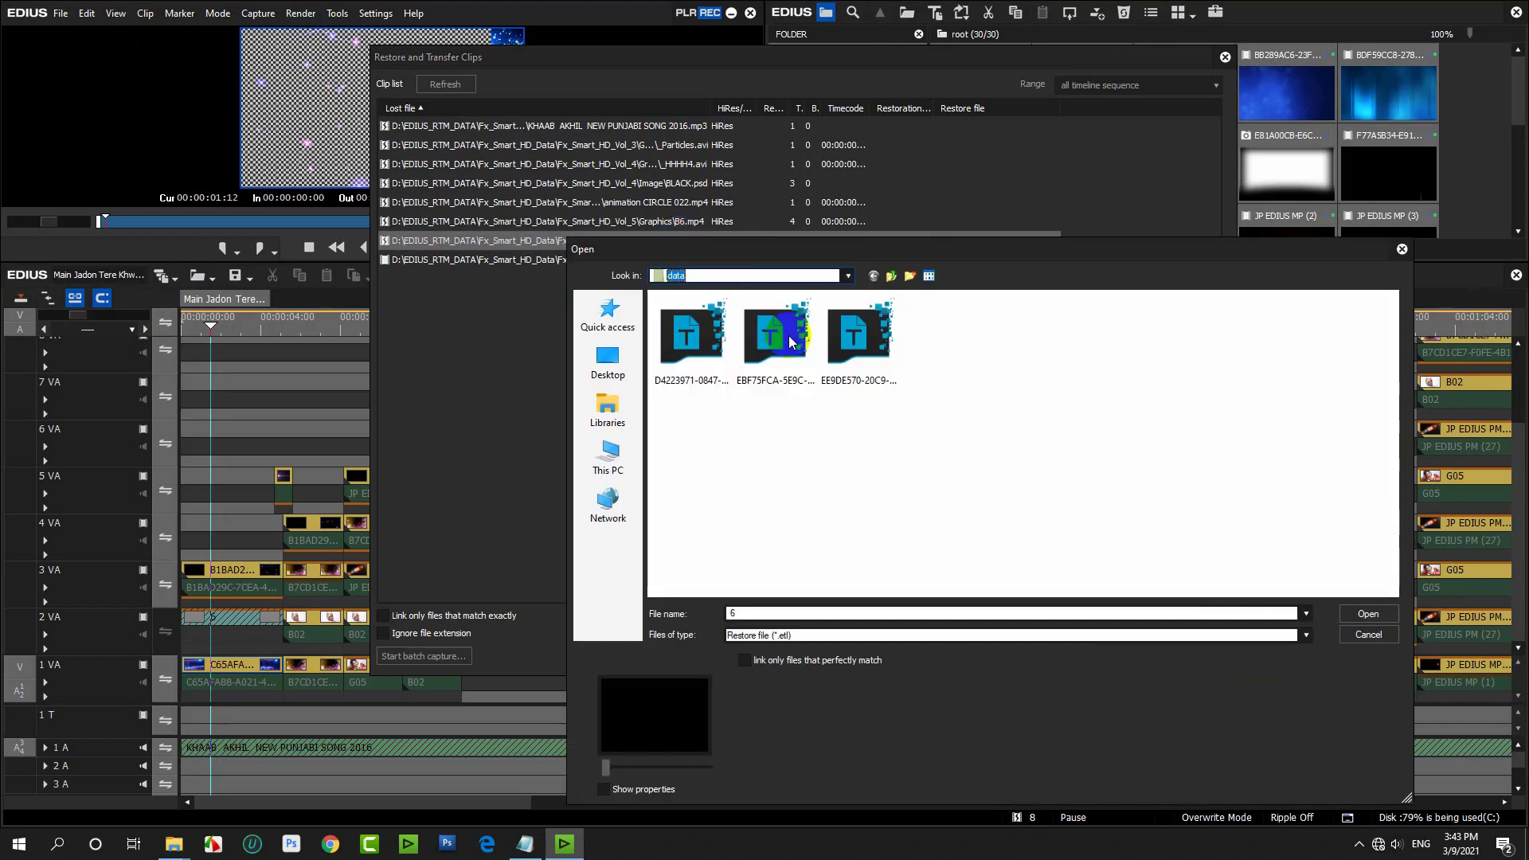
double_click(761, 334)
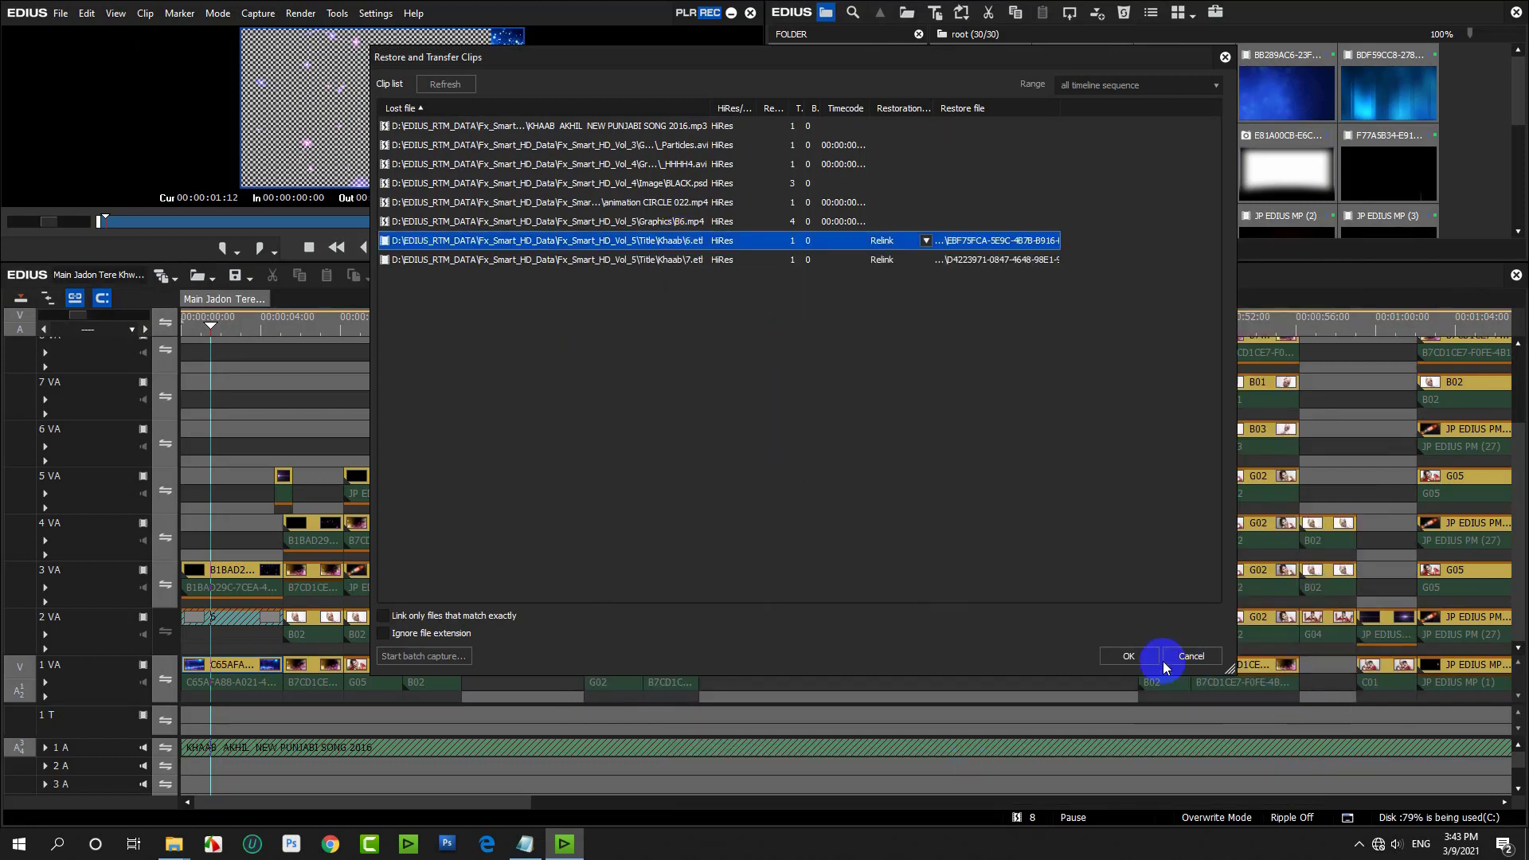
click(1125, 658)
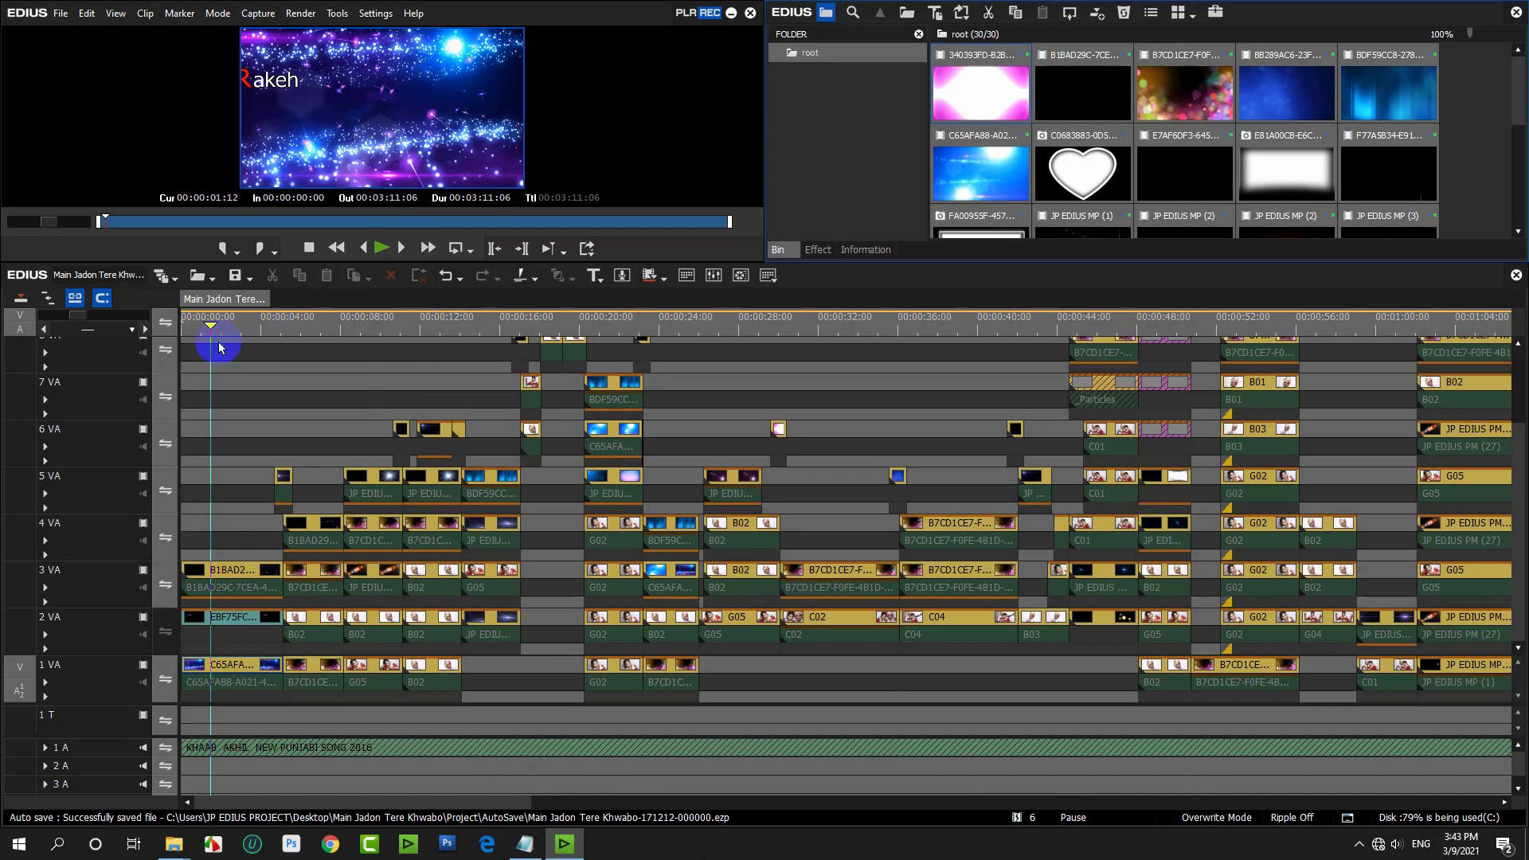
Edit the title at the start of track 2 VA, inserting xxx after the k in its white text, and save it.
drag(219, 348, 165, 364)
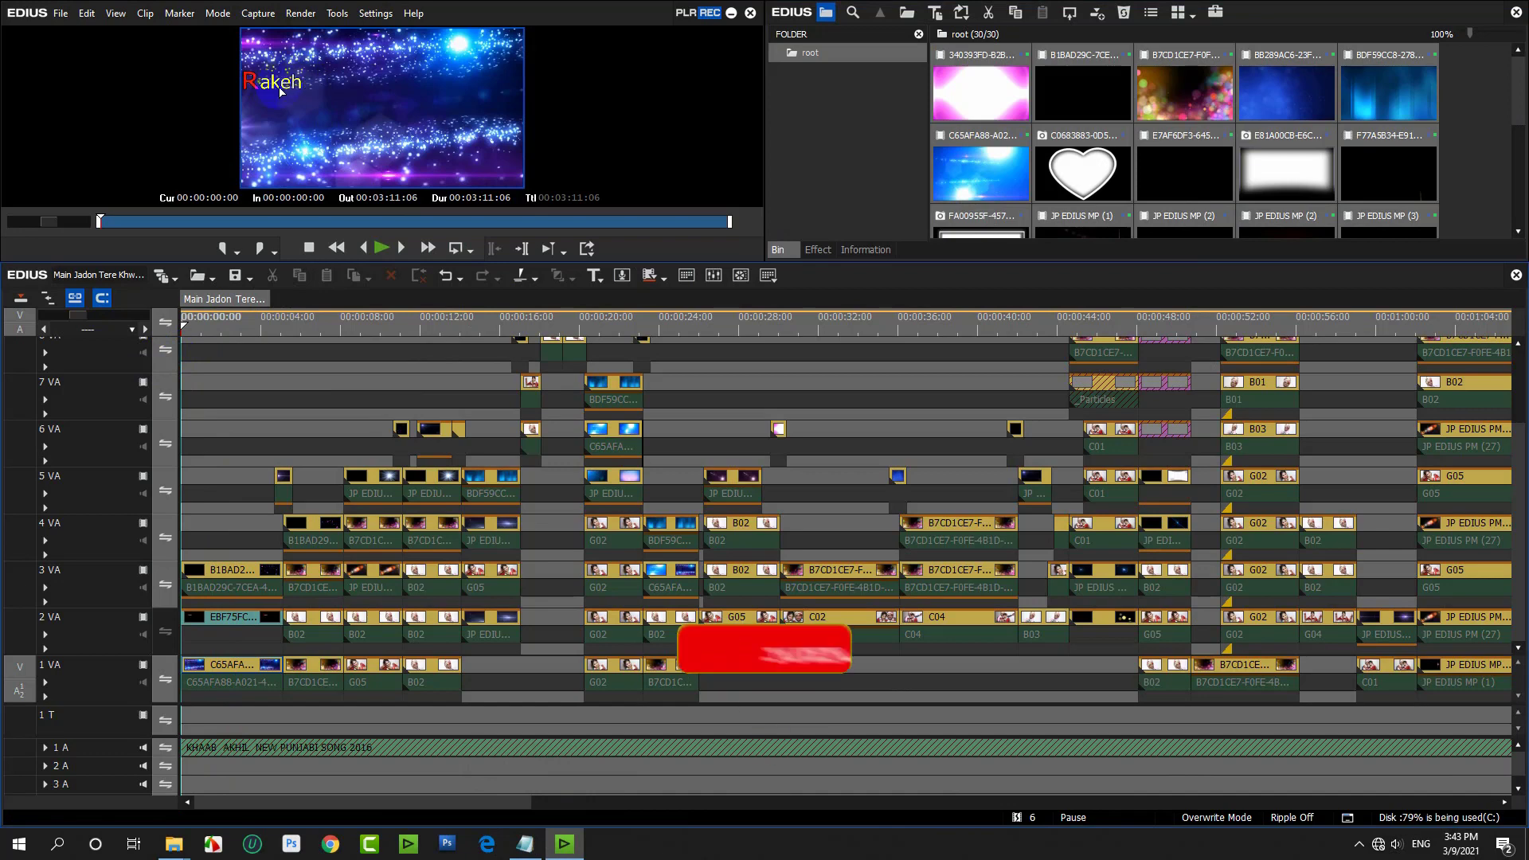
double_click(230, 617)
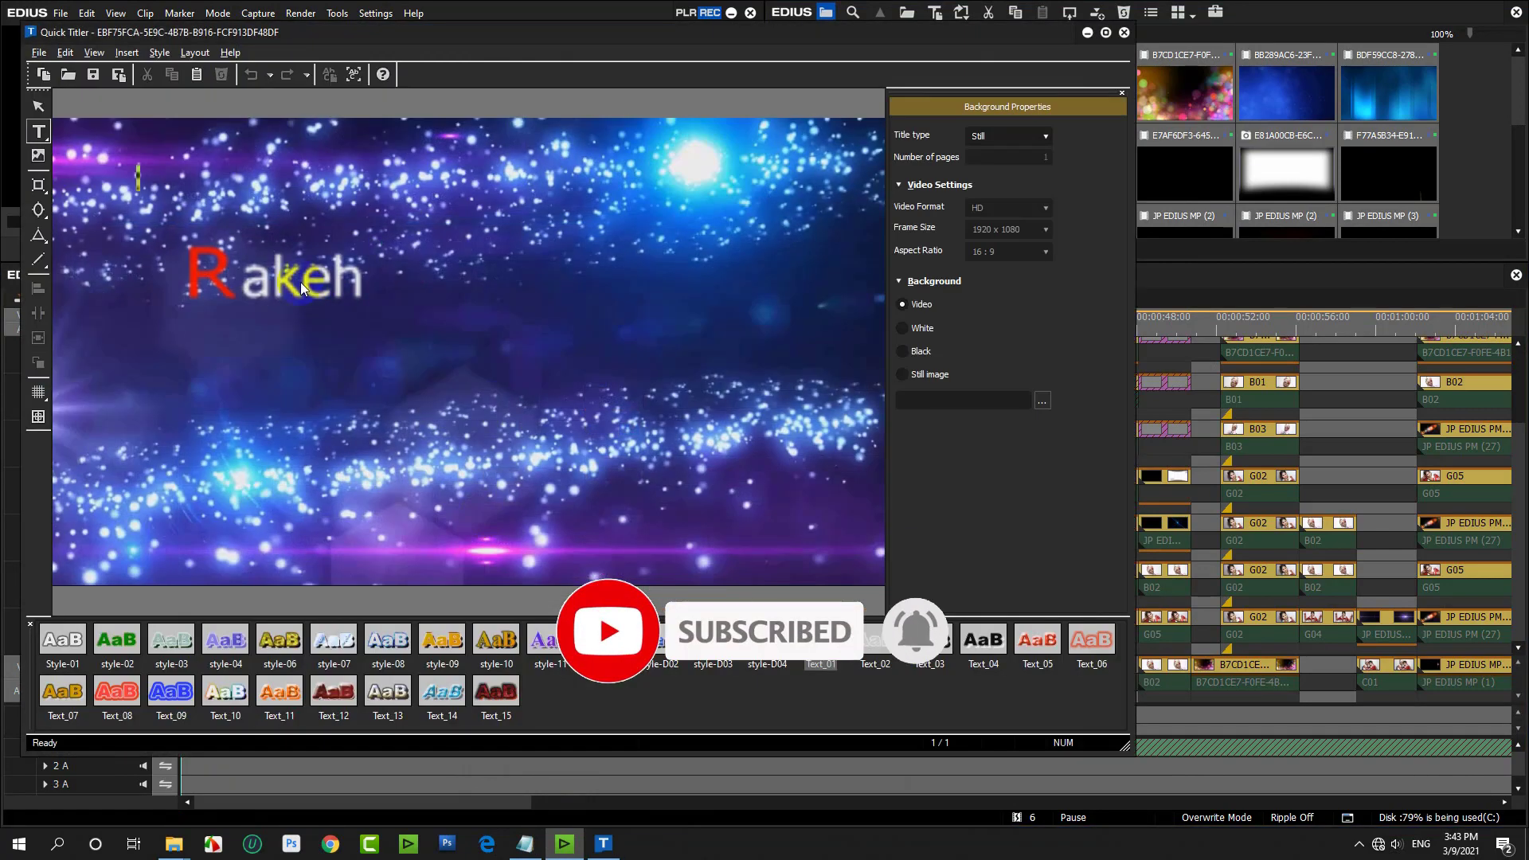
click(301, 289)
click(240, 276)
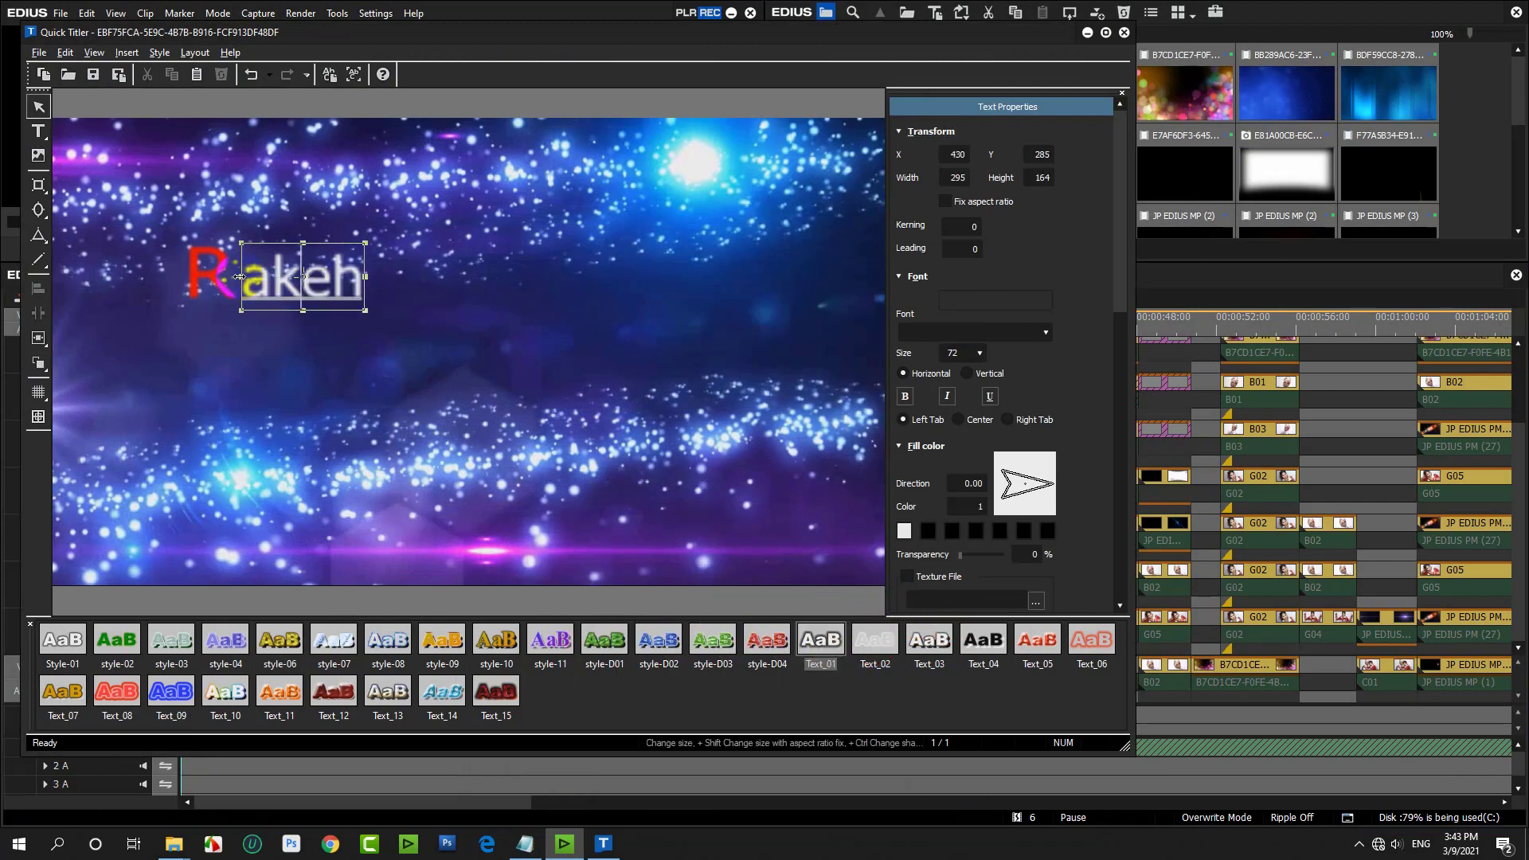
text(xxx)
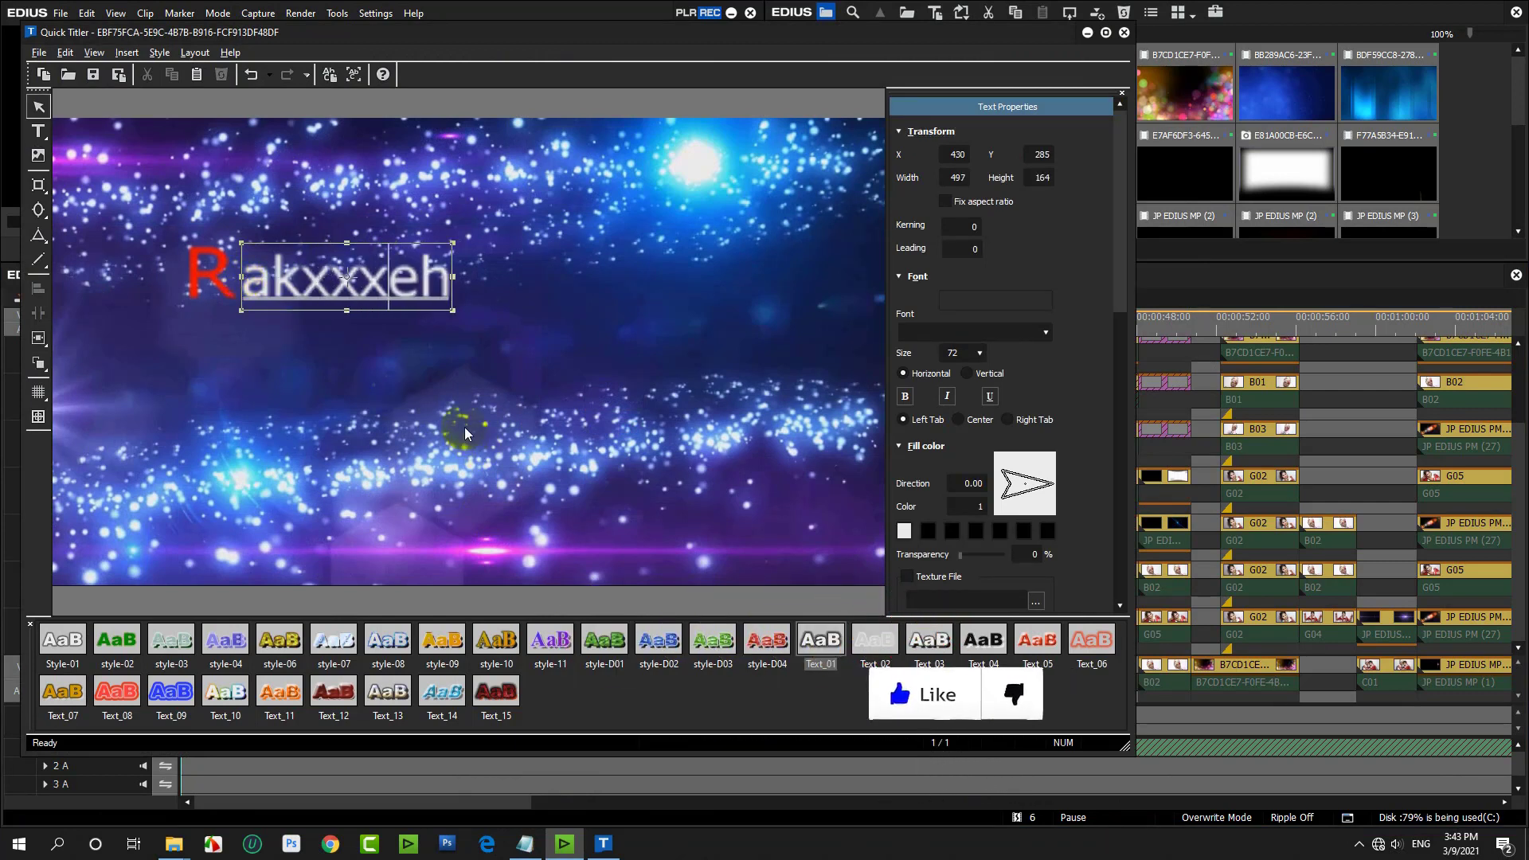
click(93, 74)
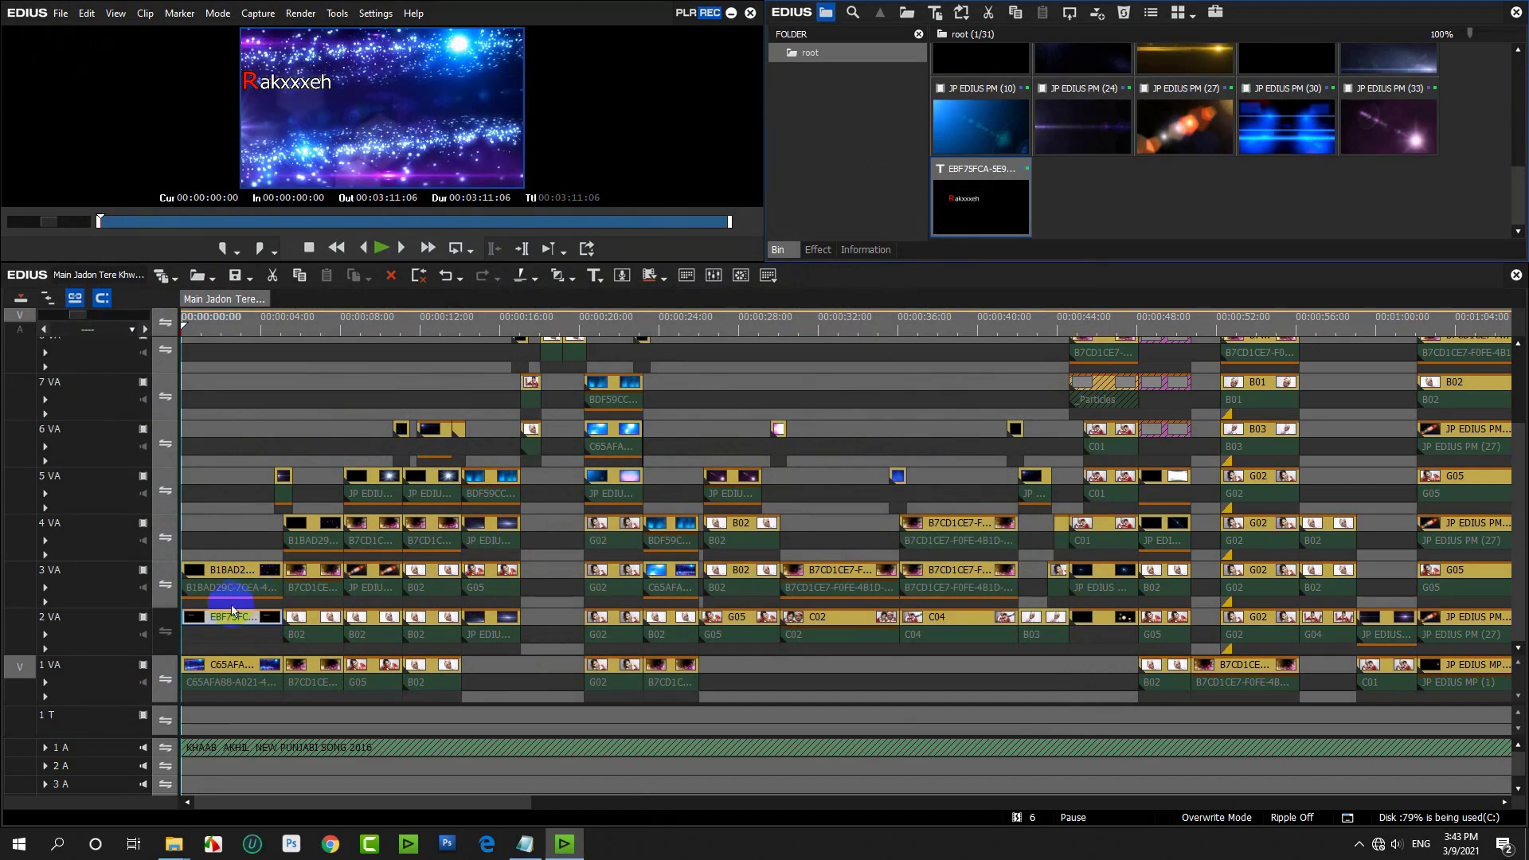
Reposition the first title clip on track 2 VA in the Layouter to X 10.10% and Y 12.00%.
click(224, 609)
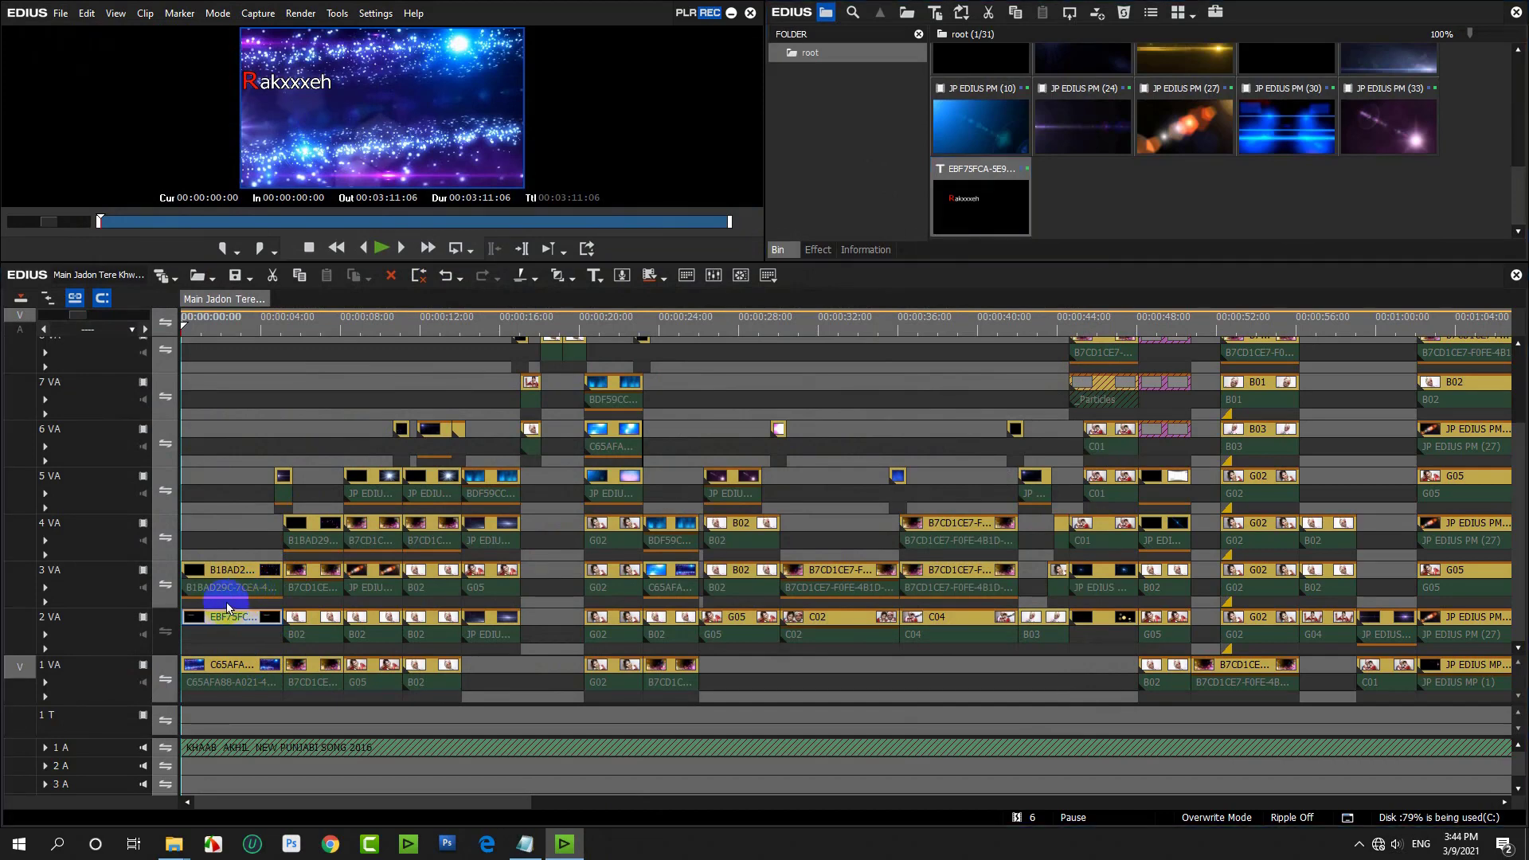
key(F7)
drag(573, 250, 717, 286)
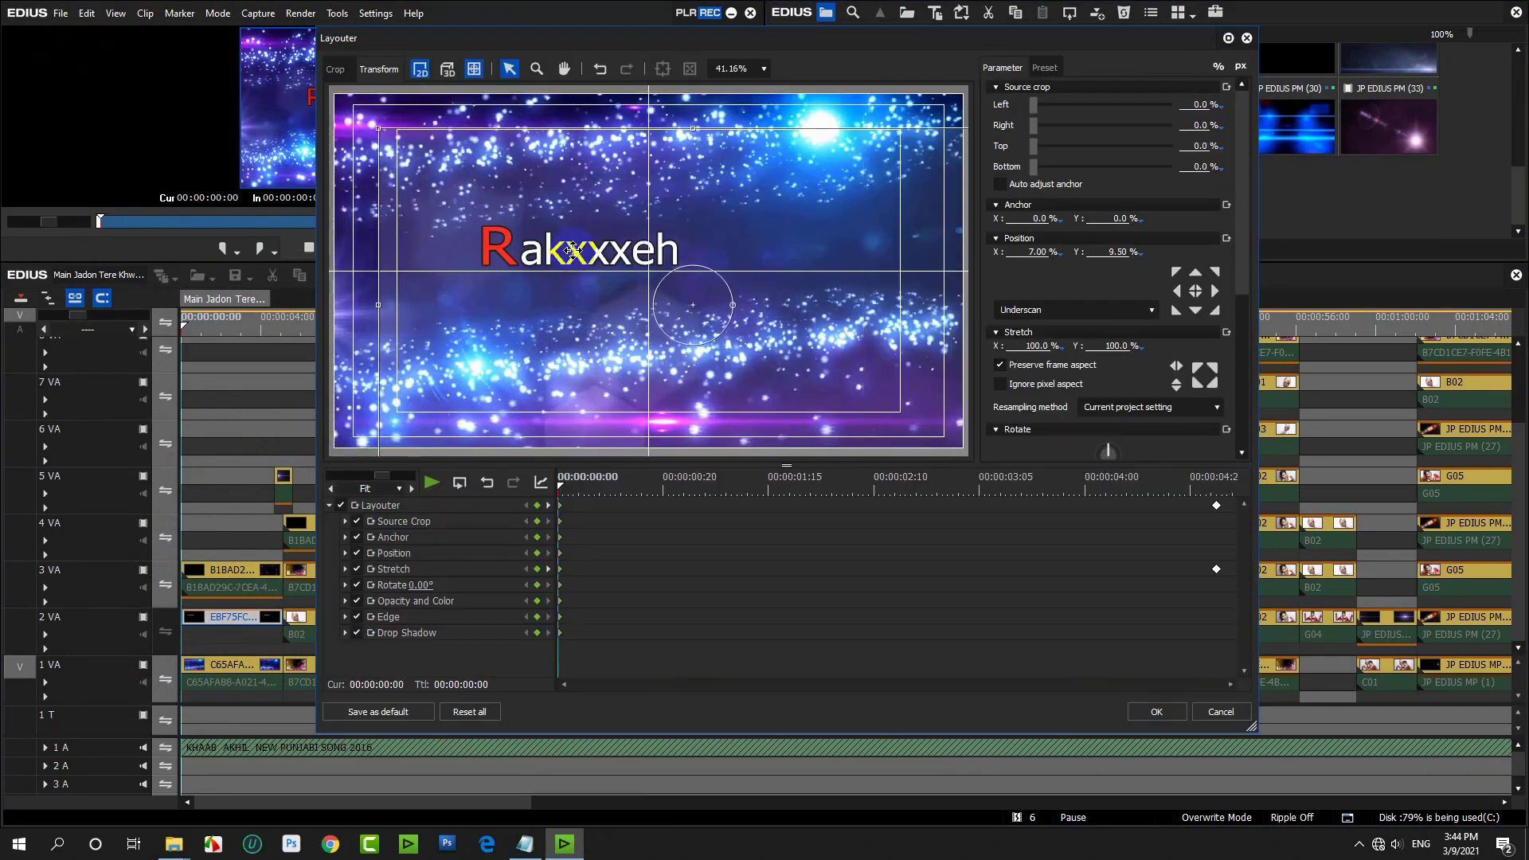
drag(576, 259, 596, 268)
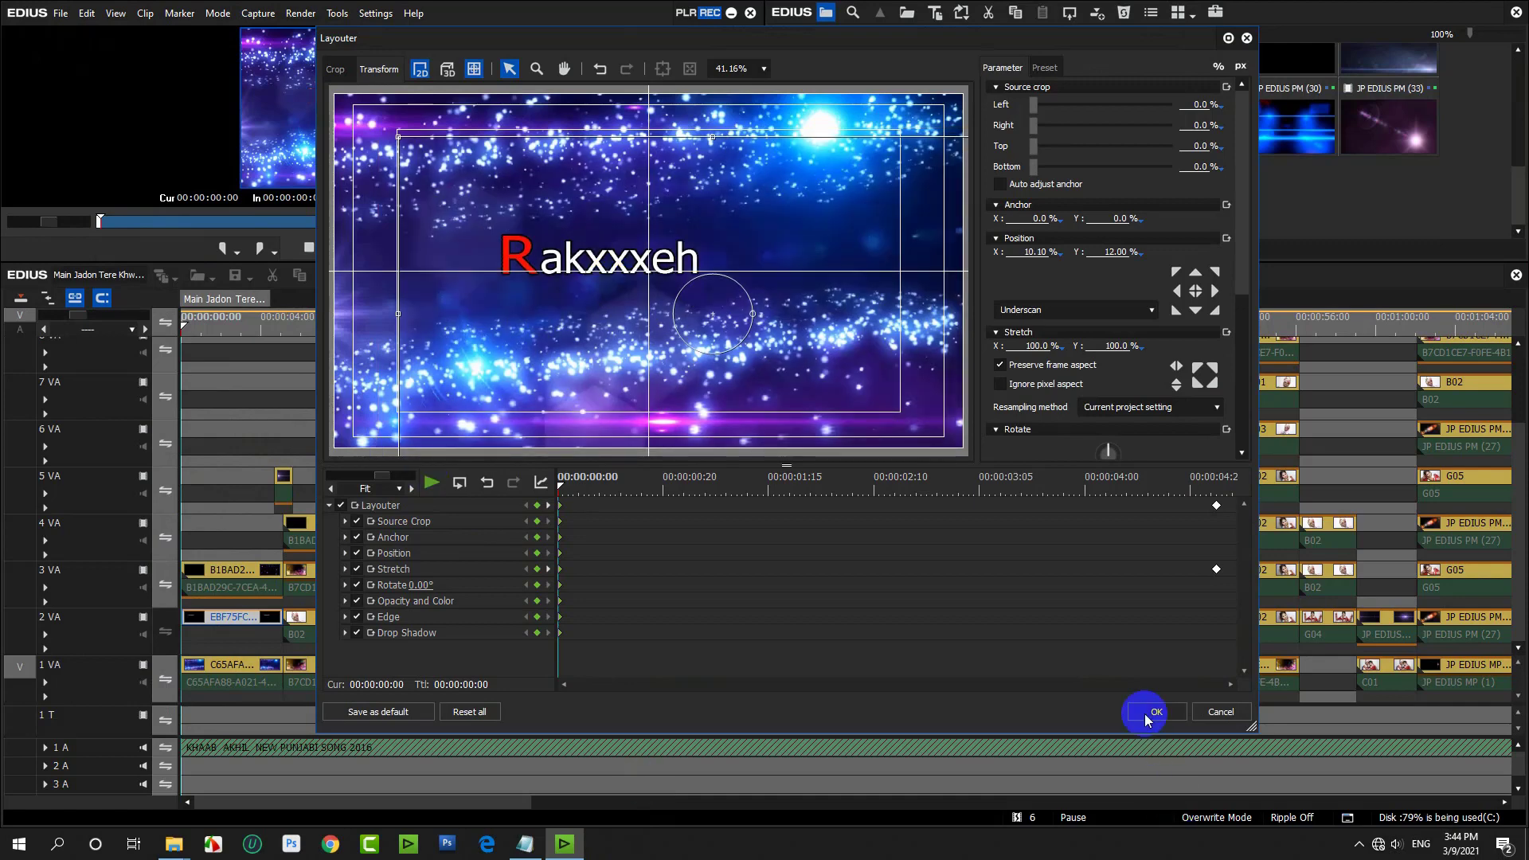
click(1153, 711)
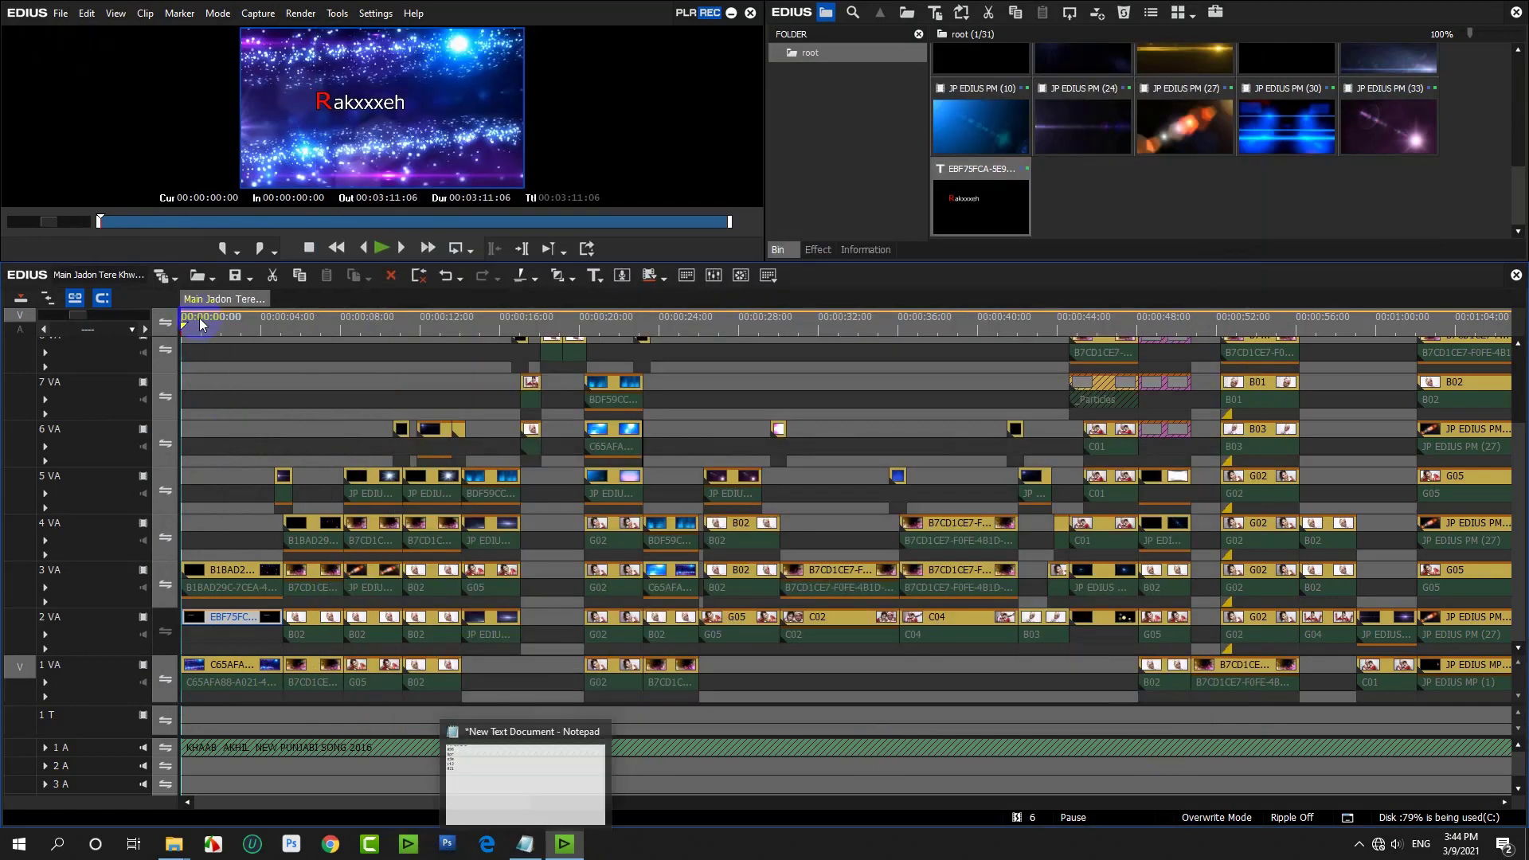
Move the playhead to 00:00:30:02, over the short clip on track 6 VA.
click(238, 328)
drag(253, 336, 789, 533)
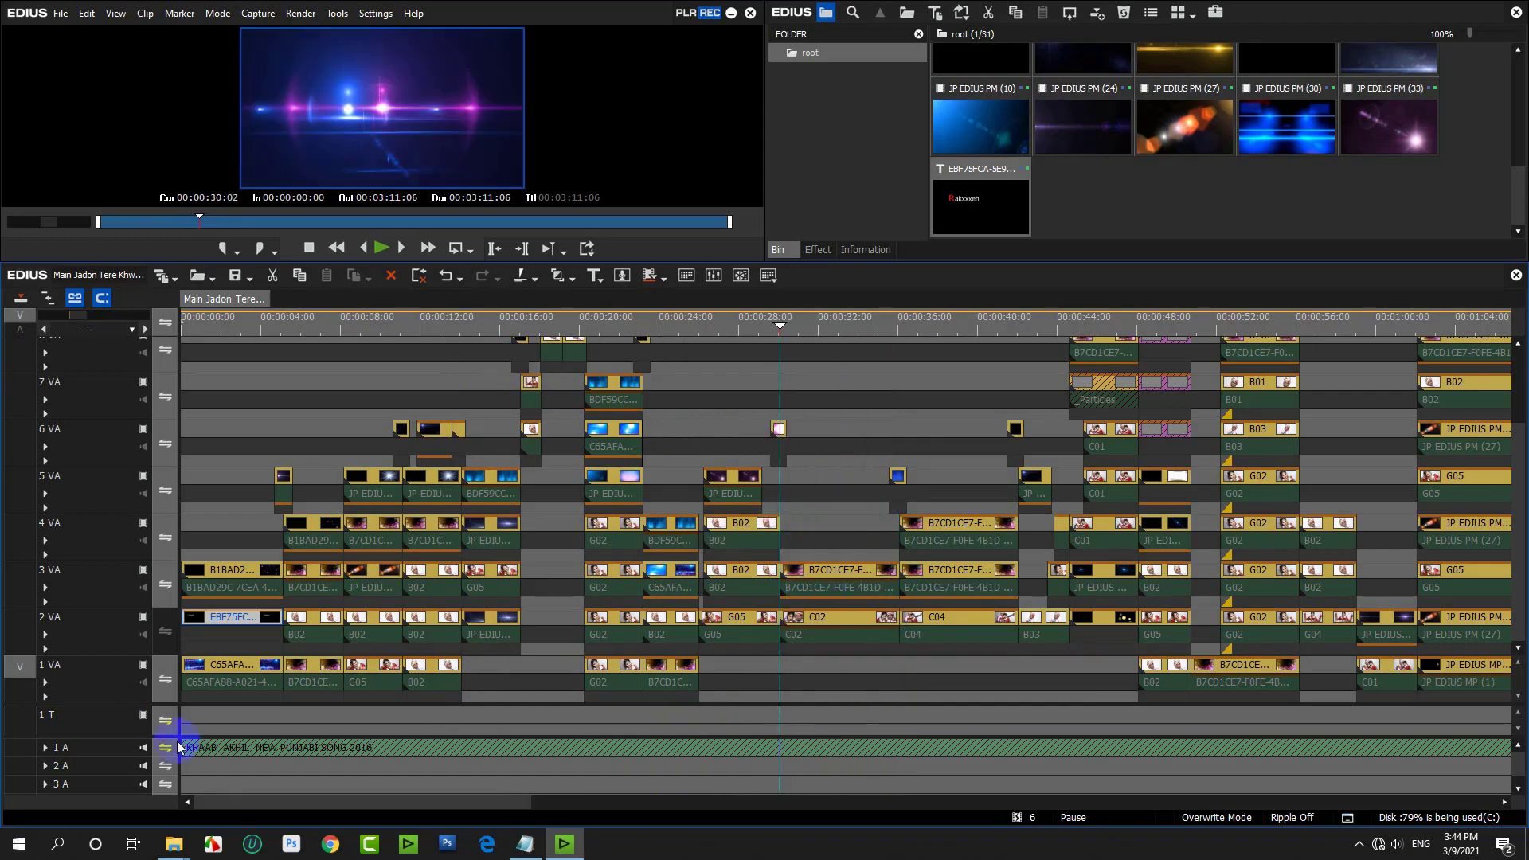
scroll(1522, 558, up, 4)
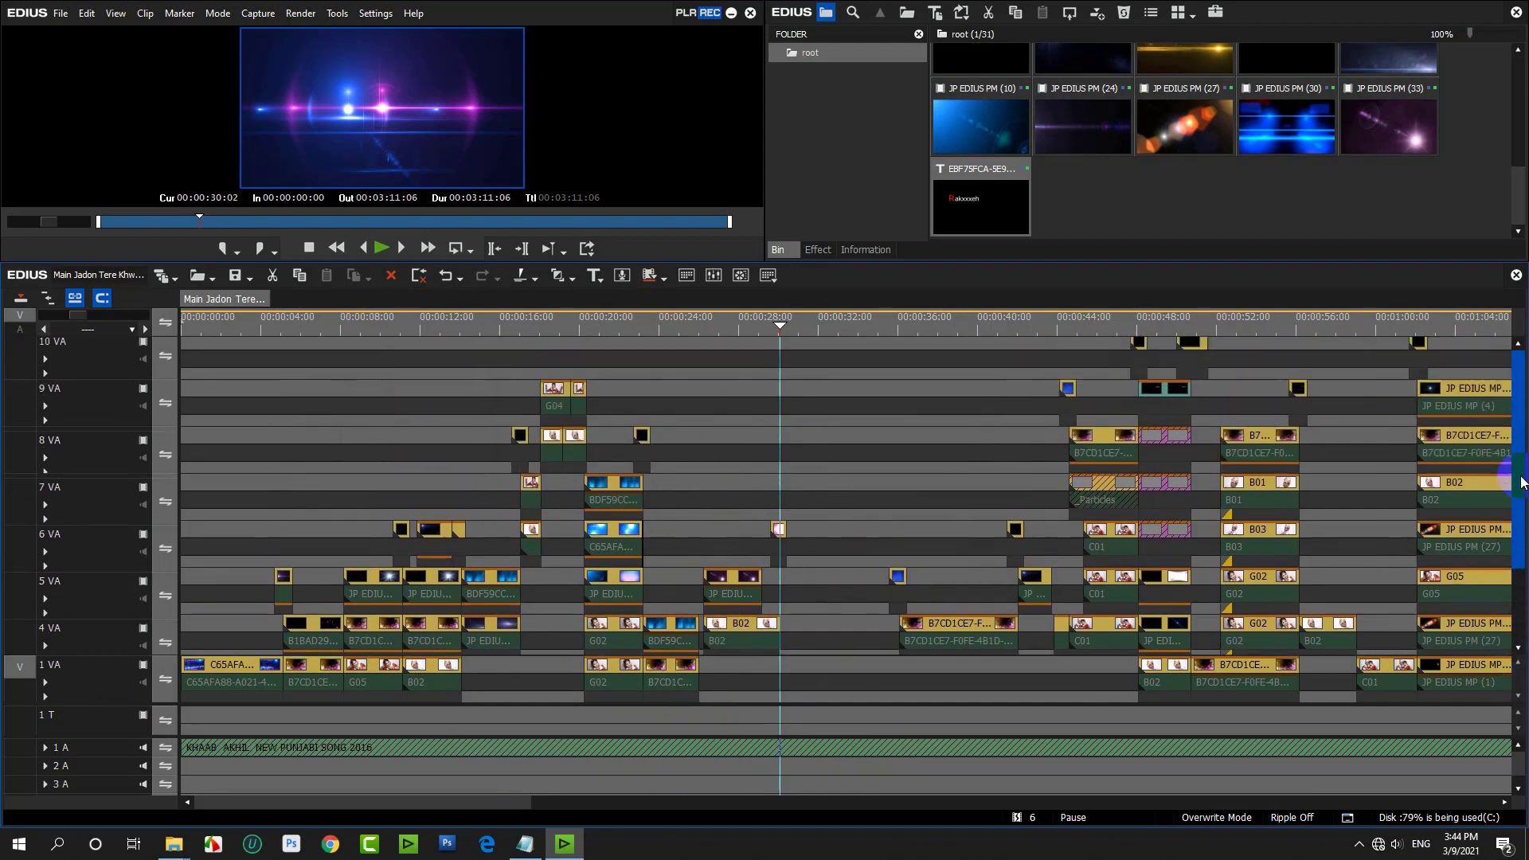
scroll(1523, 551, down, 2)
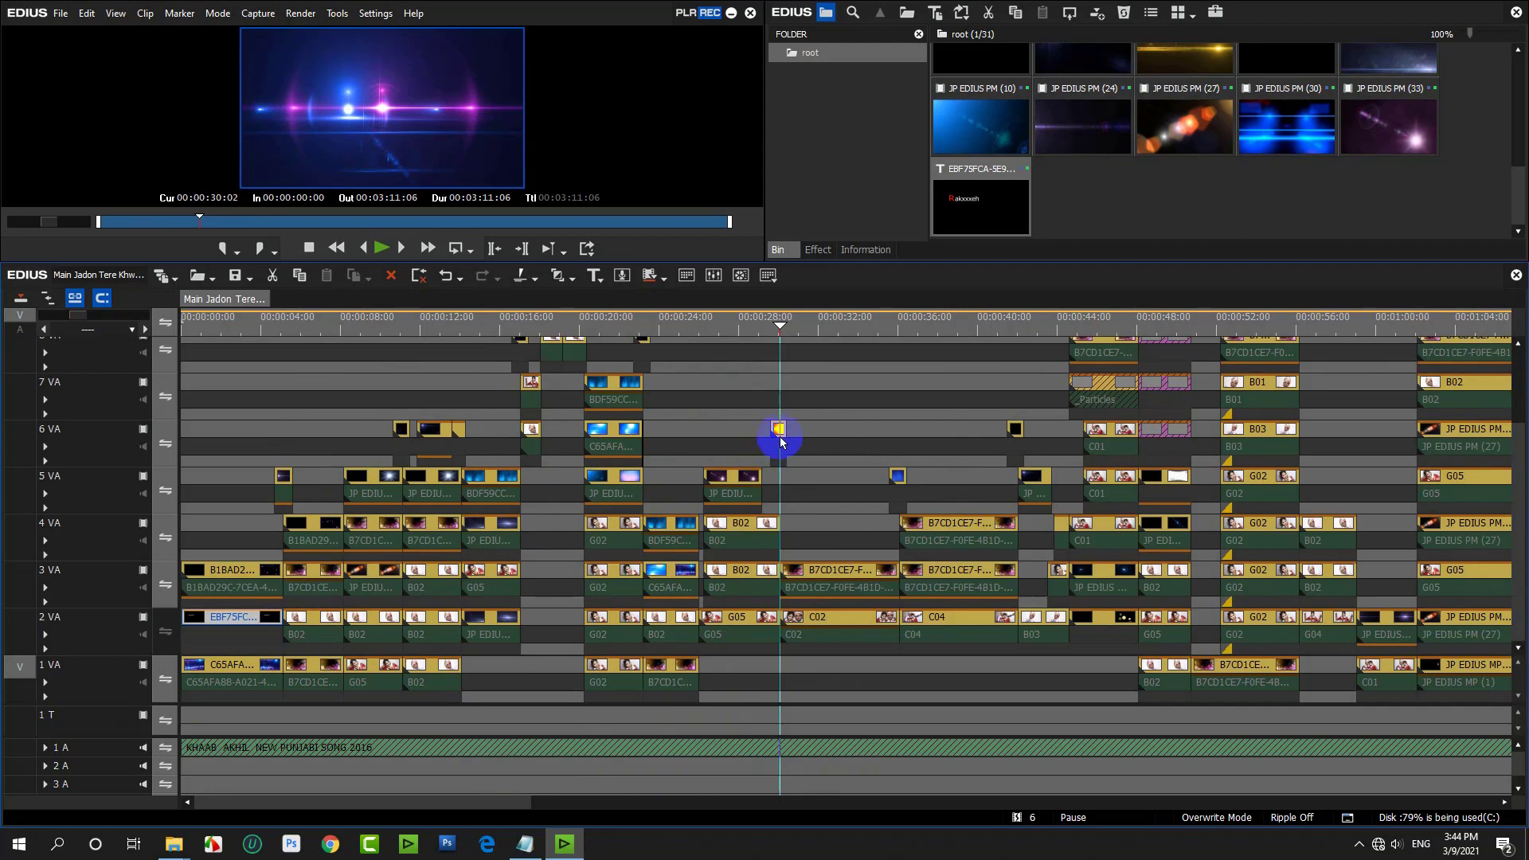
click(41, 330)
drag(71, 321, 44, 322)
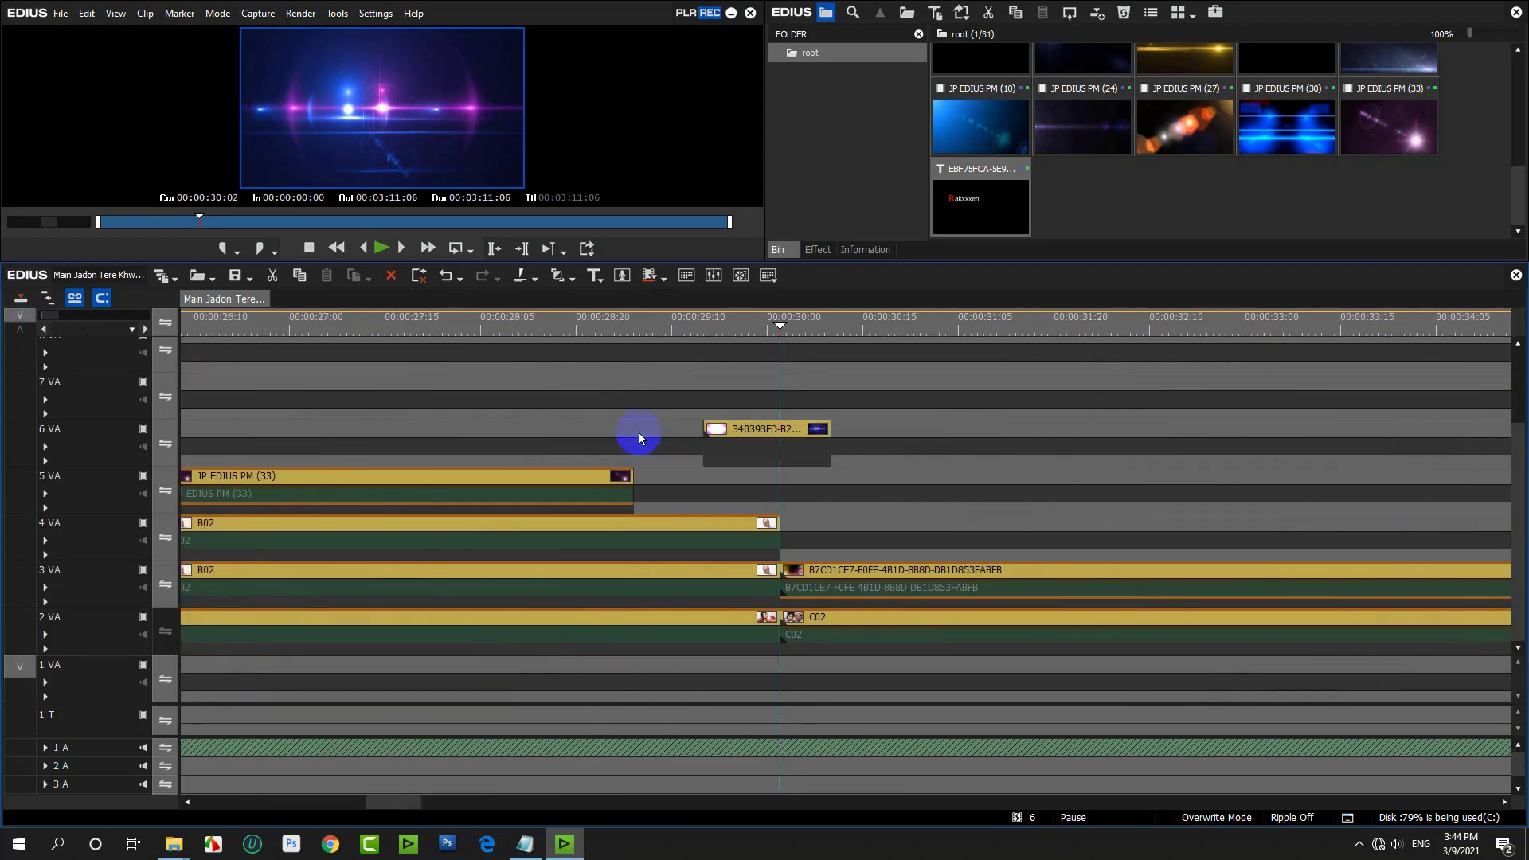
Apply the Screen blend keyer to the short 6 VA clip at 00:00:30:02 and play the result.
click(747, 460)
click(949, 260)
click(817, 253)
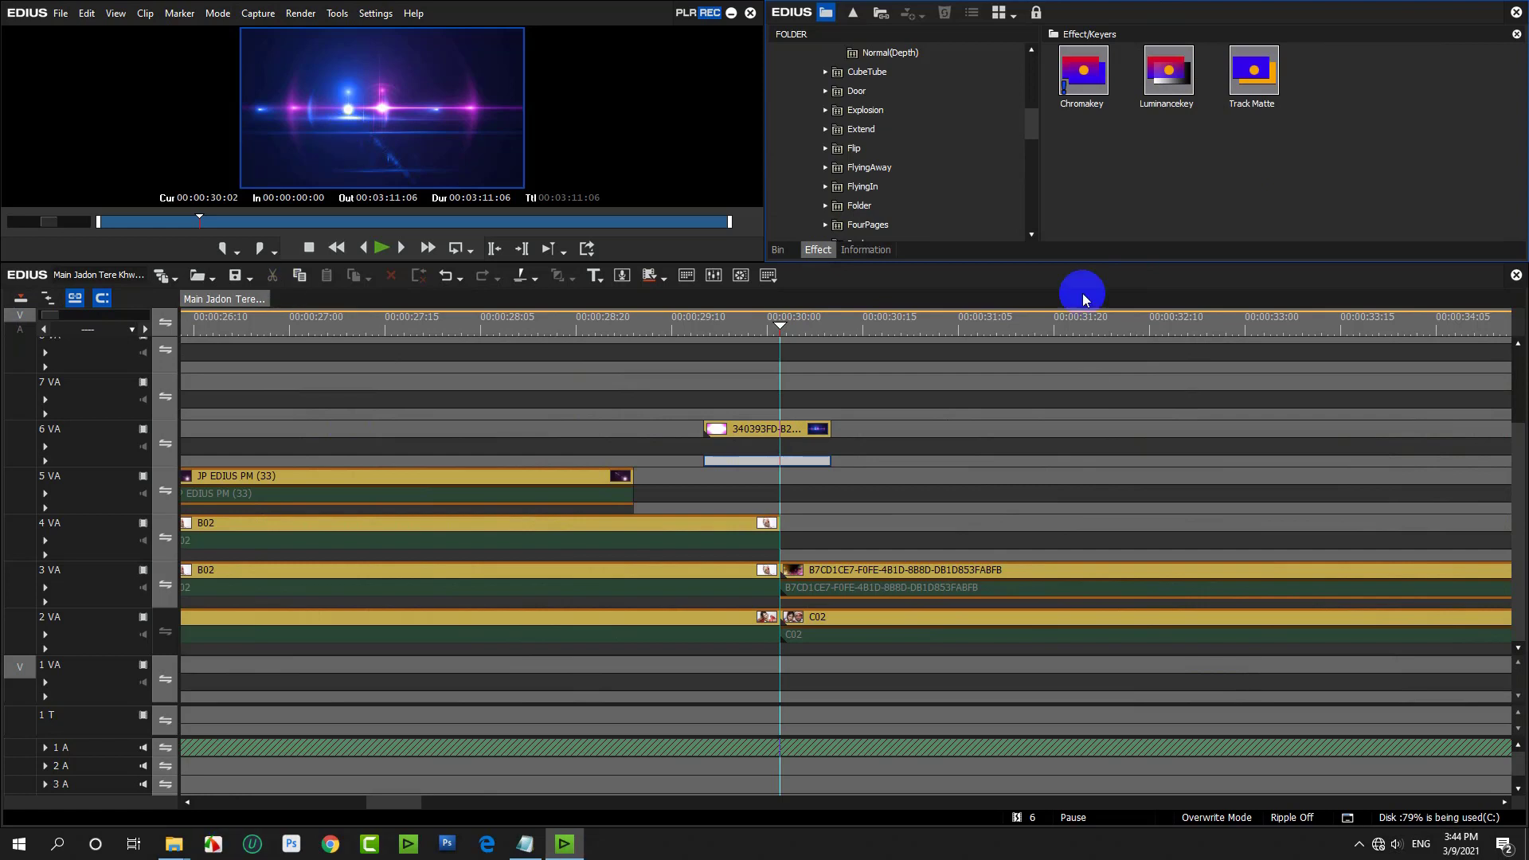
scroll(887, 197, down, 8)
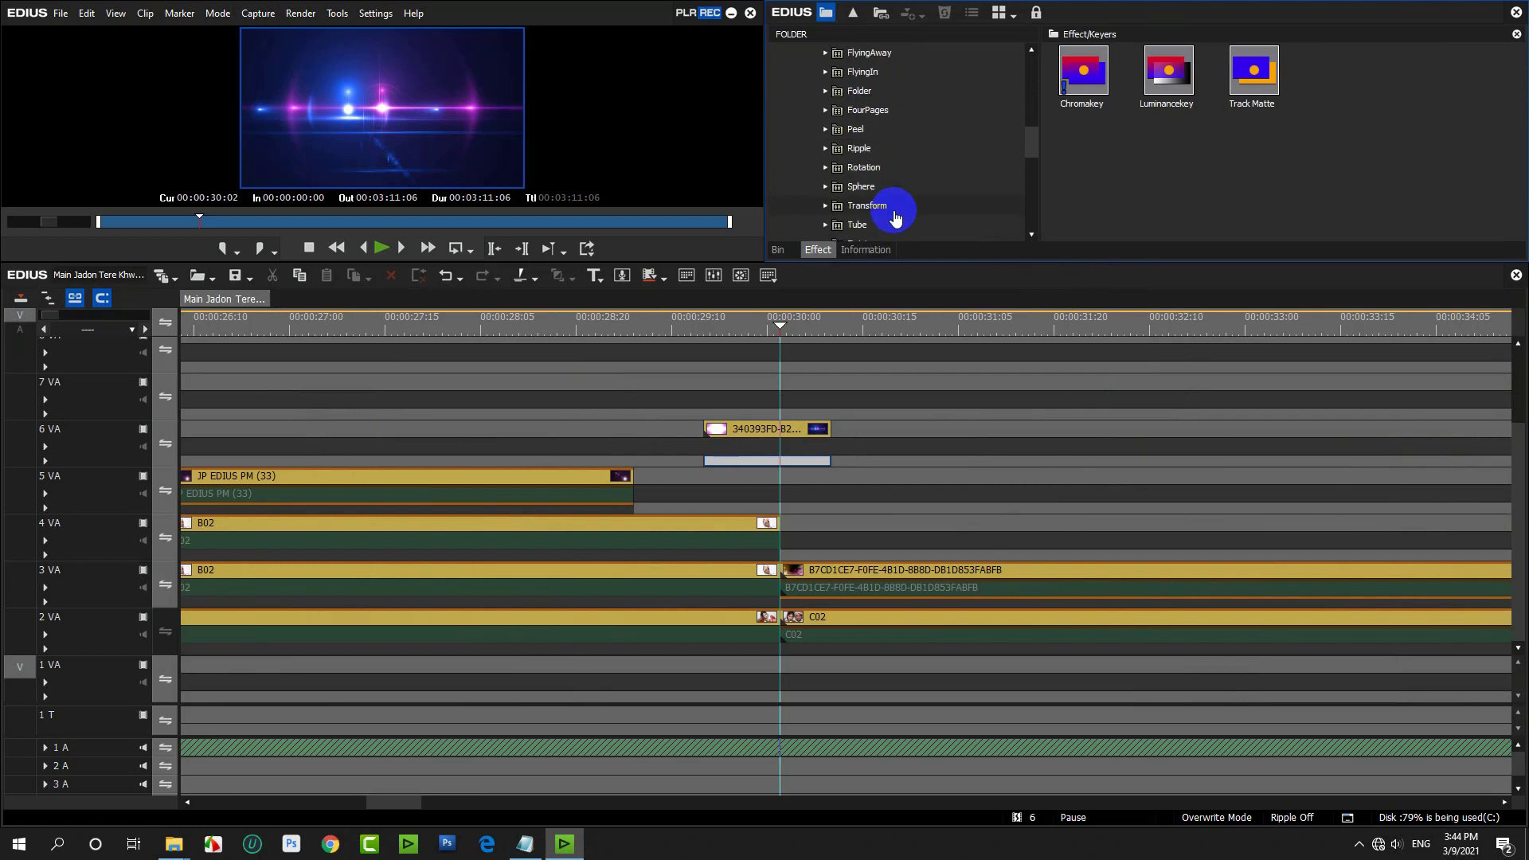
click(866, 192)
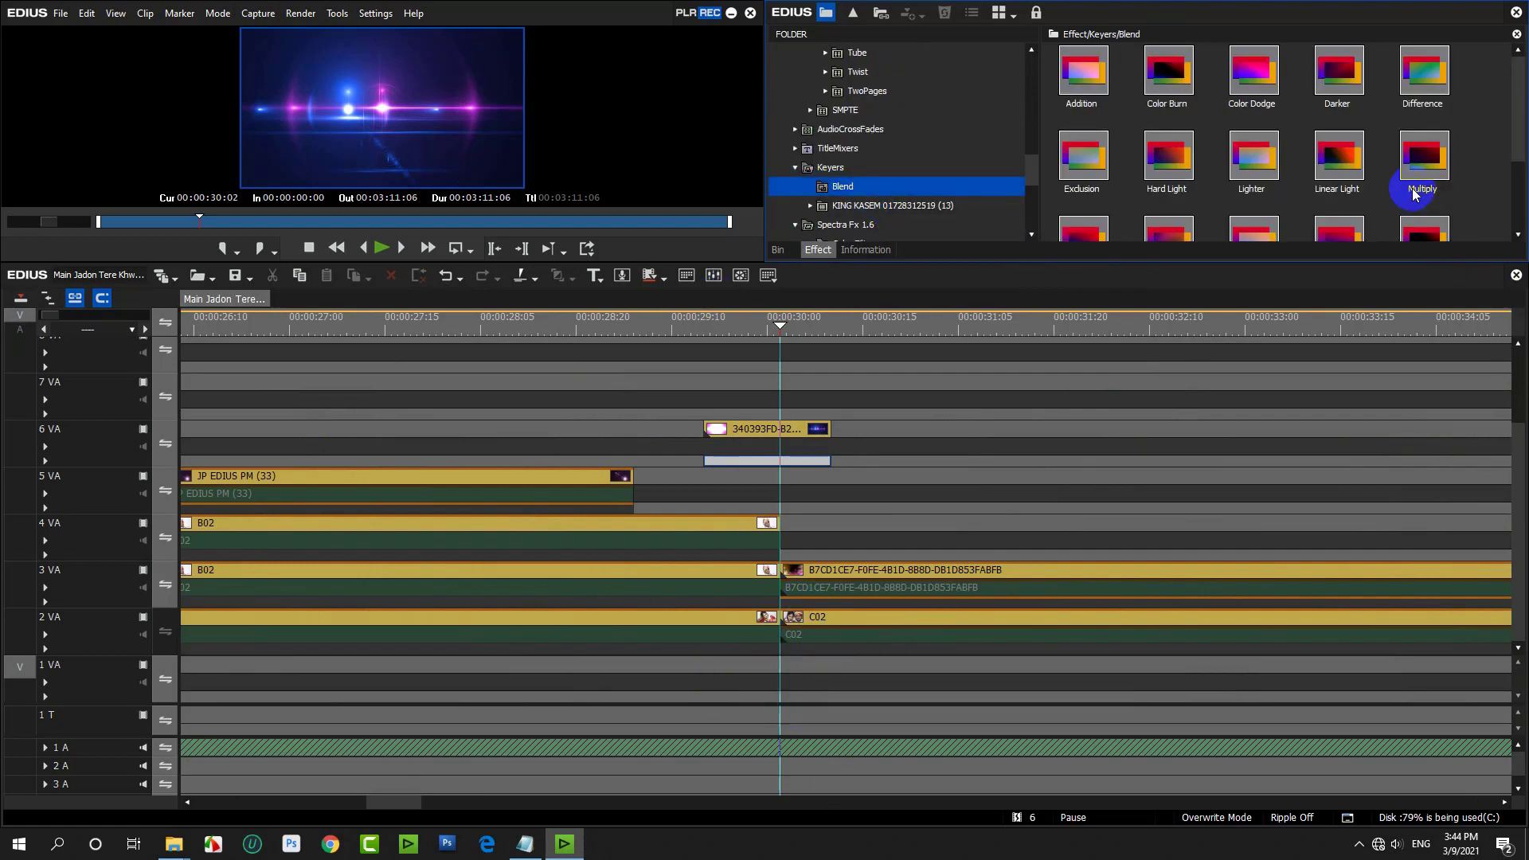
scroll(1409, 191, down, 3)
drag(1254, 118, 761, 457)
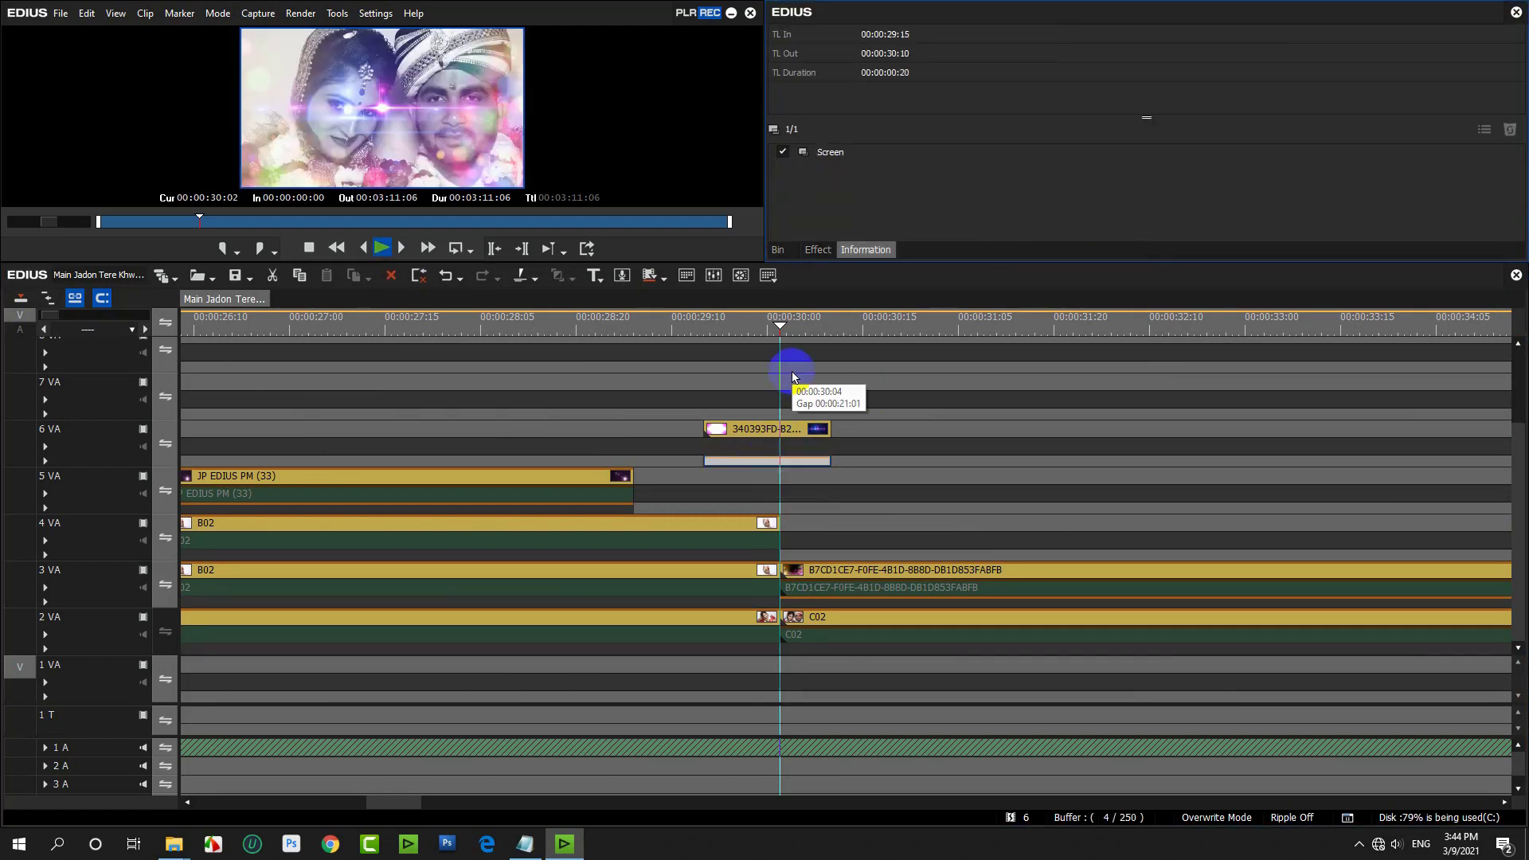
key(space)
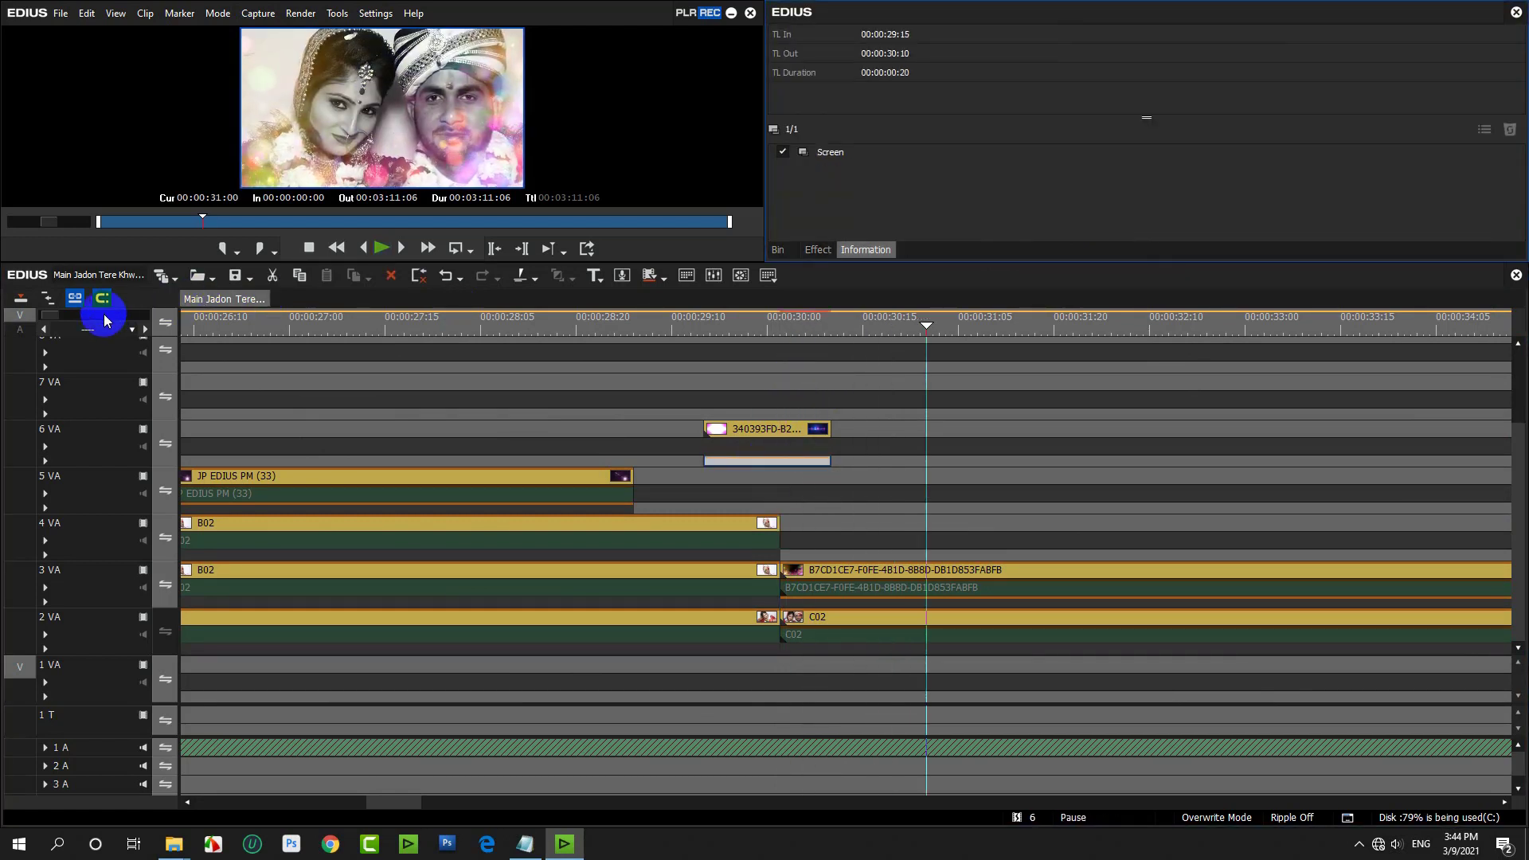
Copy the Screen blend to the short clips on track 5 VA at 00:00:36:02 and track 6 VA at 00:00:42:01.
click(76, 324)
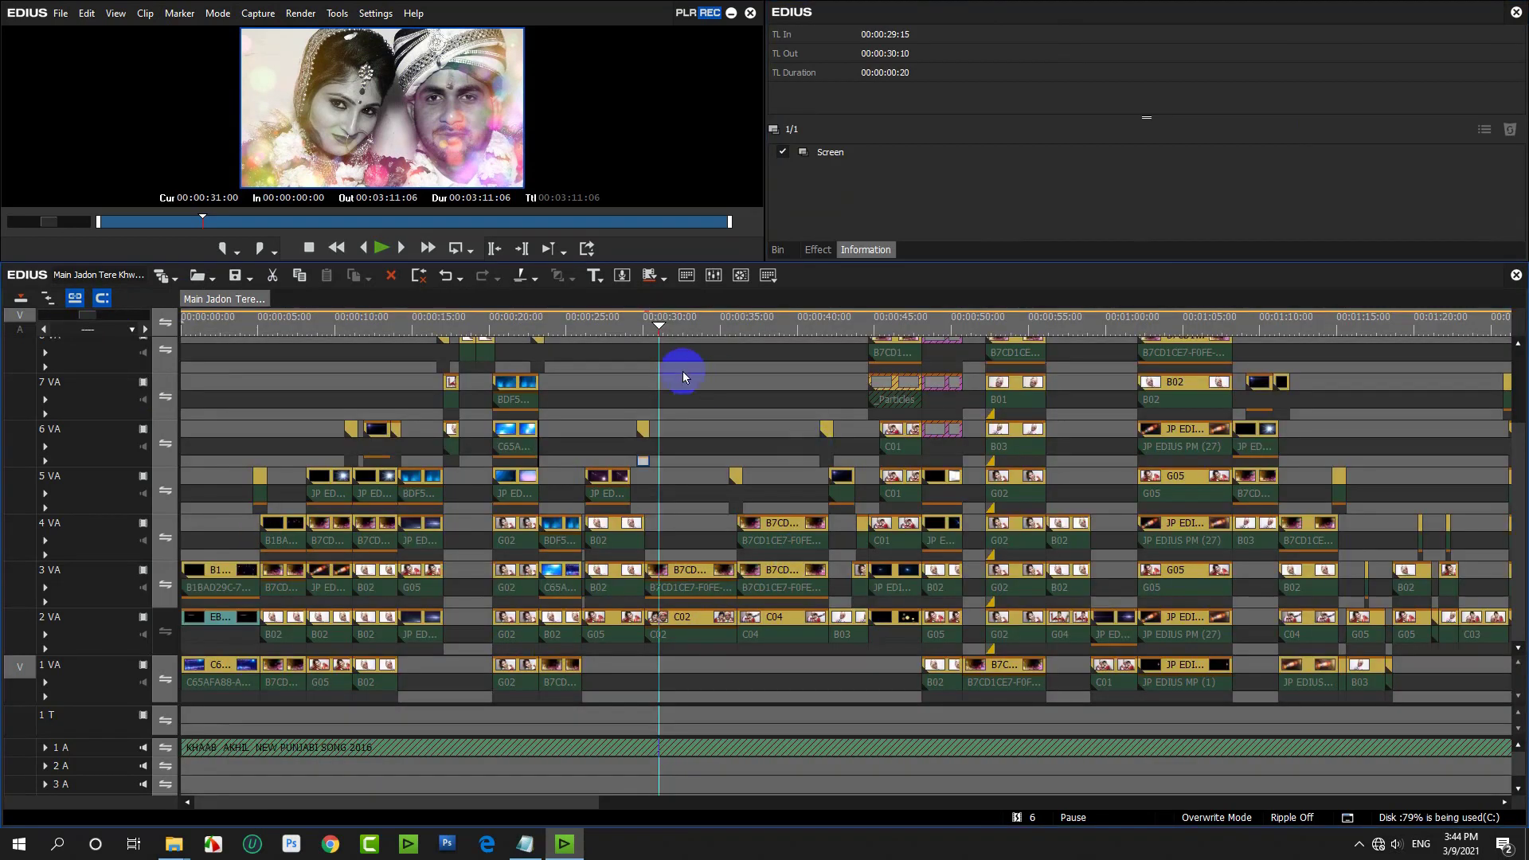
drag(656, 333, 736, 355)
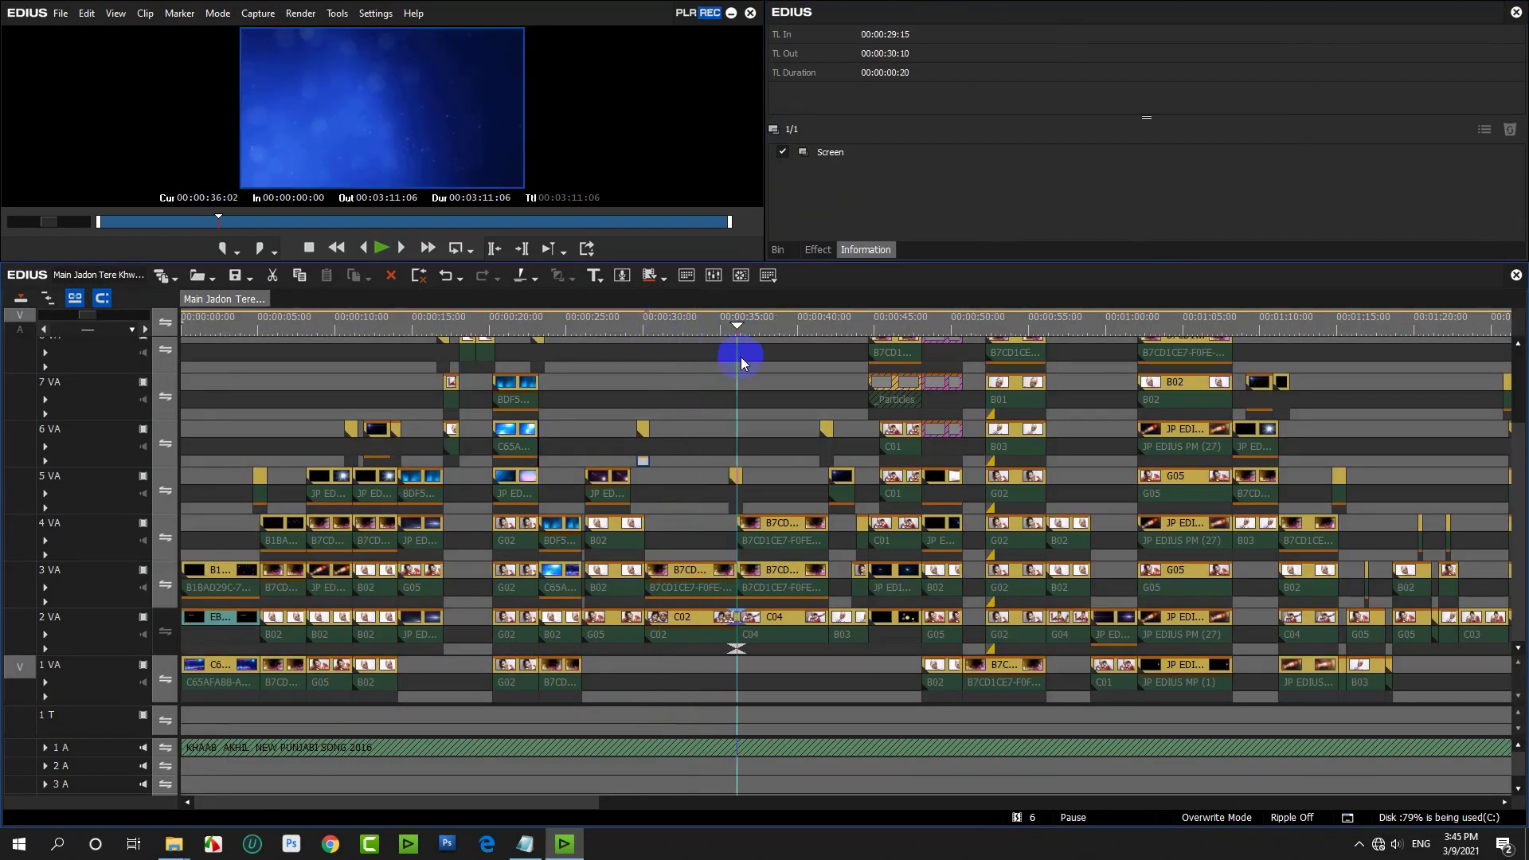
drag(820, 151, 774, 436)
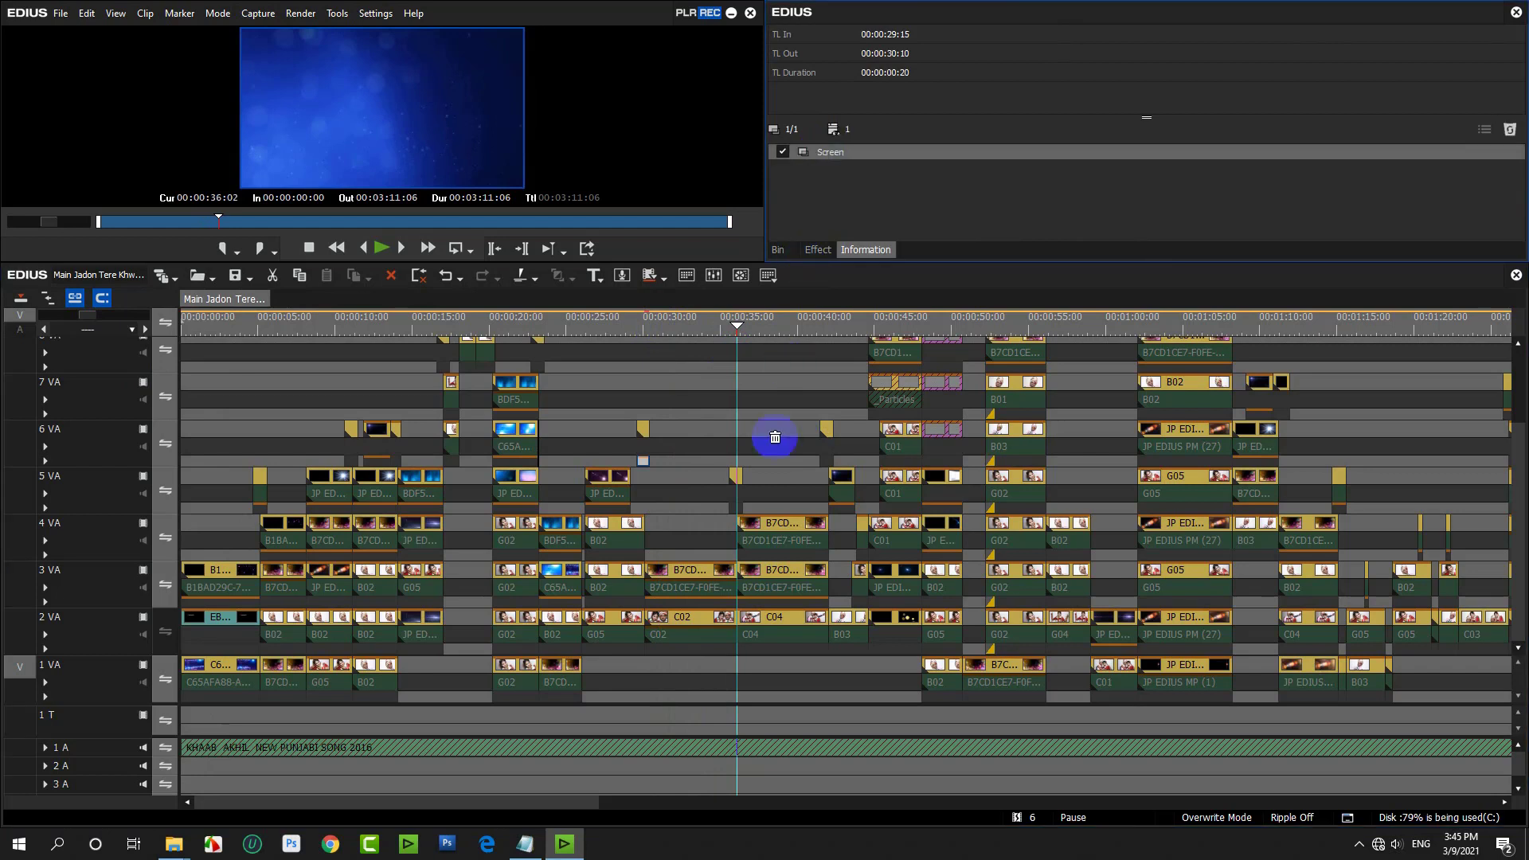
drag(741, 516, 737, 510)
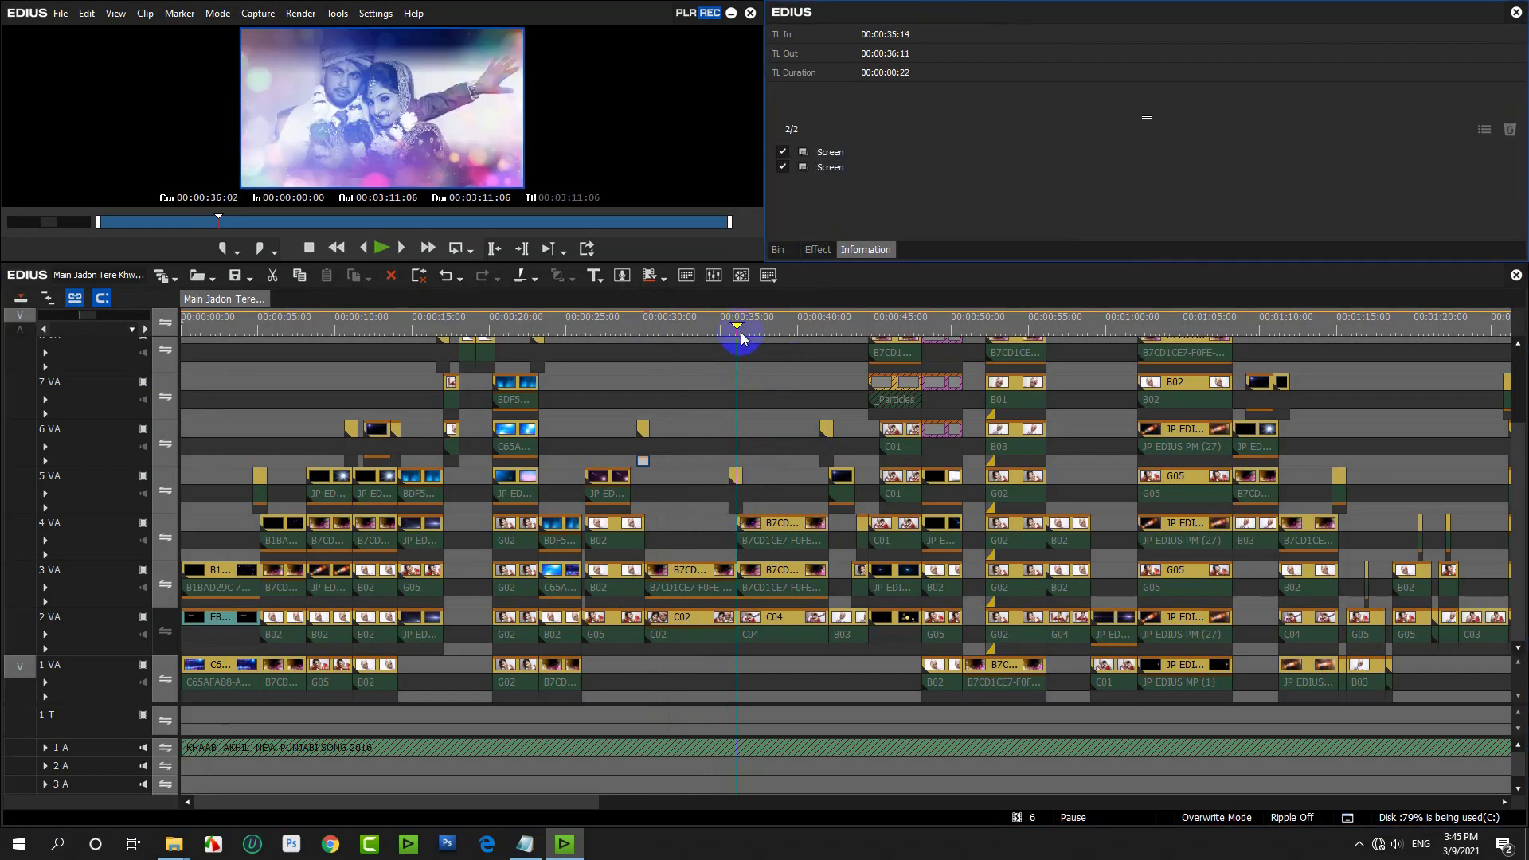
drag(737, 334, 830, 362)
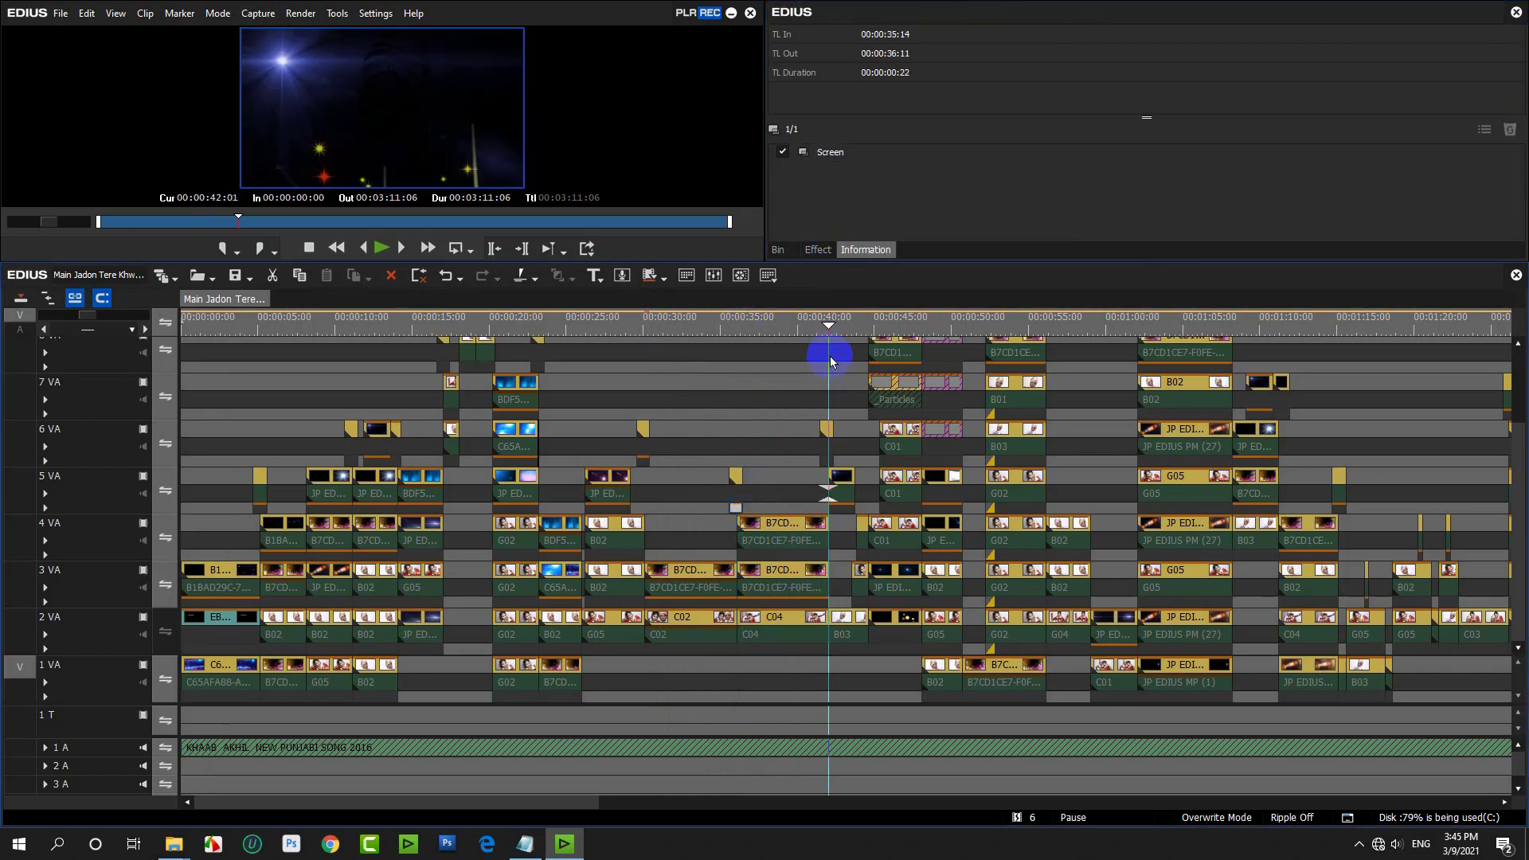
drag(819, 151, 827, 460)
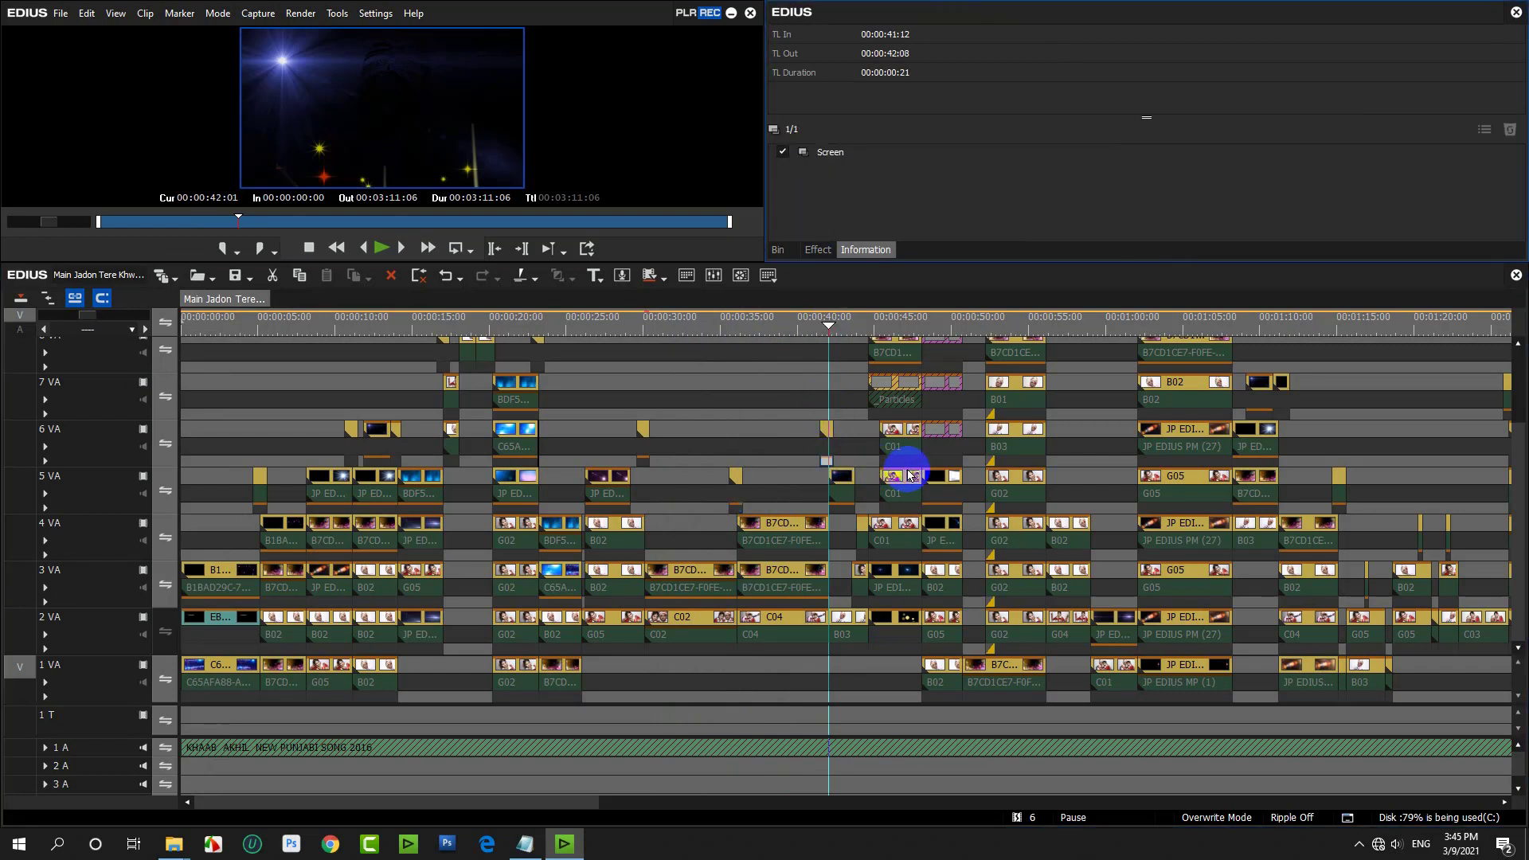
Delete the JP EDIUS PM (5) clip from track 5 VA and play the following section of the timeline.
click(844, 479)
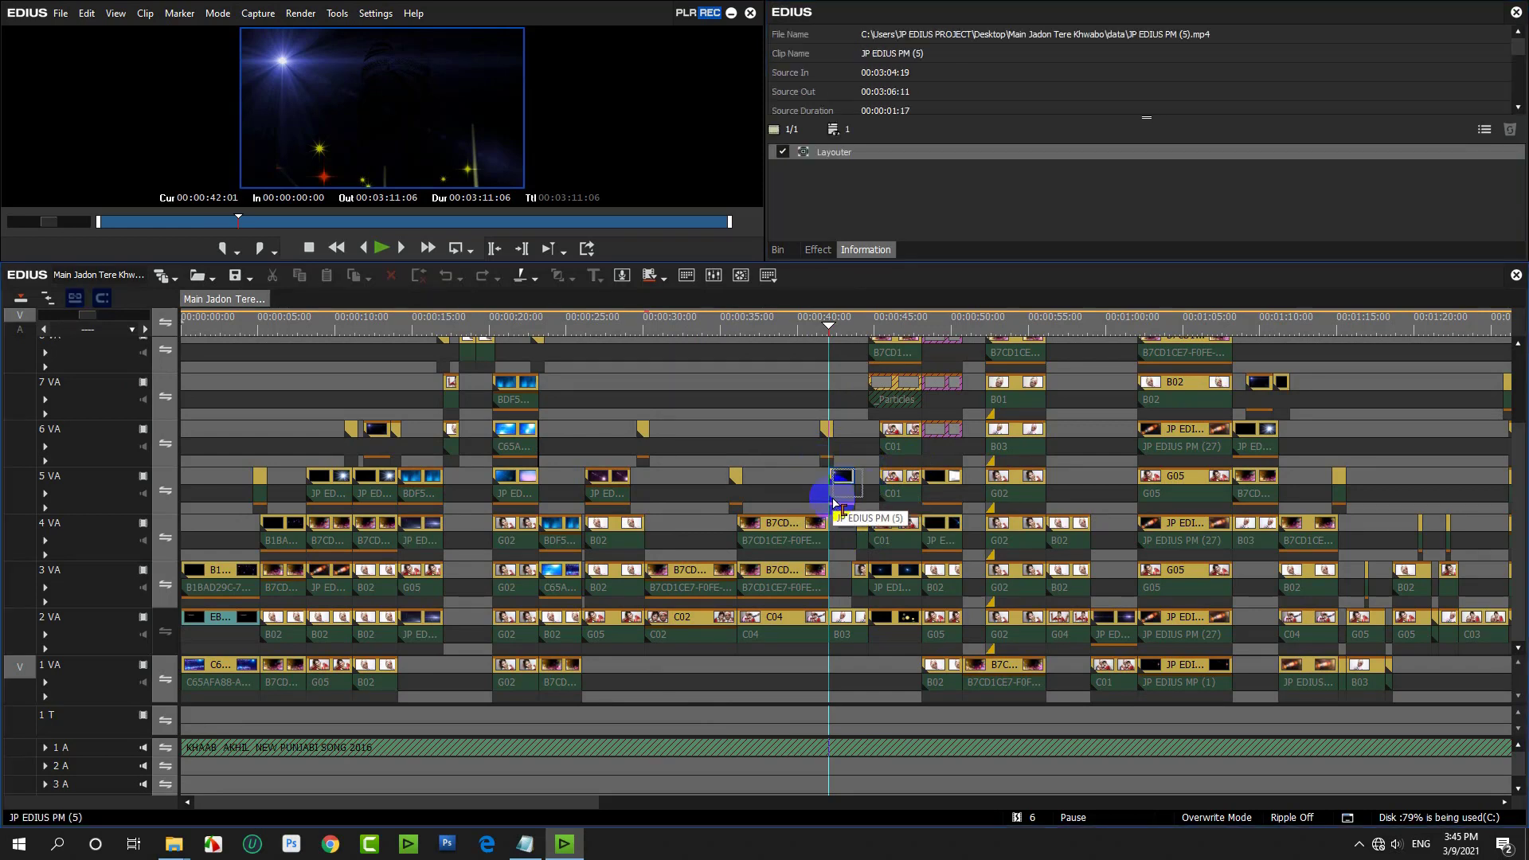
key(Delete)
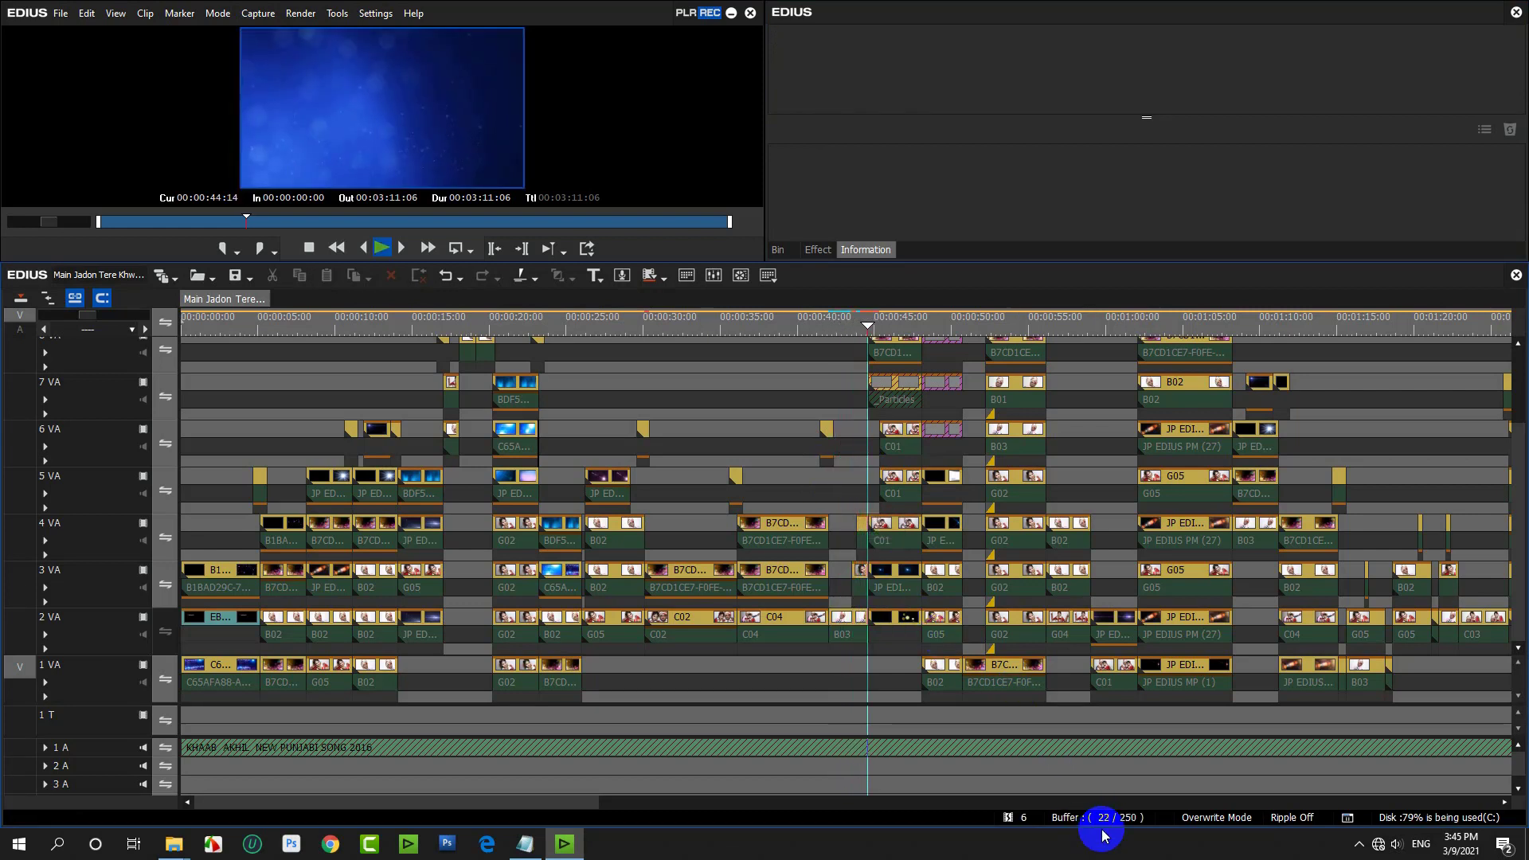
key(space)
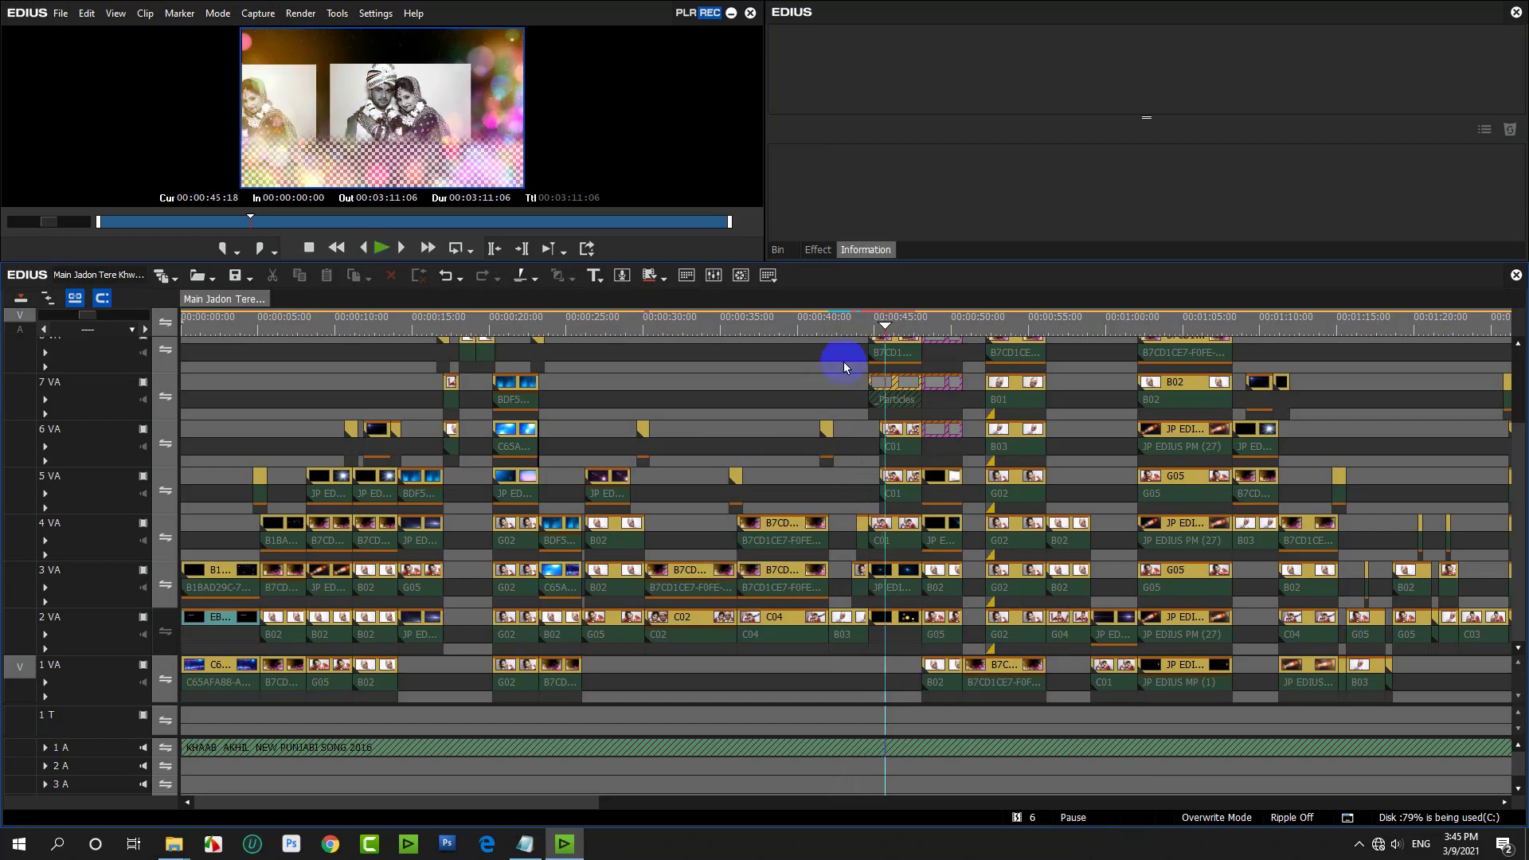
Apply the Screen blend keyer to the short clip on track 9 VA at 00:00:44:03.
drag(886, 334, 842, 379)
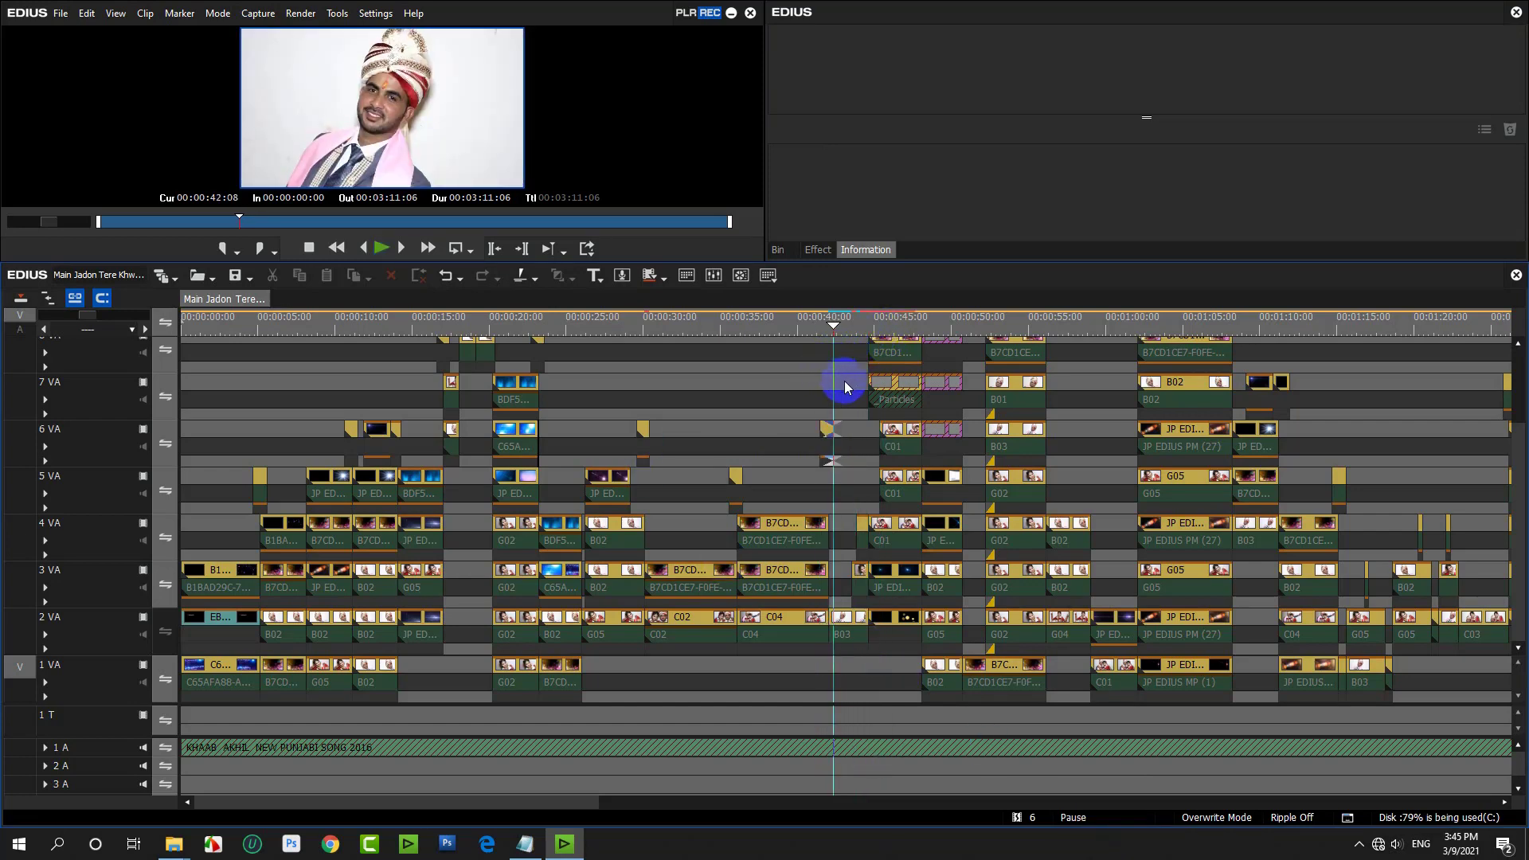
drag(1520, 468, 1364, 353)
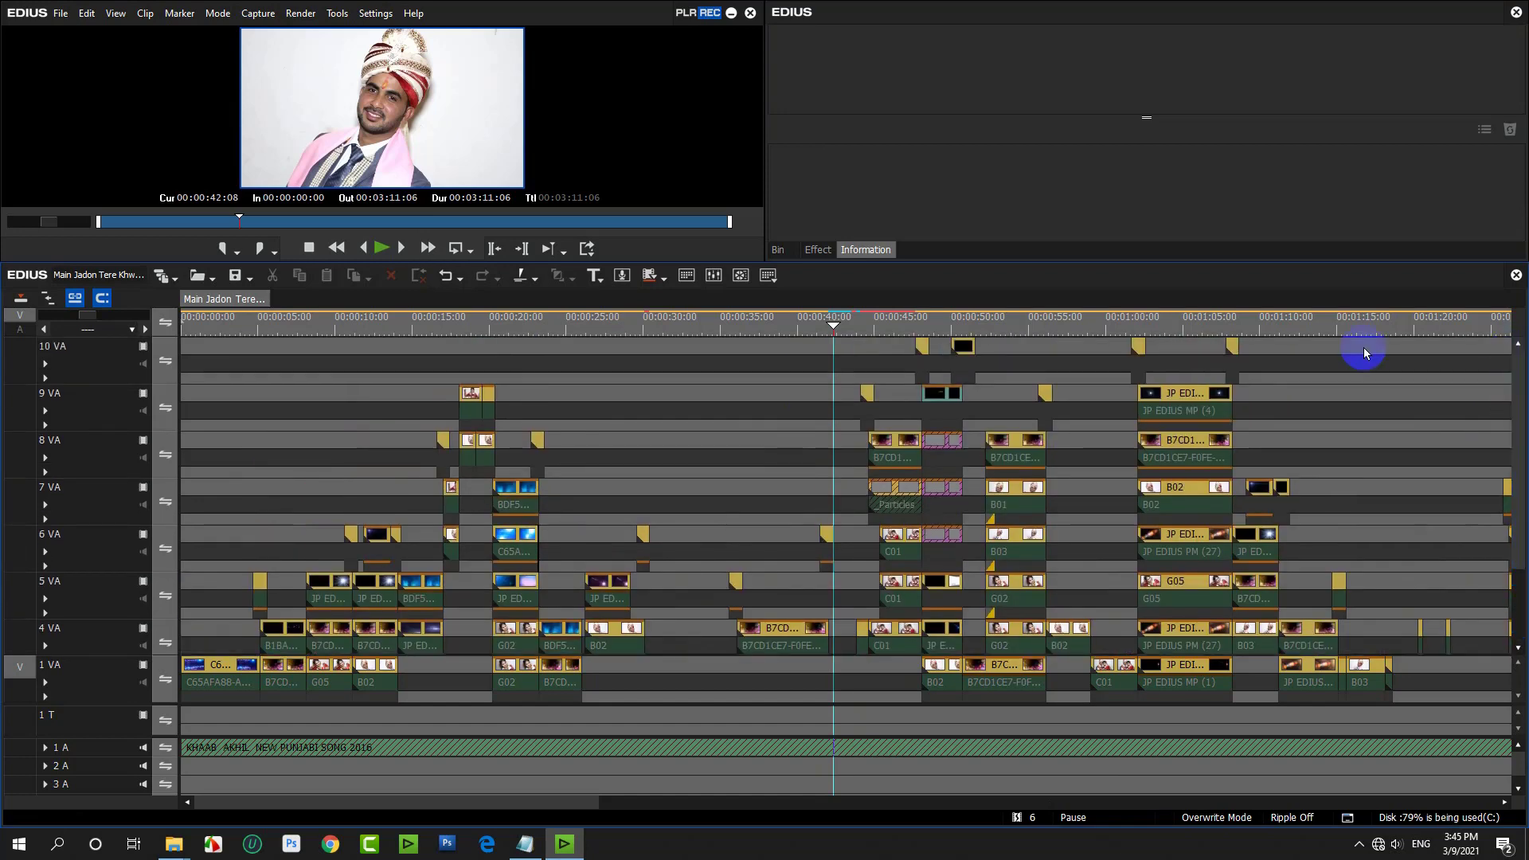
drag(834, 332, 865, 344)
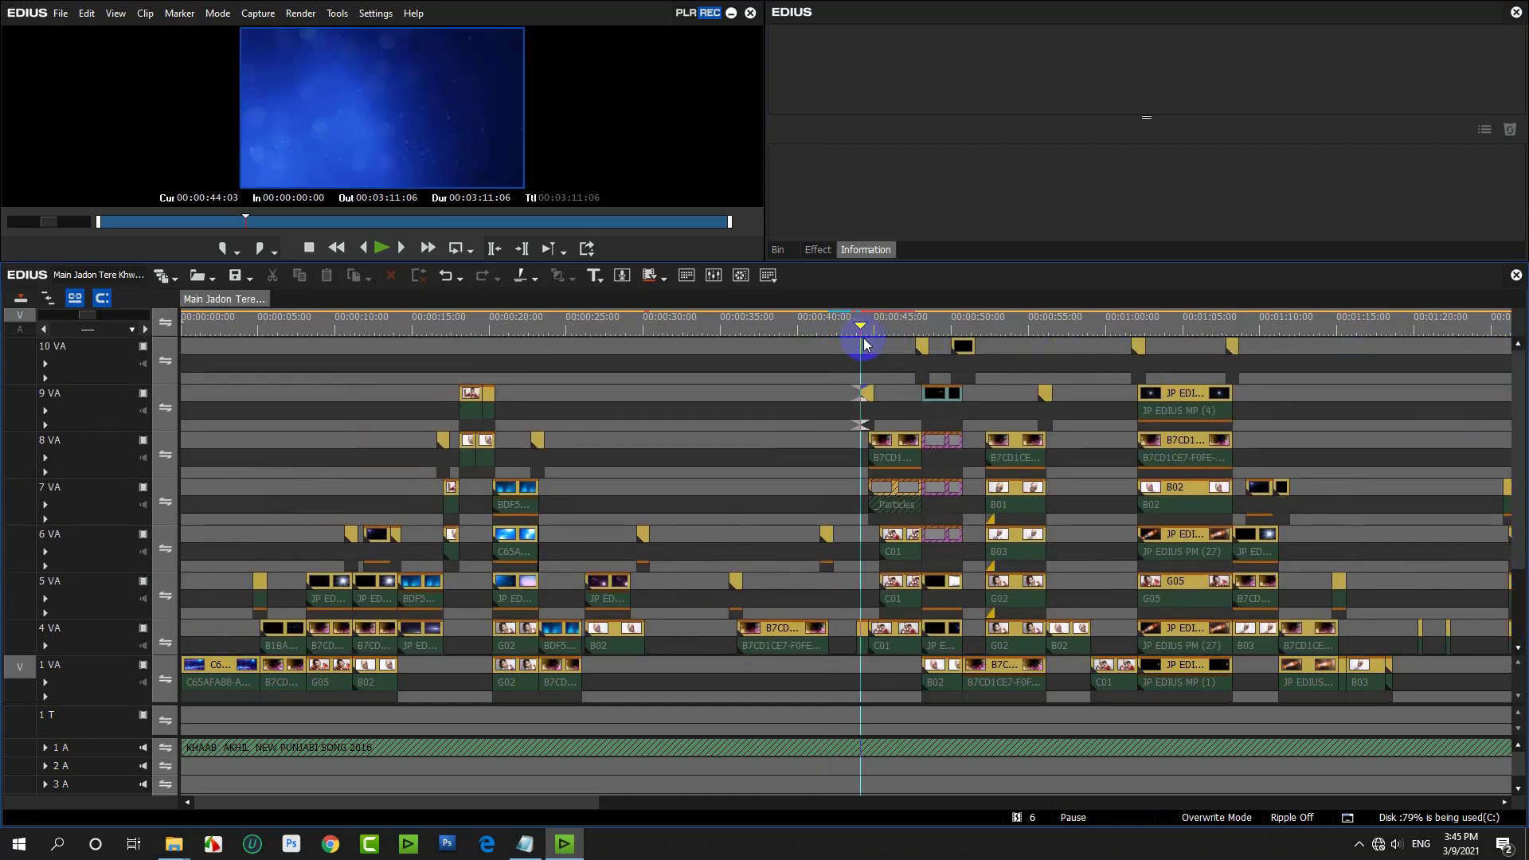
click(815, 249)
drag(1252, 118, 871, 433)
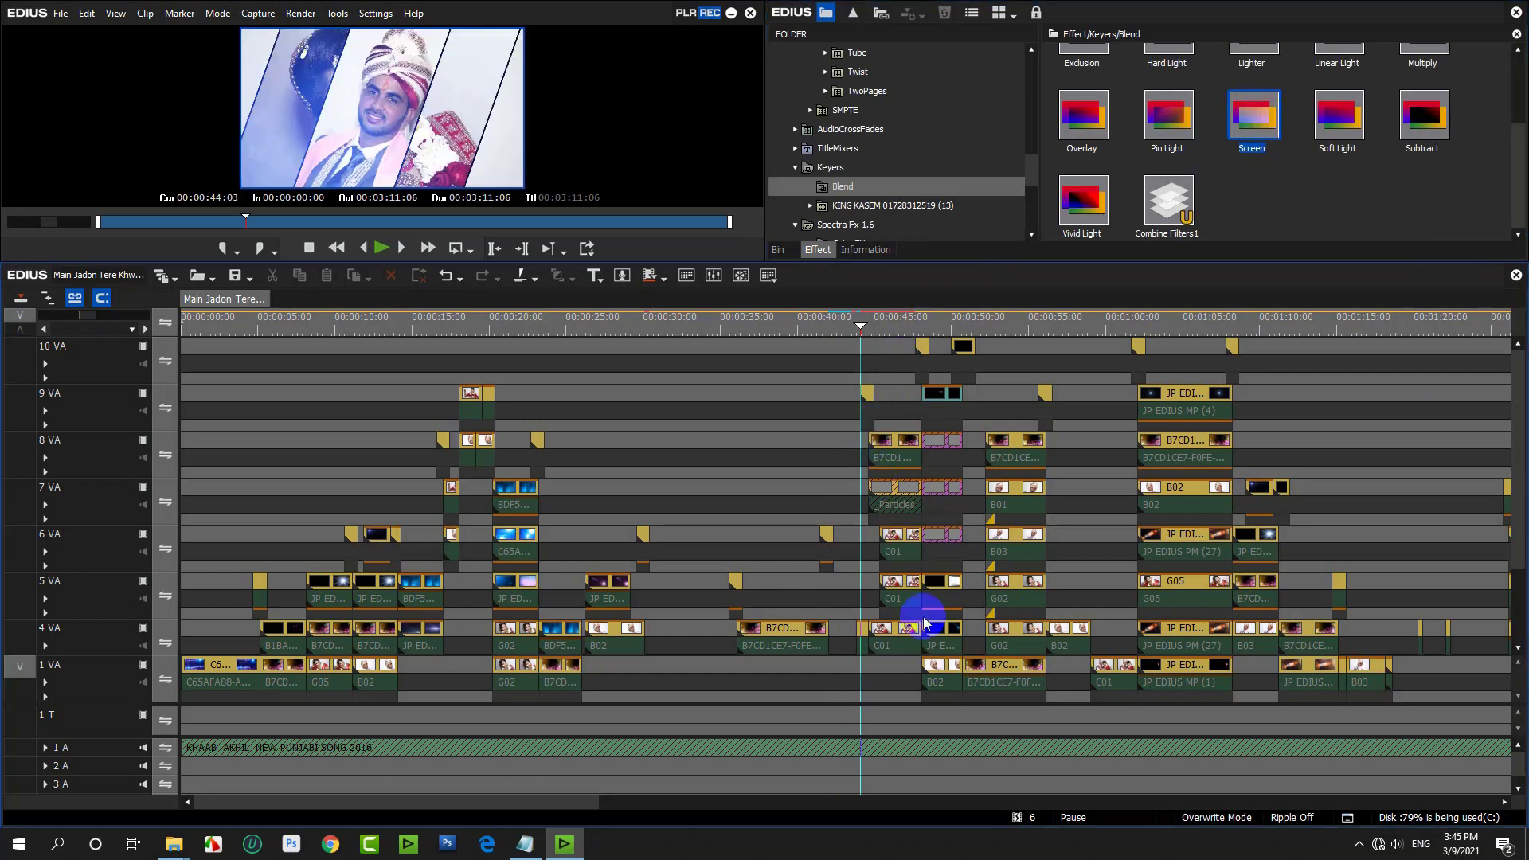
Replace the offline Particles clip on track 7 VA with JP EDIUS PM (33) from the bin and check it at 00:00:47:01.
click(893, 496)
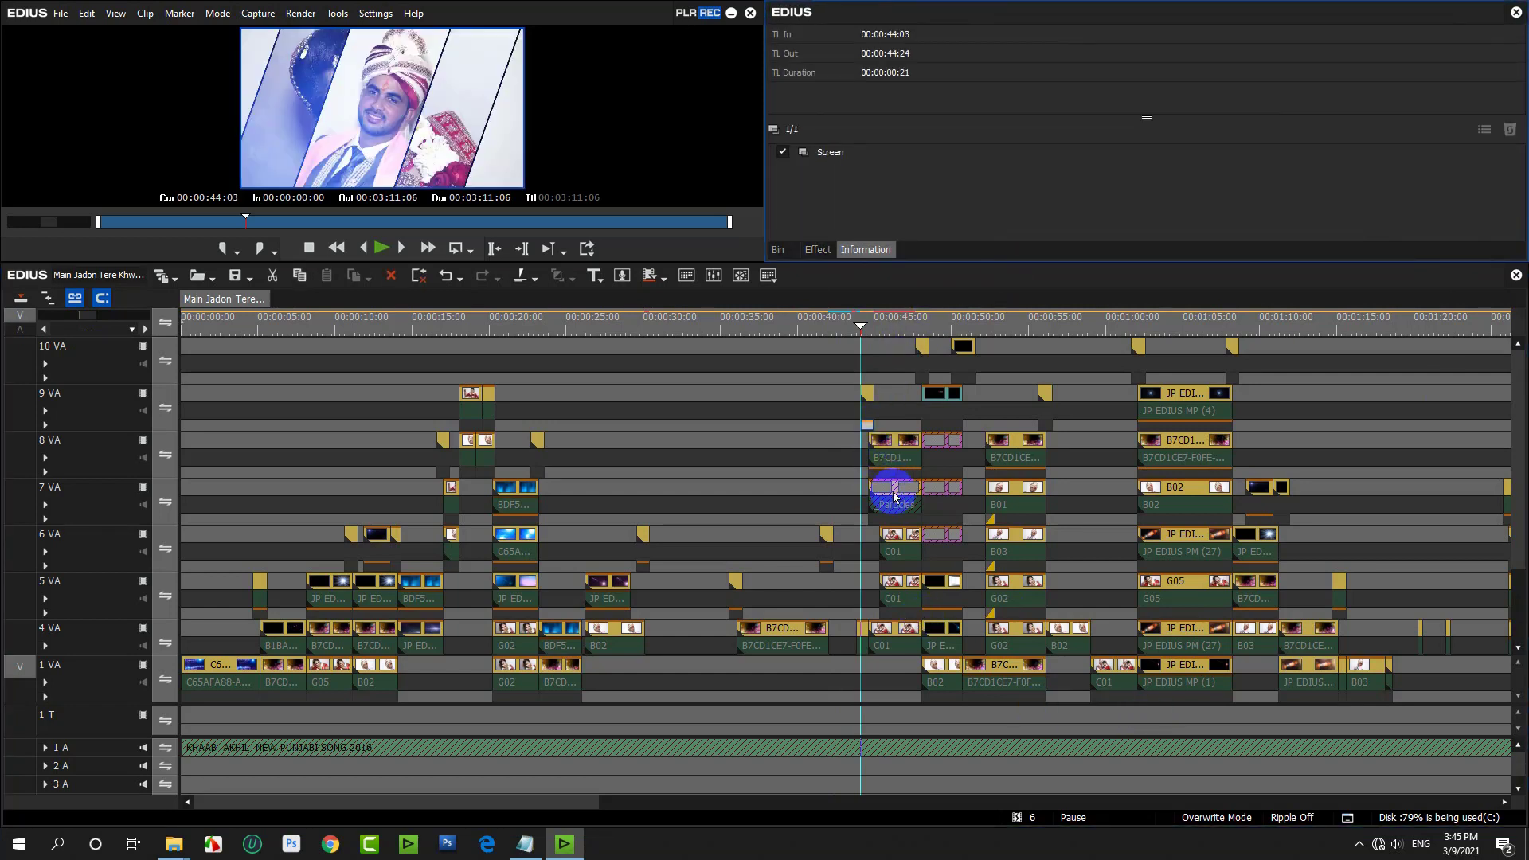
click(779, 248)
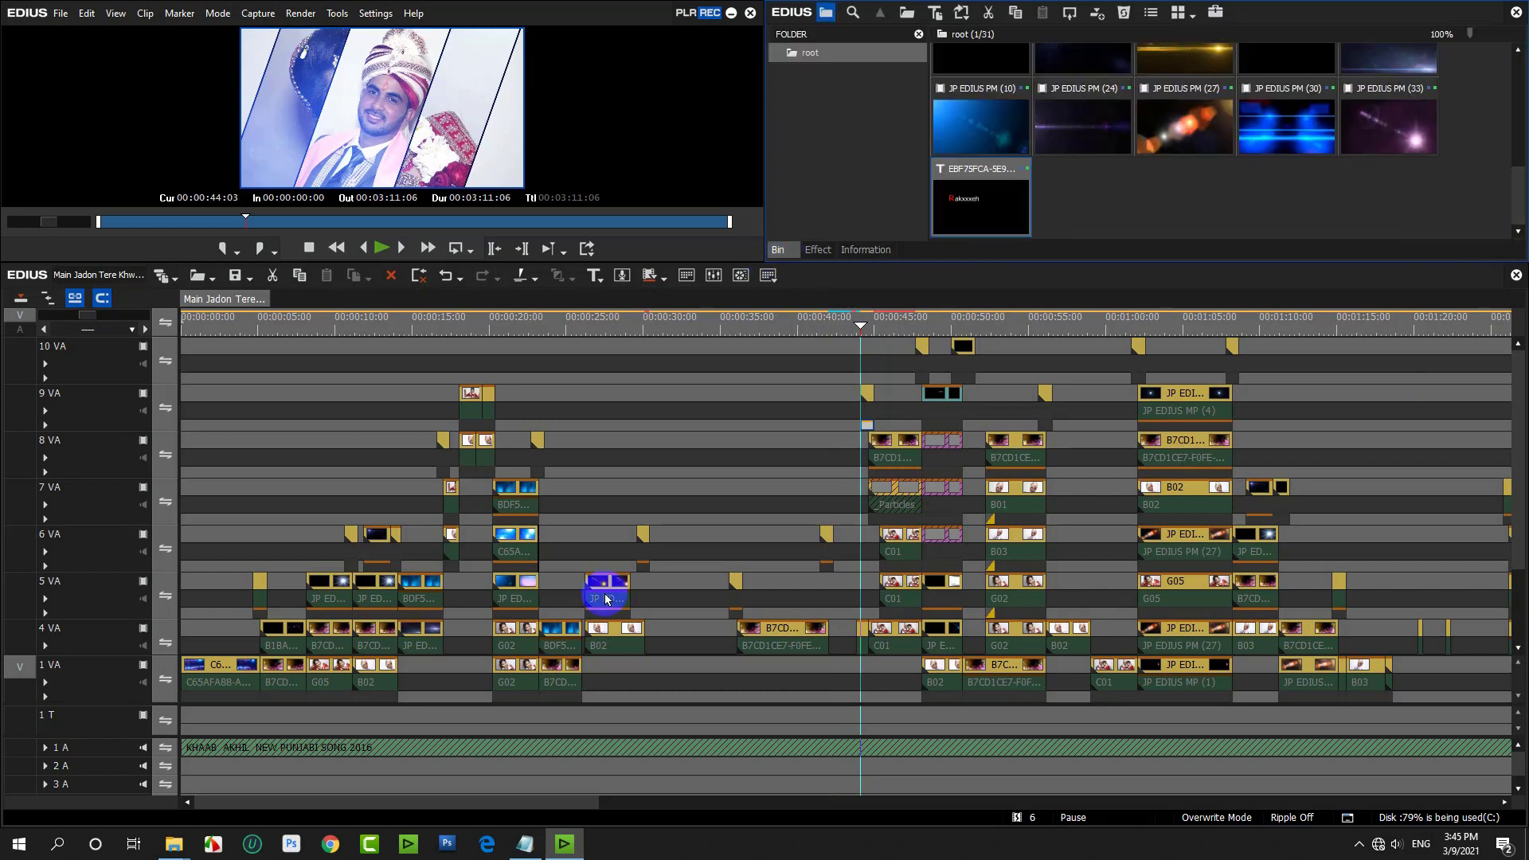
click(1409, 139)
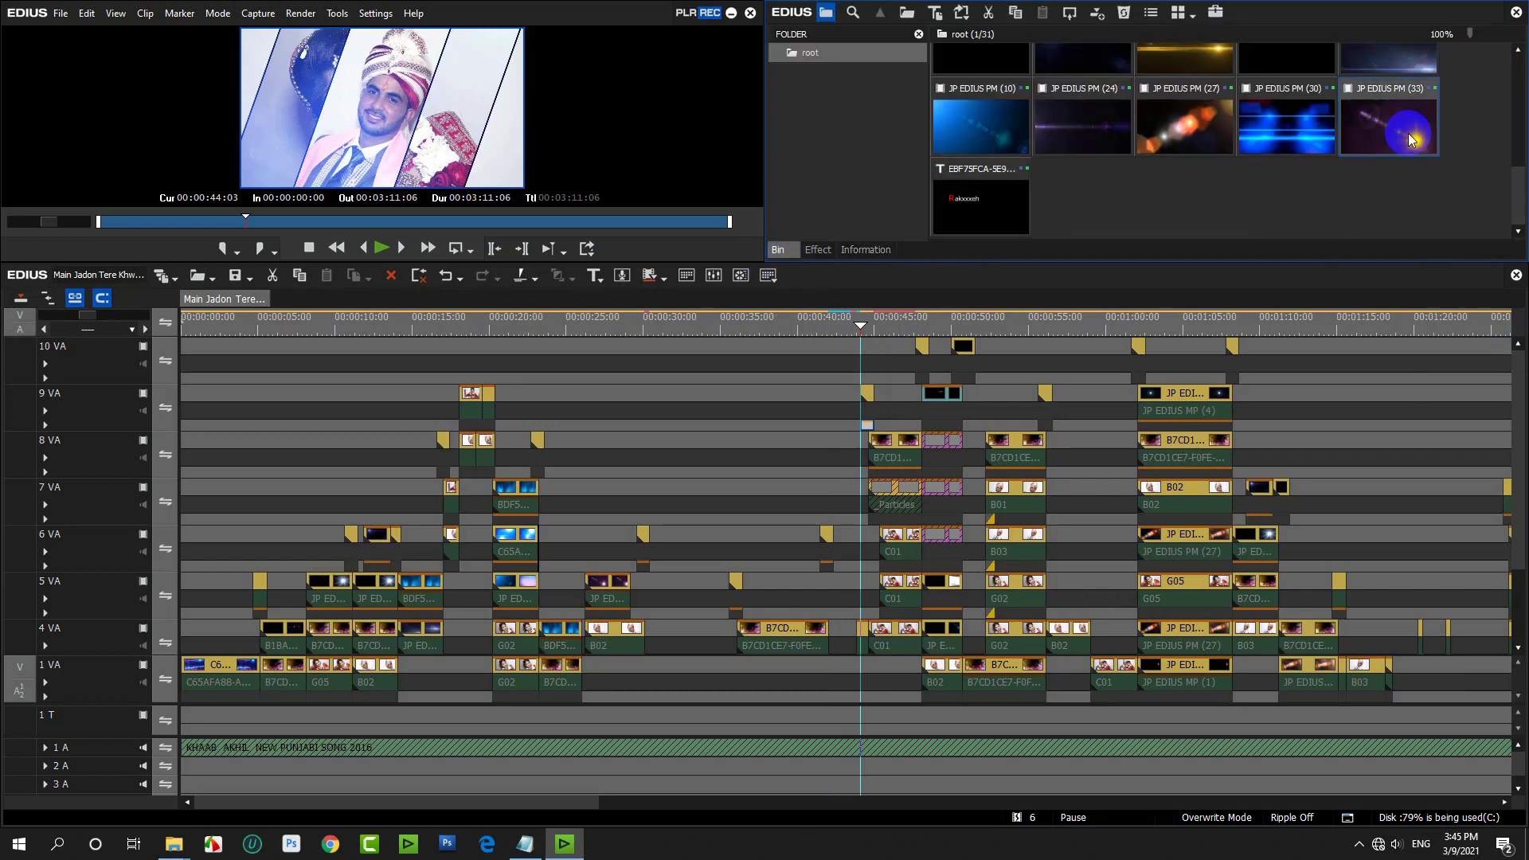
drag(1409, 140, 892, 495)
drag(862, 327, 908, 344)
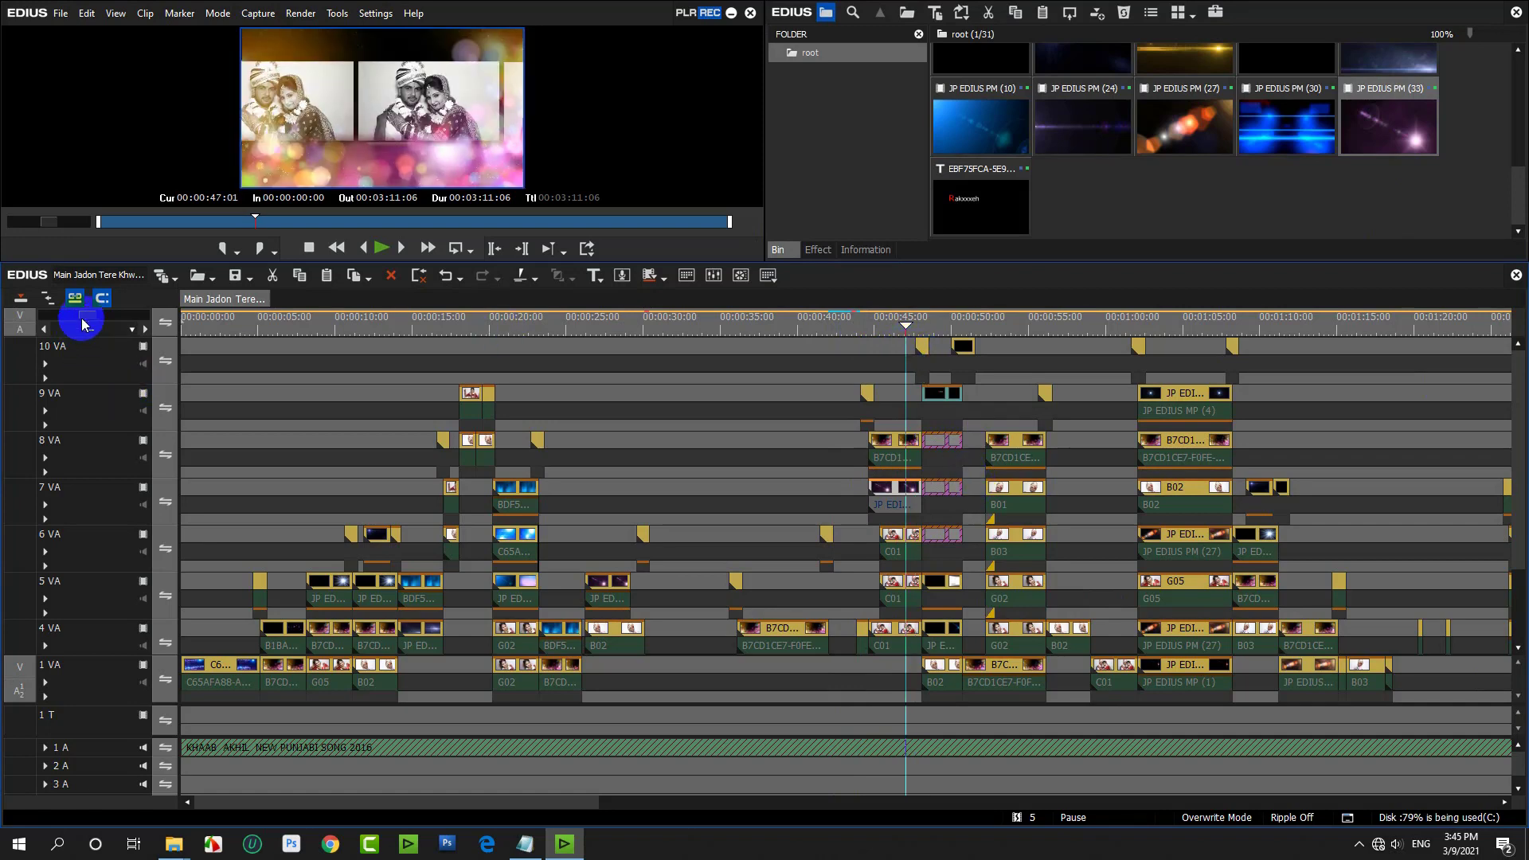
Apply the Screen blend keyer to the short clip on track 10 VA at 00:00:48:02.
drag(82, 317, 57, 313)
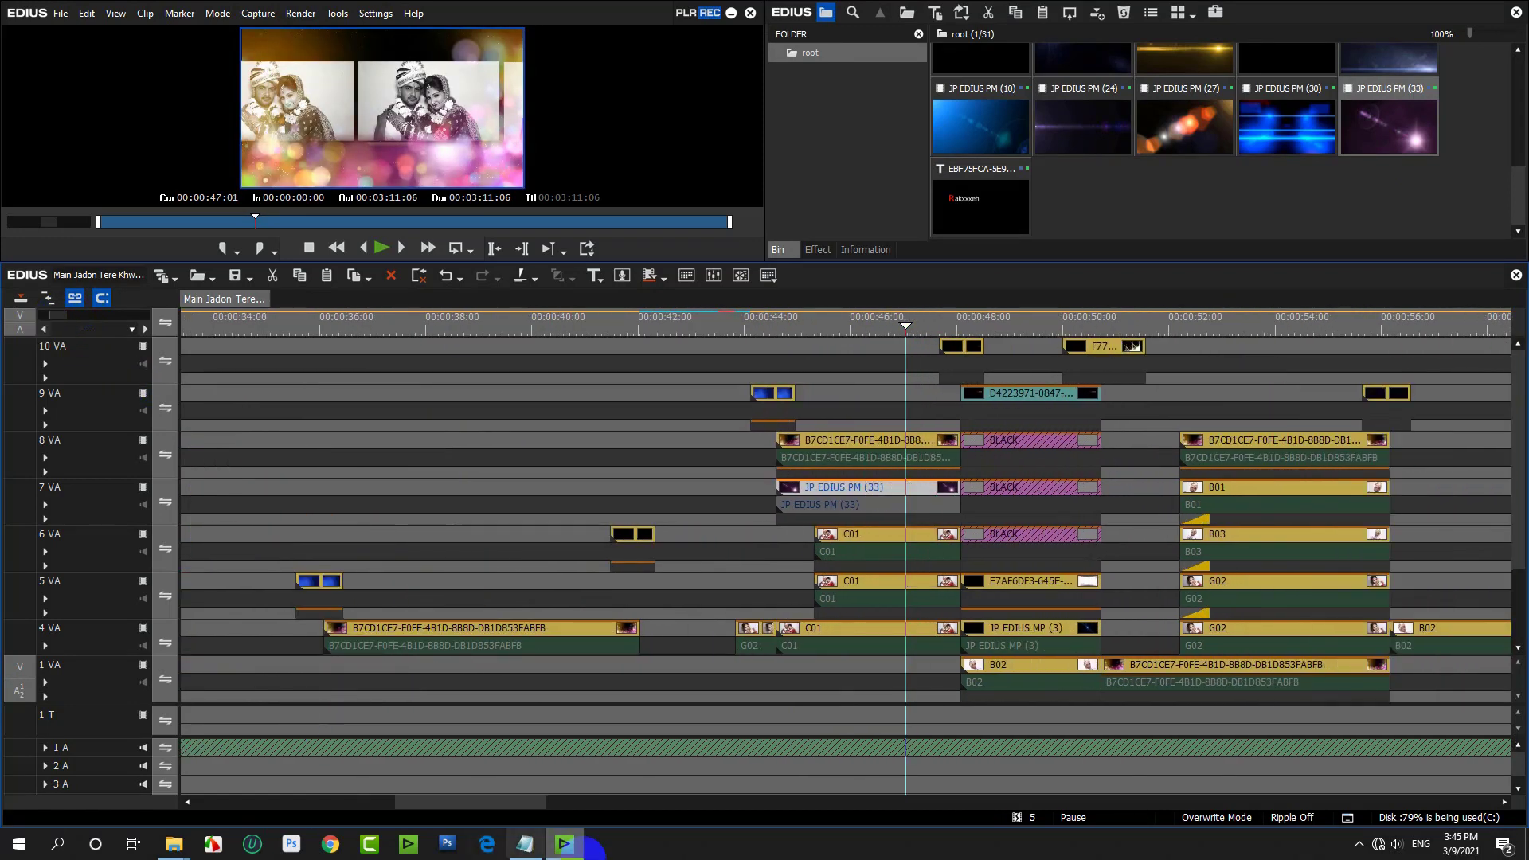
drag(503, 801, 562, 803)
click(458, 444)
click(512, 440)
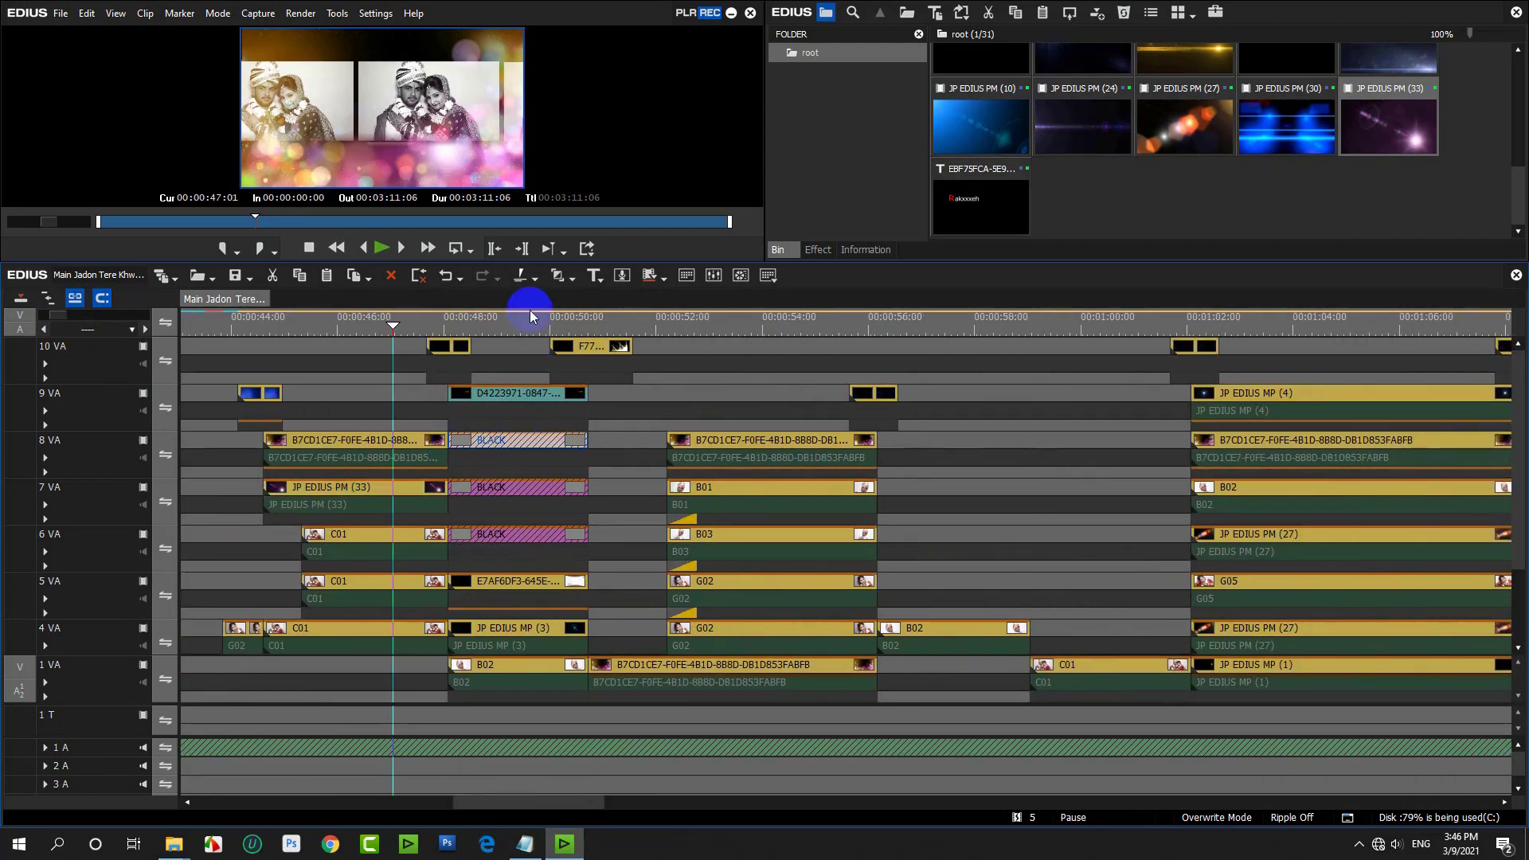
drag(528, 318, 436, 338)
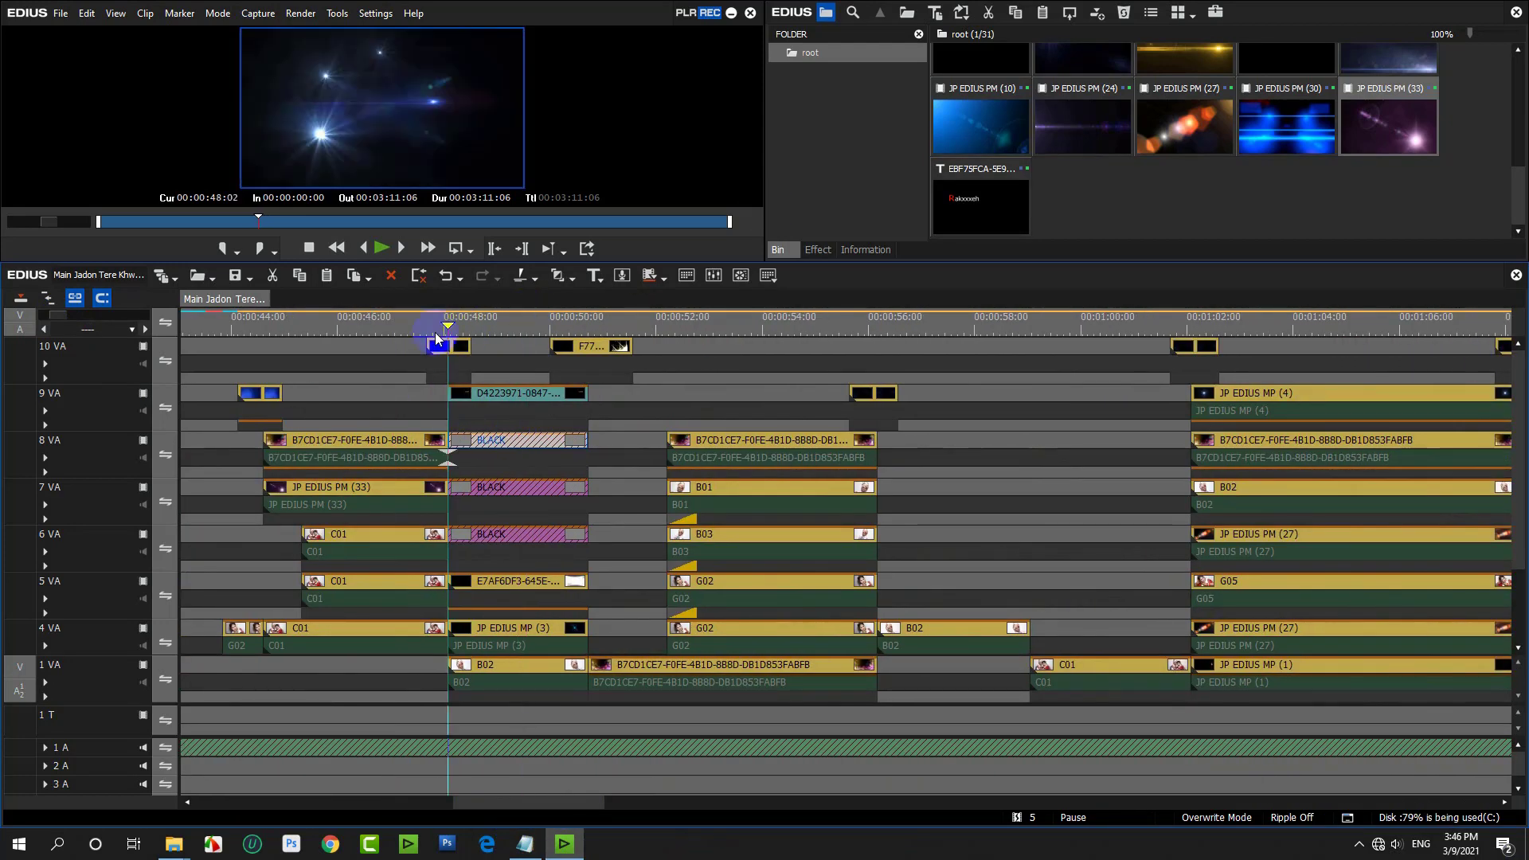
click(818, 249)
drag(1269, 129, 456, 385)
click(442, 341)
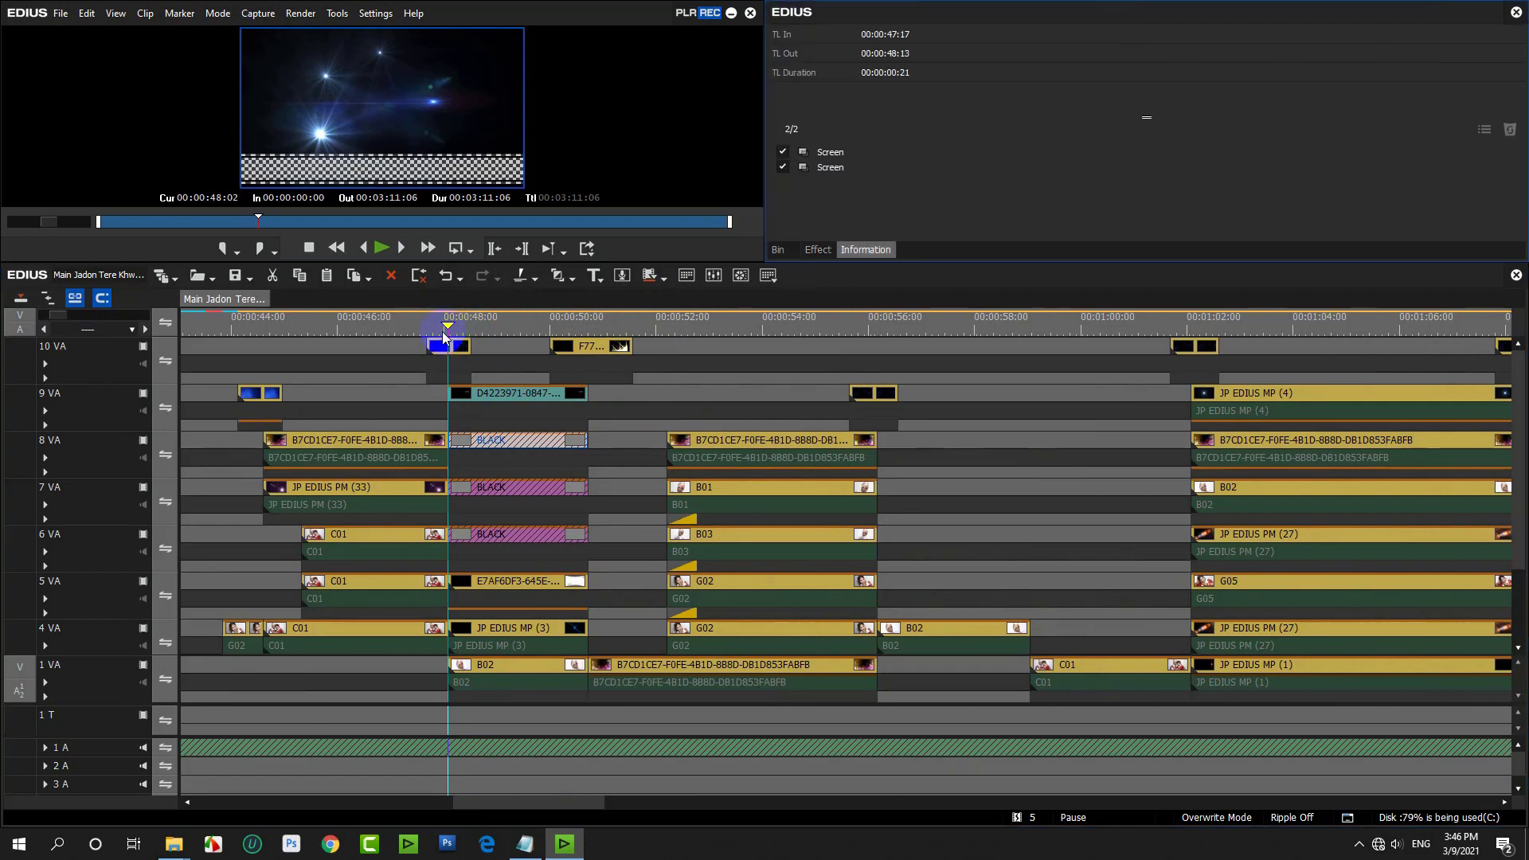
Replace the three BLACK clips on tracks 6 VA, 7 VA and 8 VA with the blue C65AFA88 background clip from the bin.
click(571, 344)
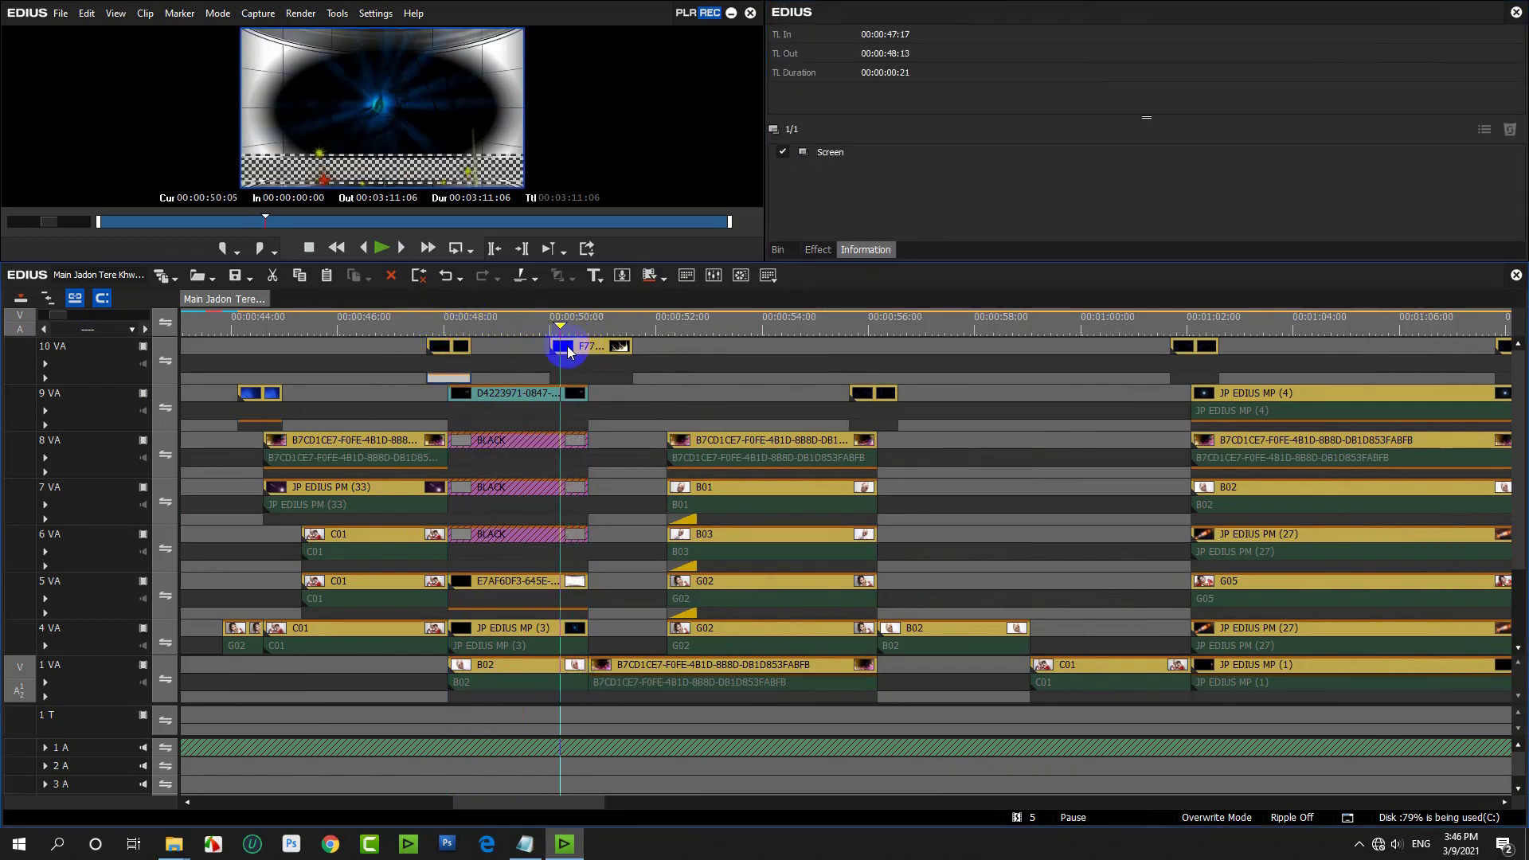
click(539, 349)
click(484, 348)
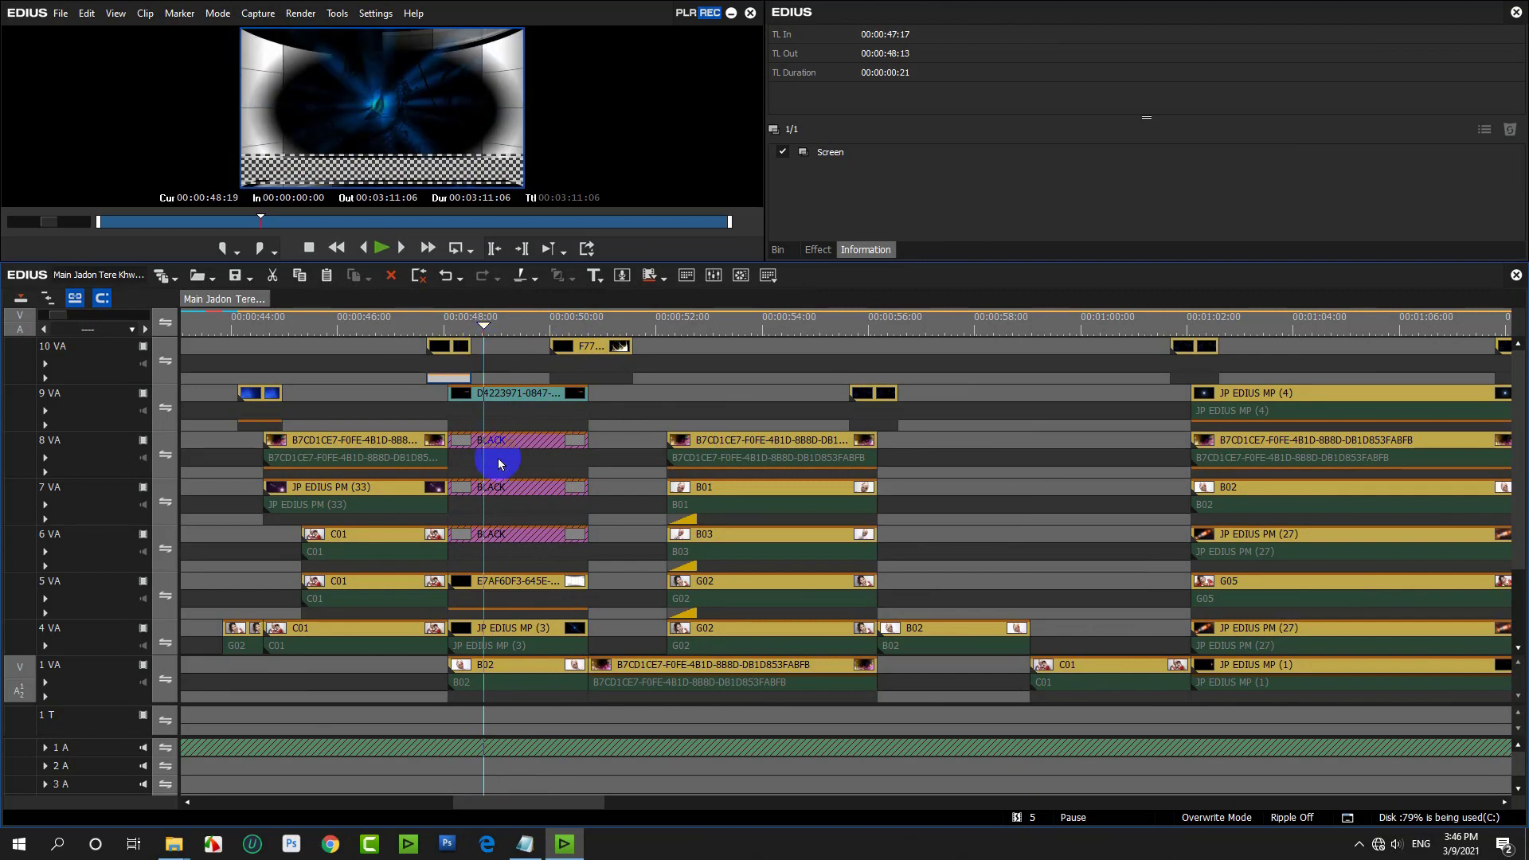
click(779, 249)
scroll(1282, 199, up, 3)
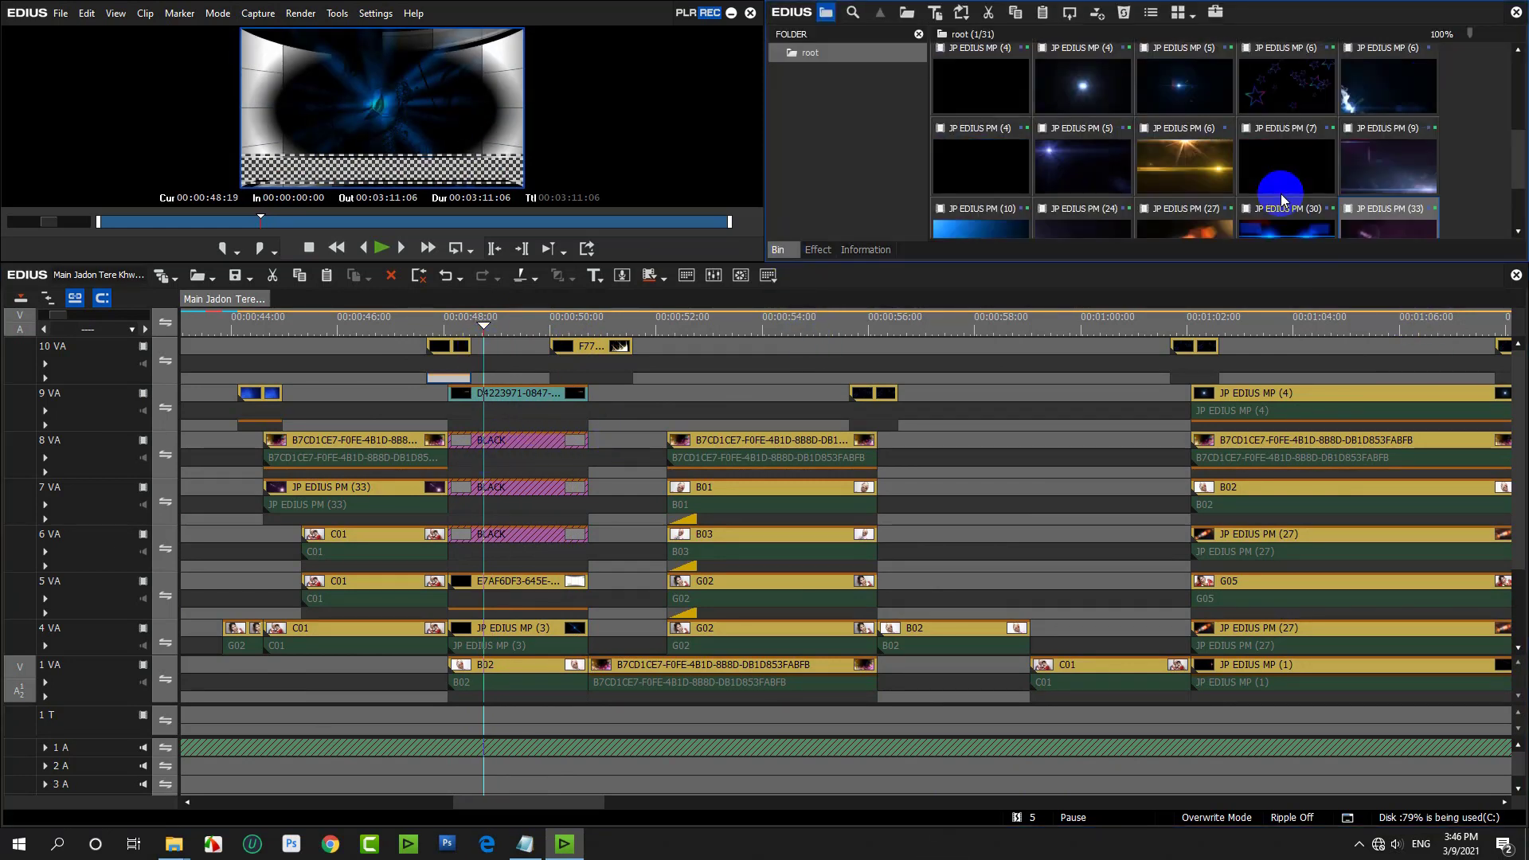
scroll(1282, 199, up, 3)
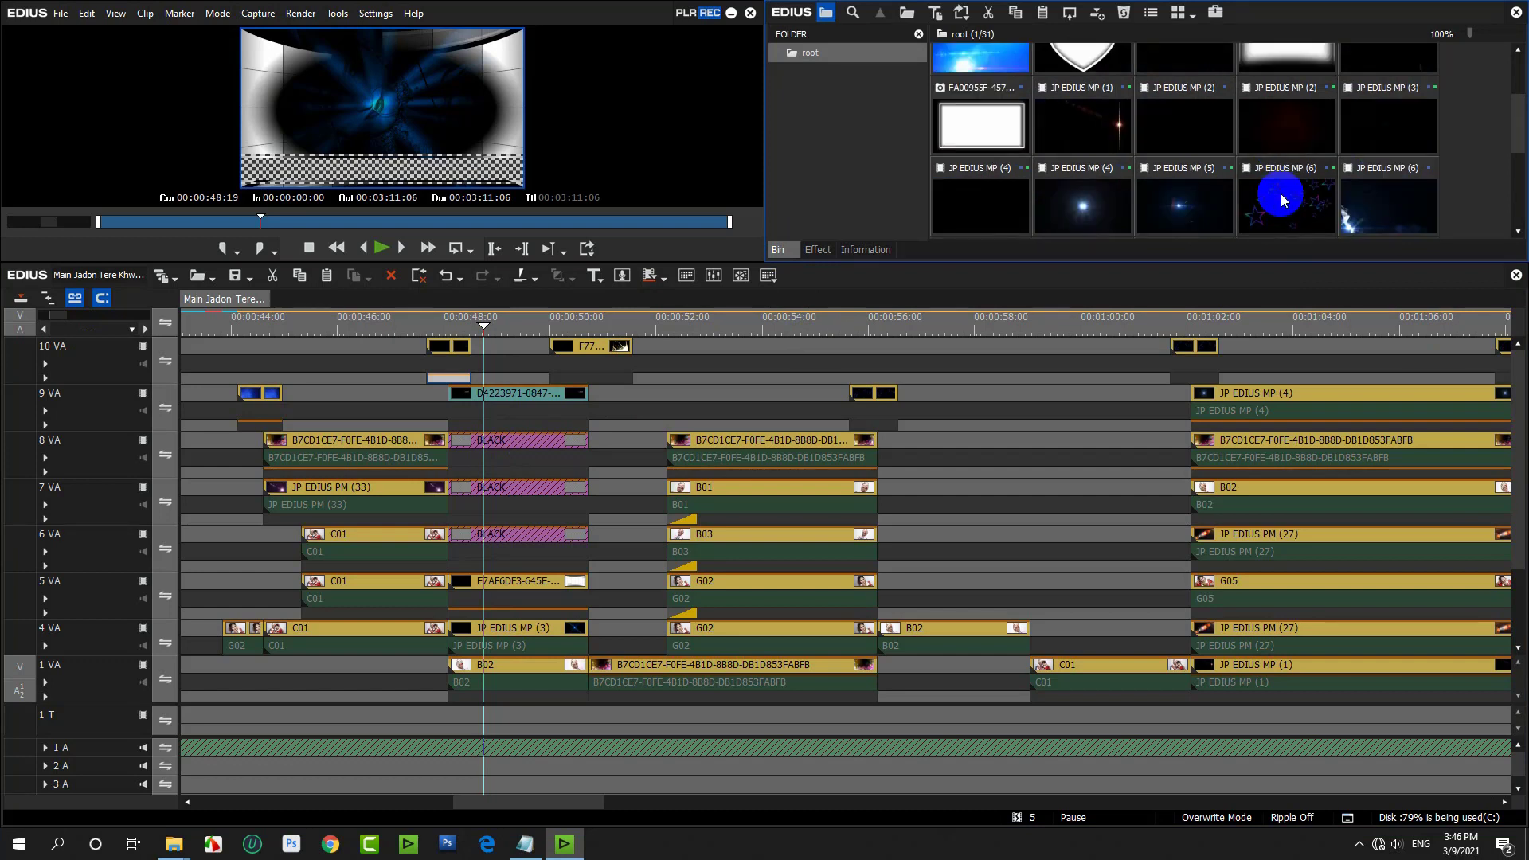
scroll(1282, 199, up, 3)
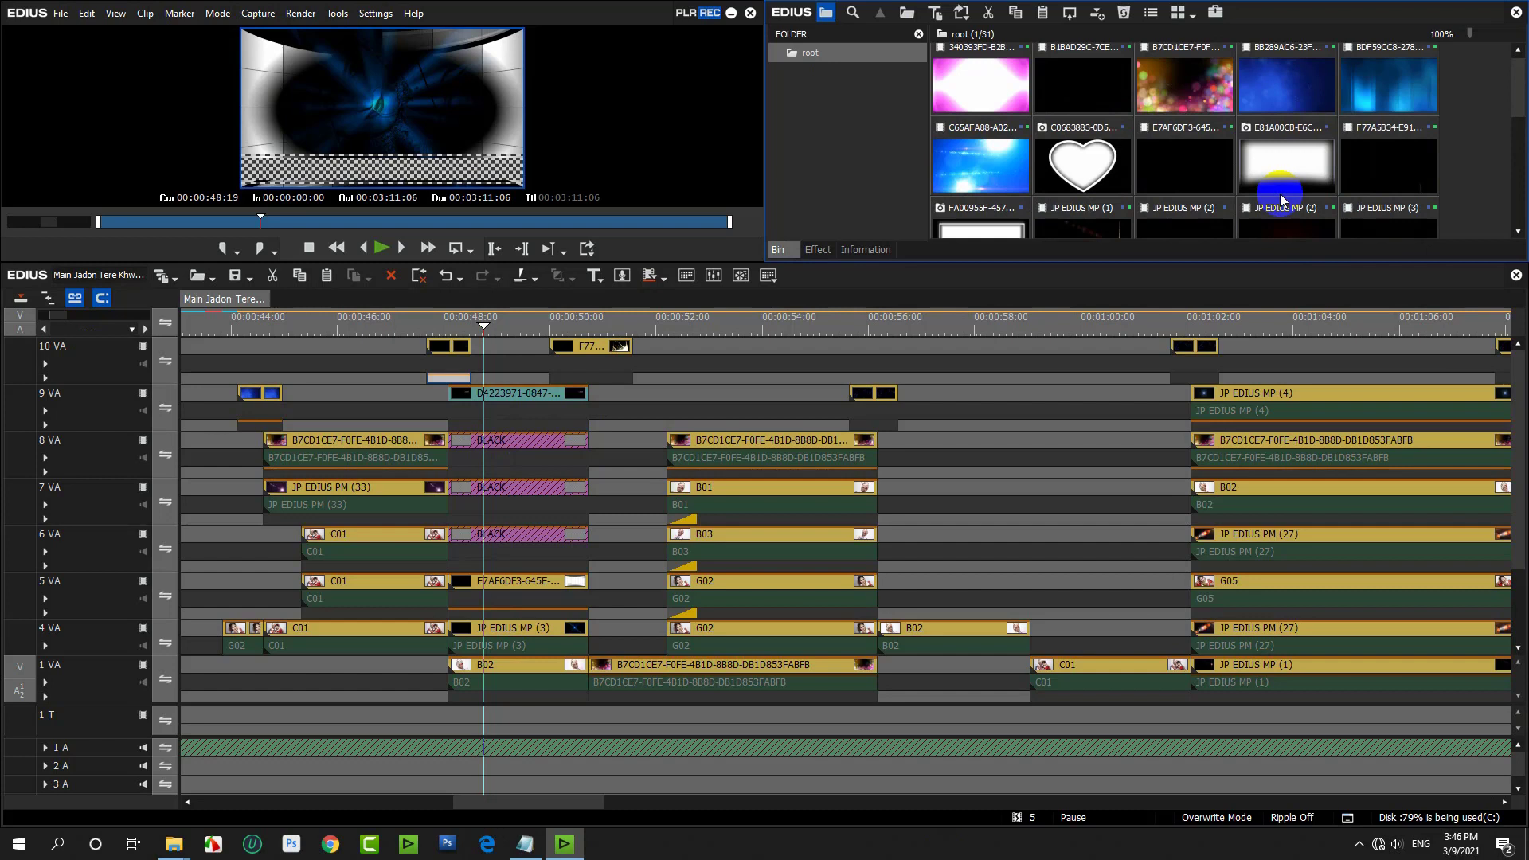
click(994, 170)
drag(995, 170, 529, 356)
Check the picture with track 4 VA hidden, show the track again, and replace its JP EDIUS MP (3) clip with JP EDIUS PM (10).
click(505, 625)
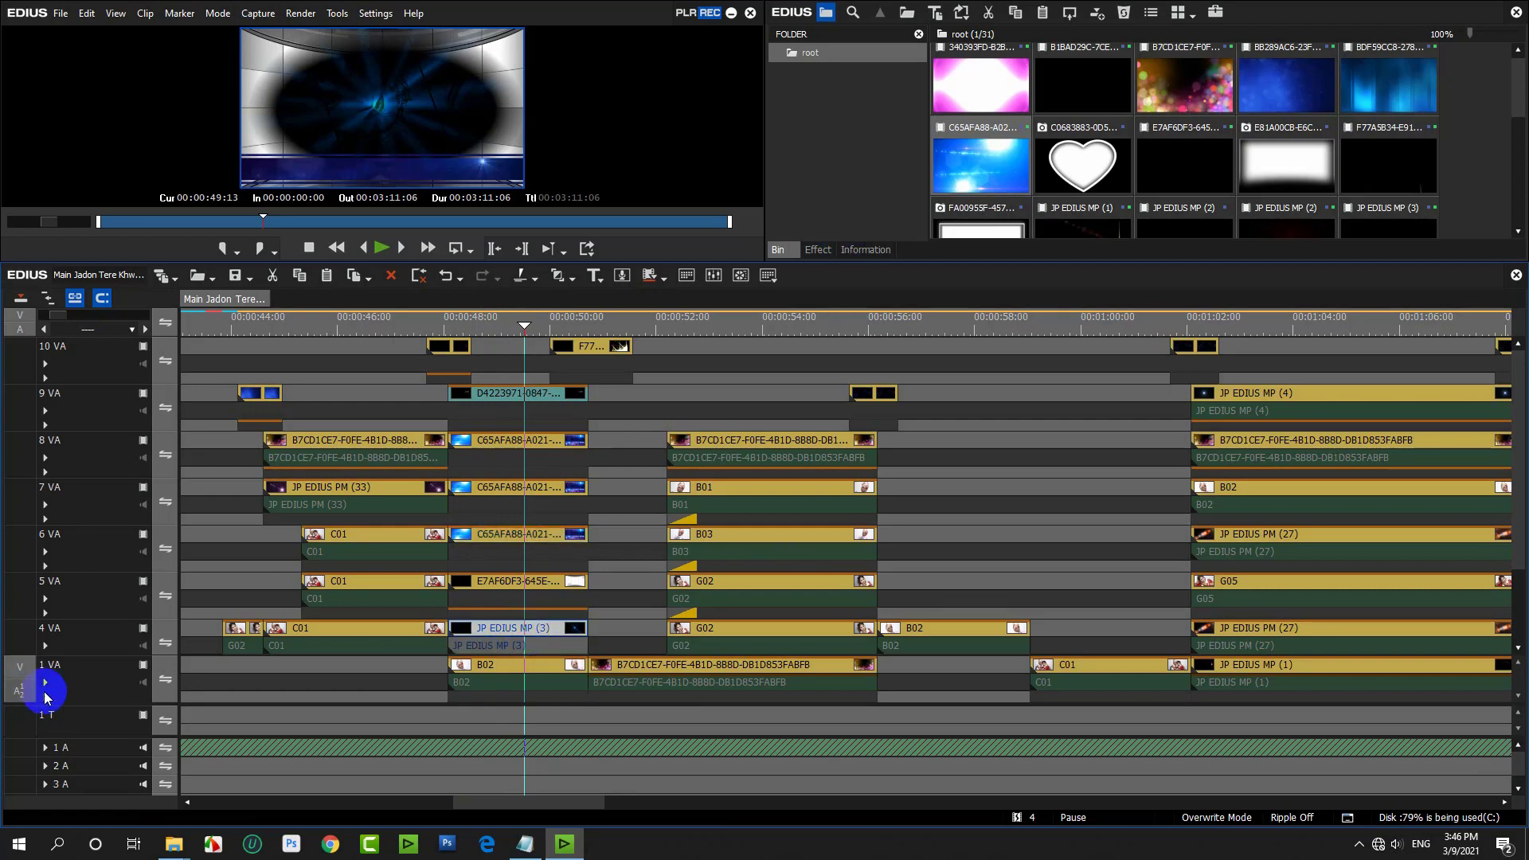
click(145, 629)
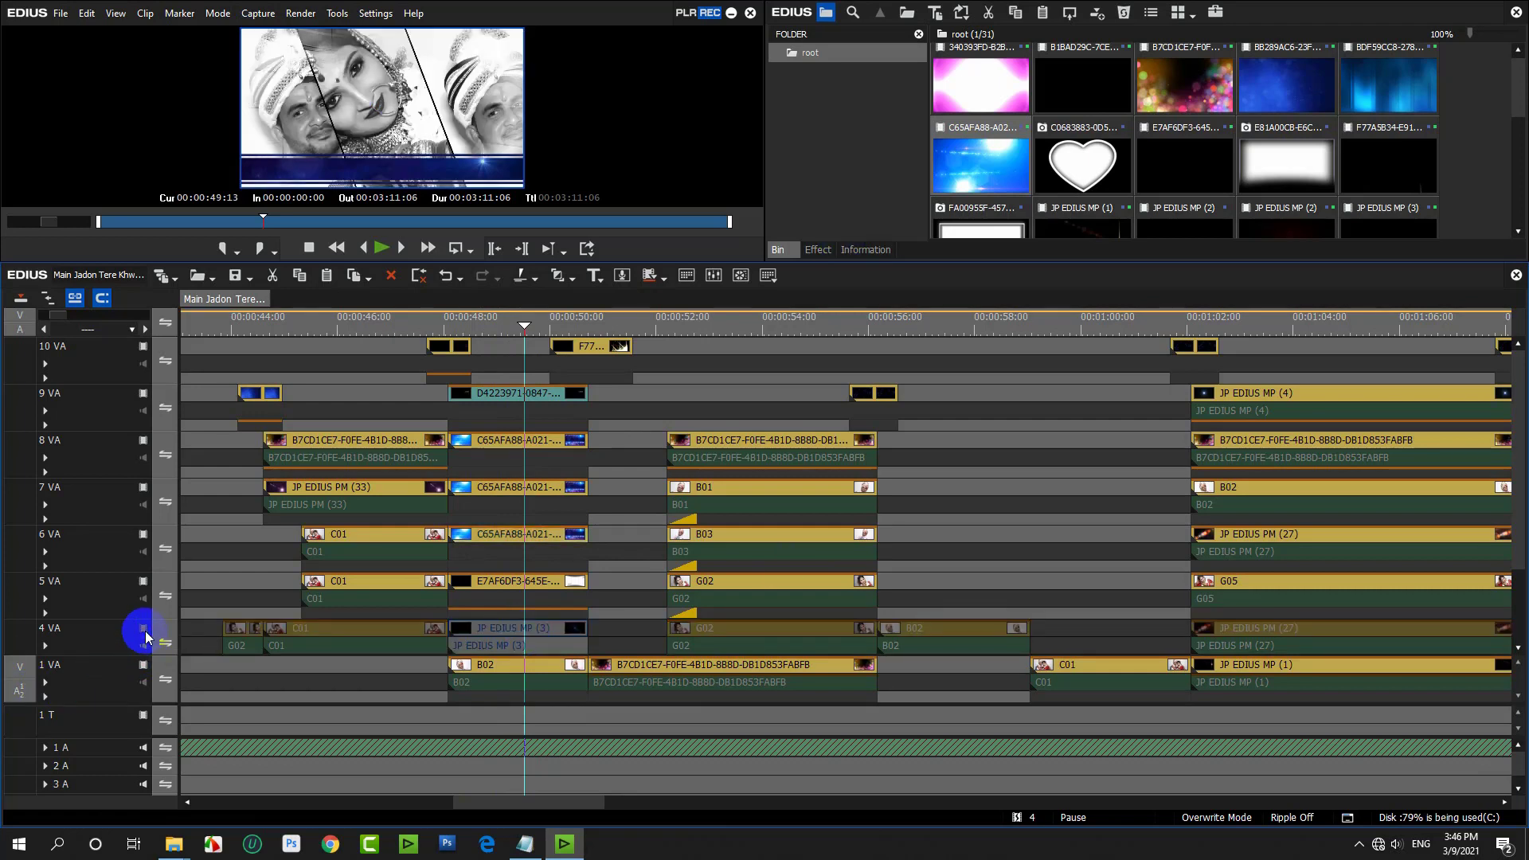
click(512, 644)
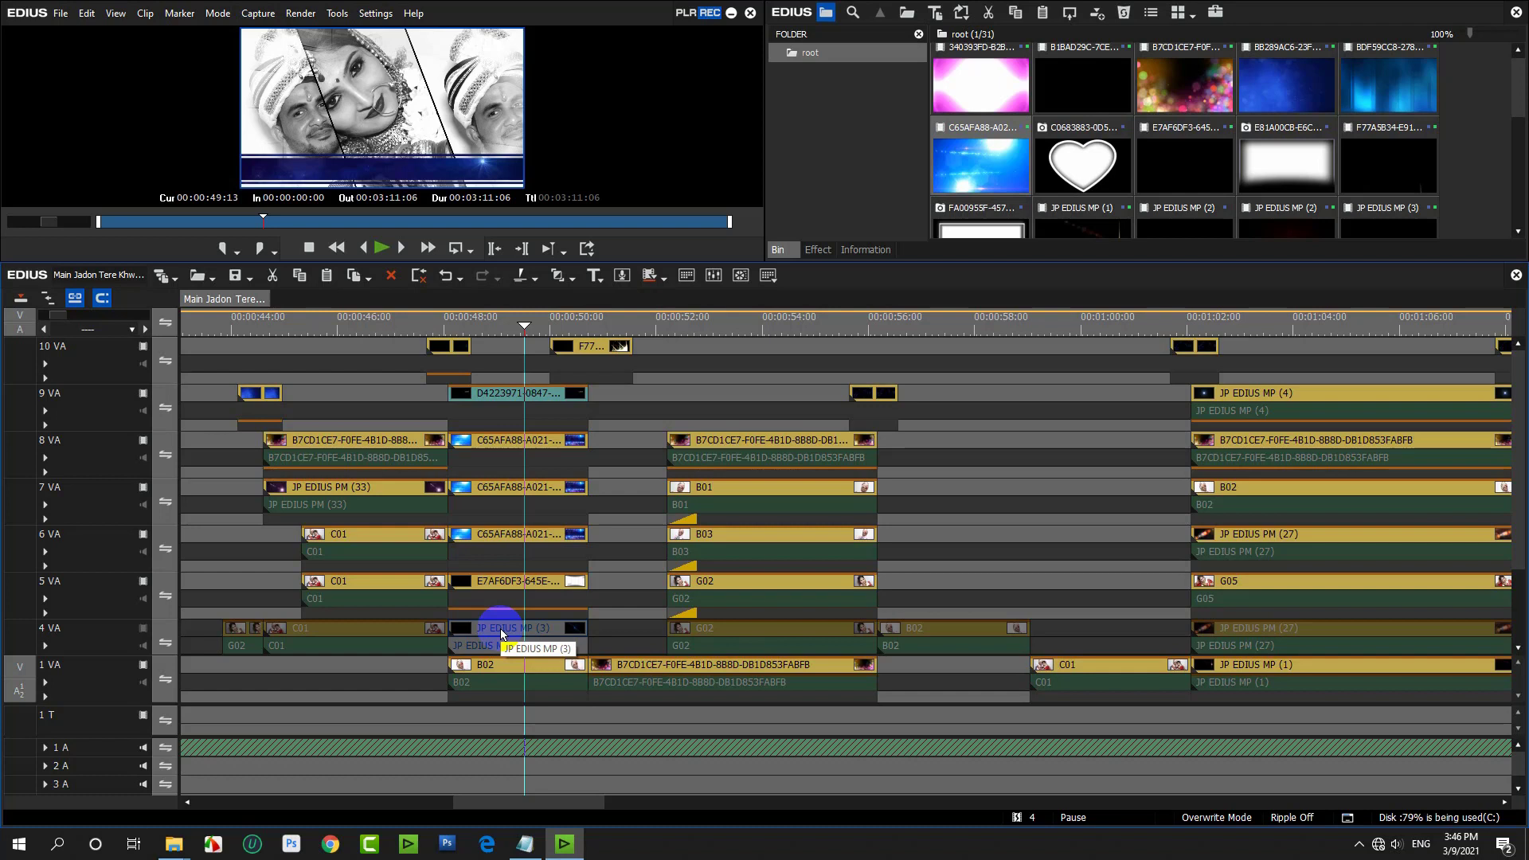
scroll(1296, 131, down, 3)
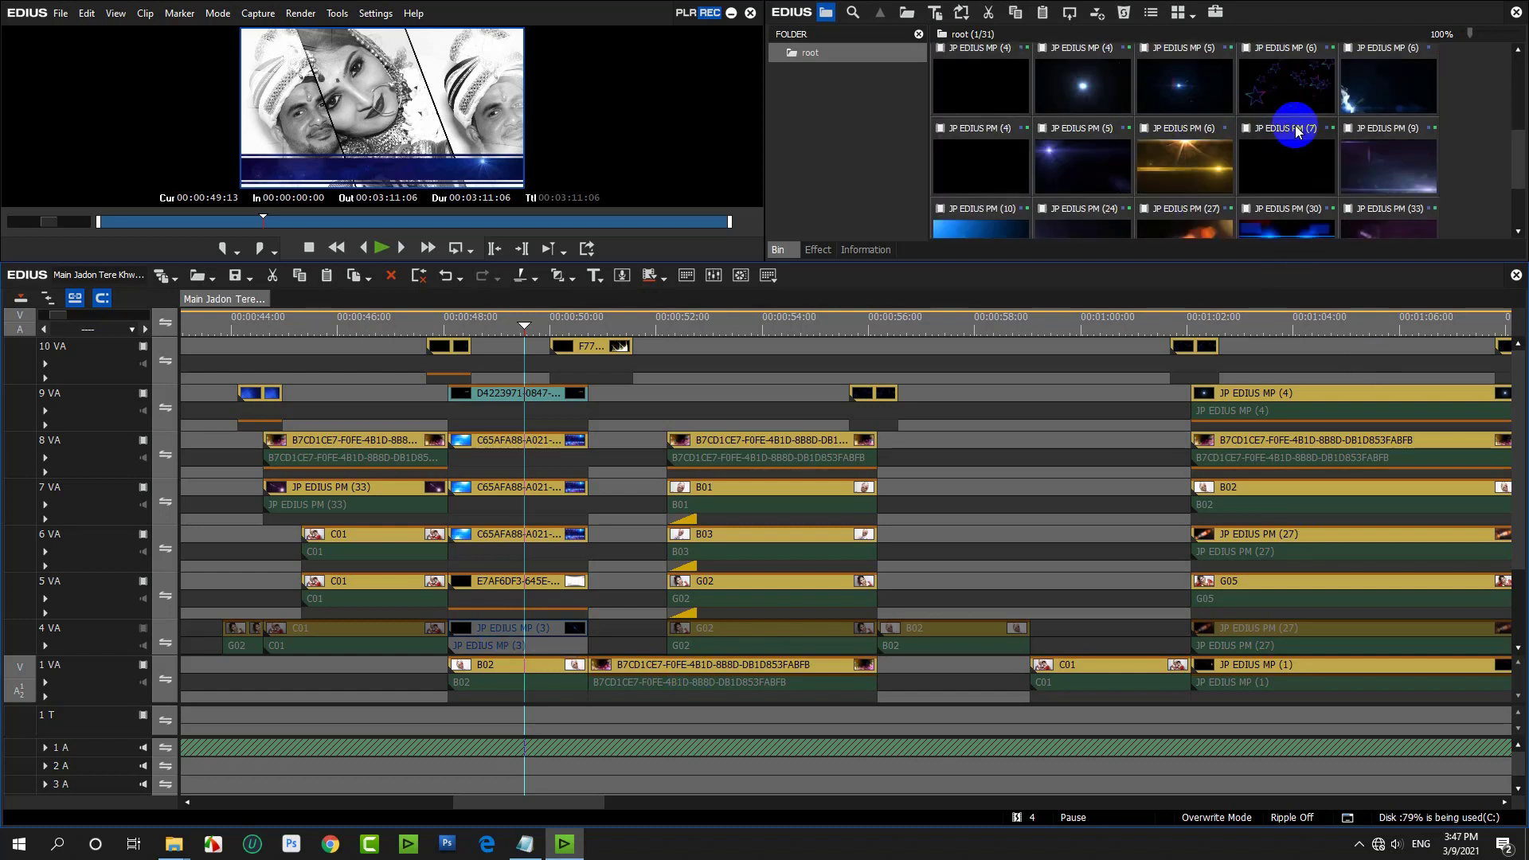
scroll(1297, 131, down, 1)
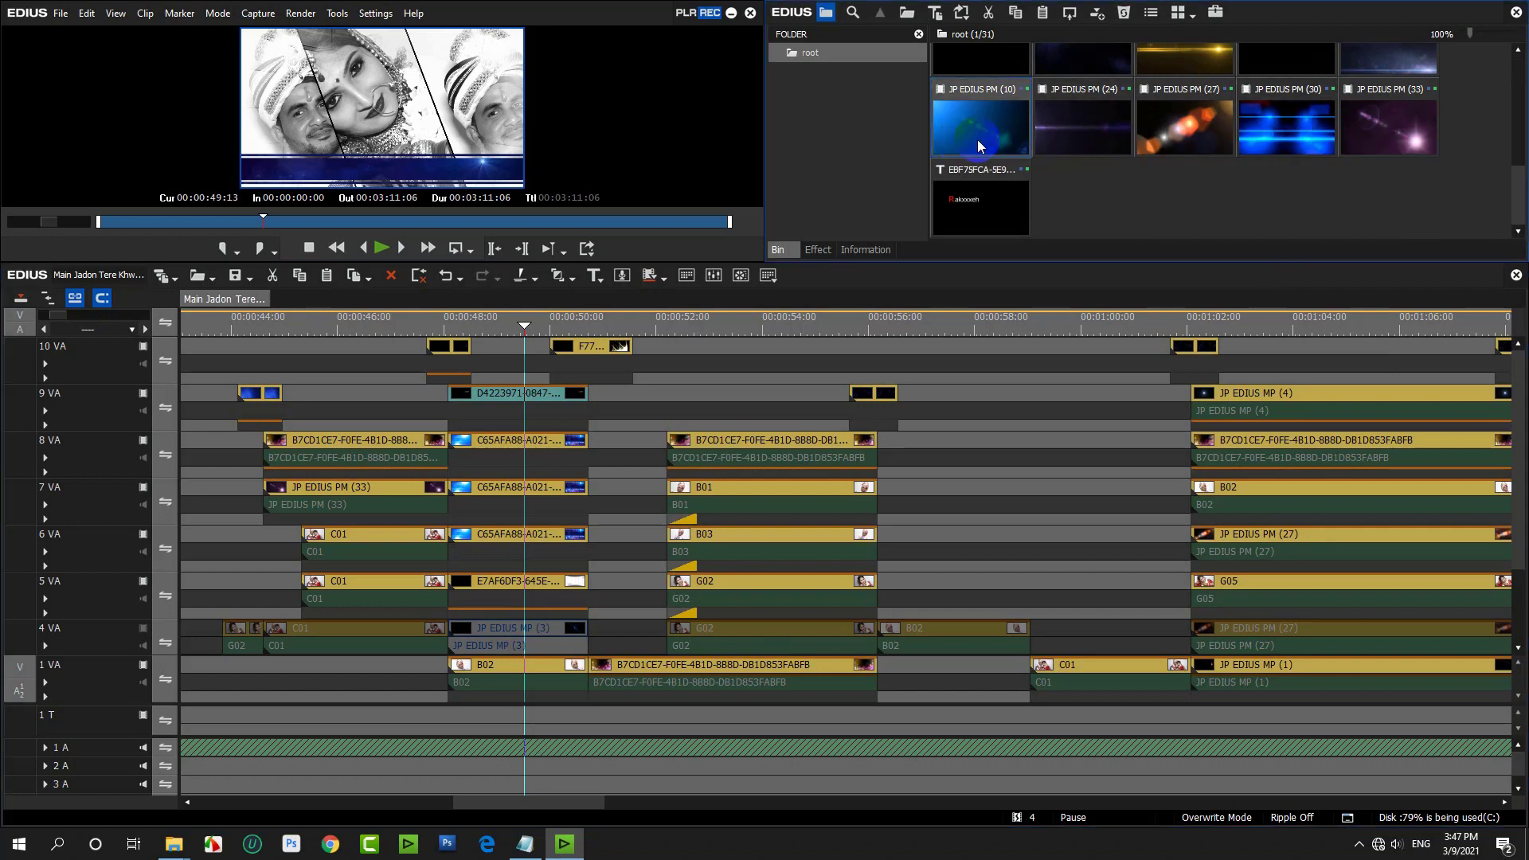
click(137, 634)
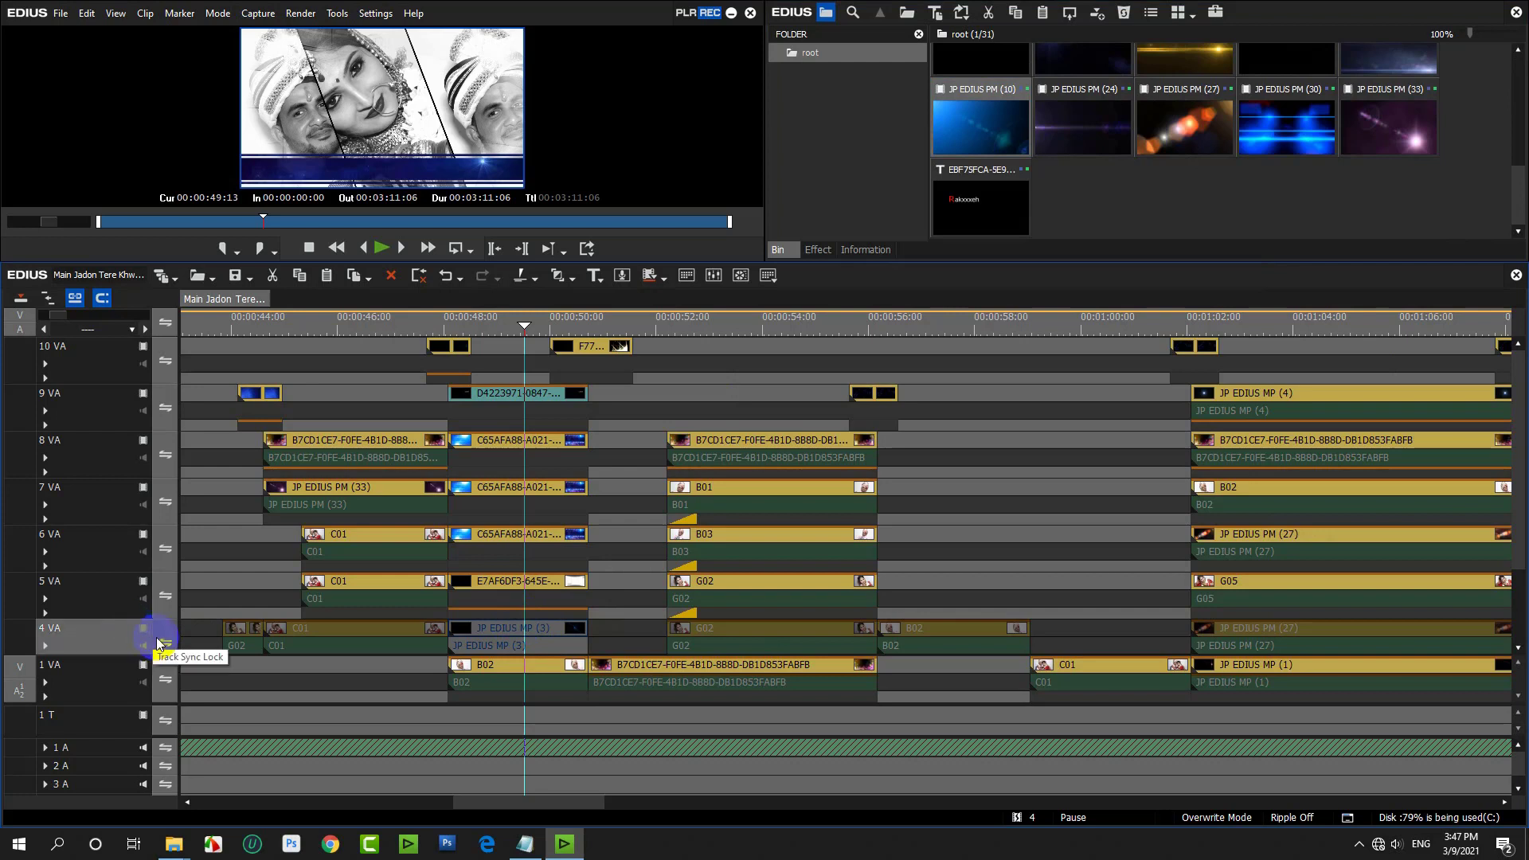
click(142, 631)
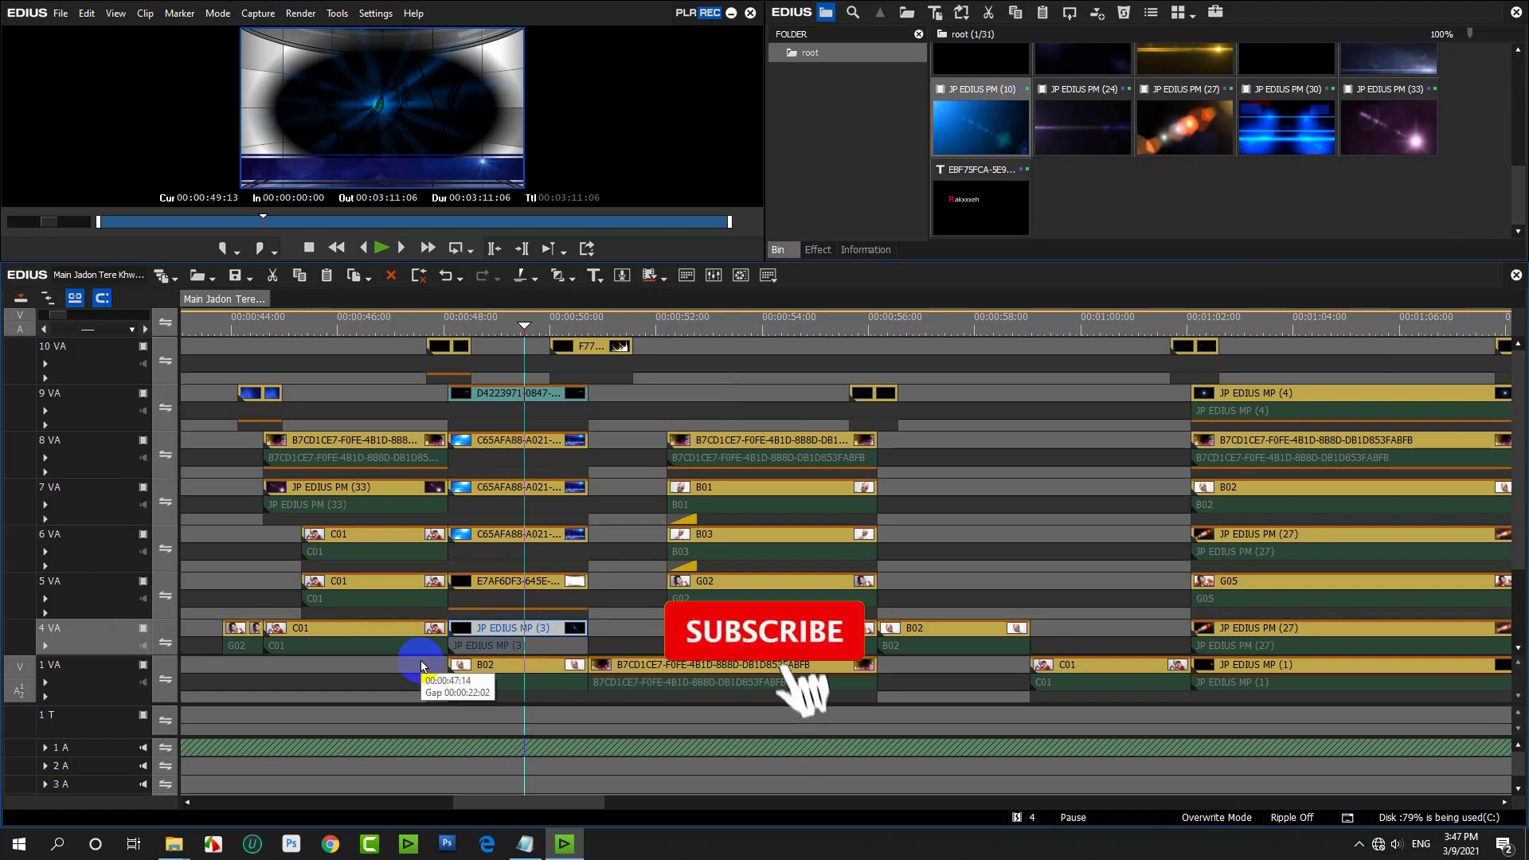
key(ctrl+r)
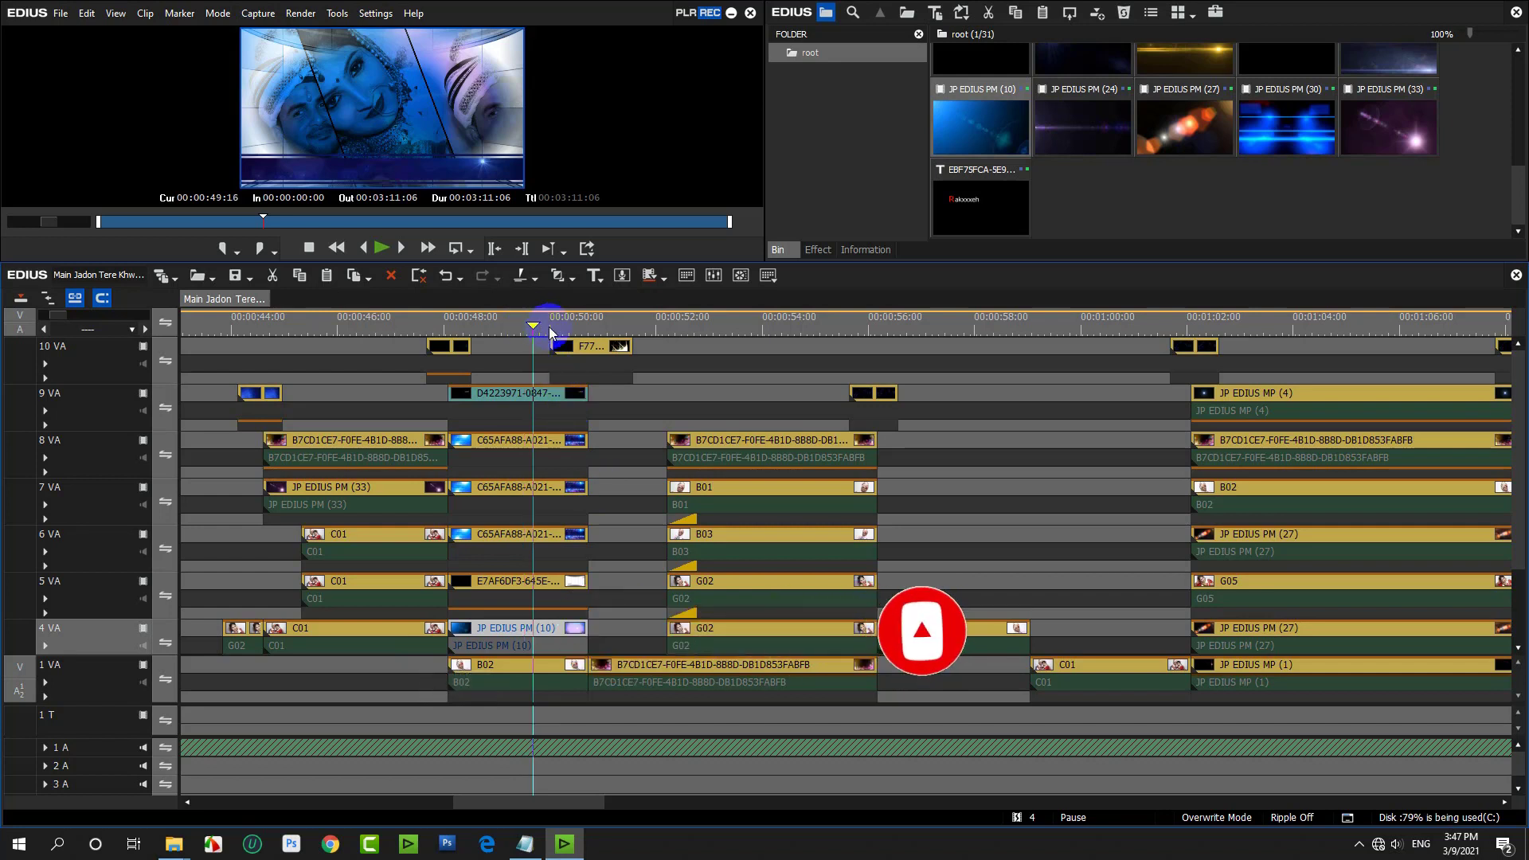
Apply the Screen blend keyer to the short star clip on track 9 VA at 00:00:56:04.
drag(546, 328, 611, 347)
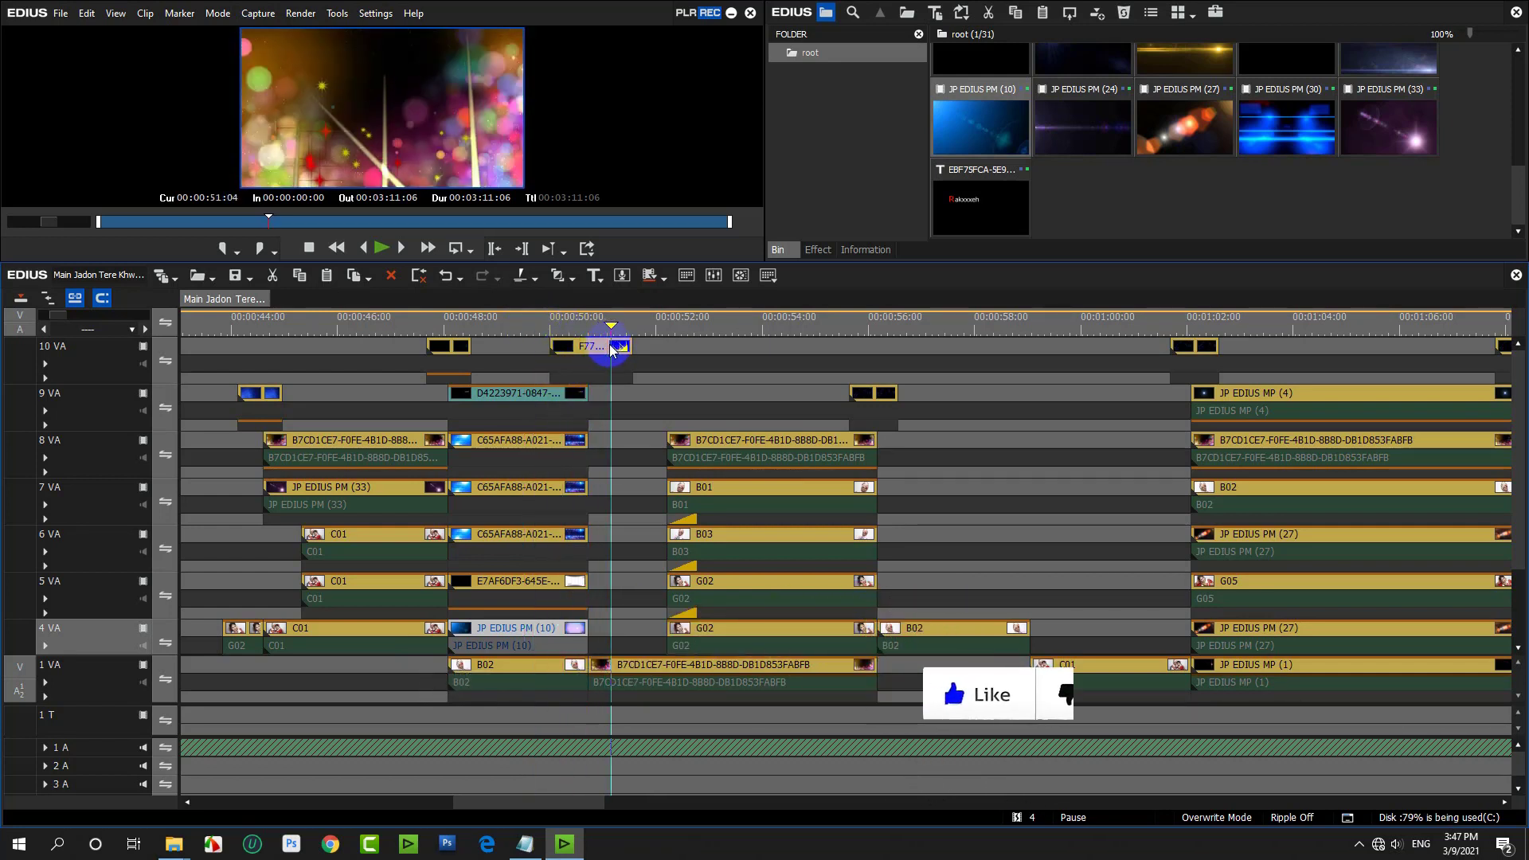
drag(611, 329, 873, 396)
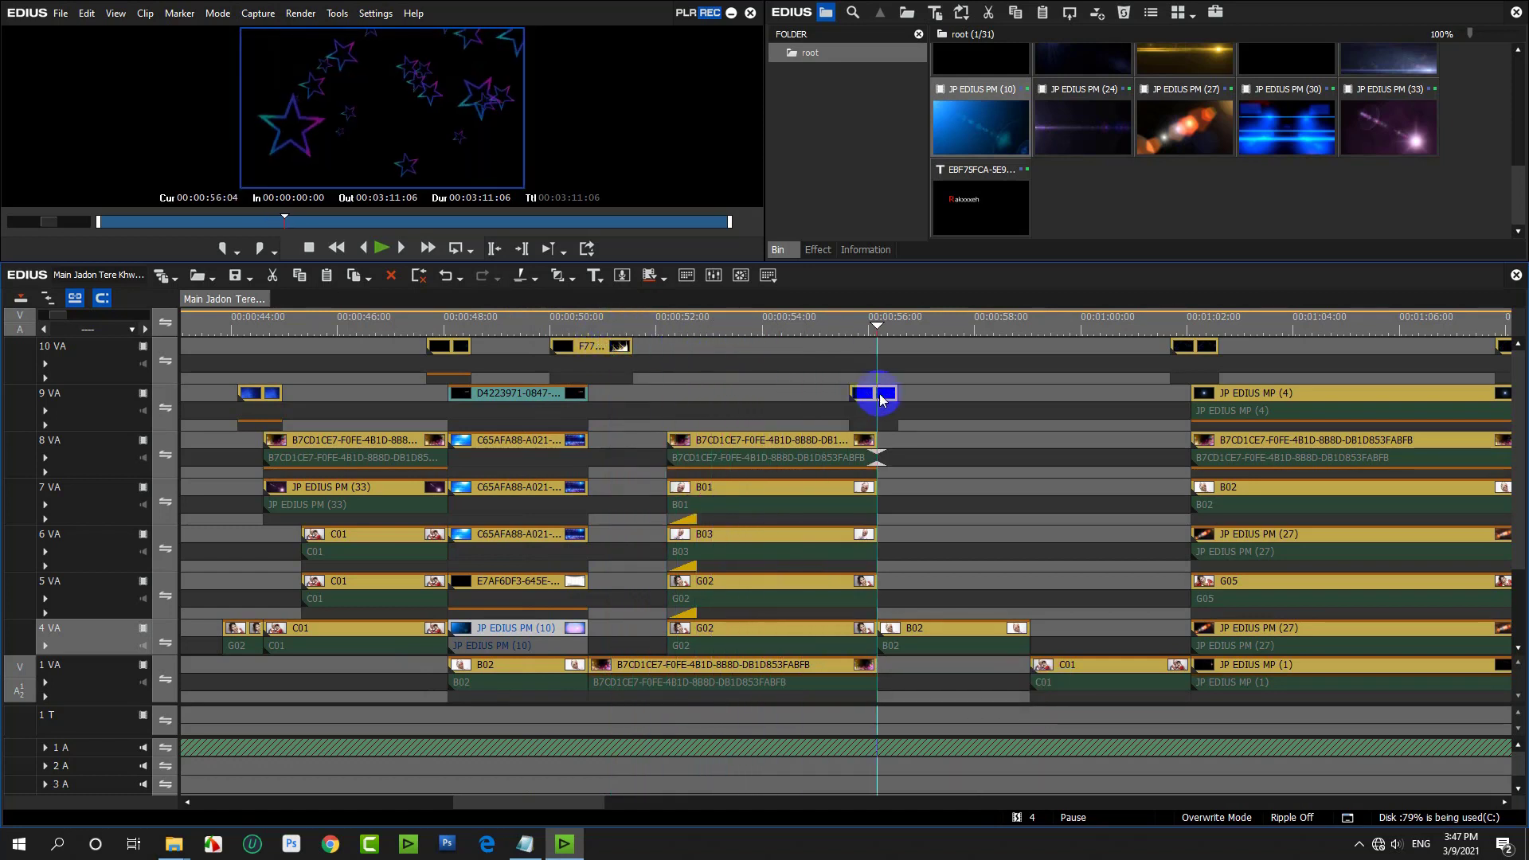
click(818, 250)
drag(1140, 215, 894, 423)
Delete the short star clip from track 9 VA at 00:00:56:04.
click(896, 387)
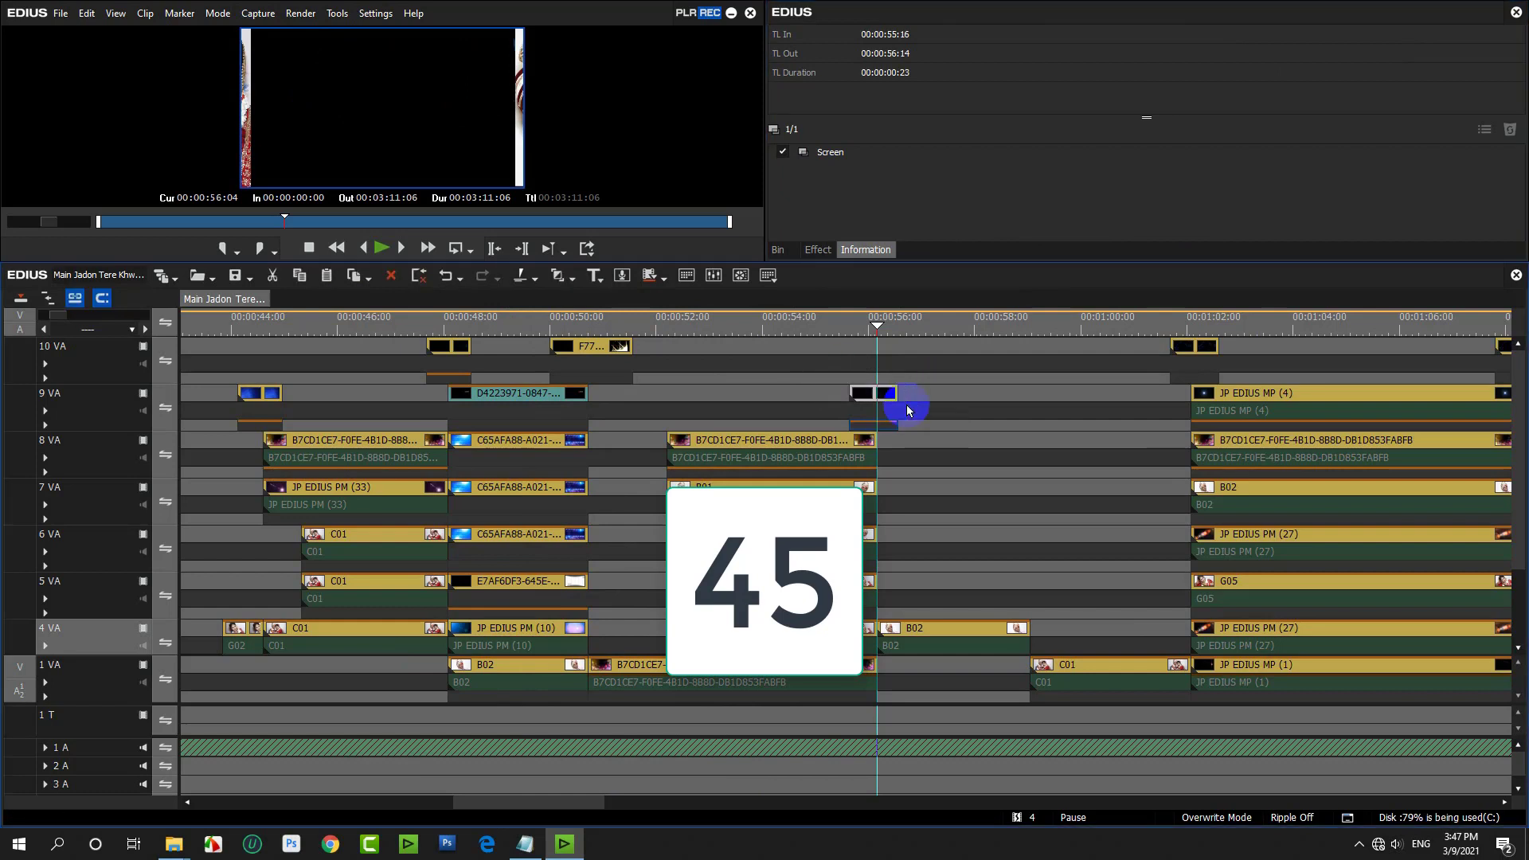
click(908, 405)
key(Delete)
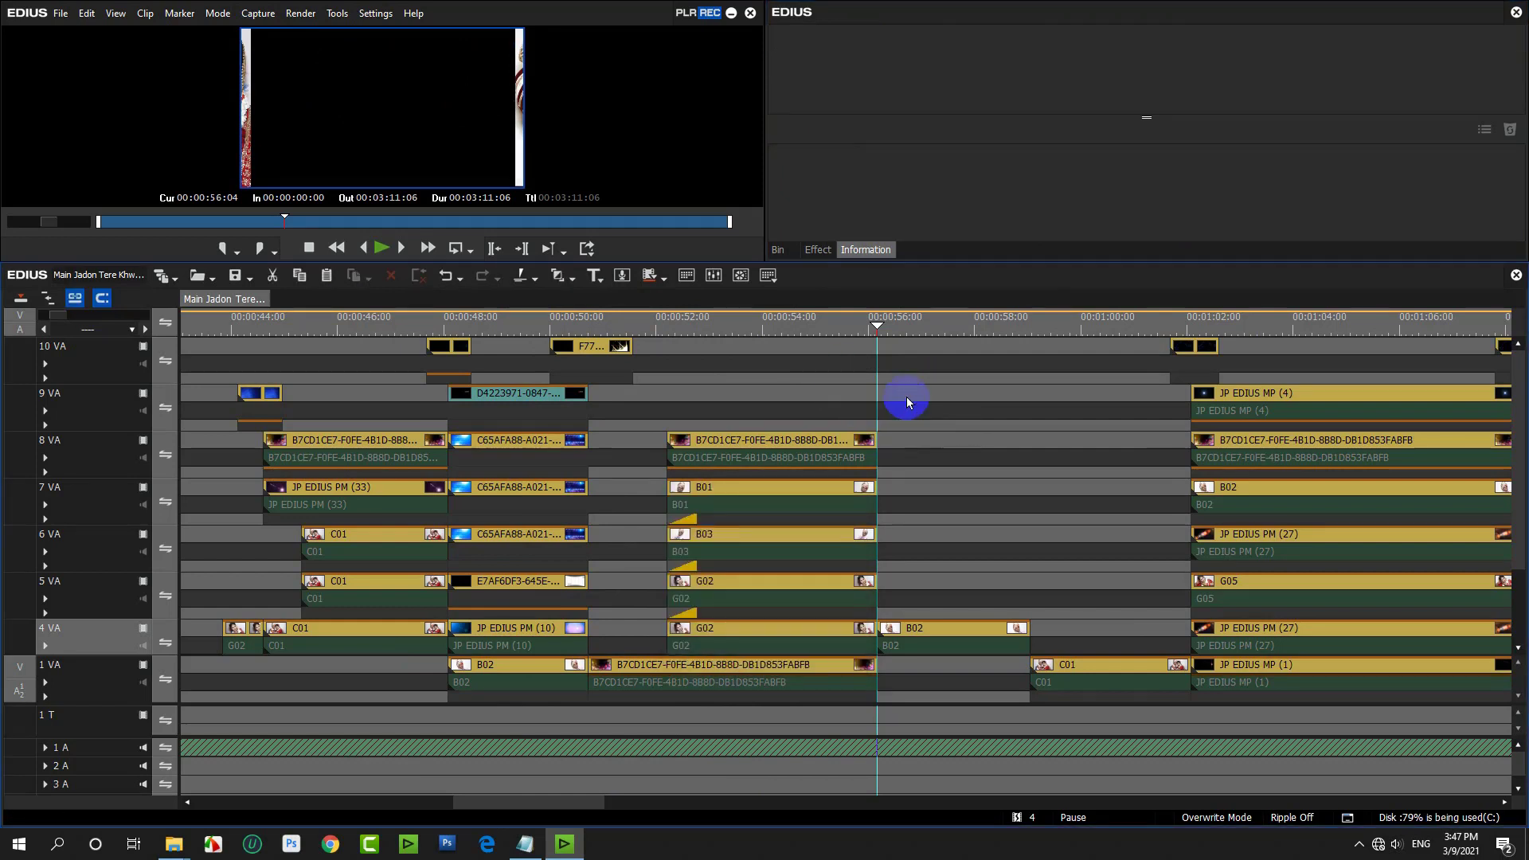
Place the white heart image C0683883 from the bin on track 7 VA in the gap between clips B01 and B02.
click(778, 249)
drag(1392, 120, 1051, 183)
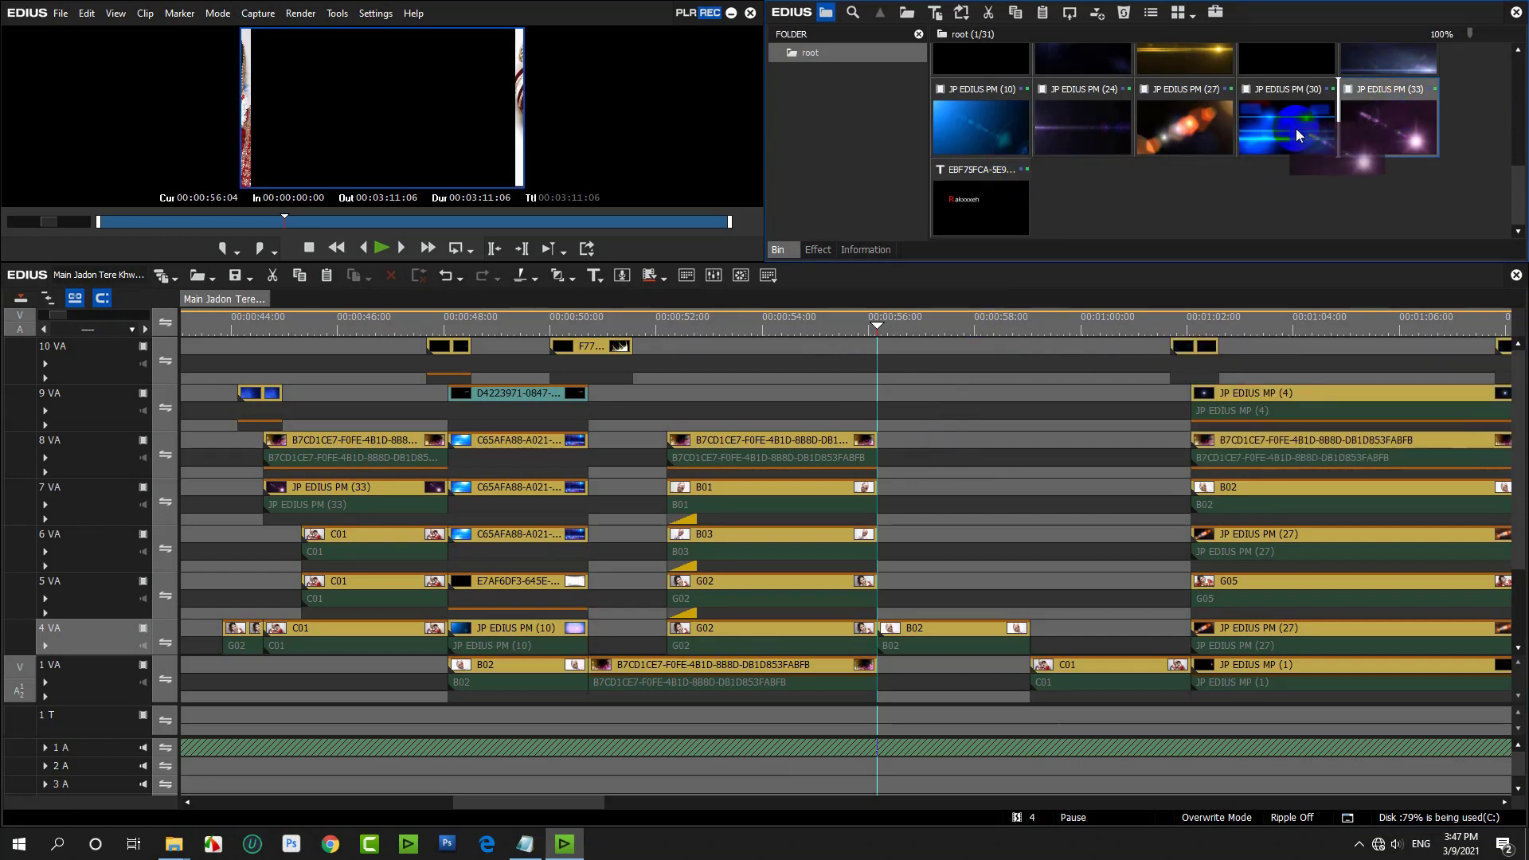
scroll(1093, 213, up, 3)
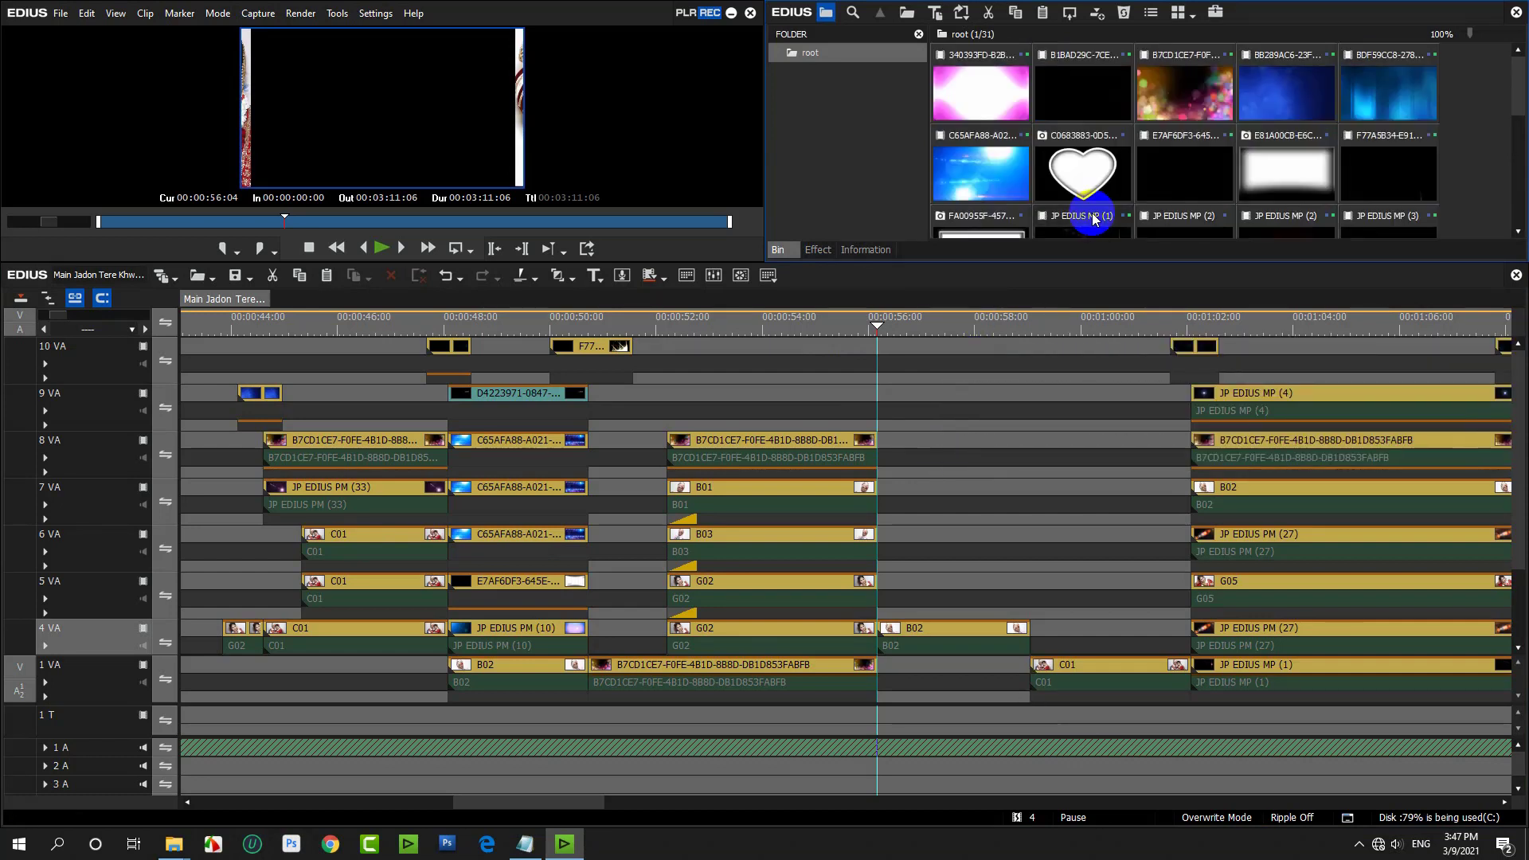
drag(1083, 172, 893, 513)
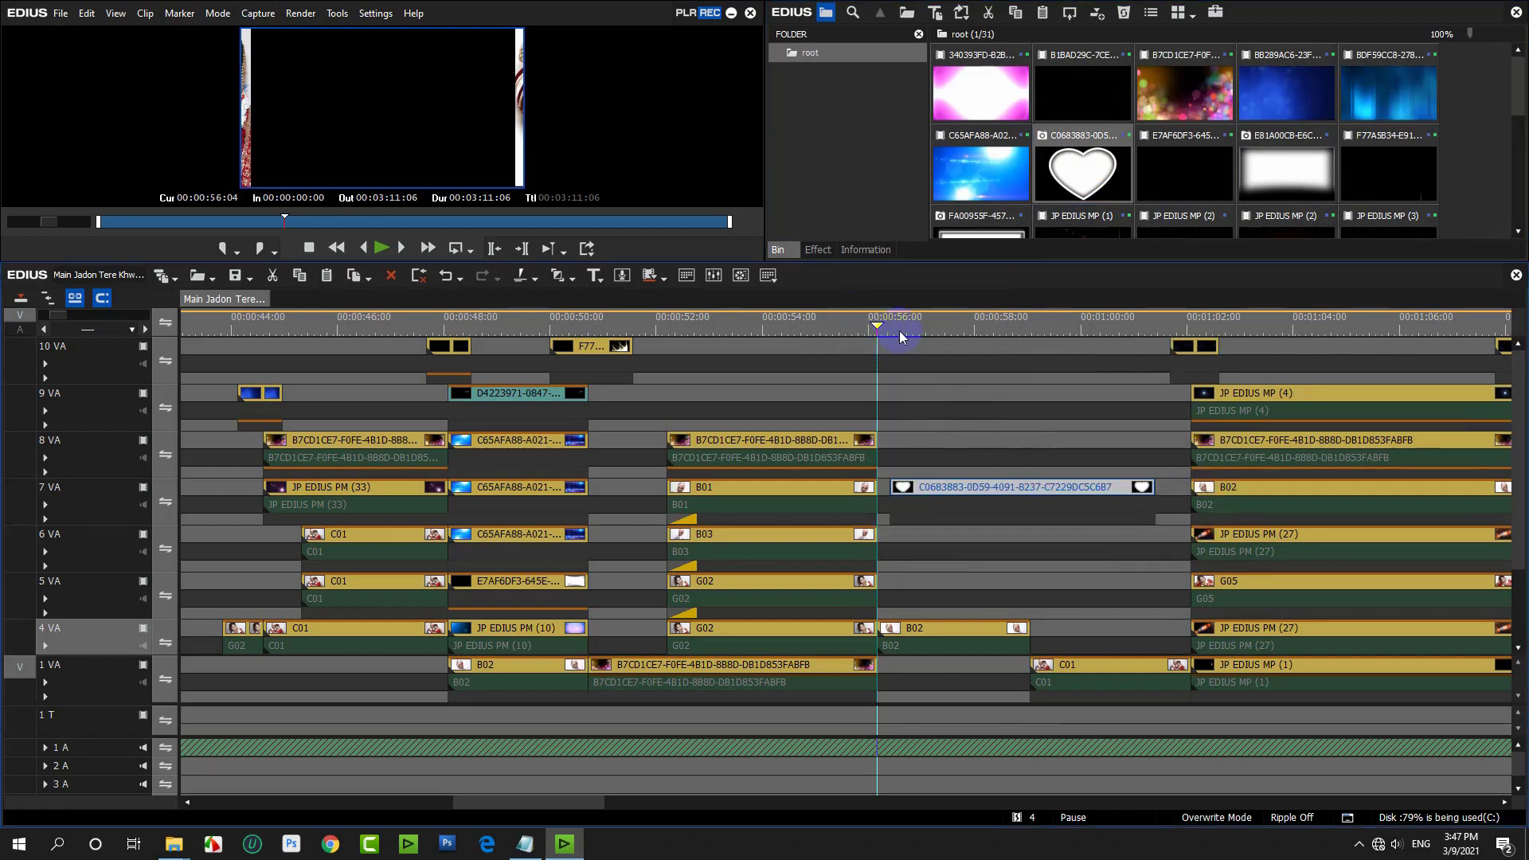
Enlarge the white heart image on track 7 VA to a 256% stretch in the Layouter, keeping its frame aspect.
mouse_move(902, 337)
mouse_down()
mouse_move(942, 338)
mouse_move(917, 338)
mouse_up()
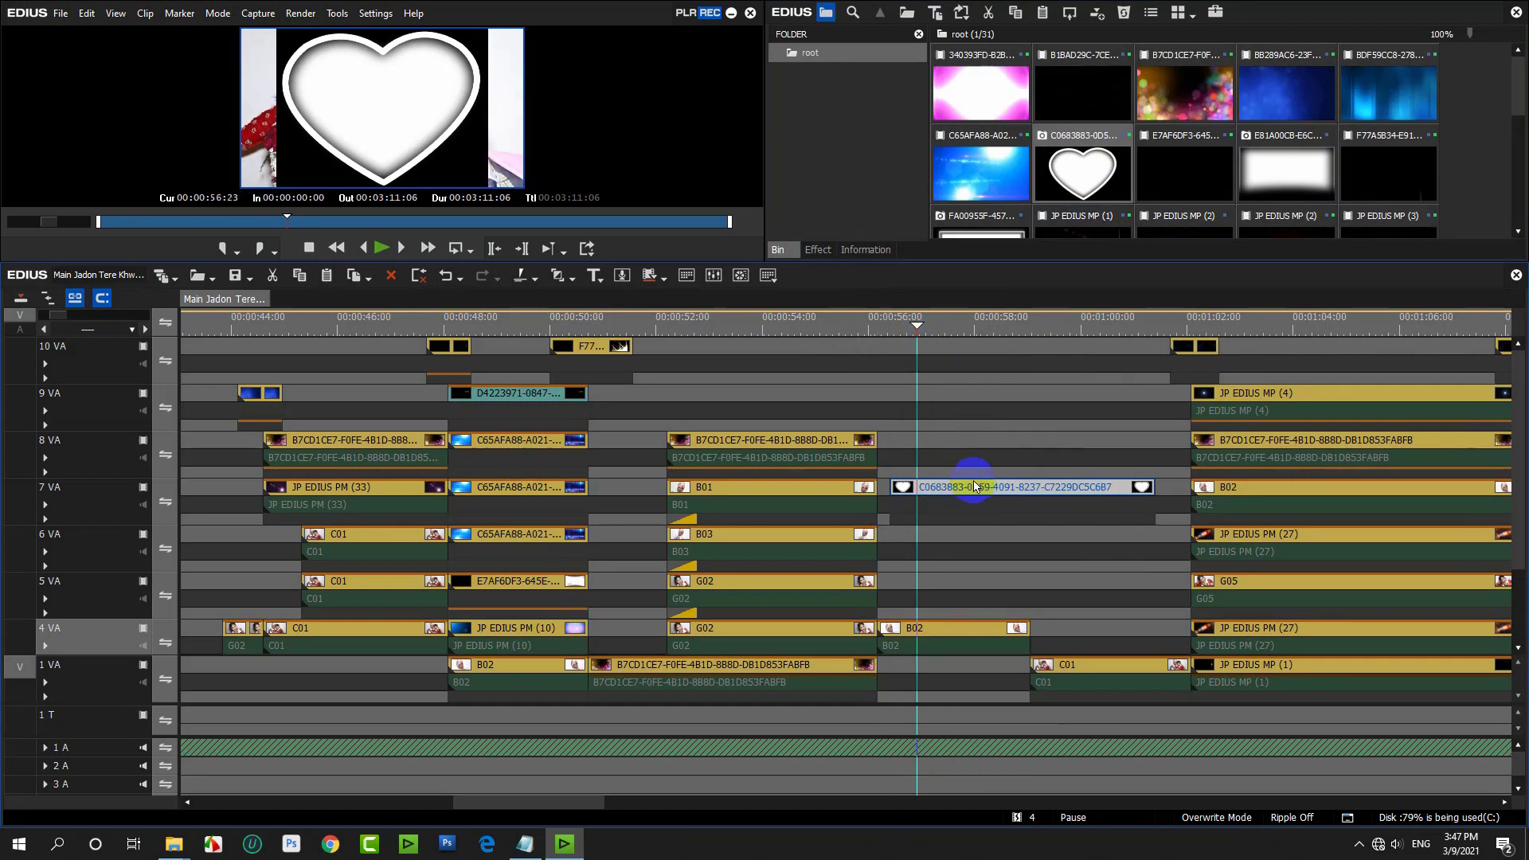
double_click(972, 483)
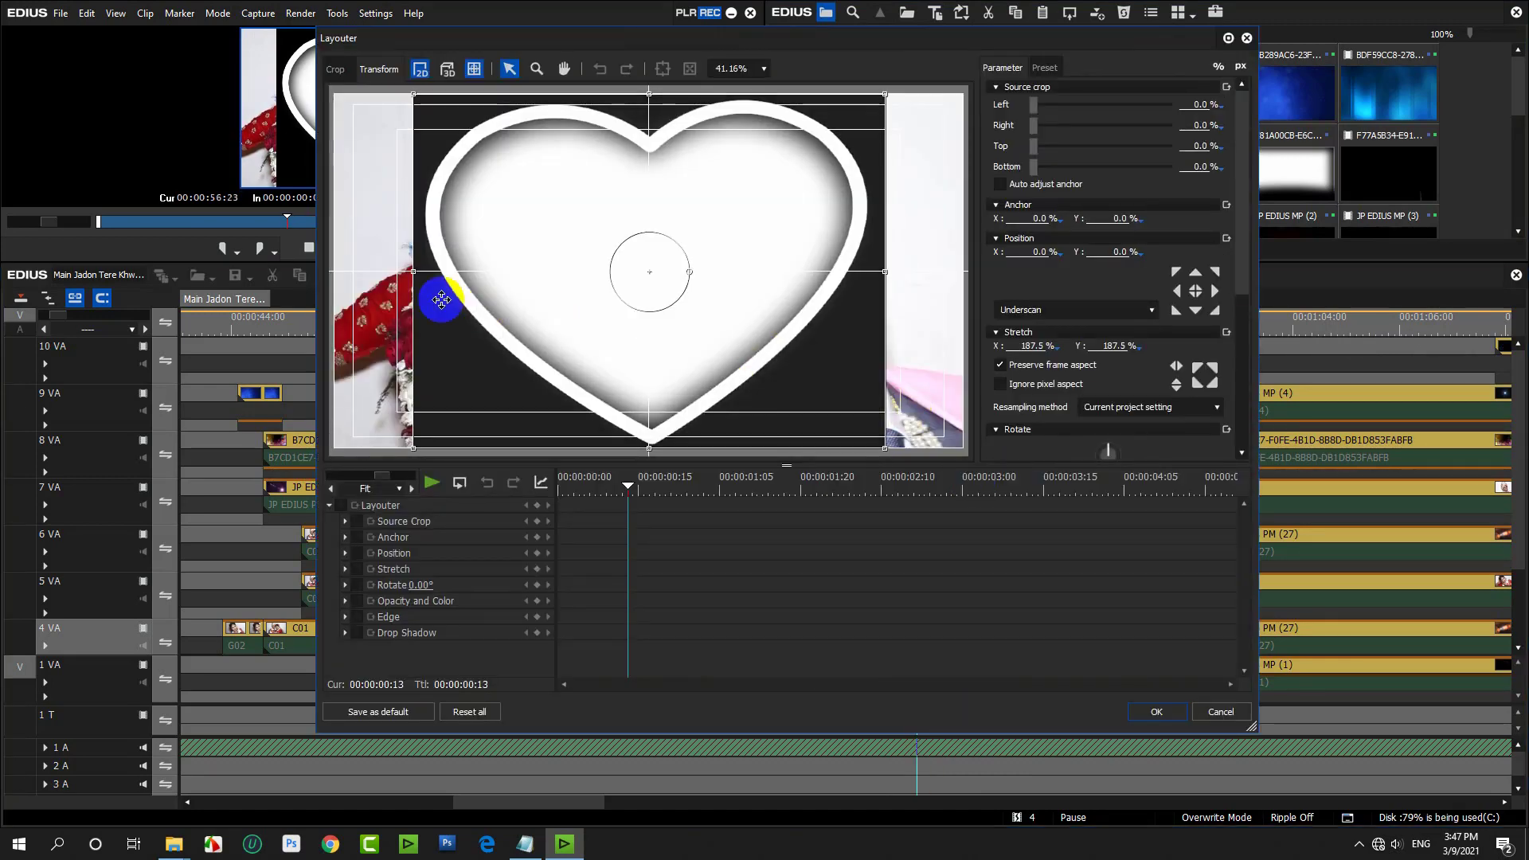
drag(413, 272, 324, 284)
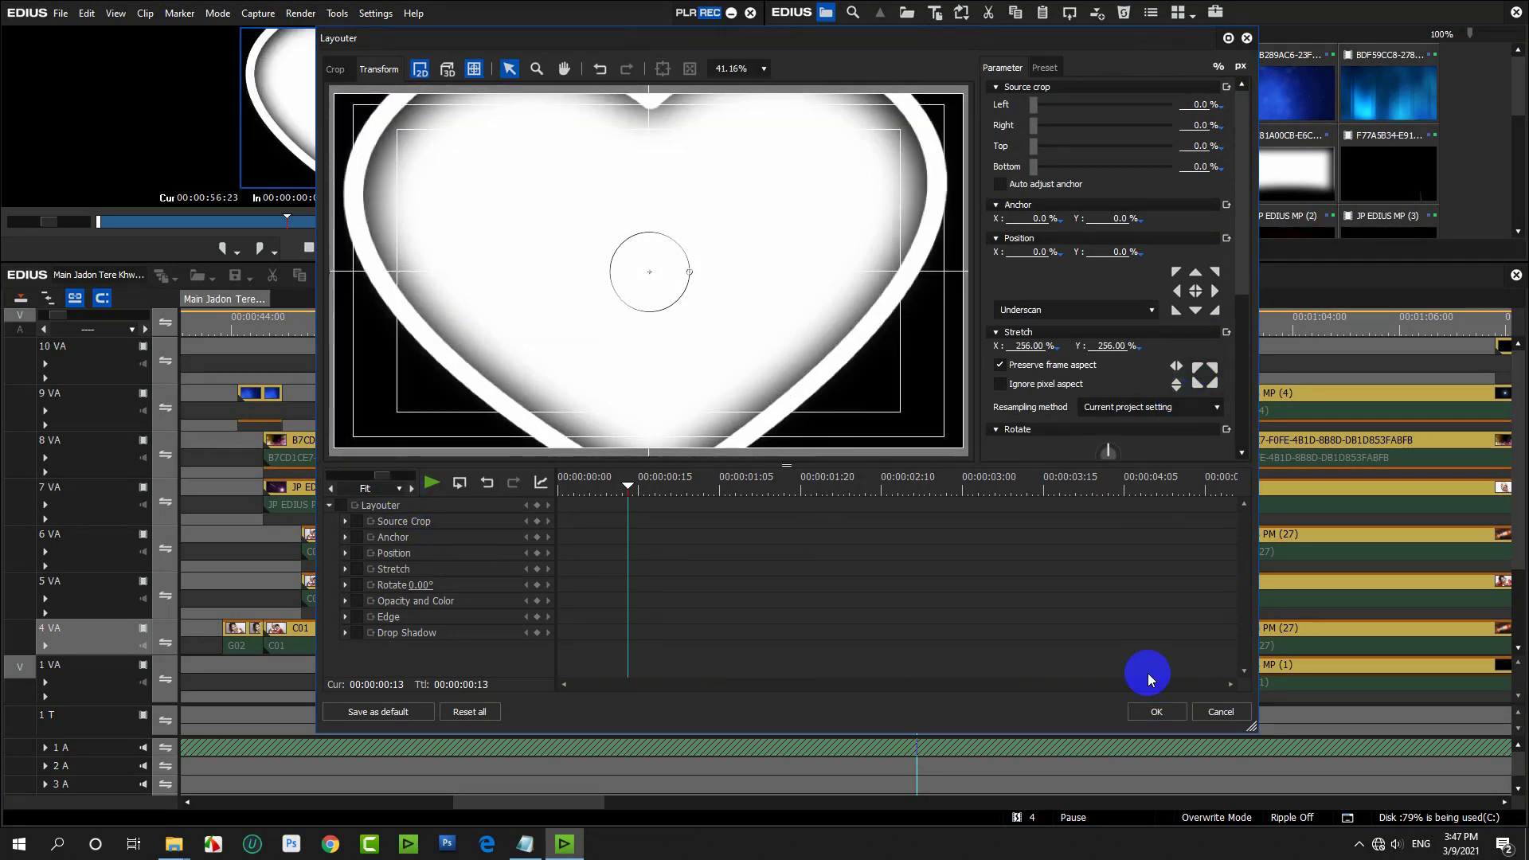
click(1154, 717)
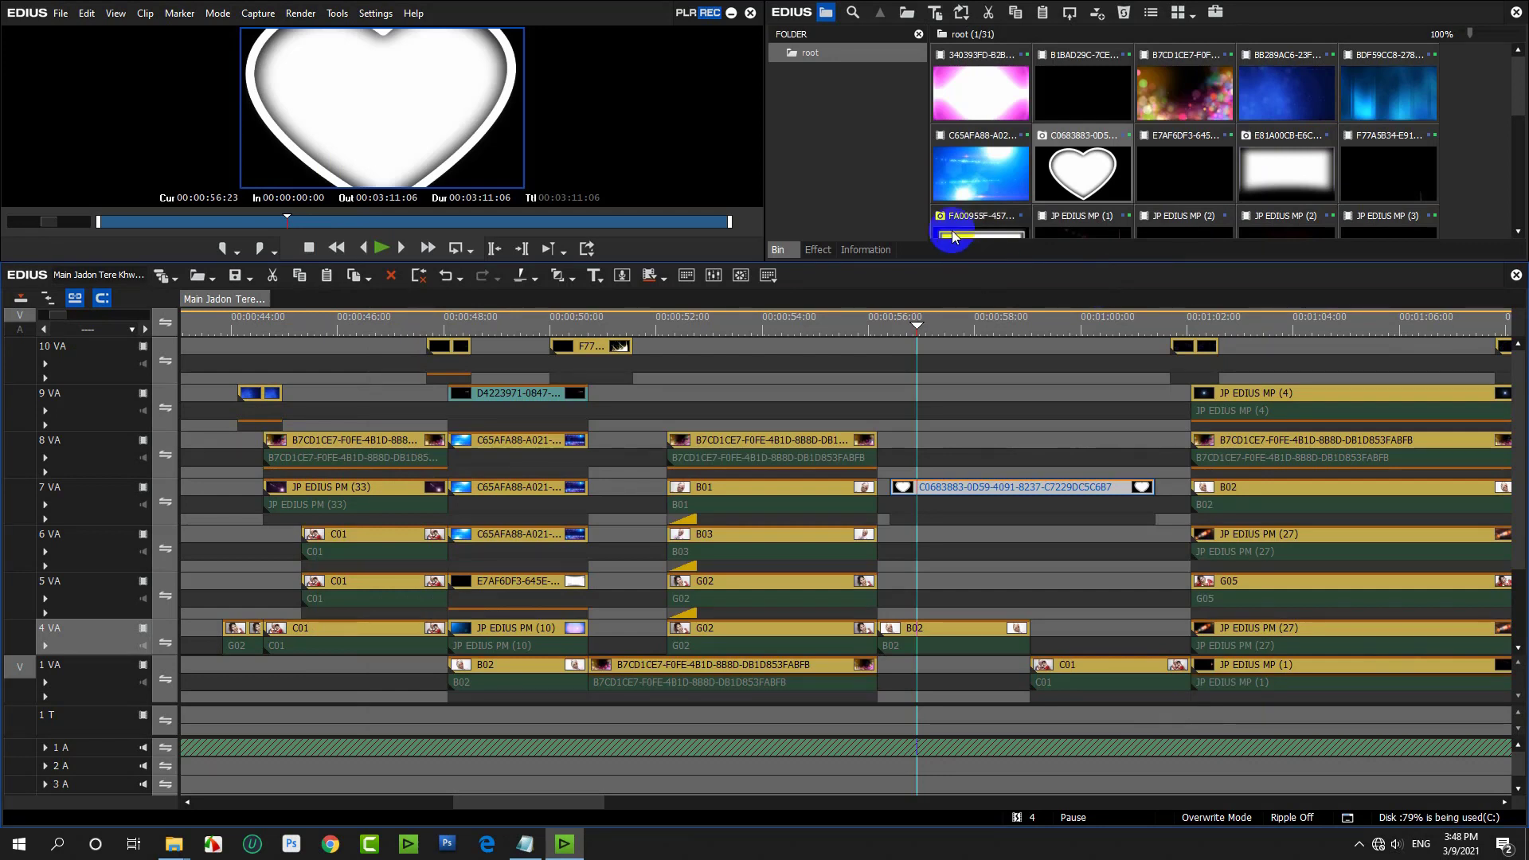
Apply the Multiply blend keyer to the heart clip on track 7 VA and play the section to check it.
click(818, 249)
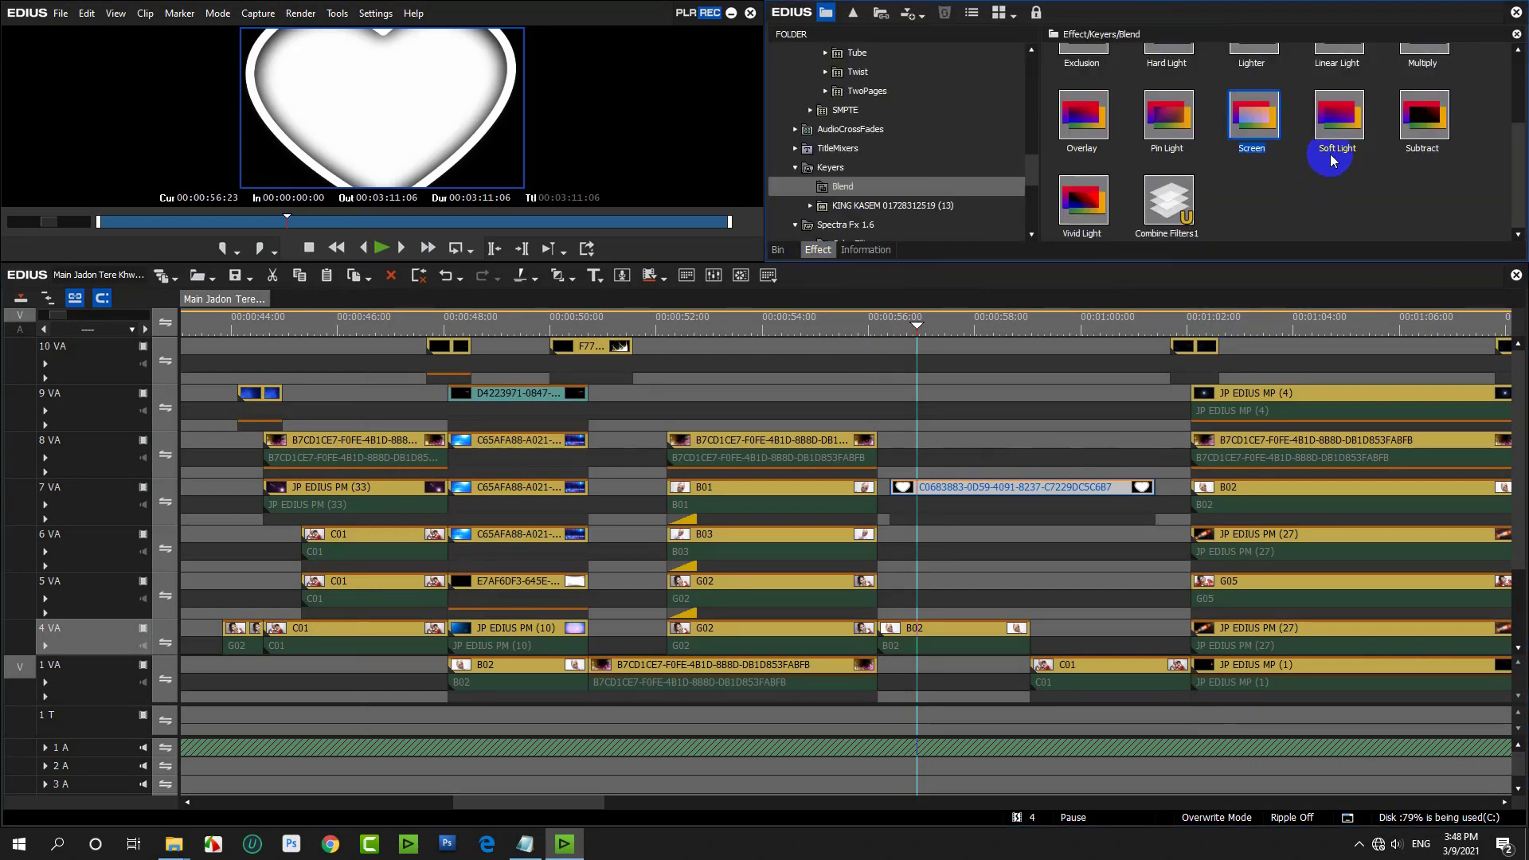
scroll(1331, 160, up, 3)
drag(1422, 175, 1008, 556)
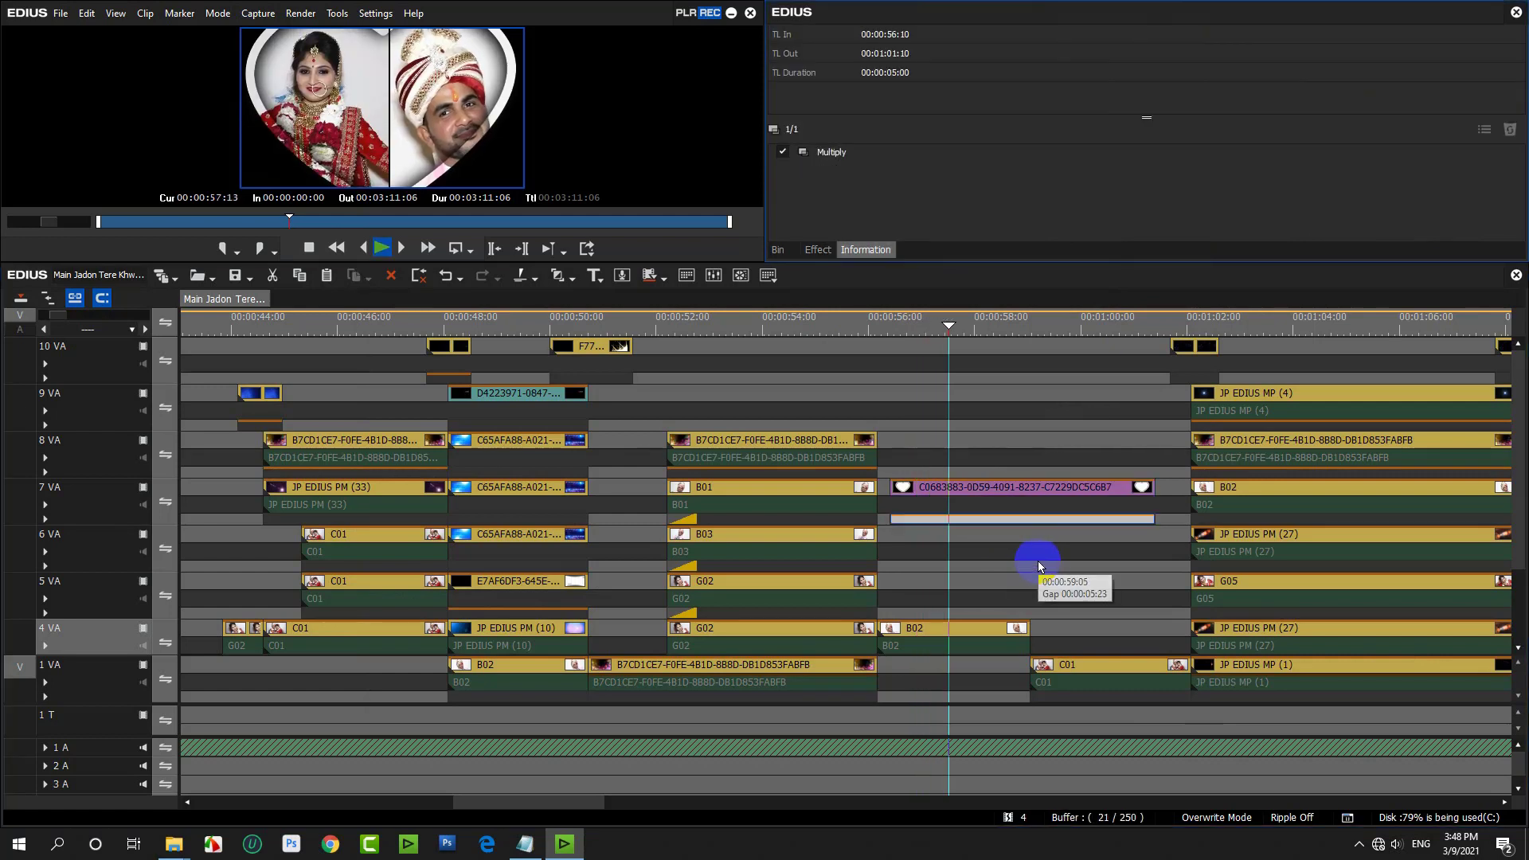
key(space)
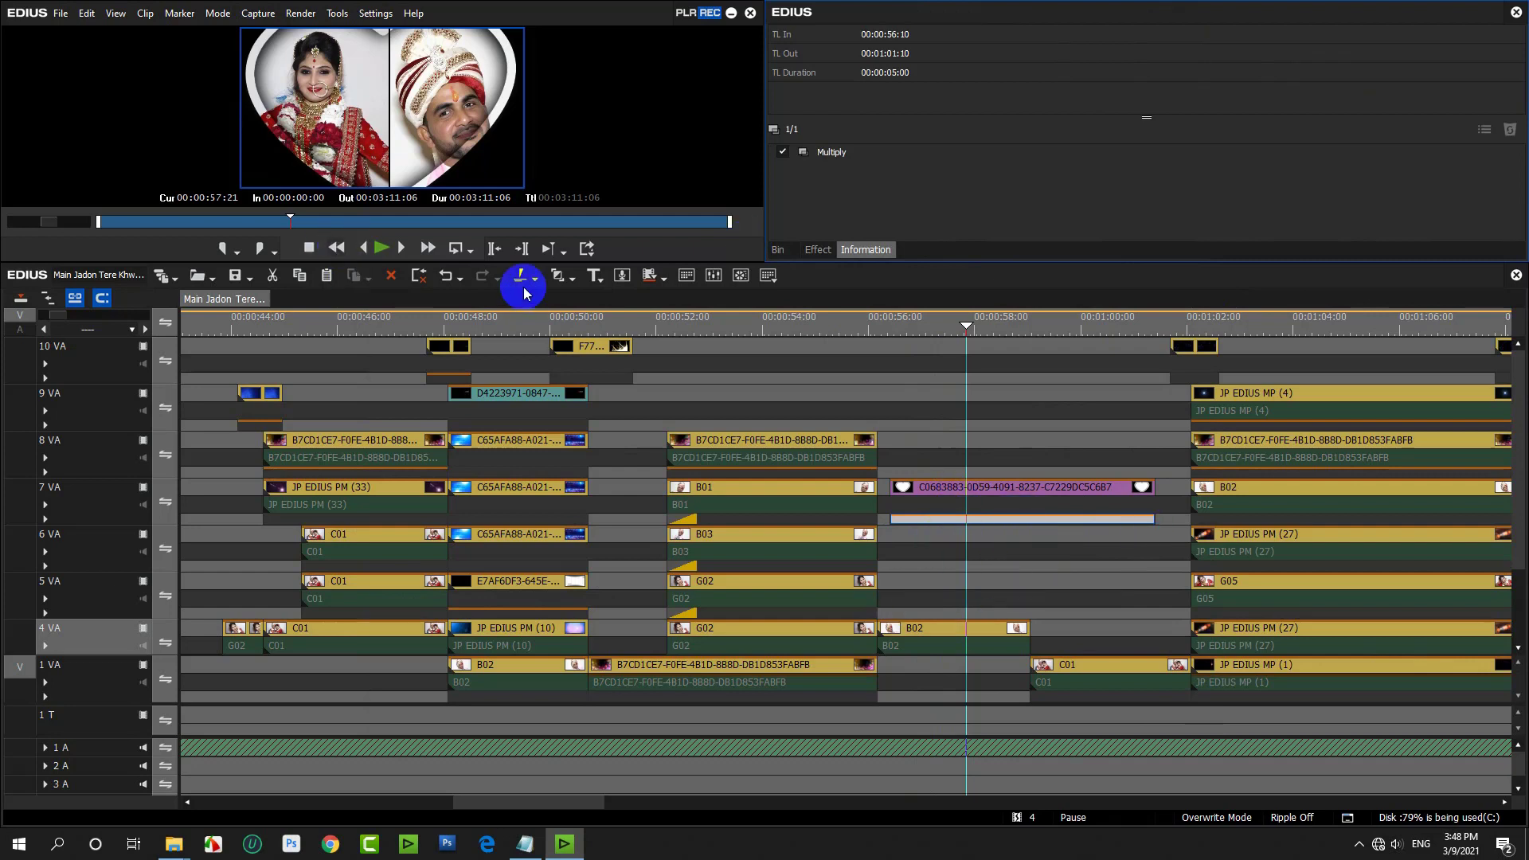
Place JP EDIUS PM (6) from the bin on track 6 VA below the heart clip and slow its speed to match the heart's length.
click(778, 252)
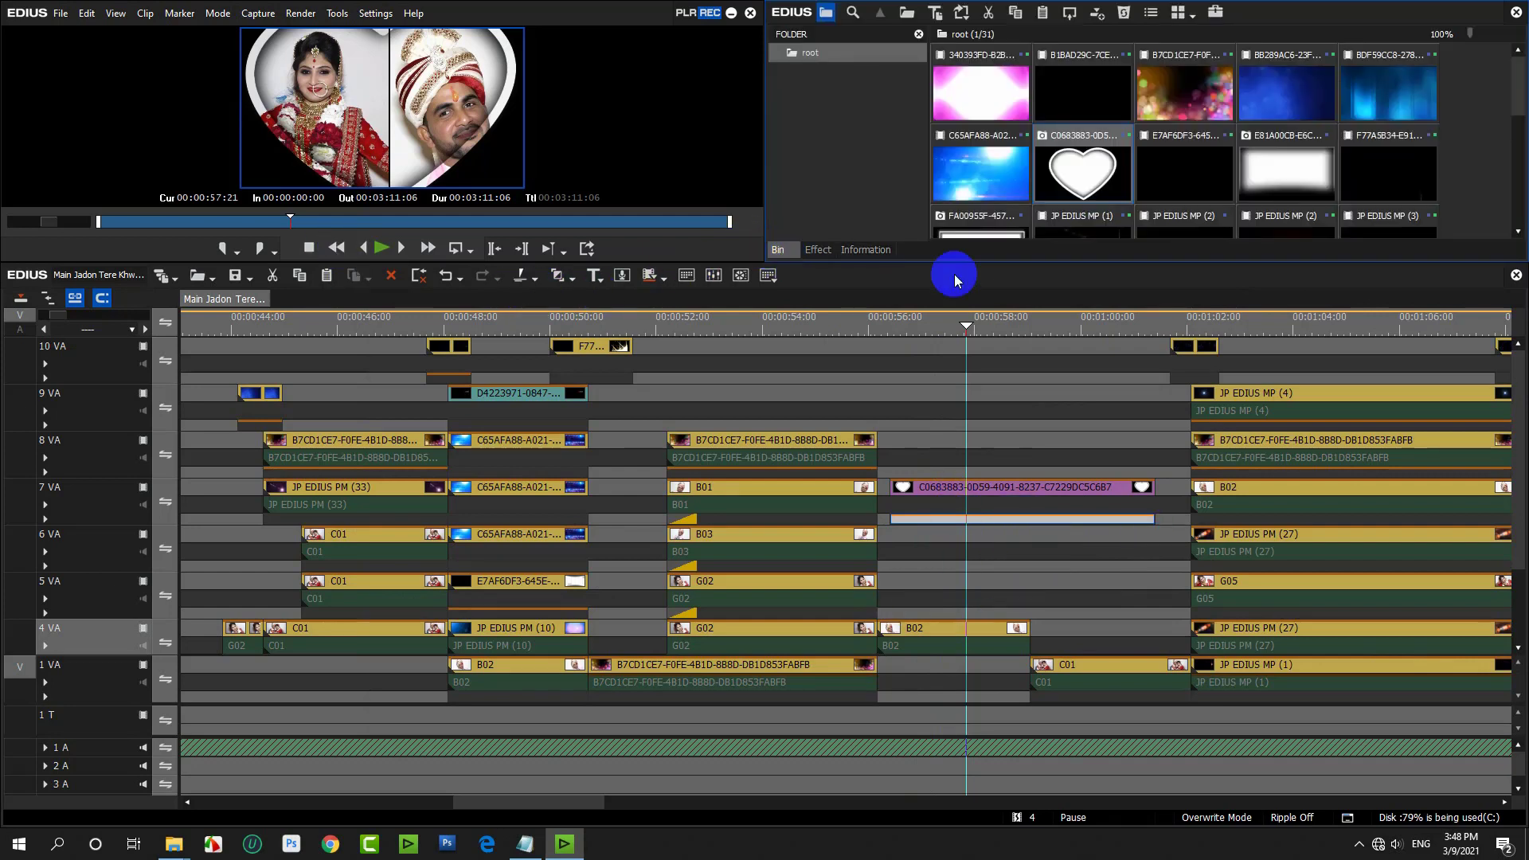
drag(1291, 86, 1184, 169)
drag(1378, 92, 1282, 92)
double_click(1192, 163)
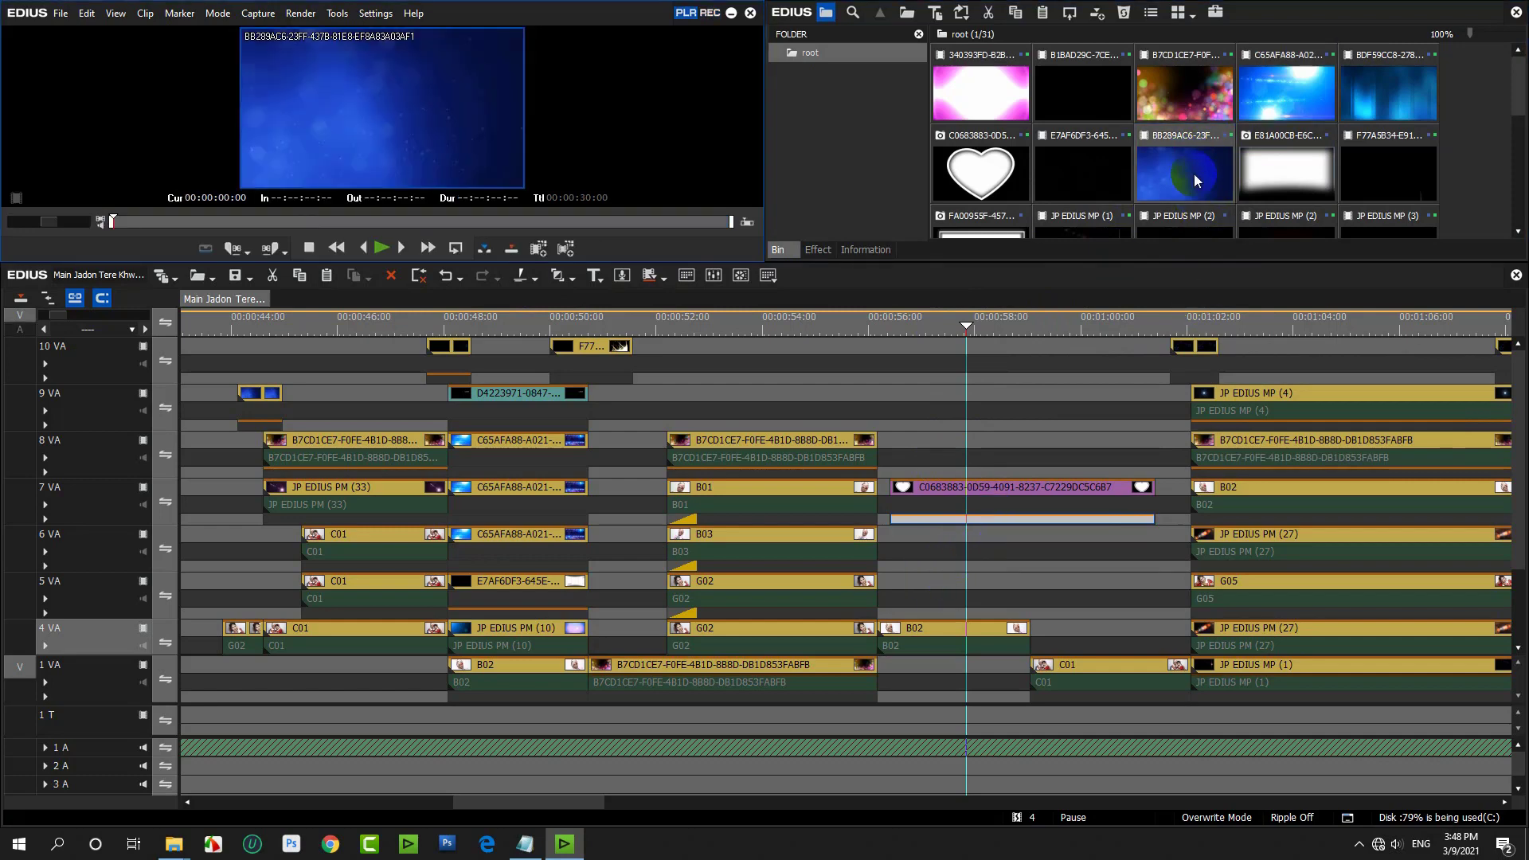
drag(1192, 169, 1297, 172)
scroll(1297, 173, down, 3)
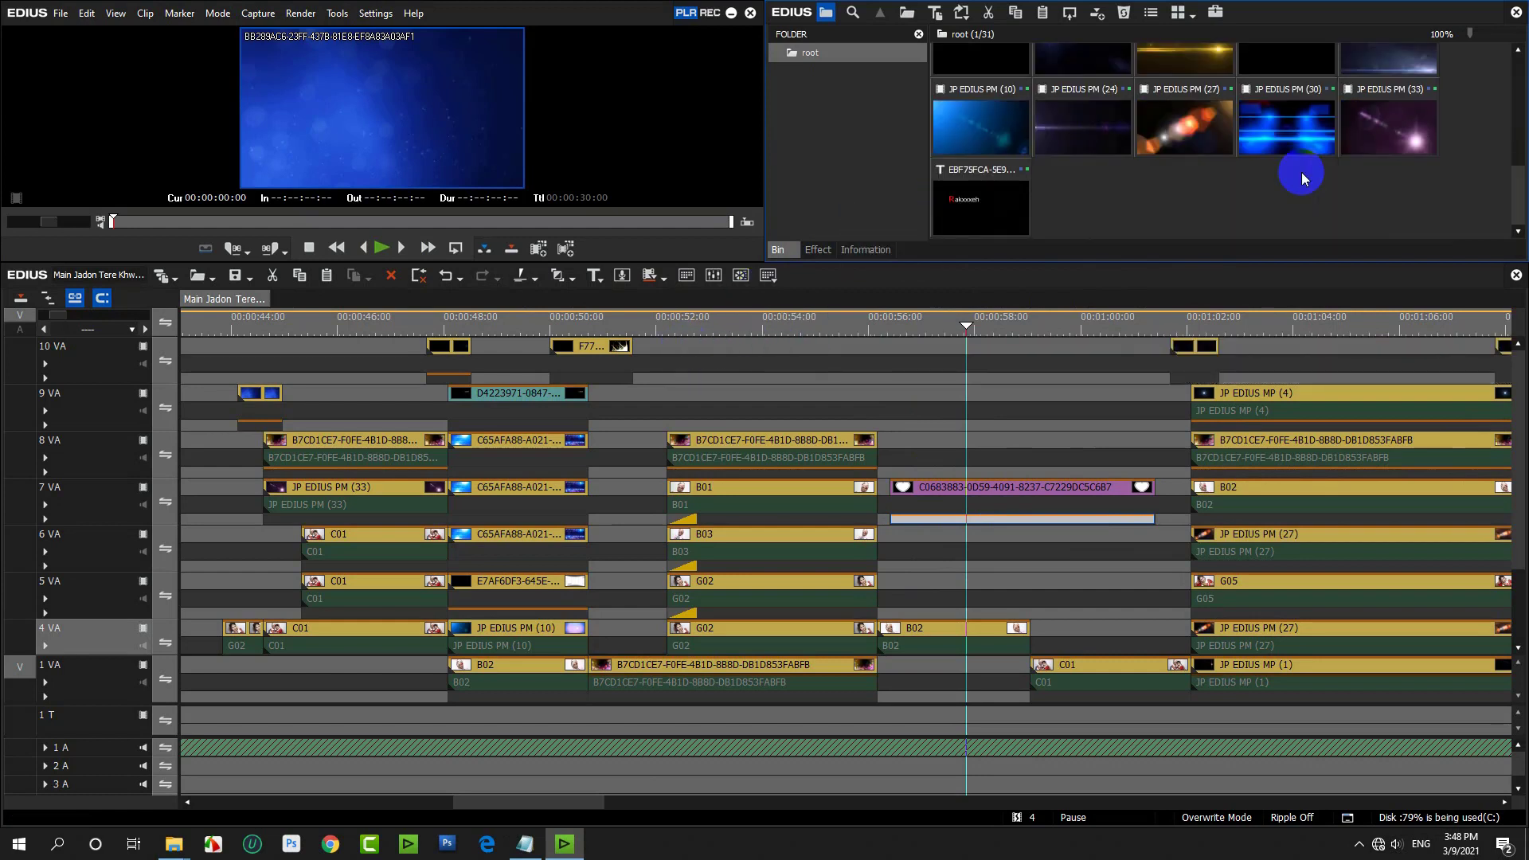
drag(1046, 462, 992, 542)
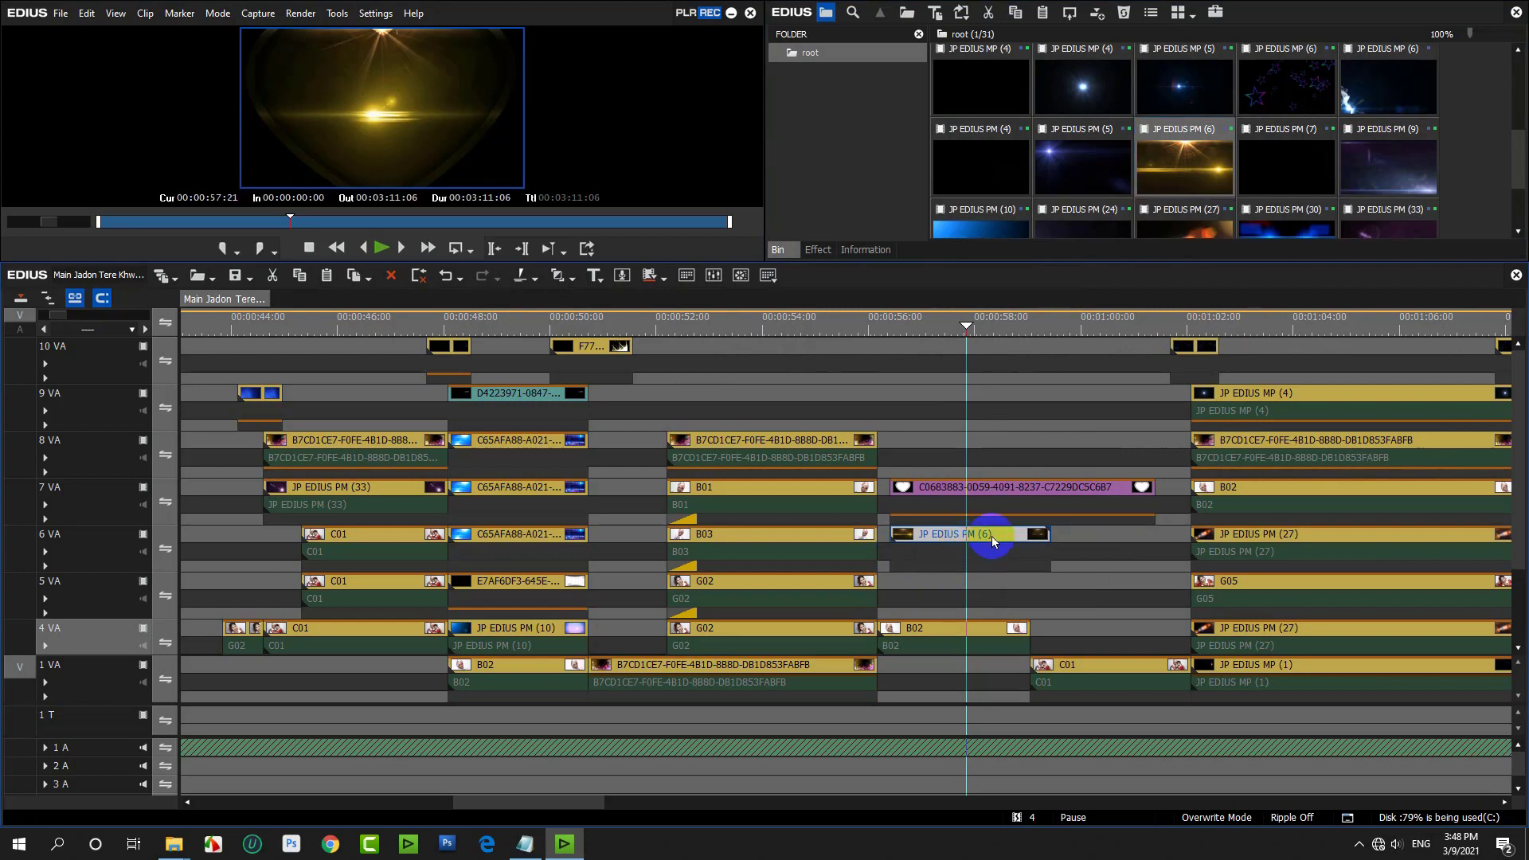
key(alt+e)
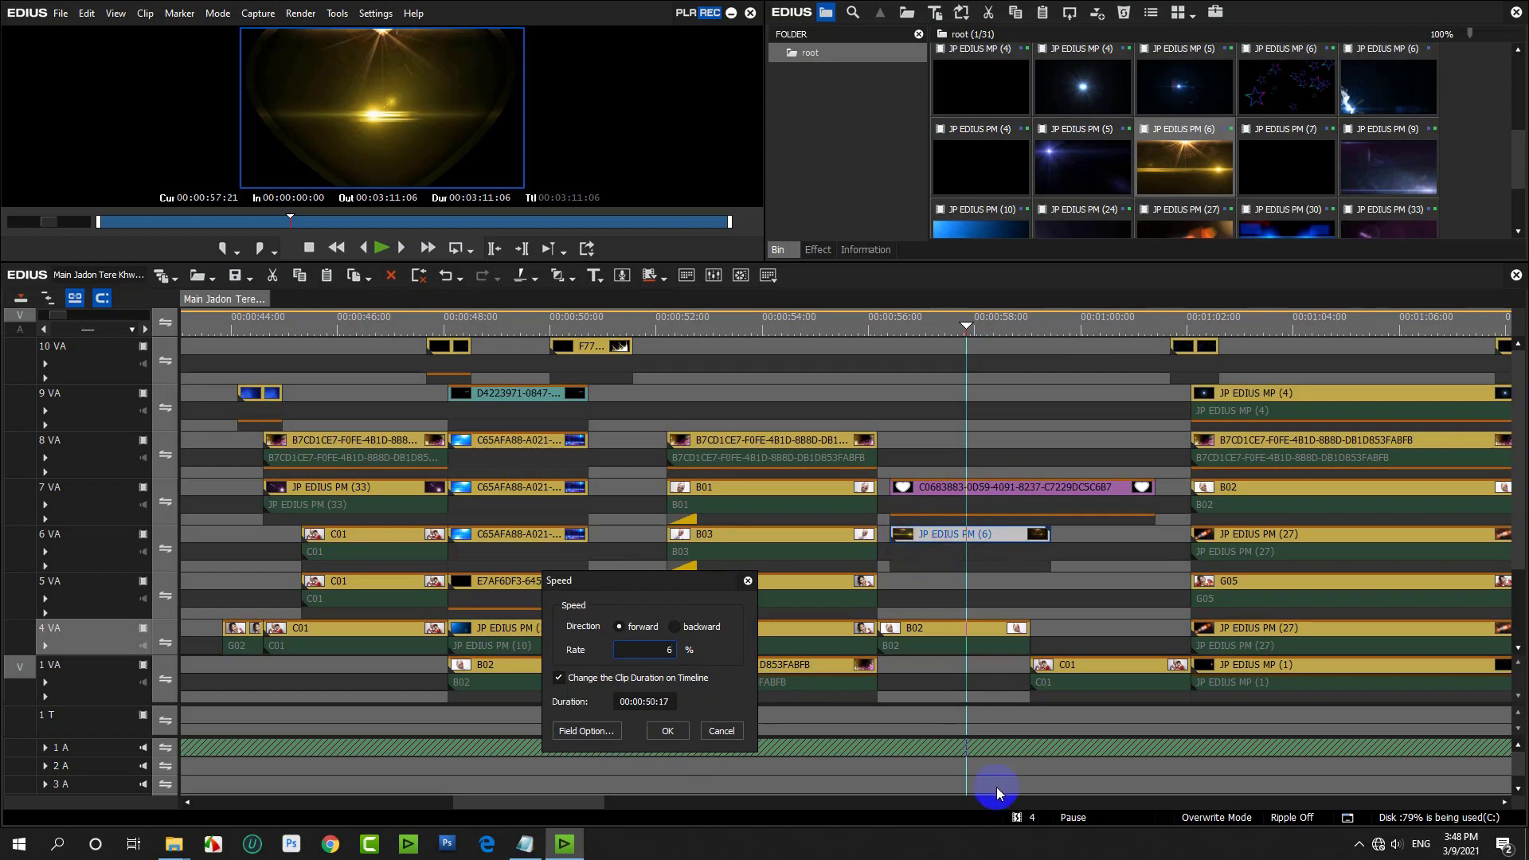
click(667, 731)
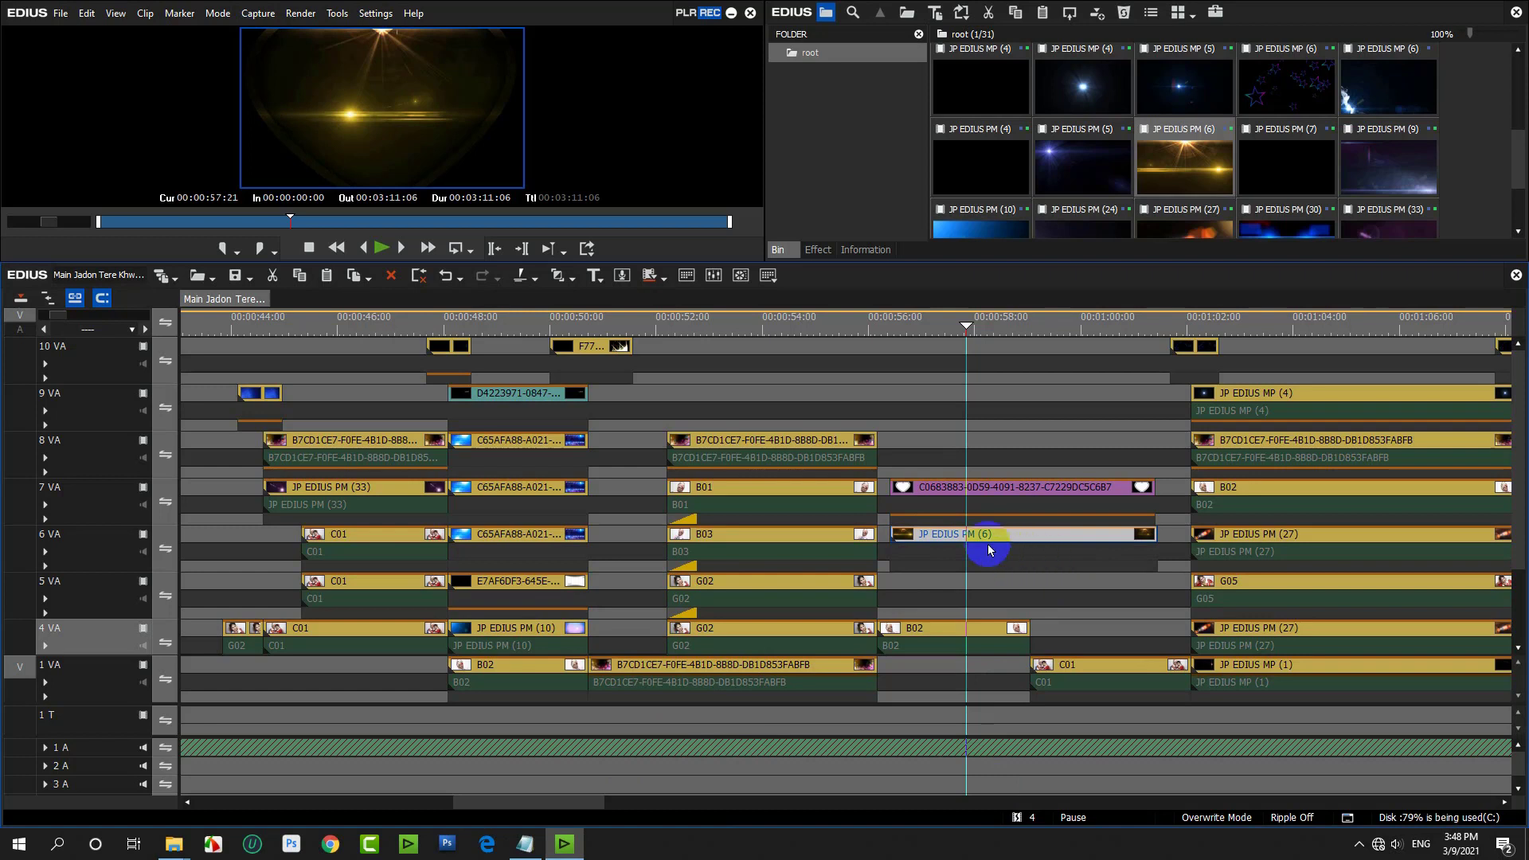
Apply the GPU Advanced transition Transform(x2) to the mixer area of the JP EDIUS PM (6) clip on track 6 VA.
click(817, 250)
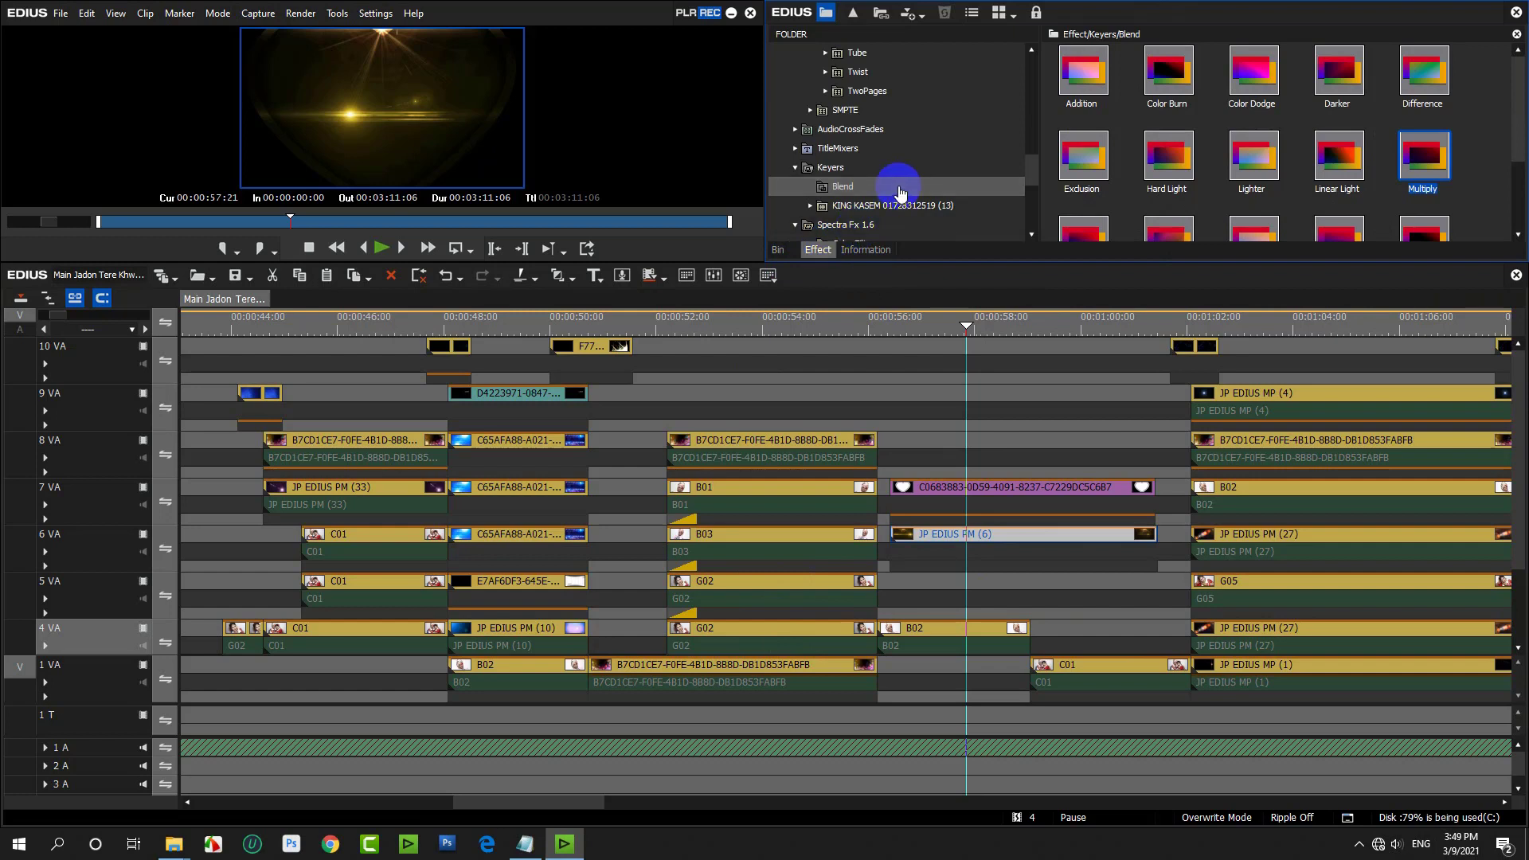
scroll(900, 193, up, 8)
scroll(900, 193, up, 1)
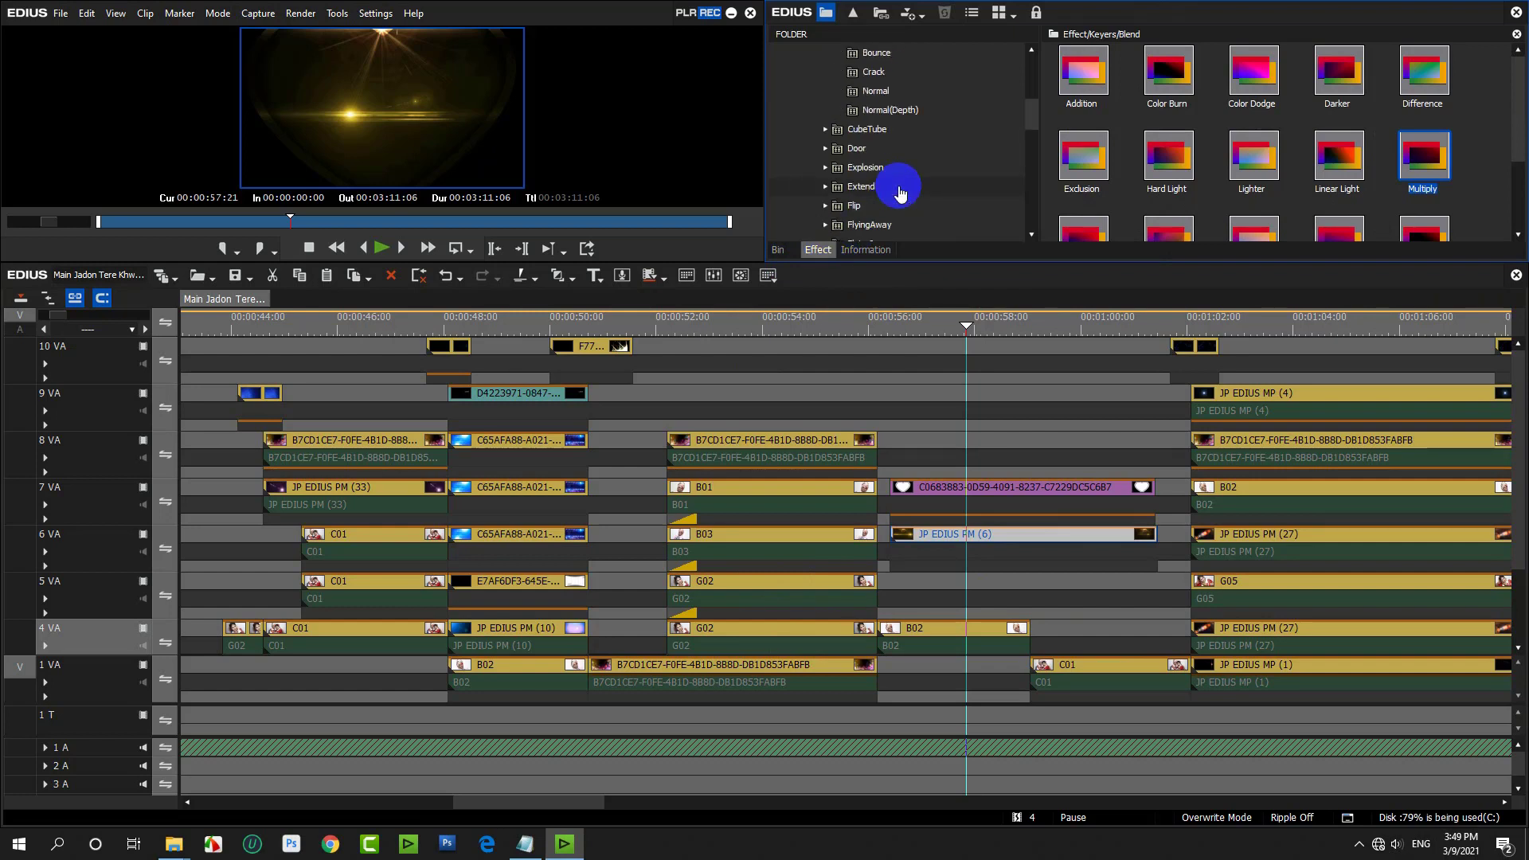
scroll(899, 194, up, 3)
click(867, 149)
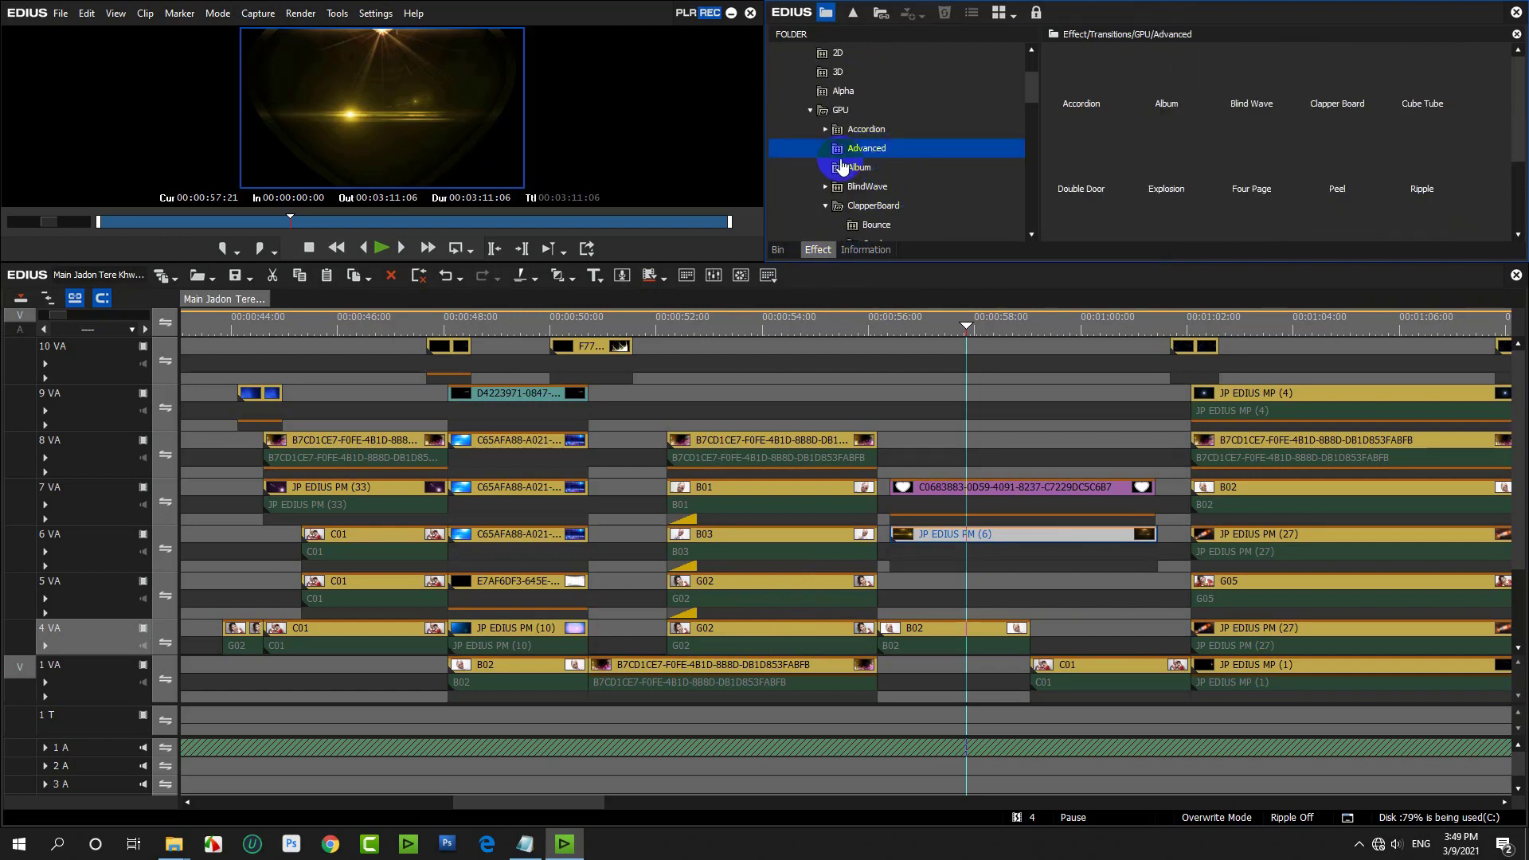
scroll(1288, 229, down, 3)
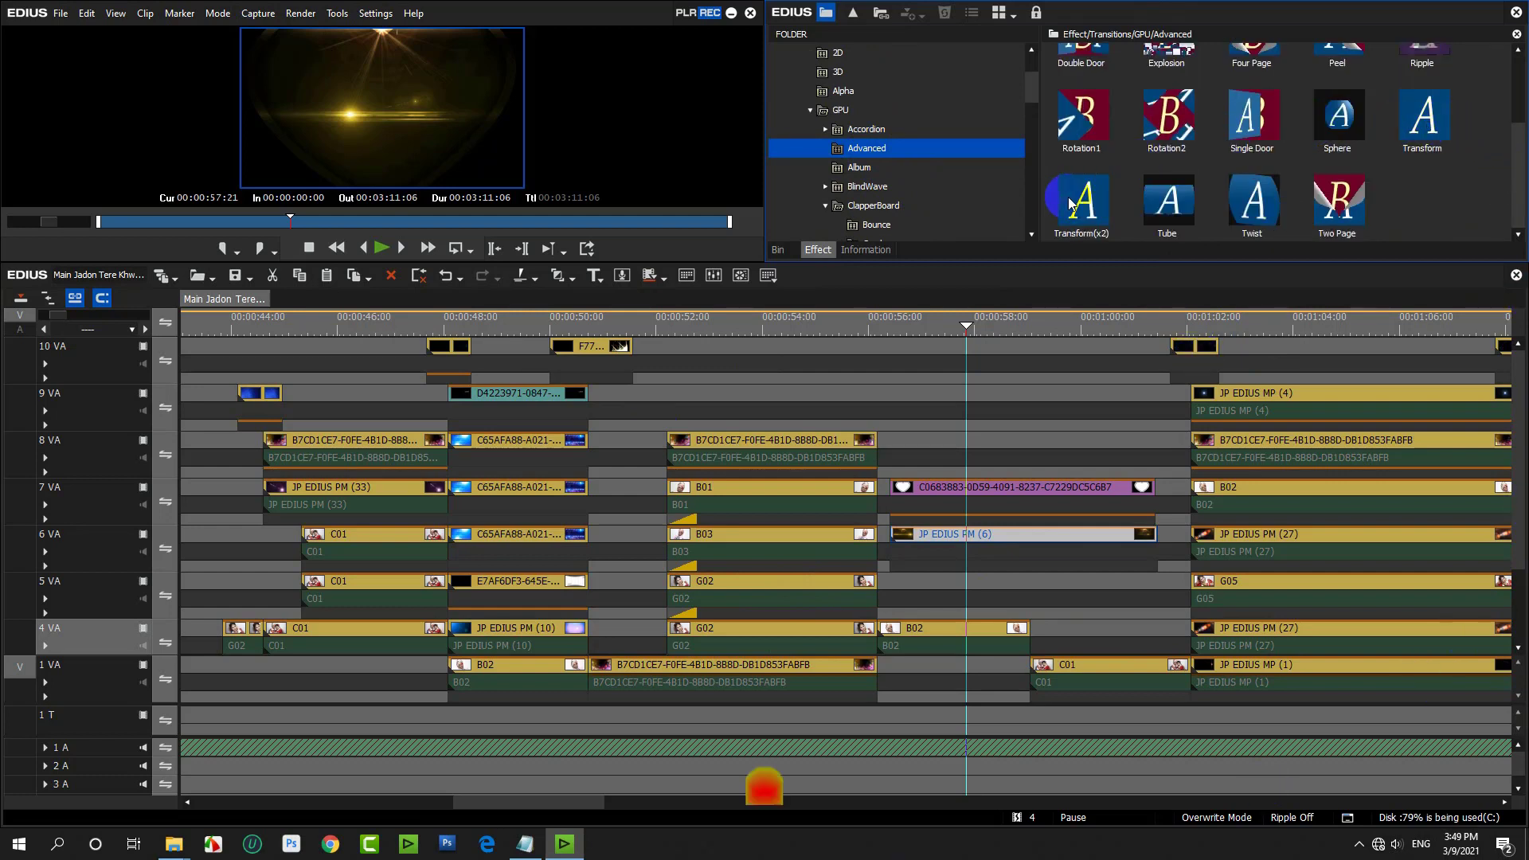
drag(1071, 205, 1048, 569)
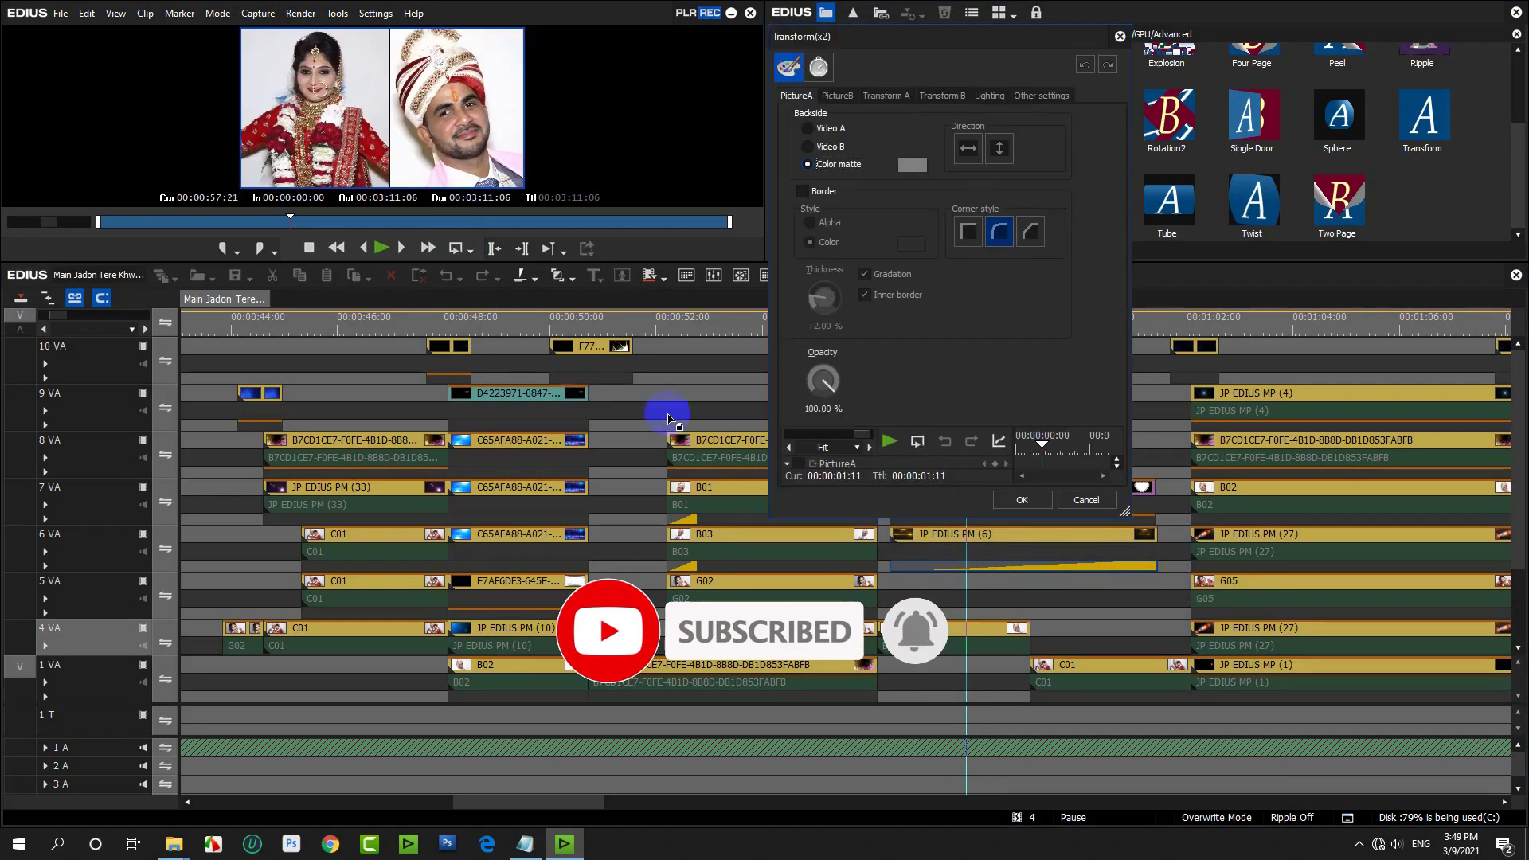
Gang the scale axes of Transform A in the Transform(x2) settings and set the scale to 112.50%.
click(880, 96)
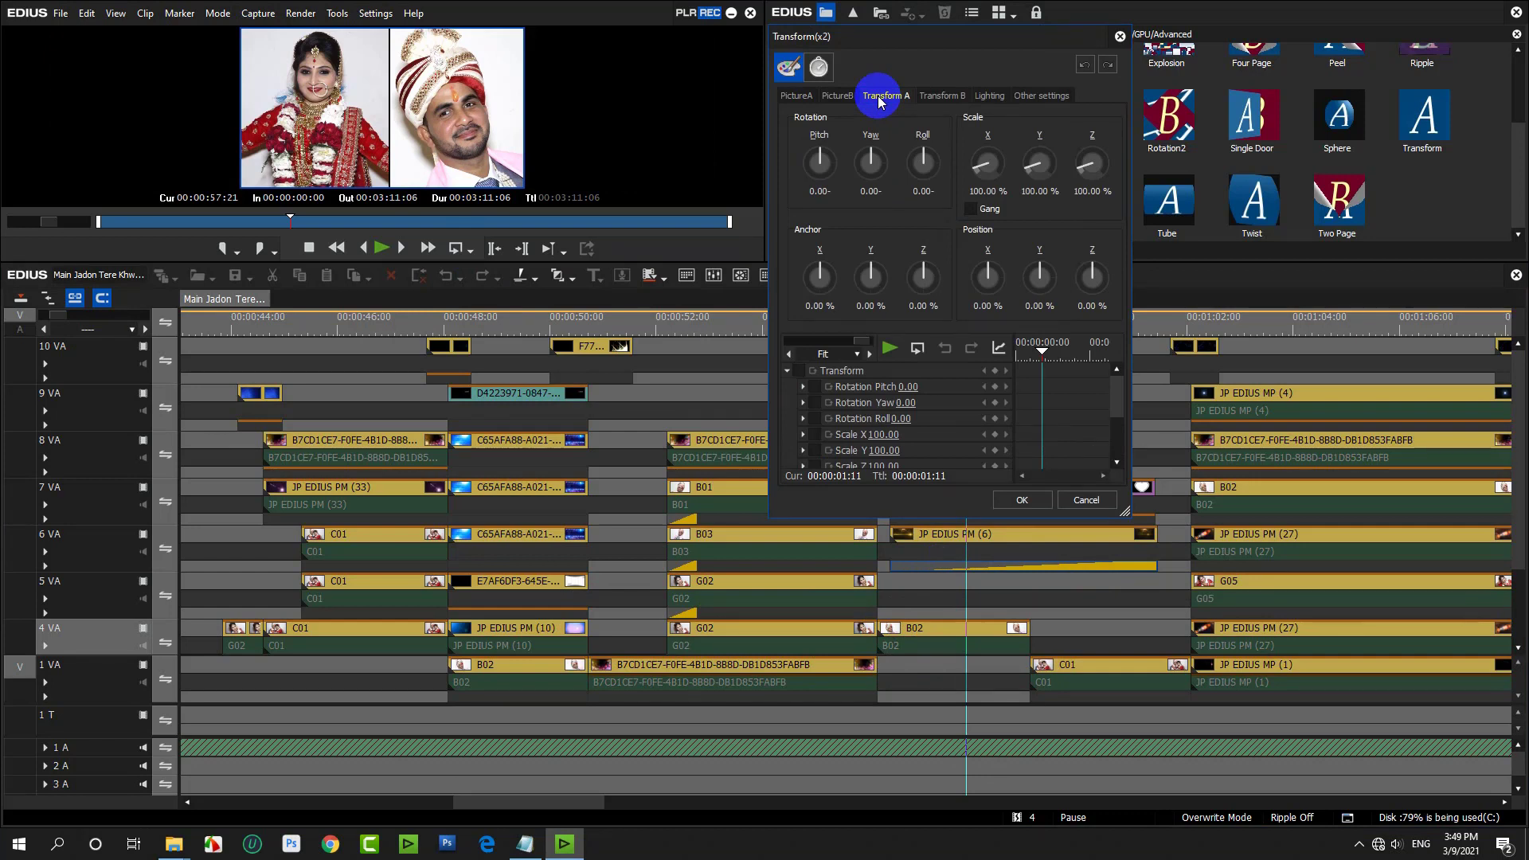
click(976, 210)
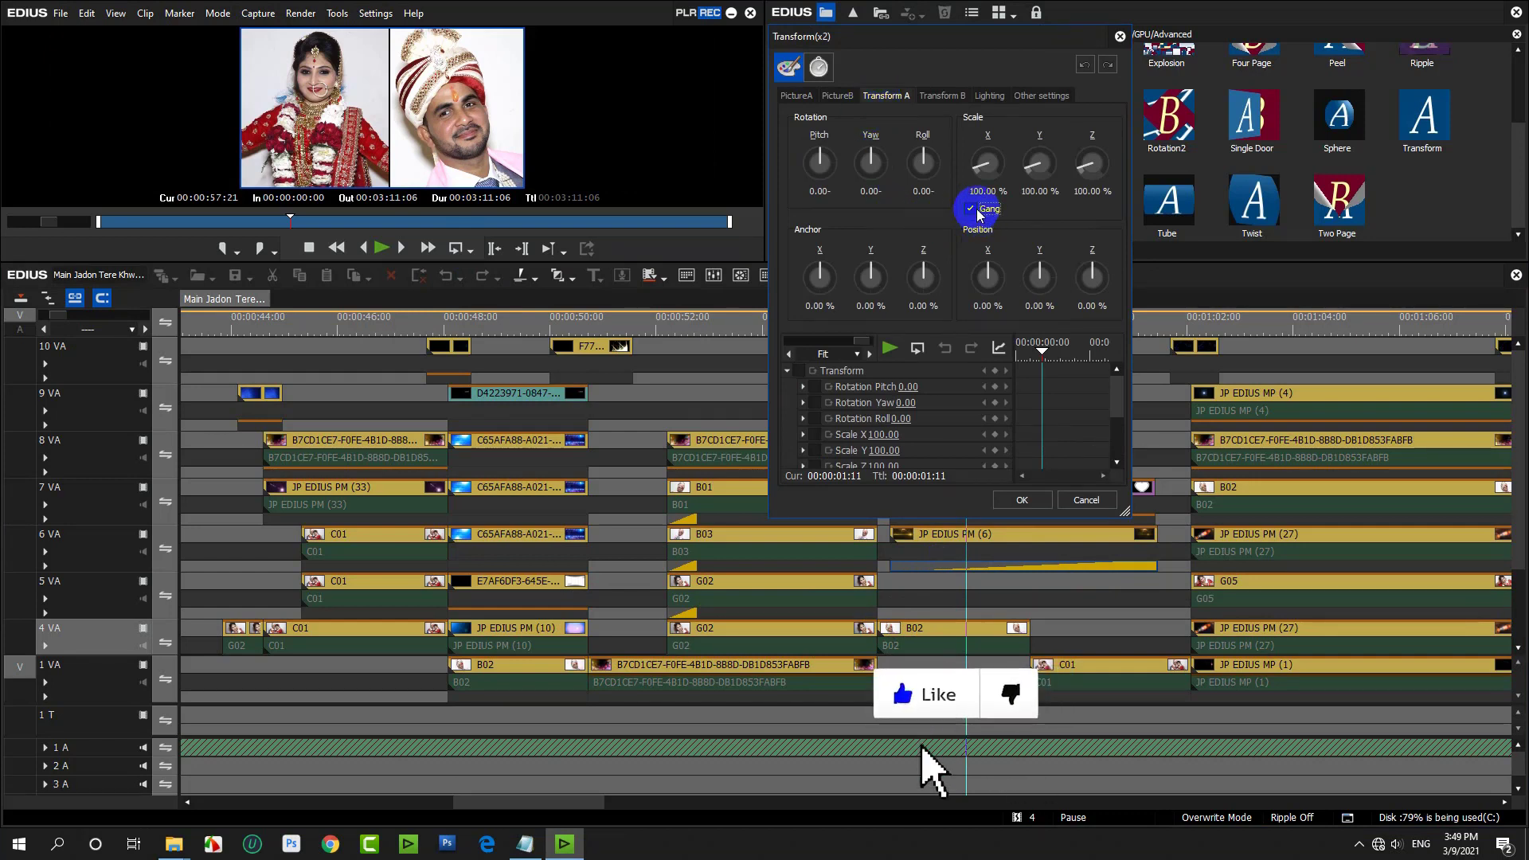
drag(984, 163, 979, 167)
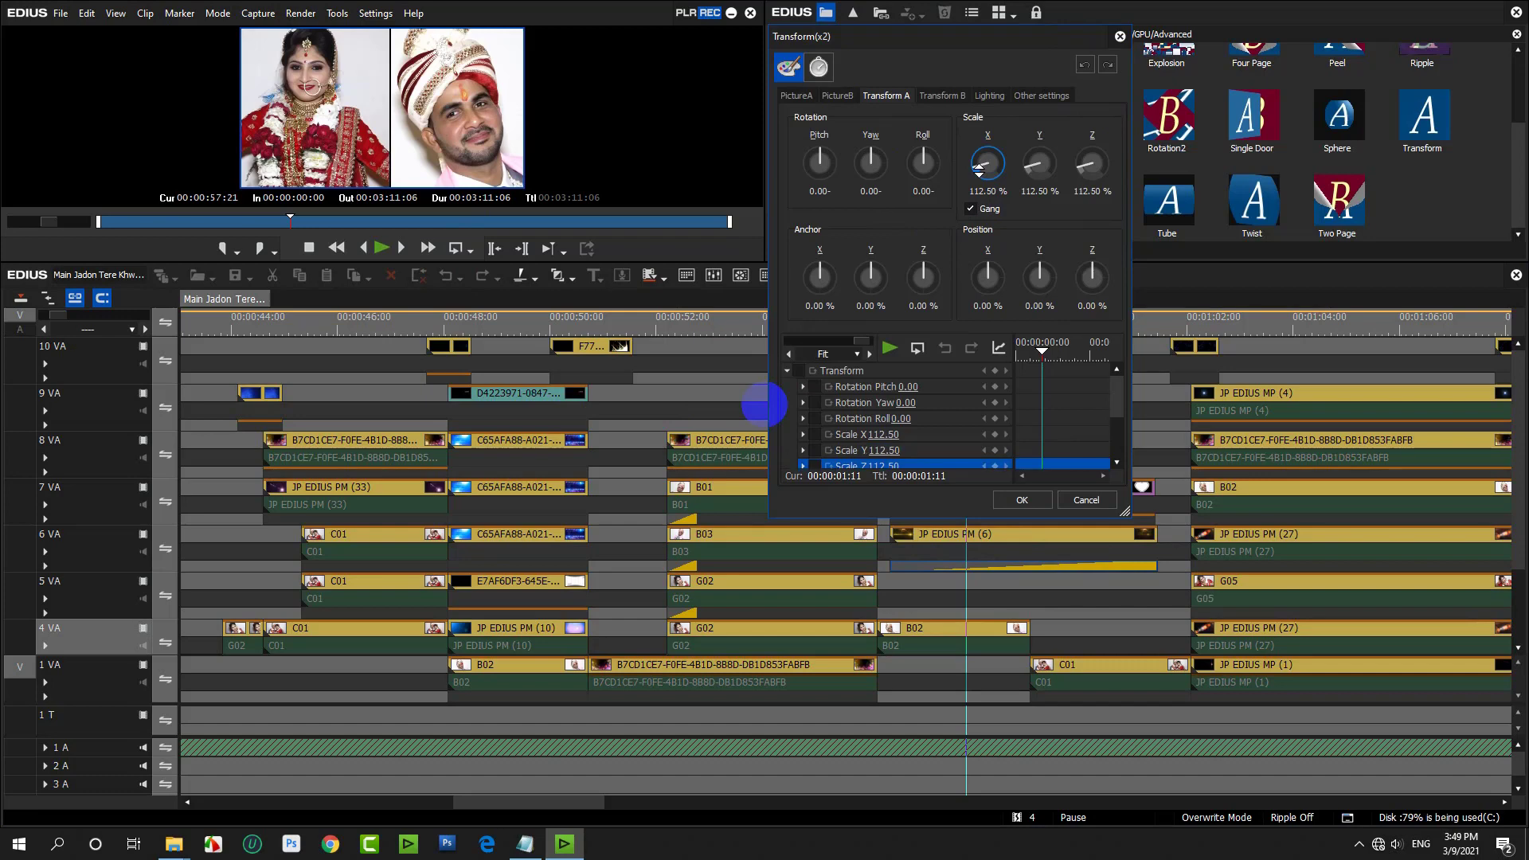
click(1023, 499)
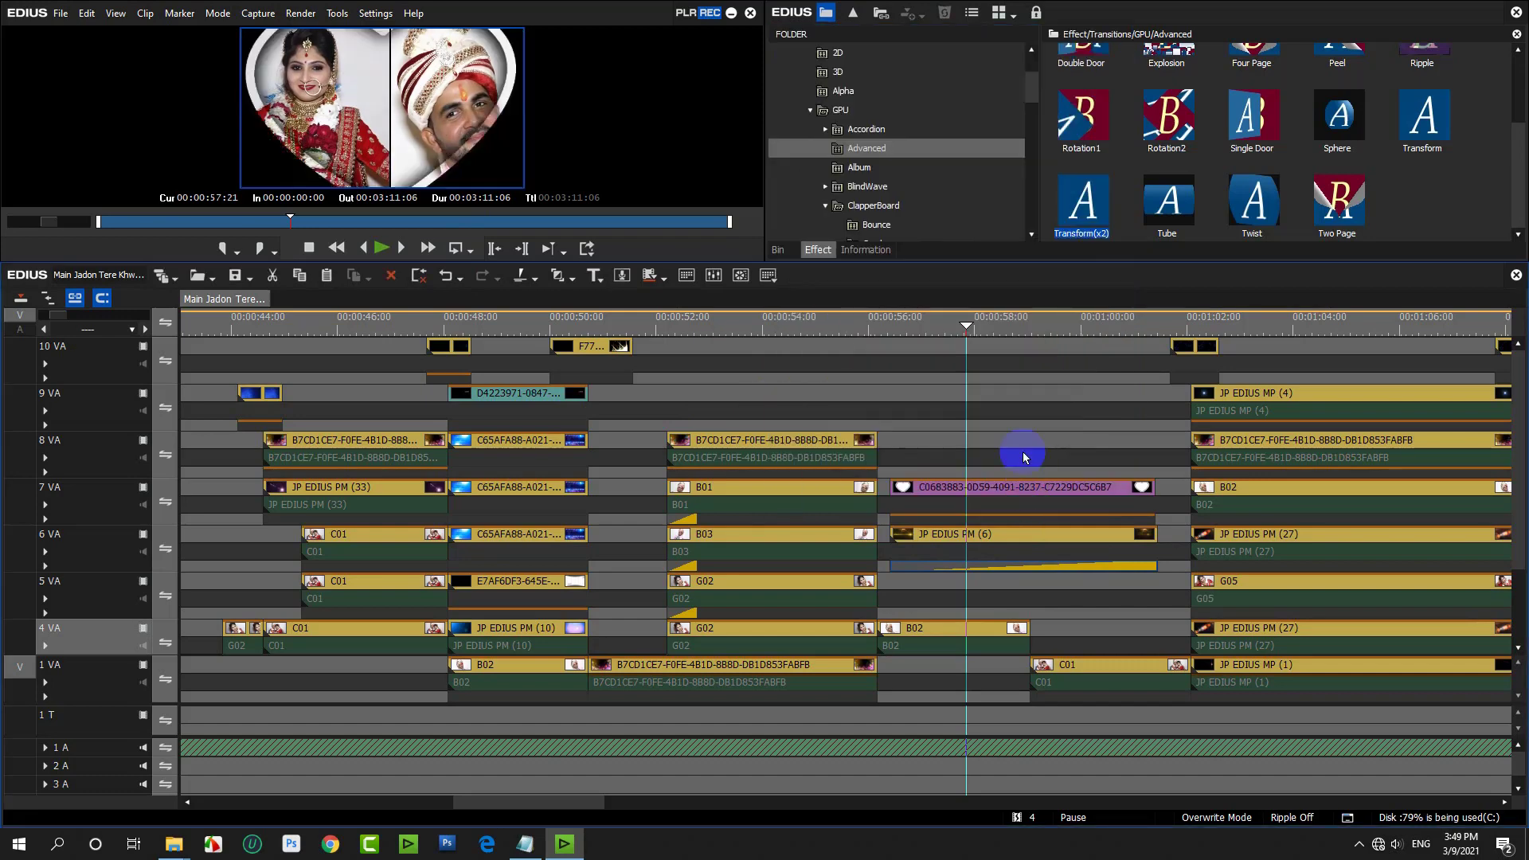
Delete the two short star clips from track 10 VA near 00:01:02 and 00:01:08.
drag(968, 338, 1192, 379)
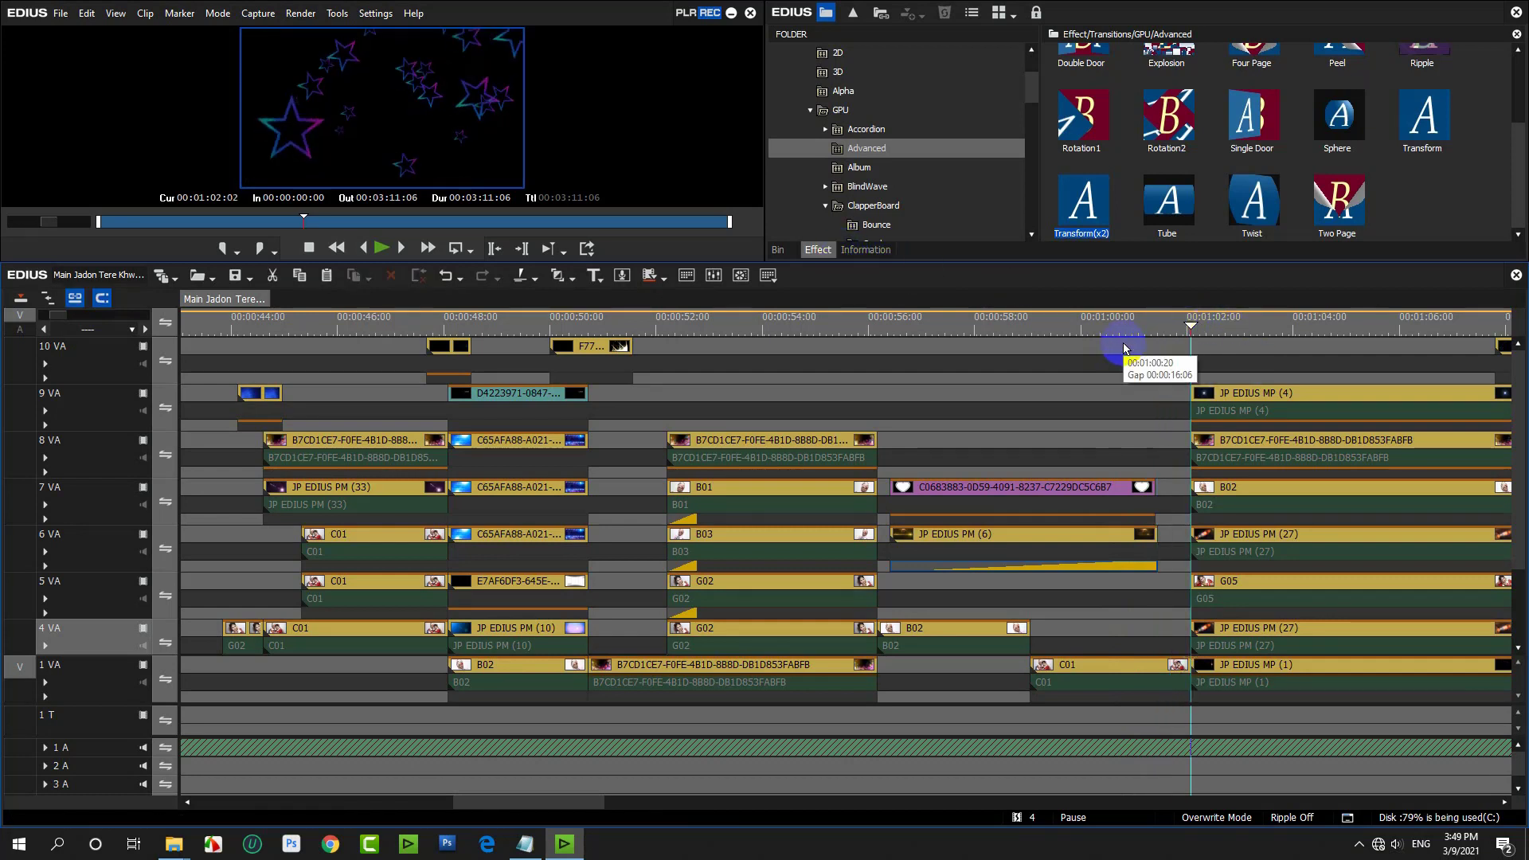
key(Delete)
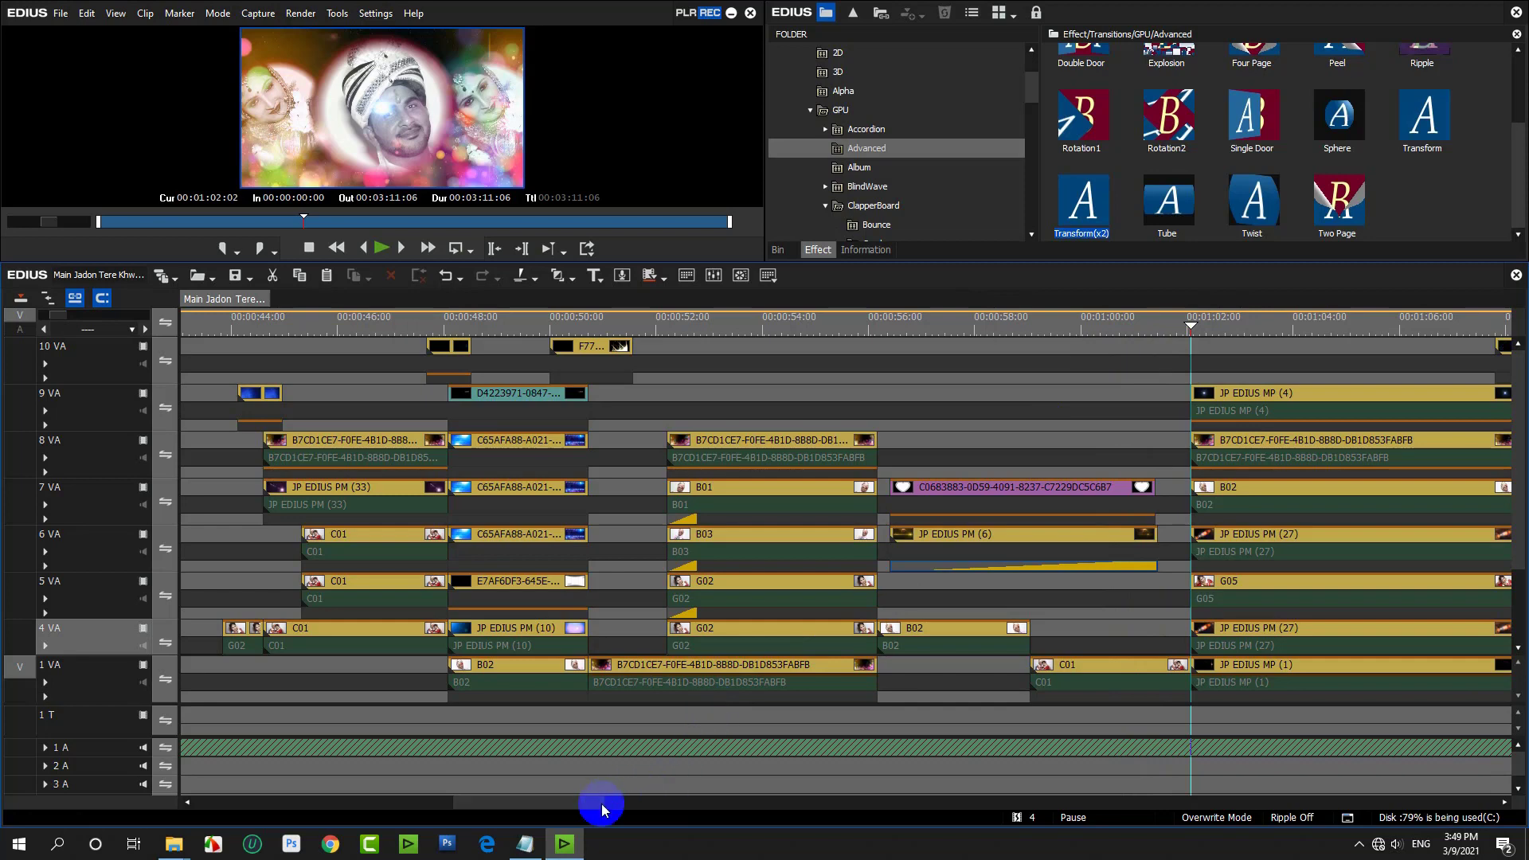
drag(601, 808, 678, 808)
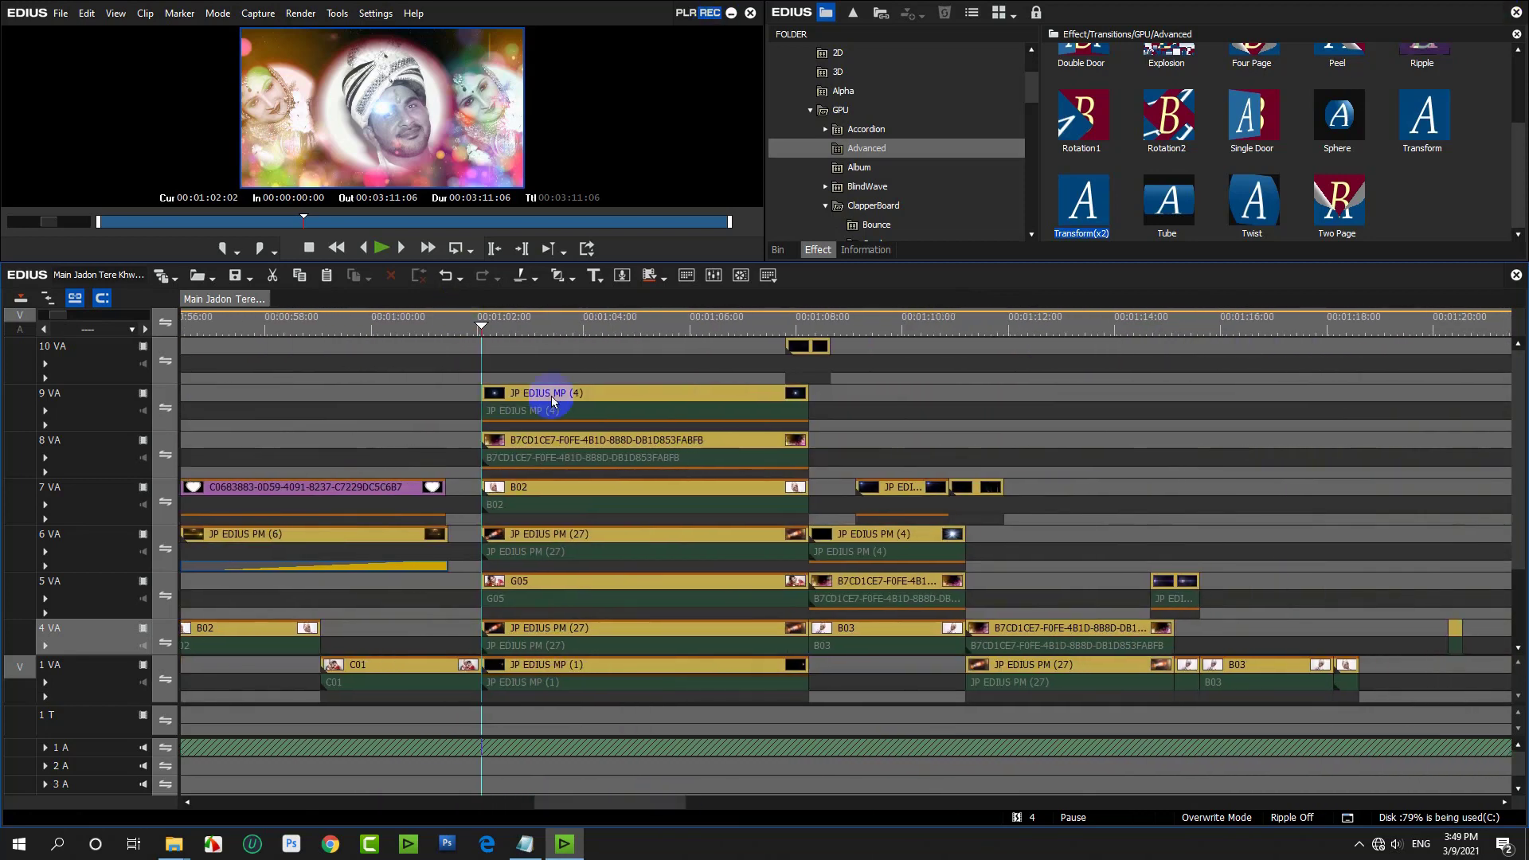
click(792, 346)
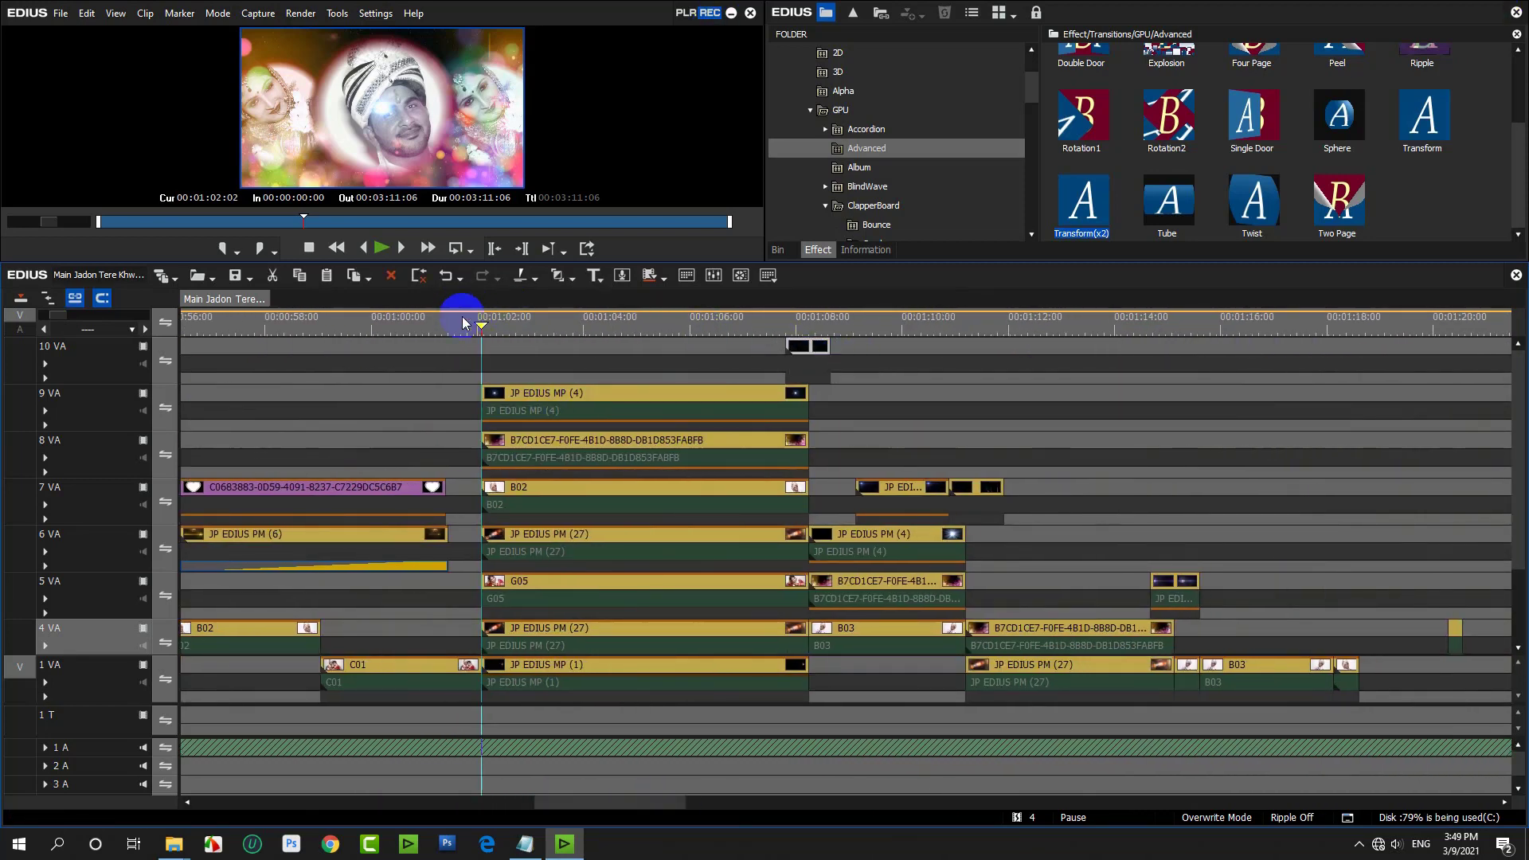
drag(481, 327, 828, 326)
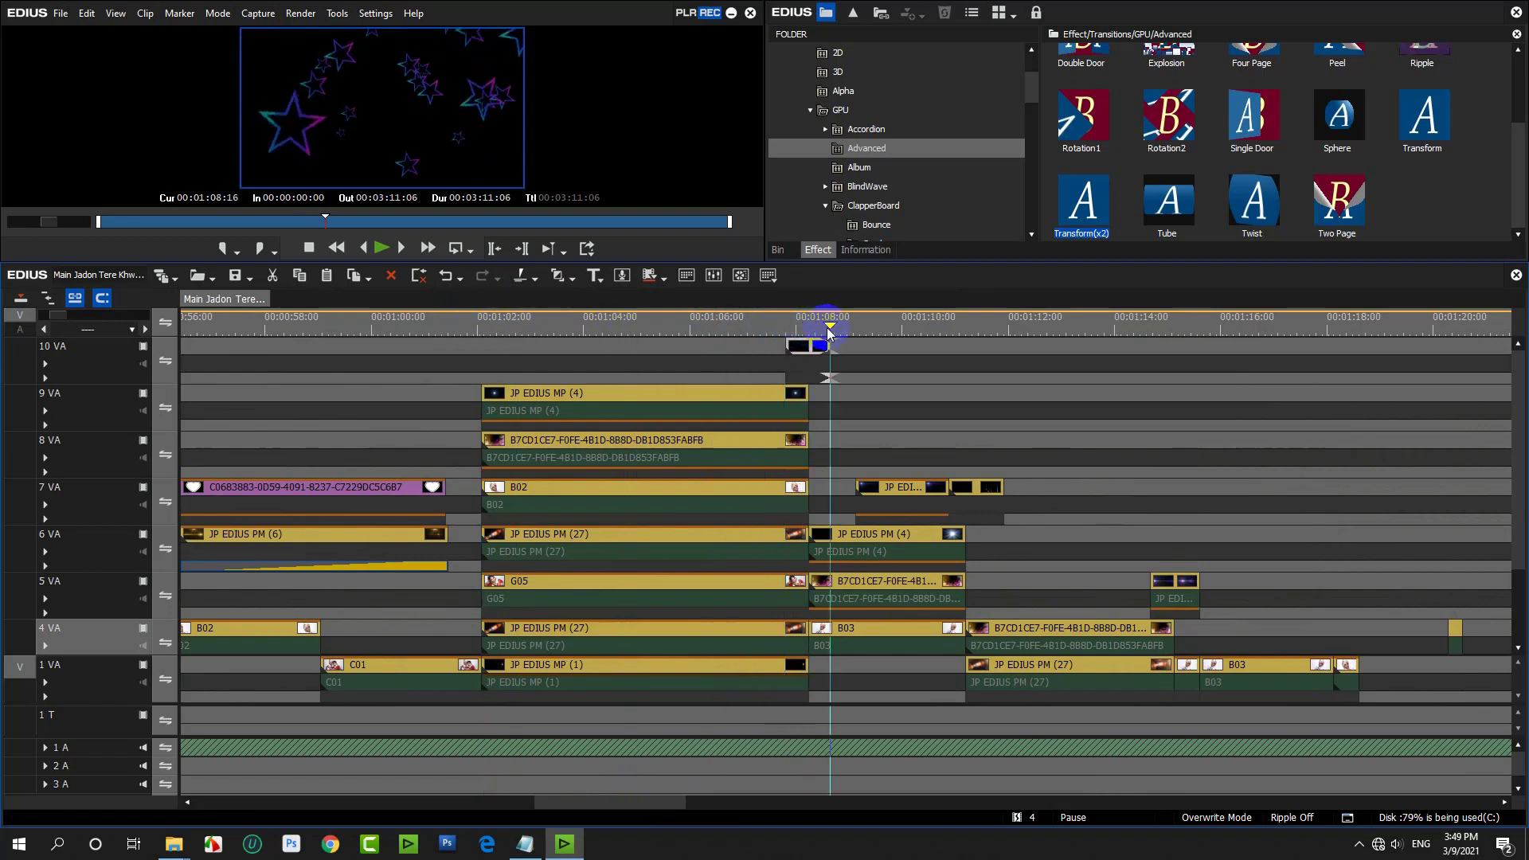
click(802, 346)
key(Delete)
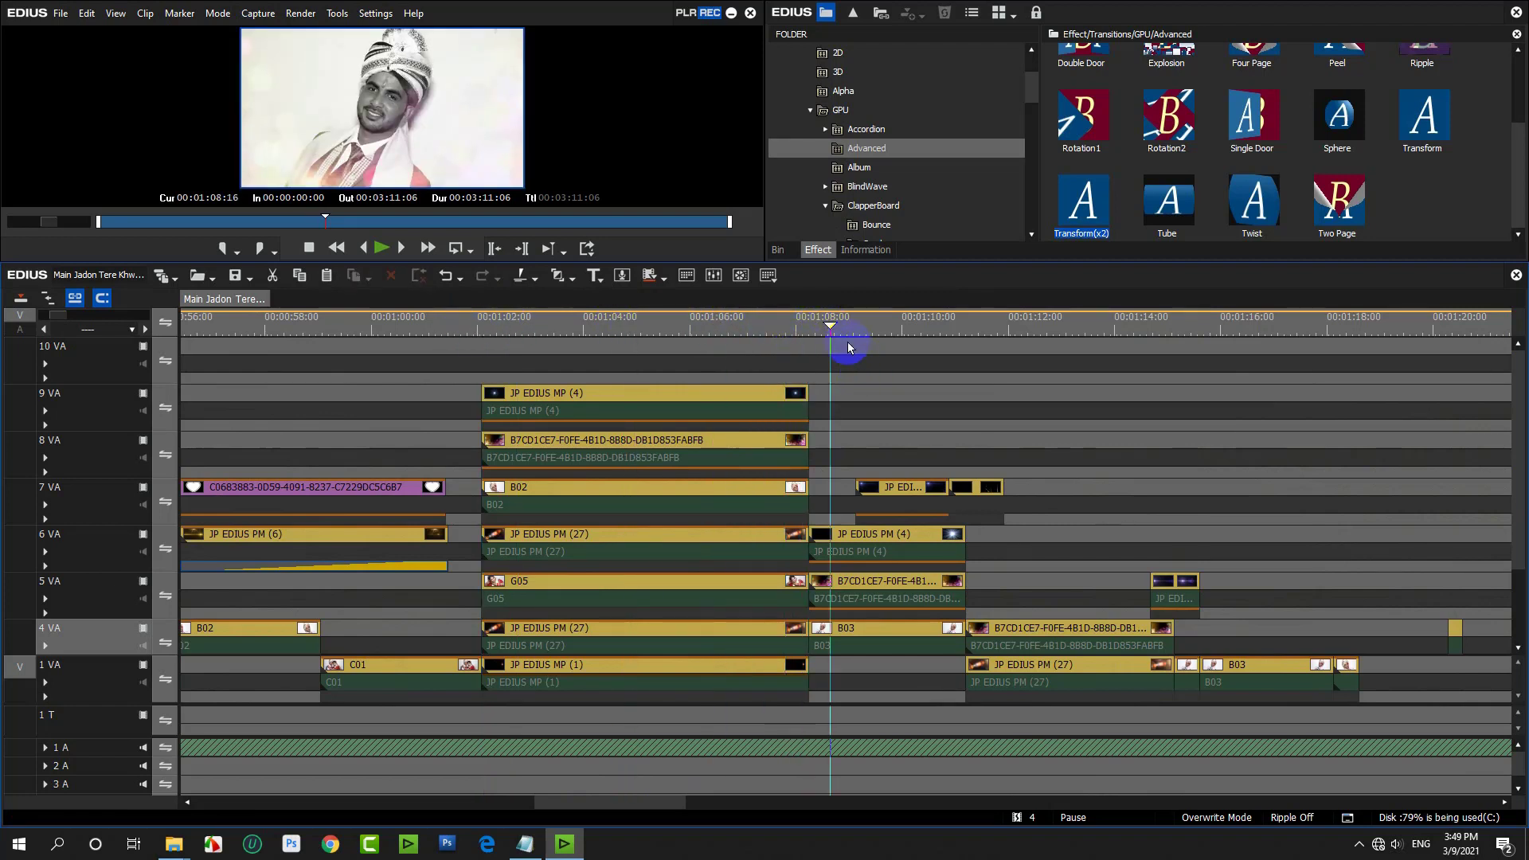
Replace the short JP EDIUS clip on track 7 VA at 00:01:09:17 with JP EDIUS PM (10) from the bin.
drag(834, 330, 892, 356)
click(777, 250)
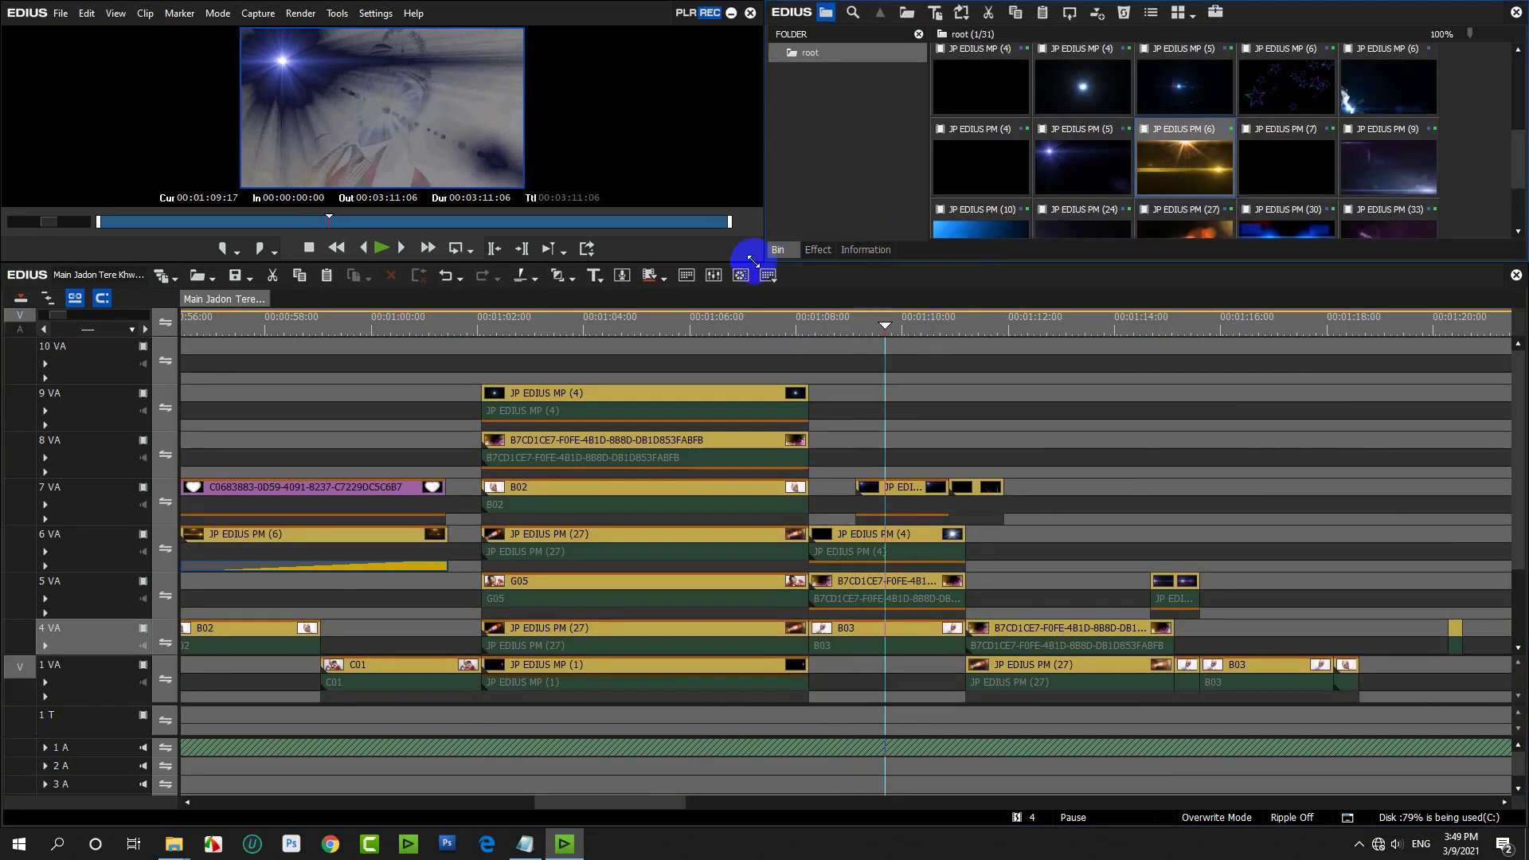
scroll(1273, 154, down, 2)
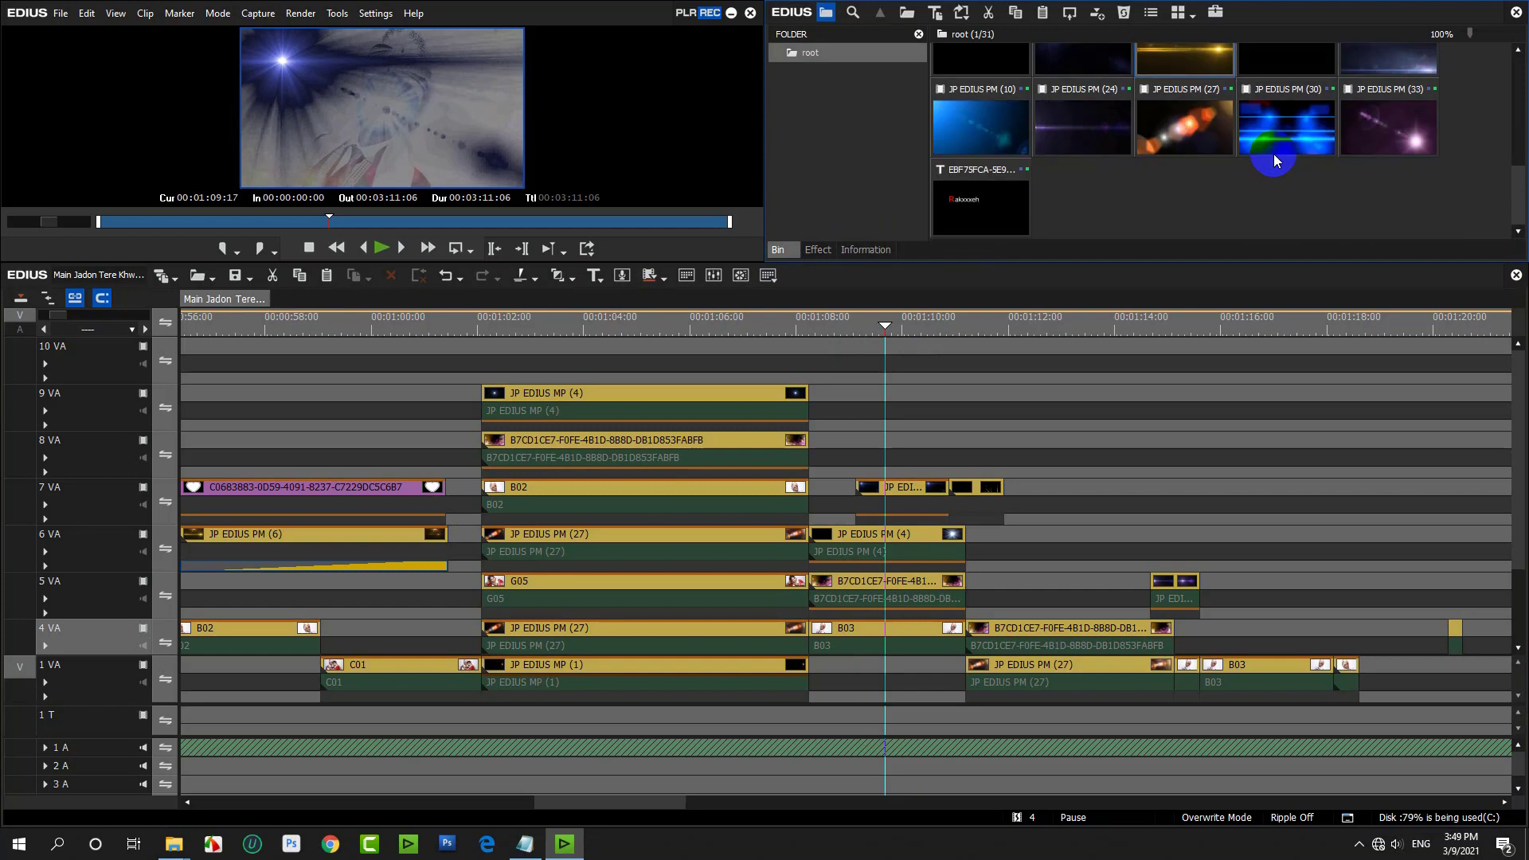
click(1000, 126)
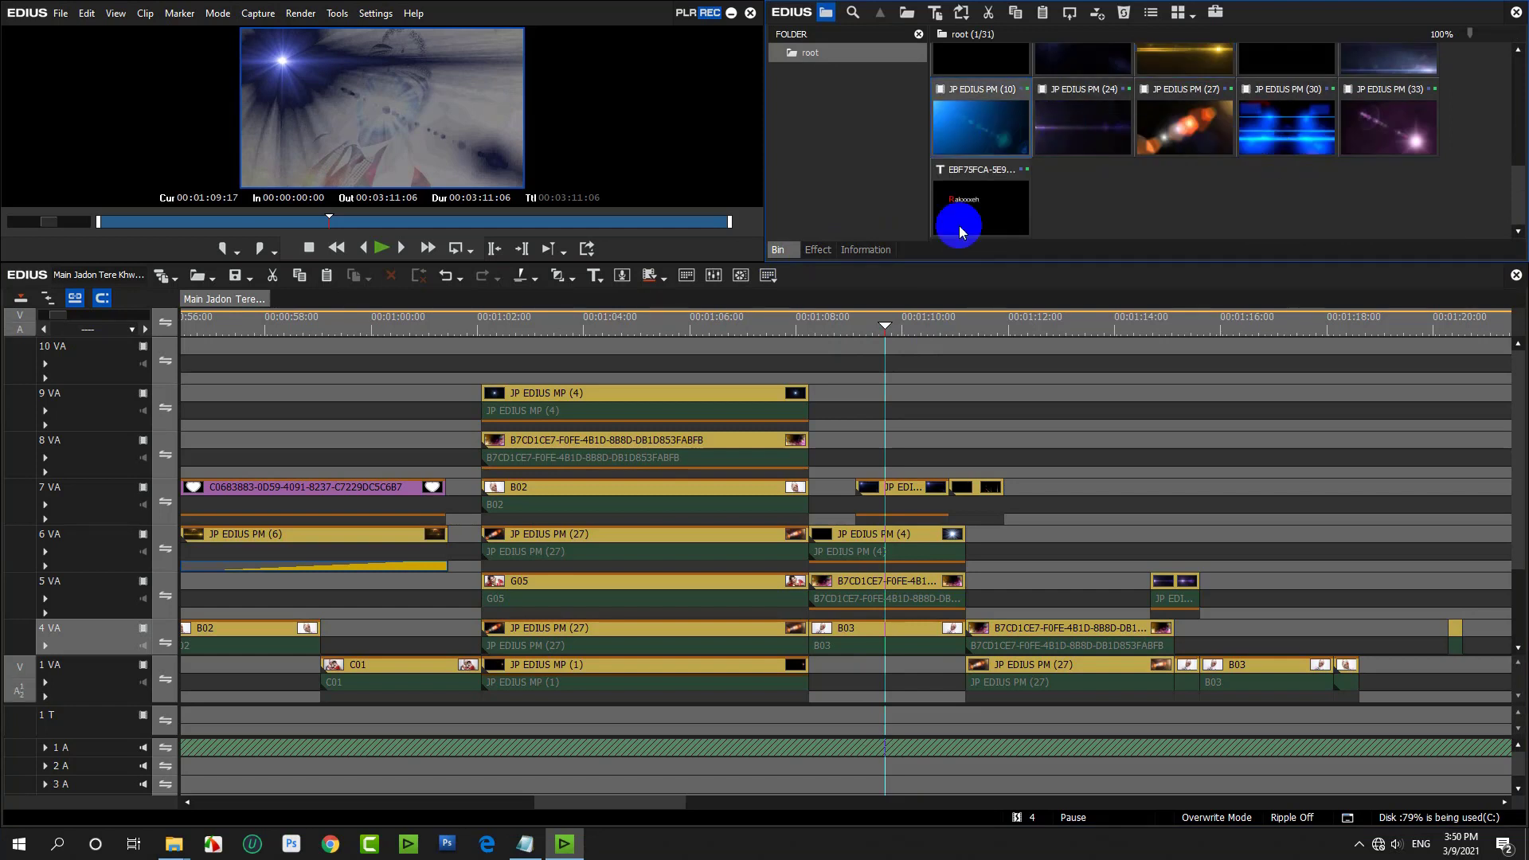
click(889, 487)
key(ctrl+r)
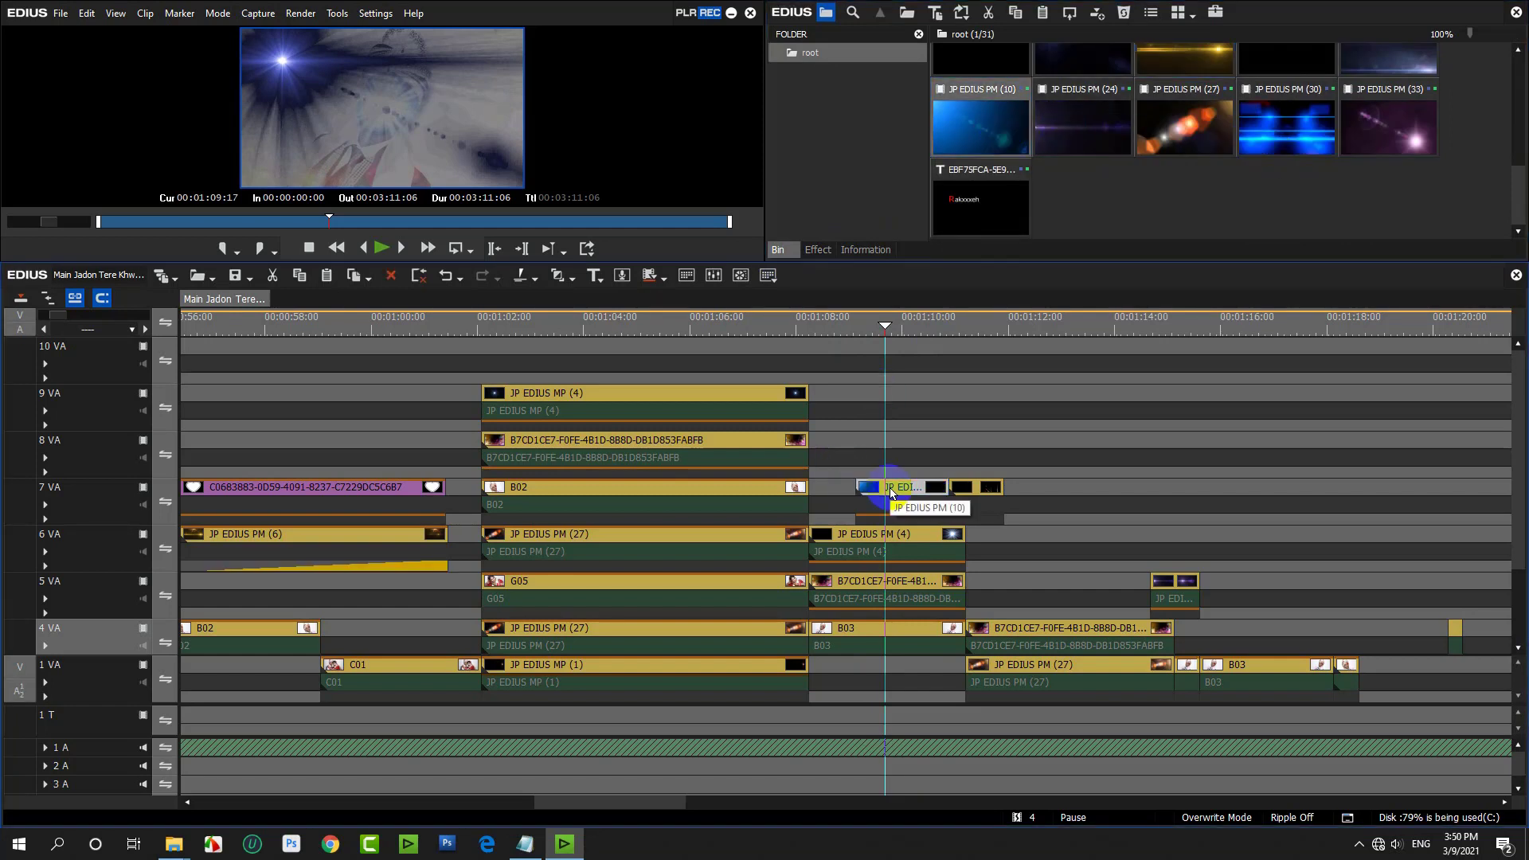
Try to apply the Screen blend from the Keyers effects to the mixer area of the JP EDIUS PM (10) clip on track 7 VA.
click(821, 253)
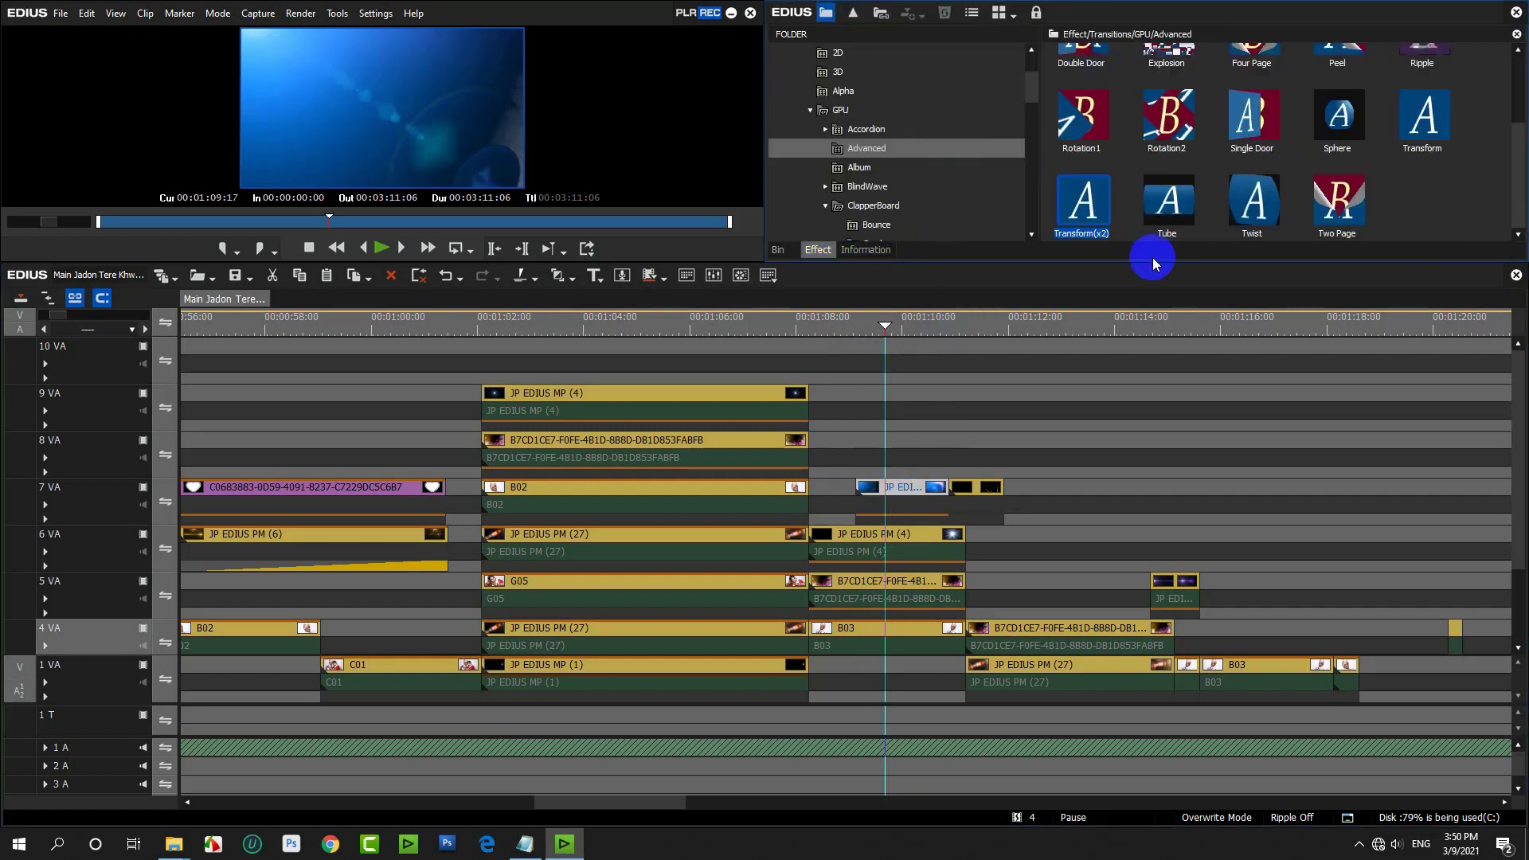
scroll(915, 188, down, 1)
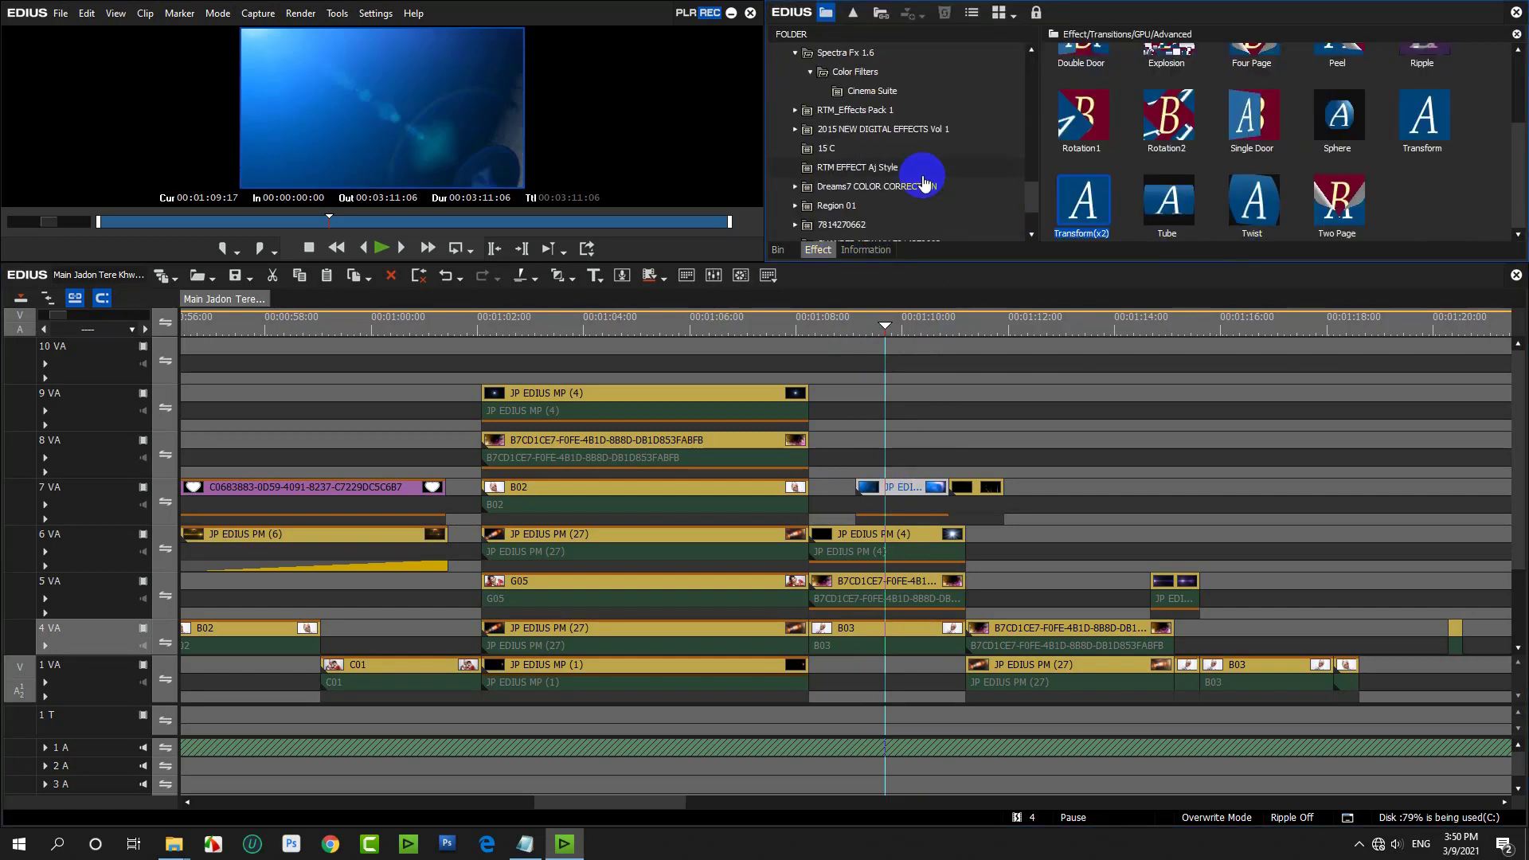
scroll(923, 183, up, 1)
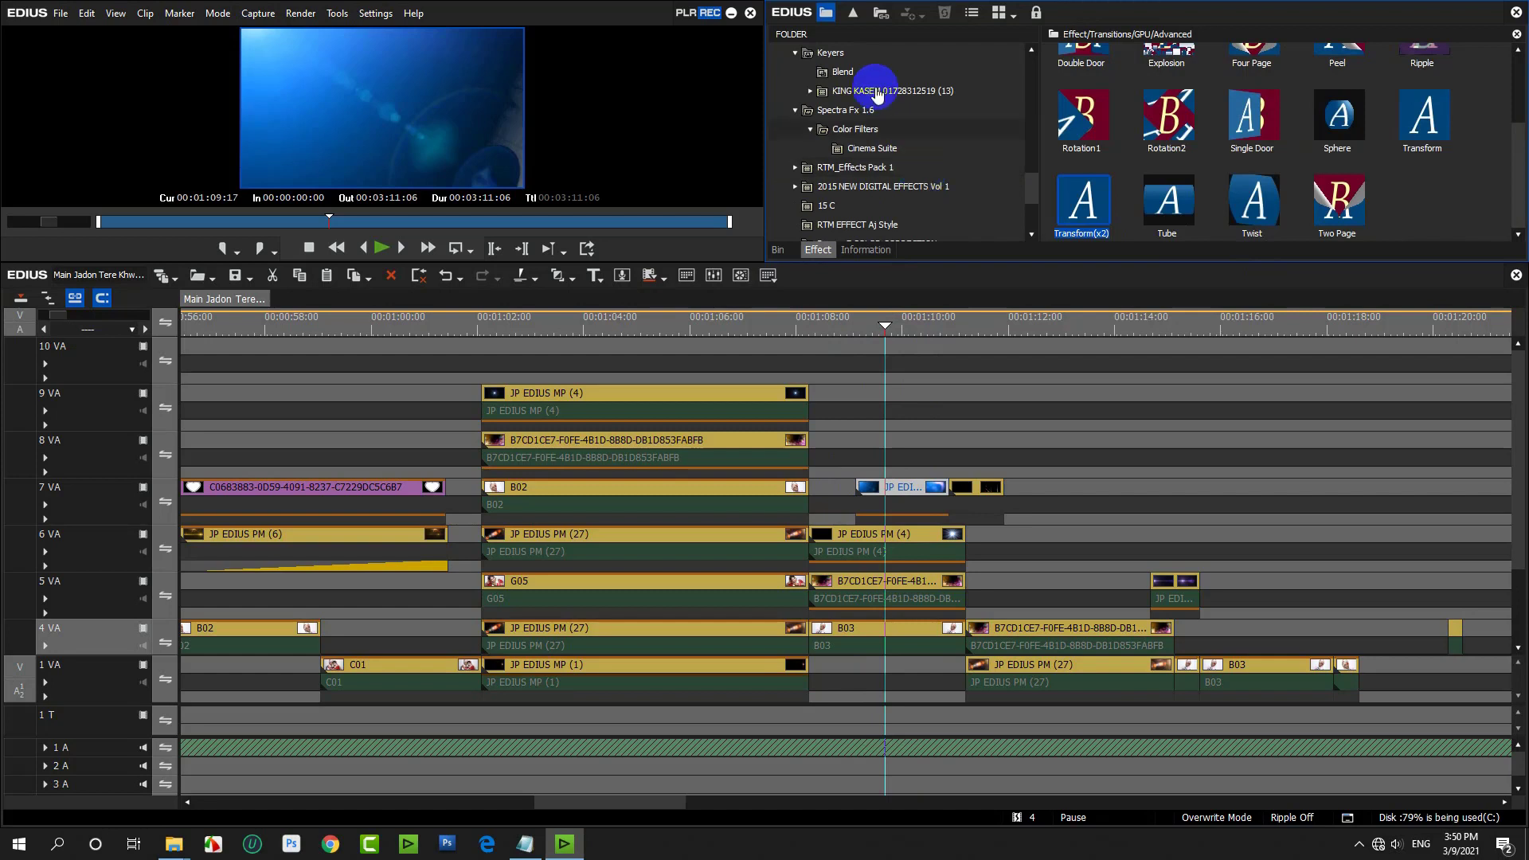
click(840, 72)
scroll(1370, 211, down, 2)
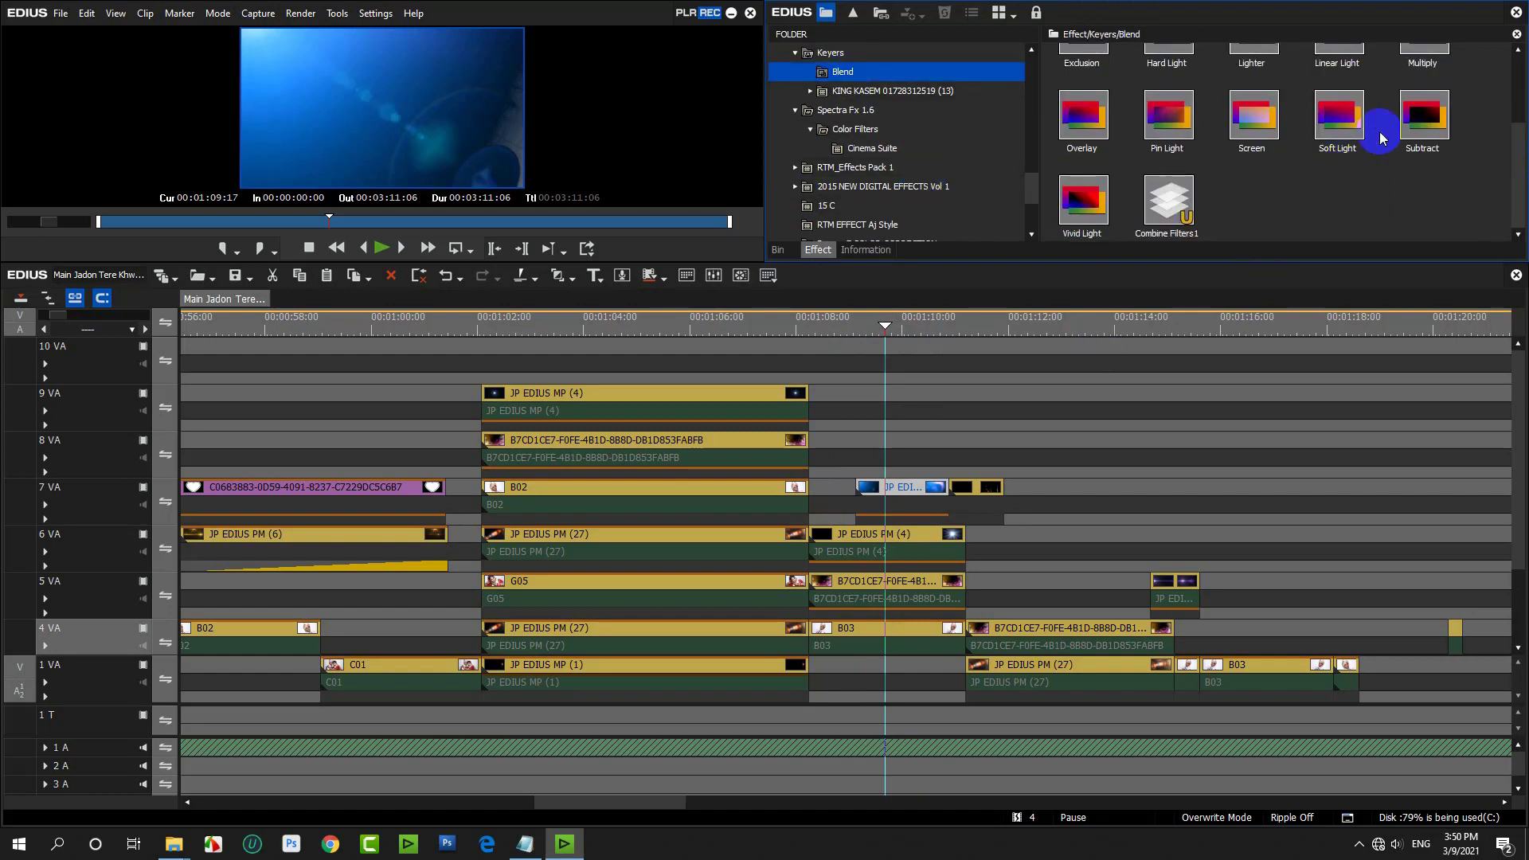
drag(1247, 122, 878, 523)
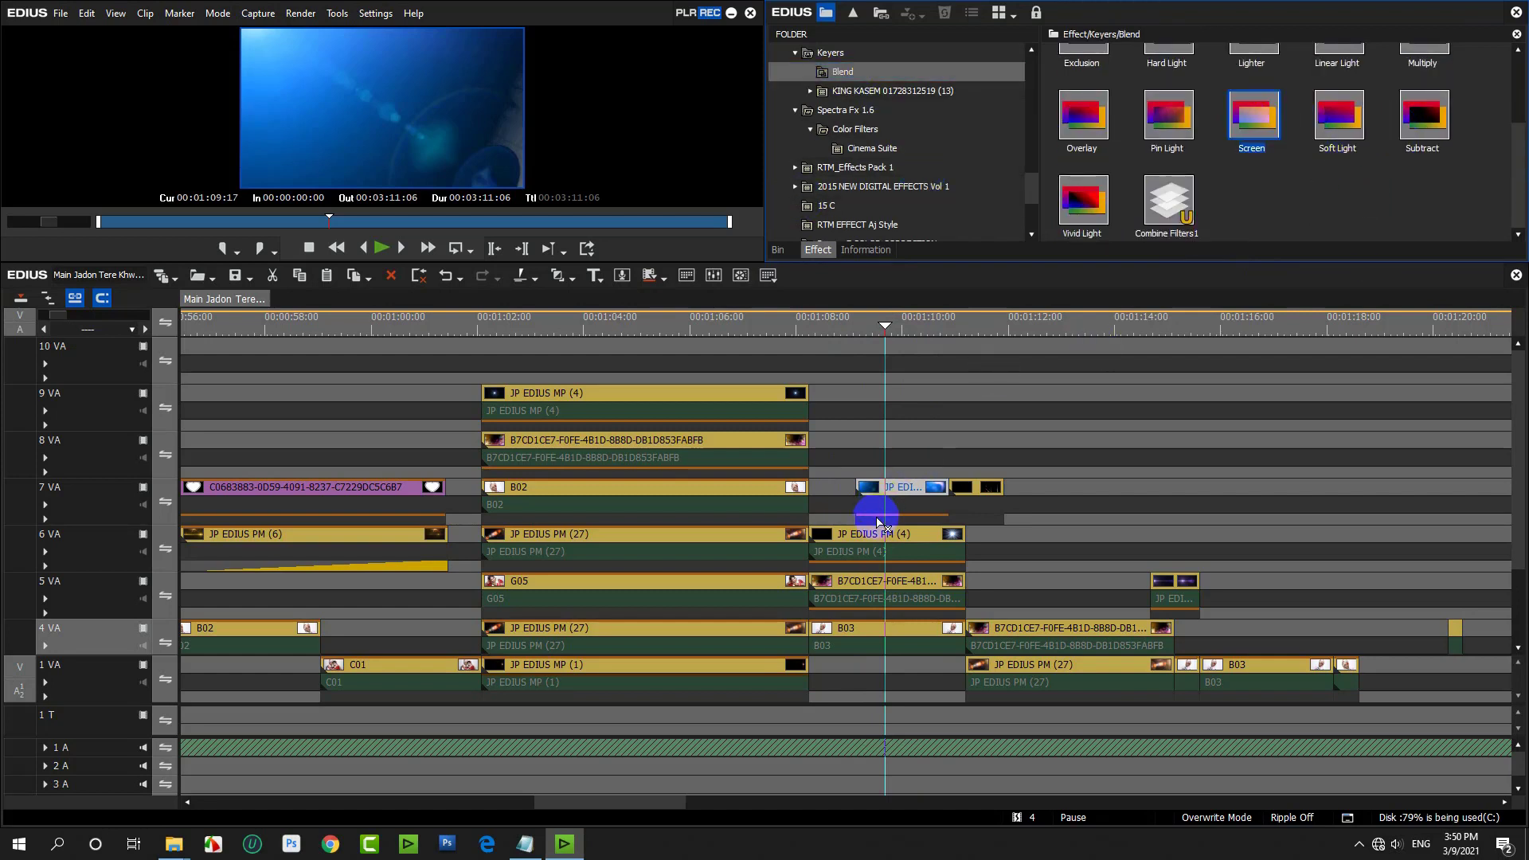
Check the keyer on the JP EDIUS PM (10) clip's mixer area on track 7 VA and replace it with the Screen blend.
click(865, 250)
click(879, 523)
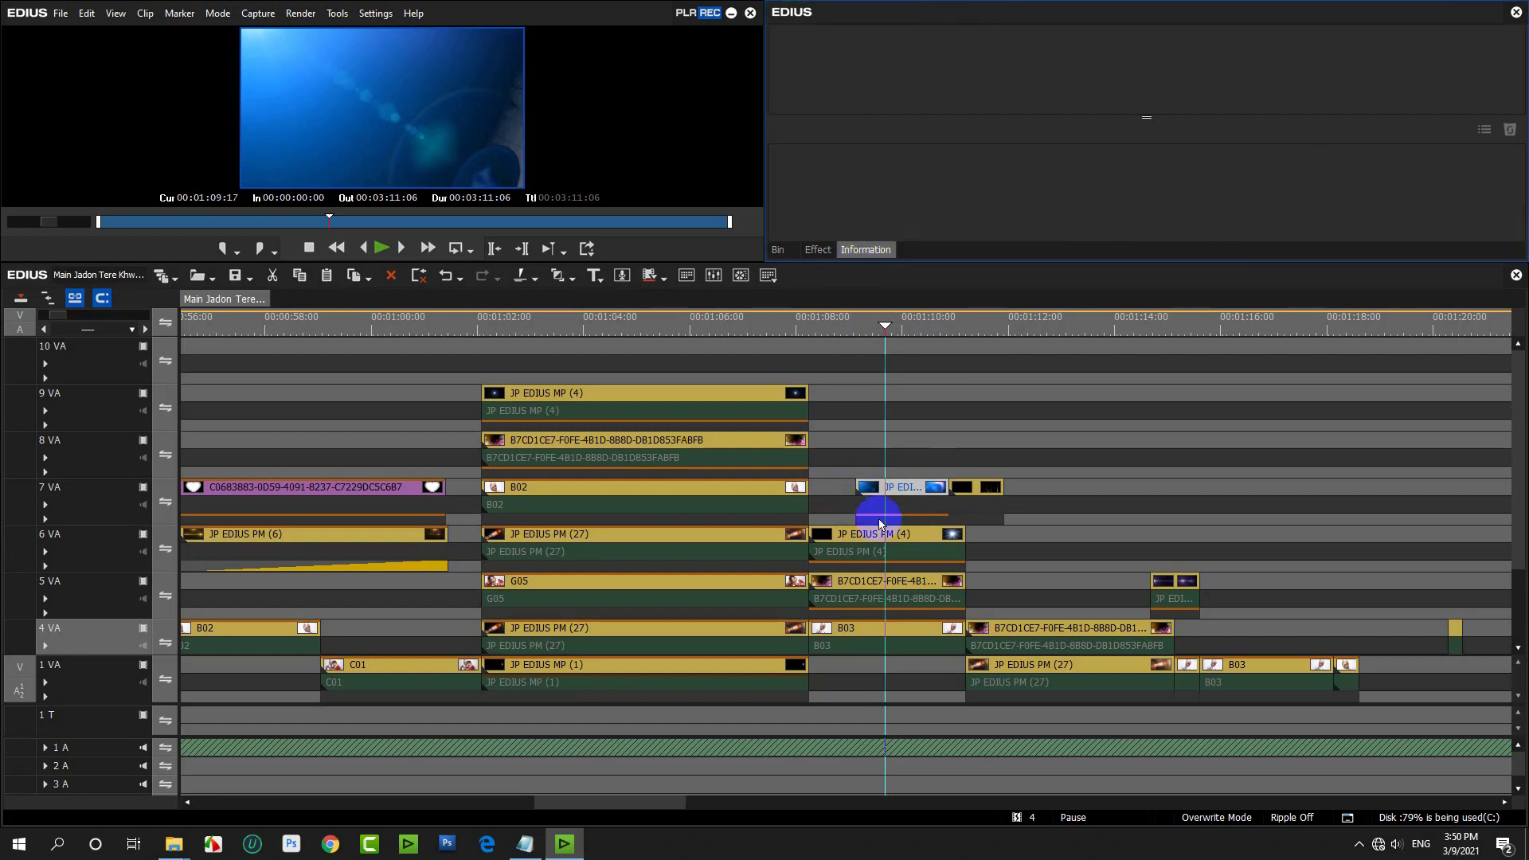
click(907, 512)
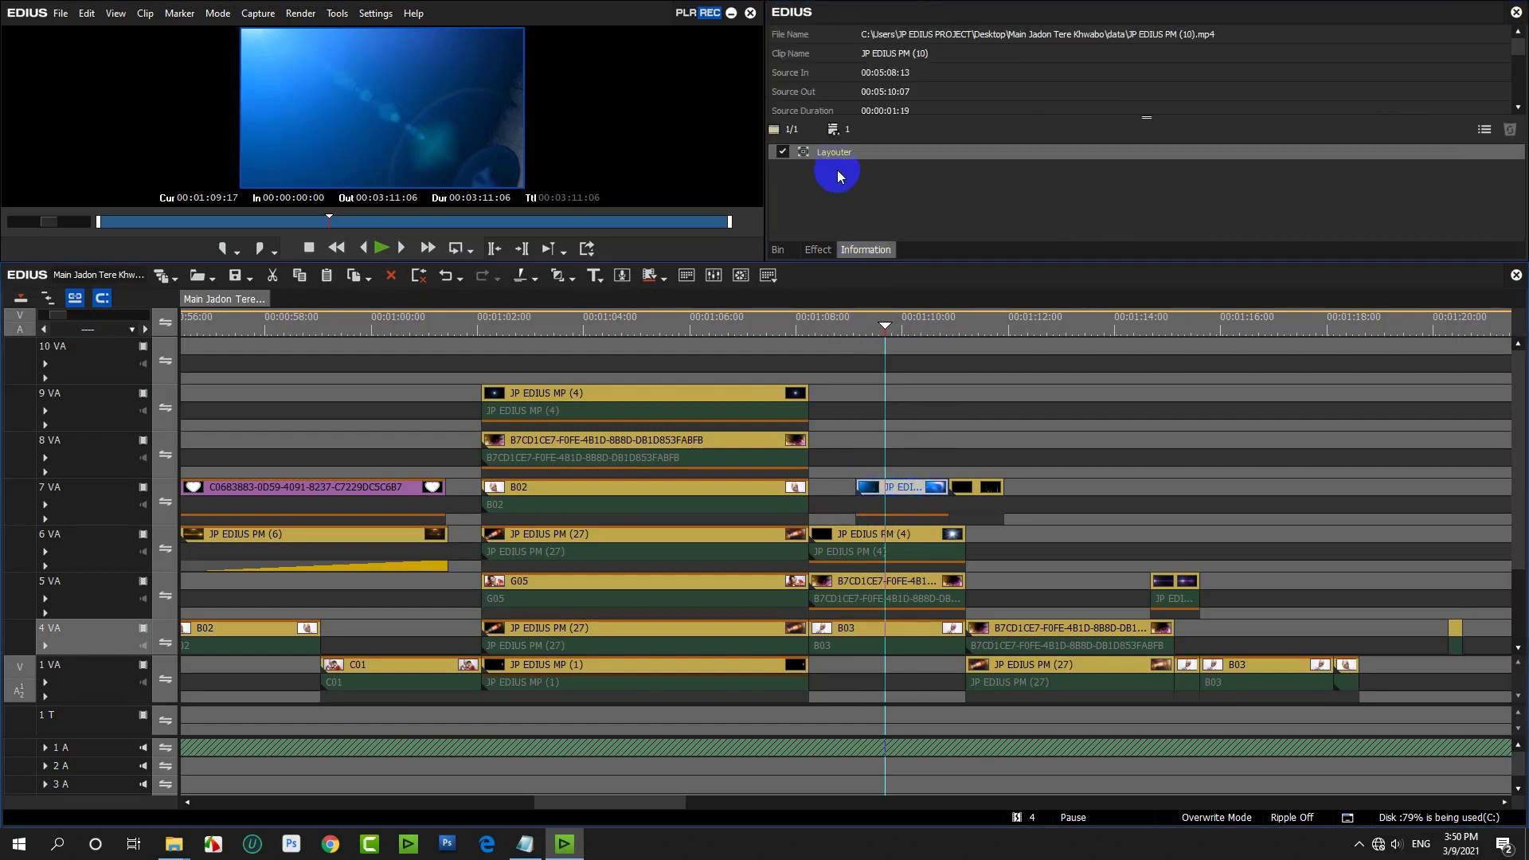
click(905, 519)
click(877, 156)
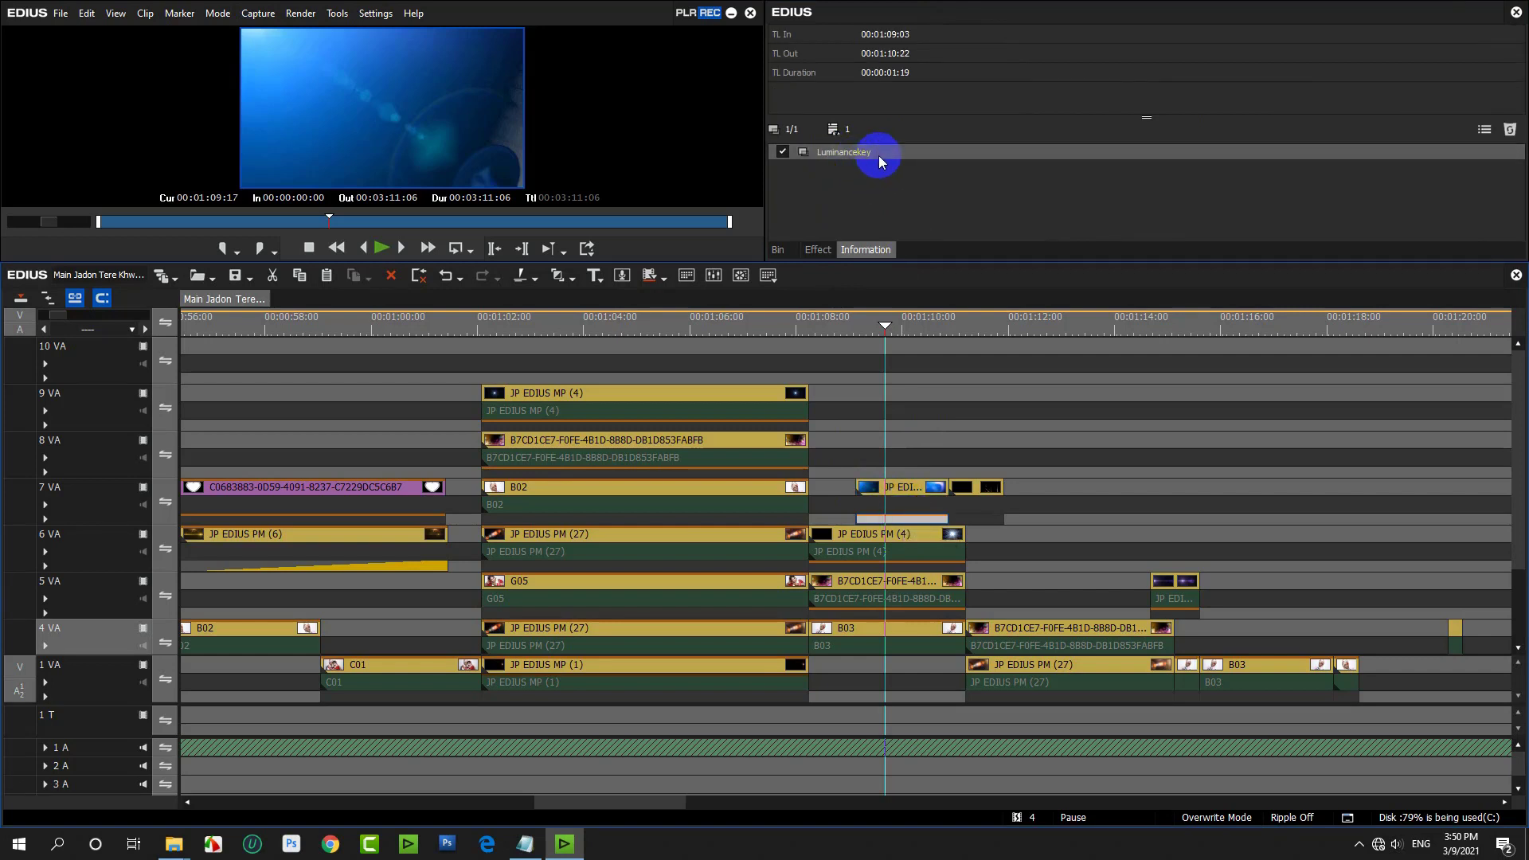
click(778, 252)
click(808, 253)
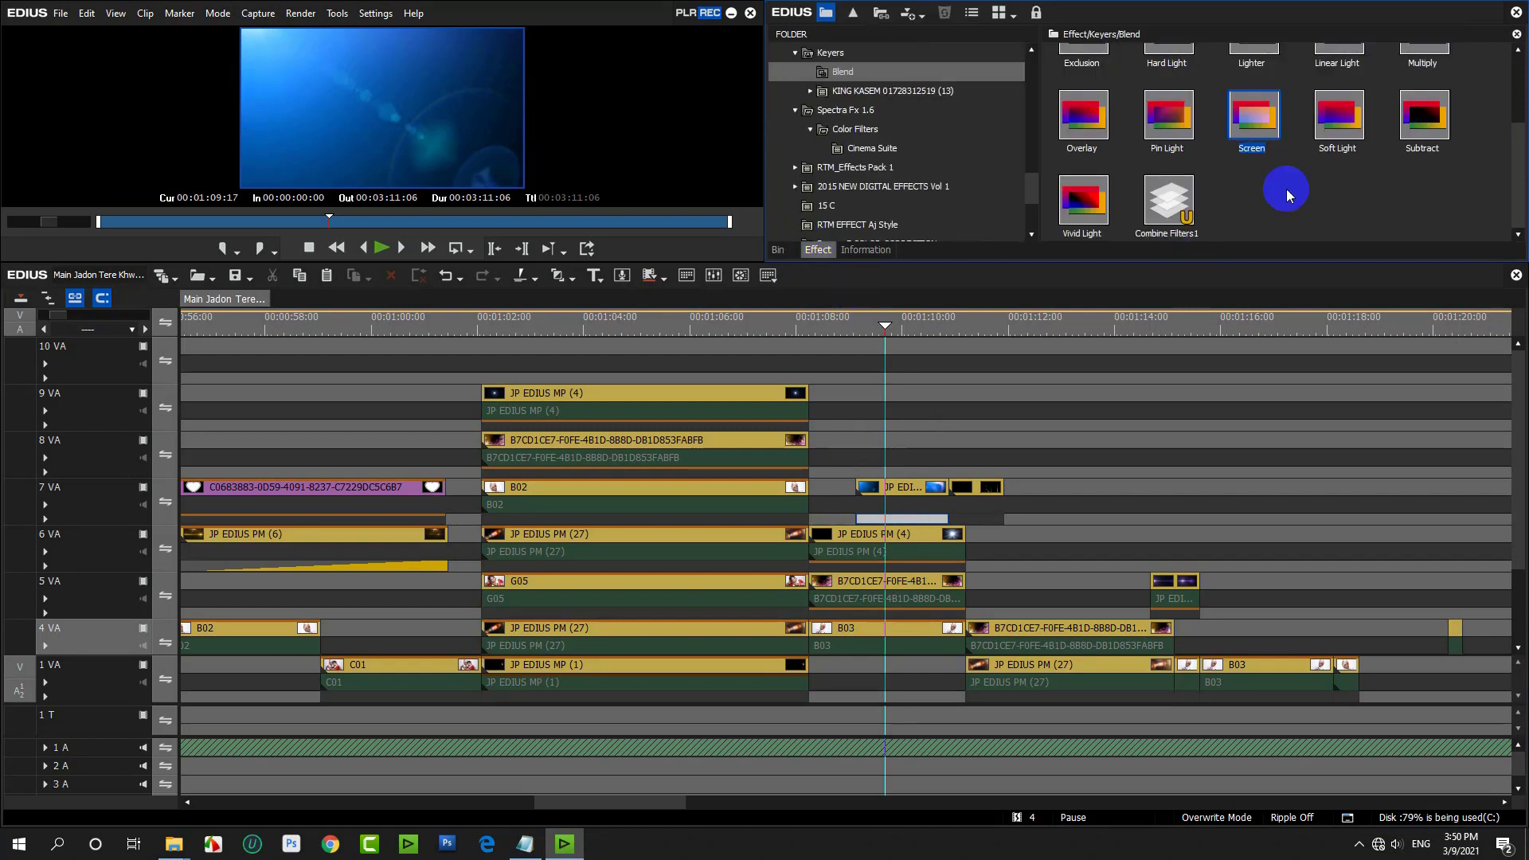
drag(1252, 117, 899, 524)
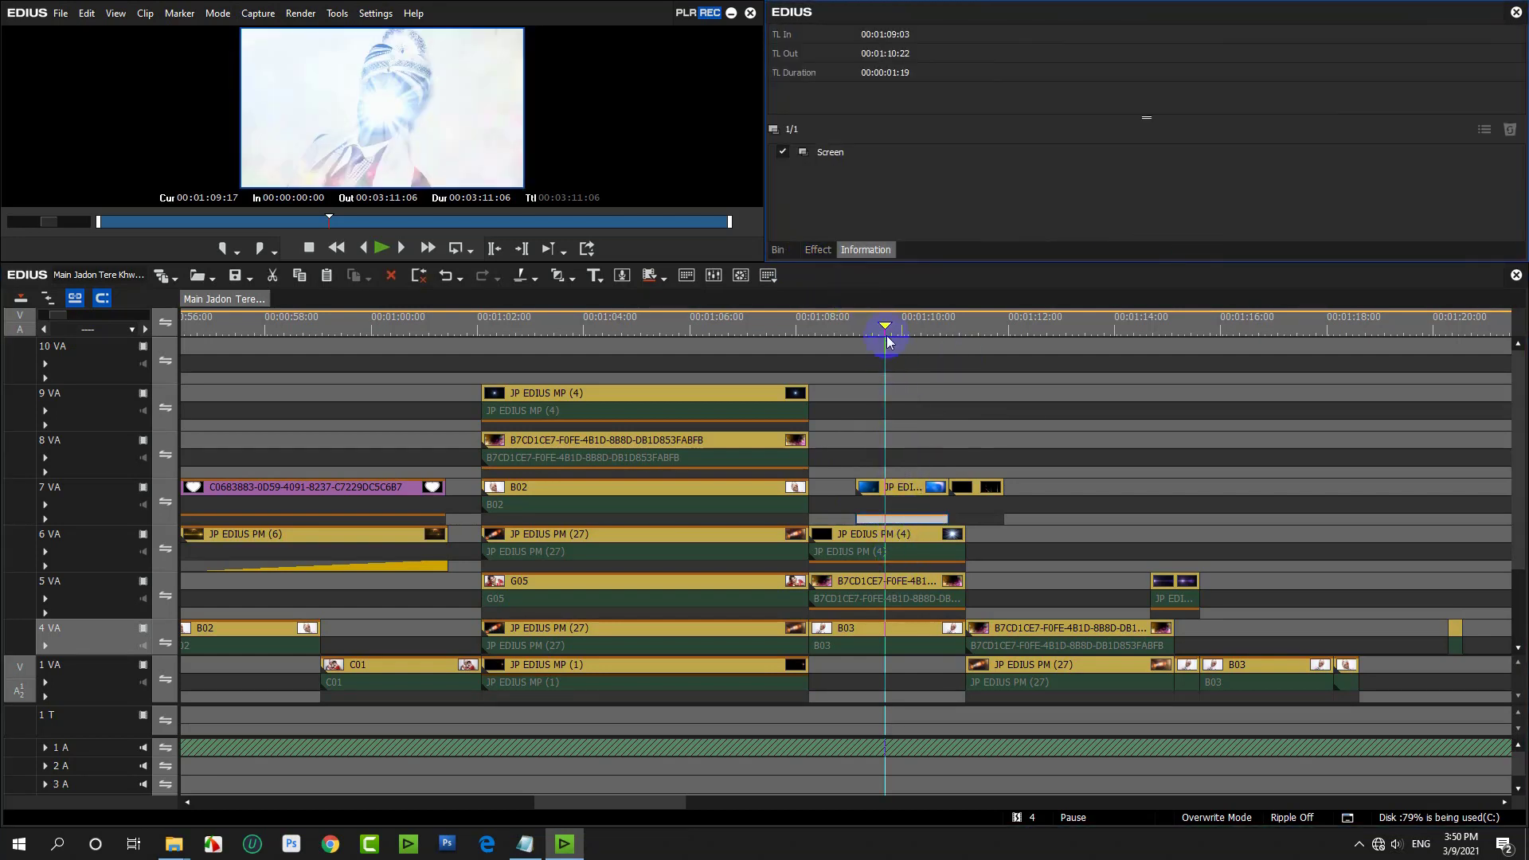
Try deleting the JP EDIUS PM (10) clip from track 7 VA at 00:01:10:00, and undo the deletion.
drag(886, 331, 913, 380)
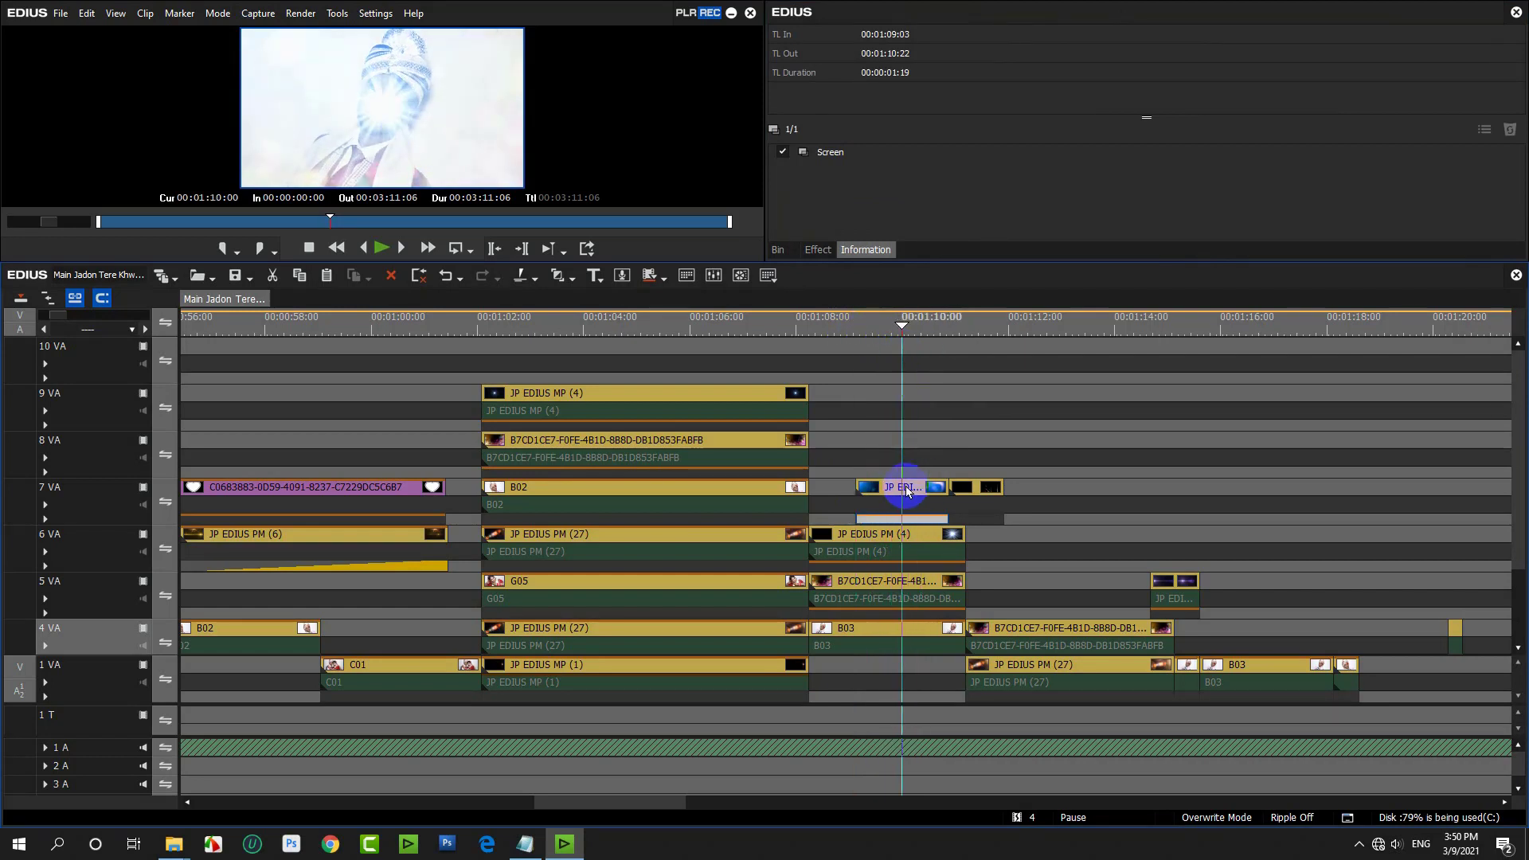
key(Delete)
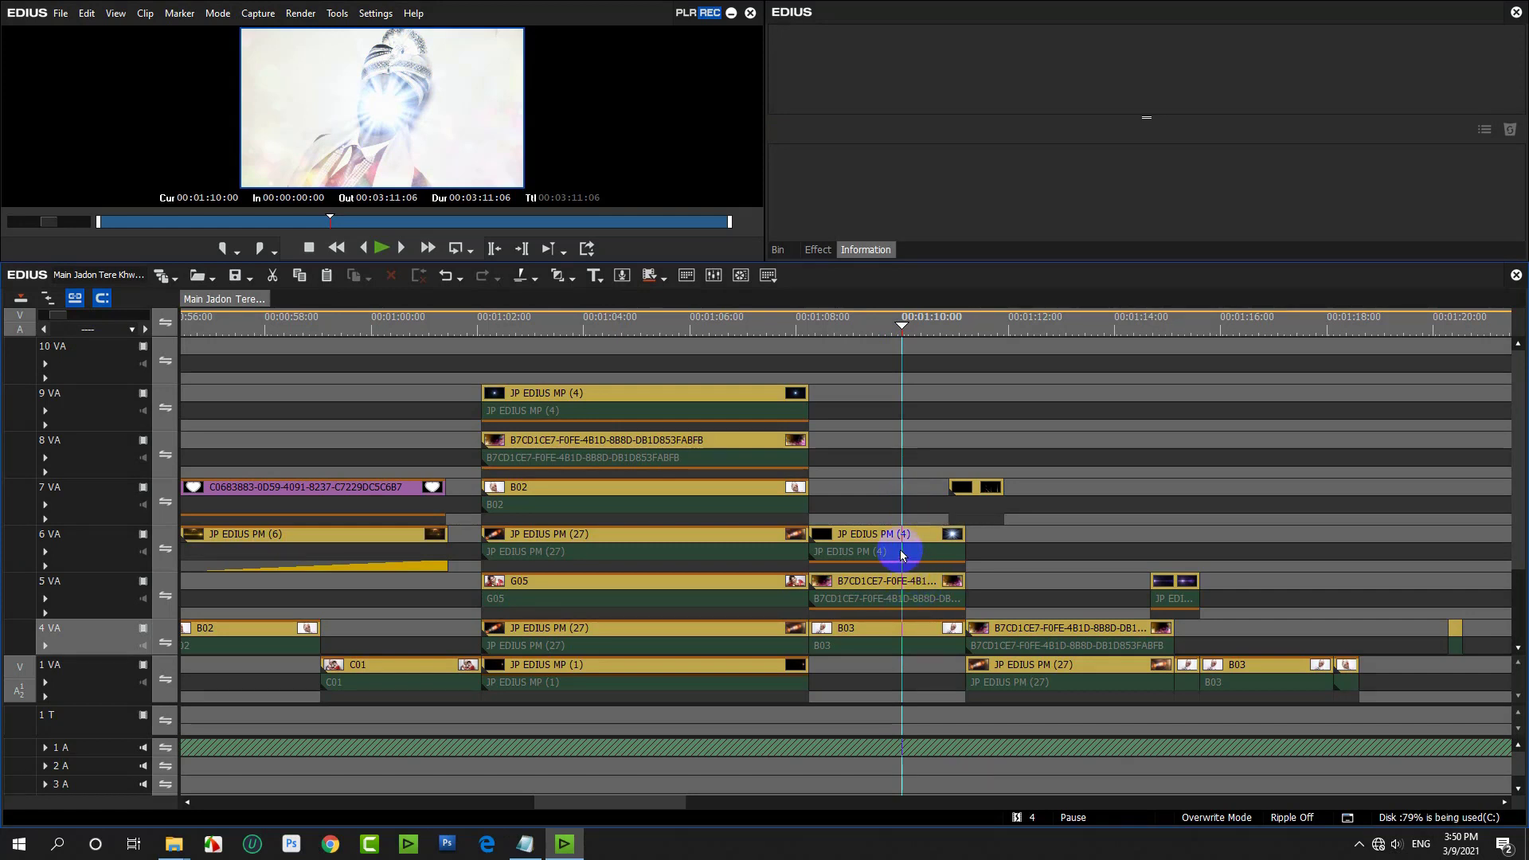
key(ctrl+z)
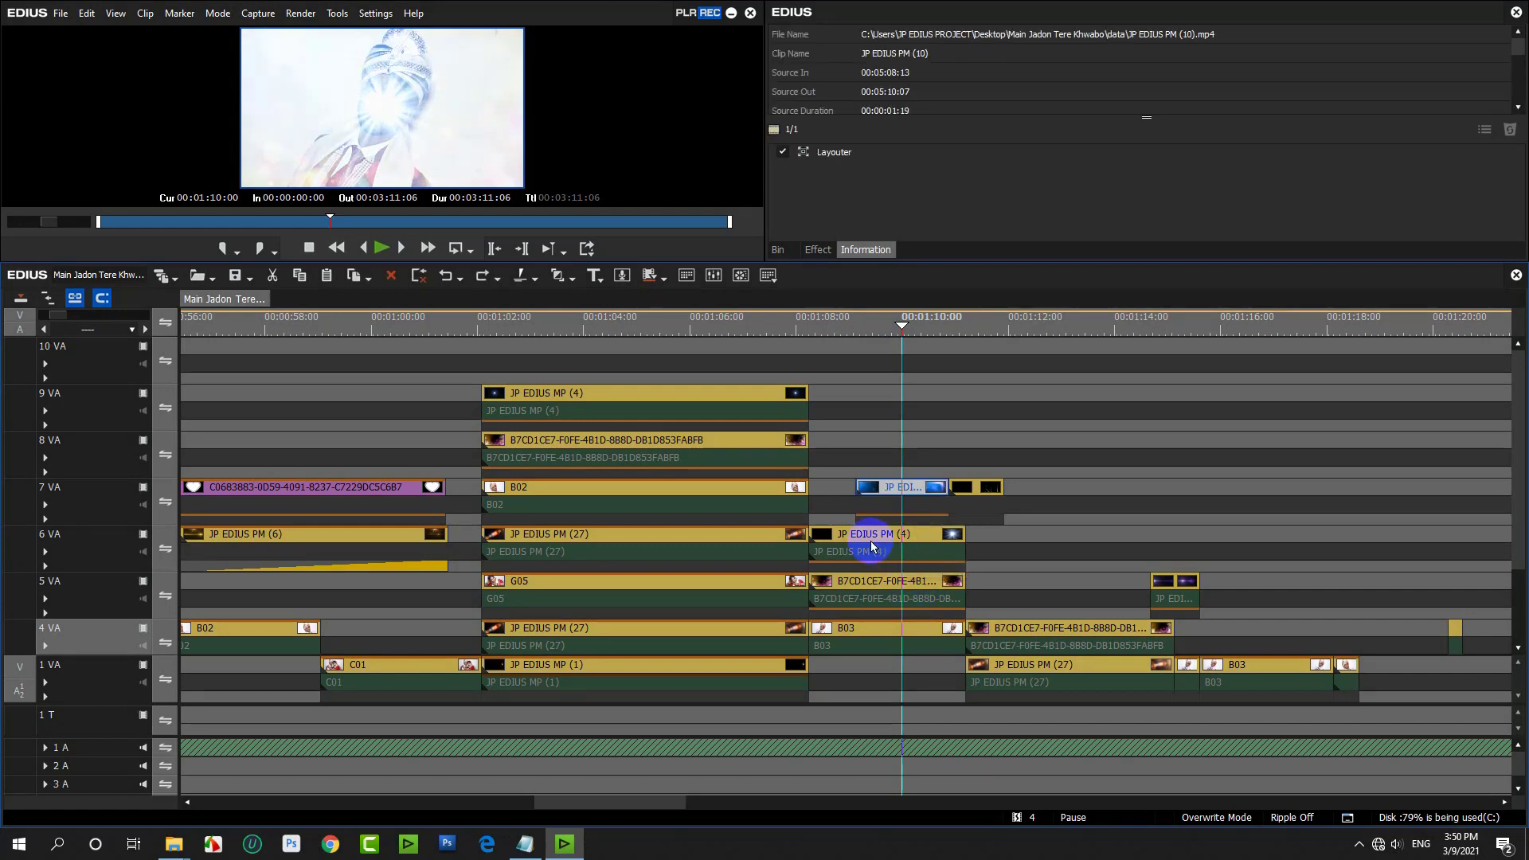
Delete the JP EDIUS PM (4) clip from track 6 VA and play the timeline from 00:01:10:00 to about 00:01:20.
click(872, 546)
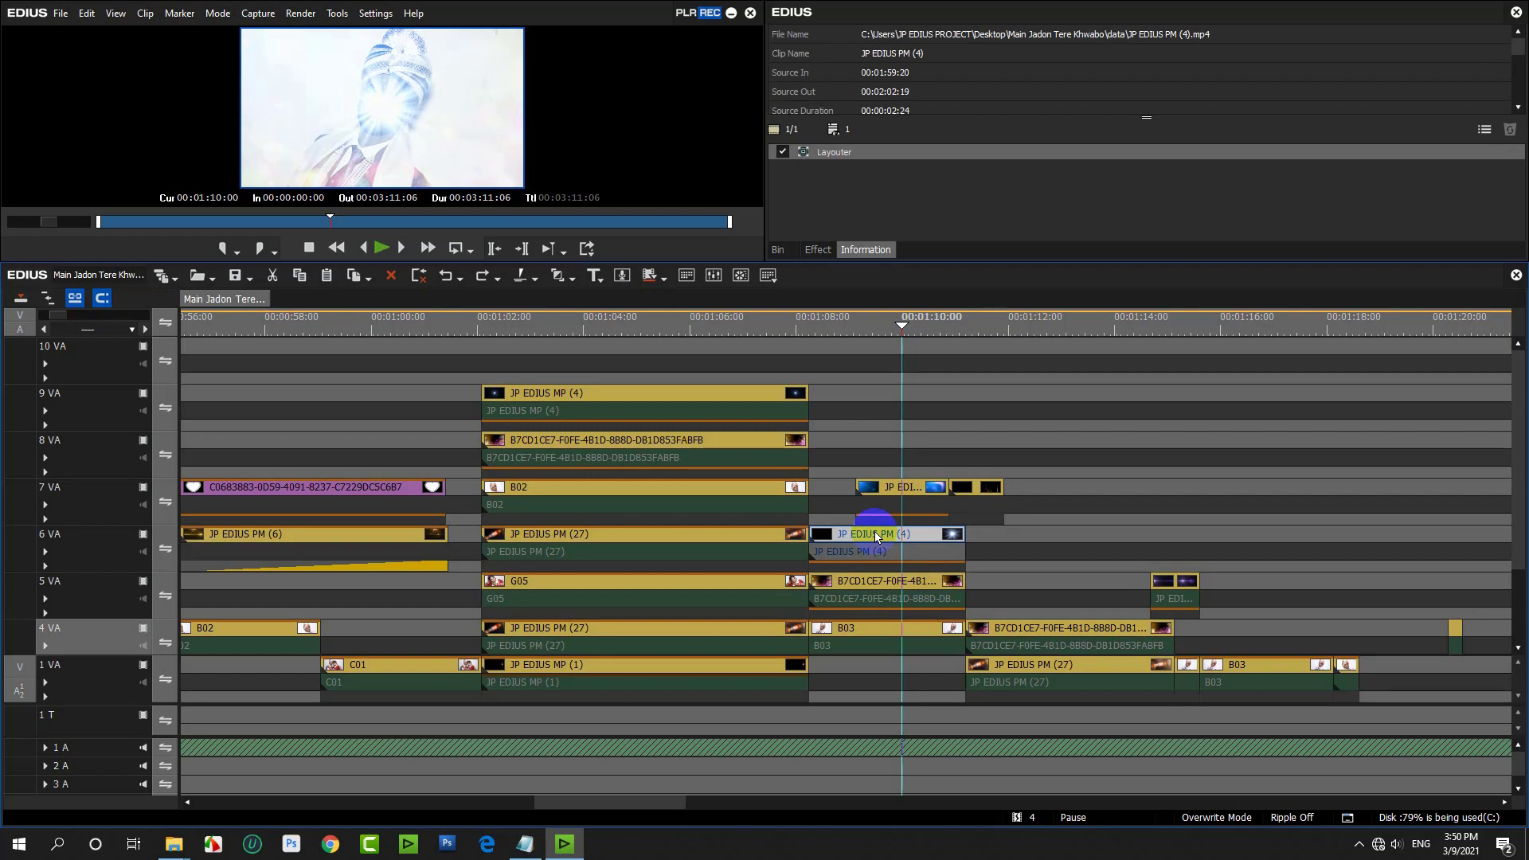
key(Delete)
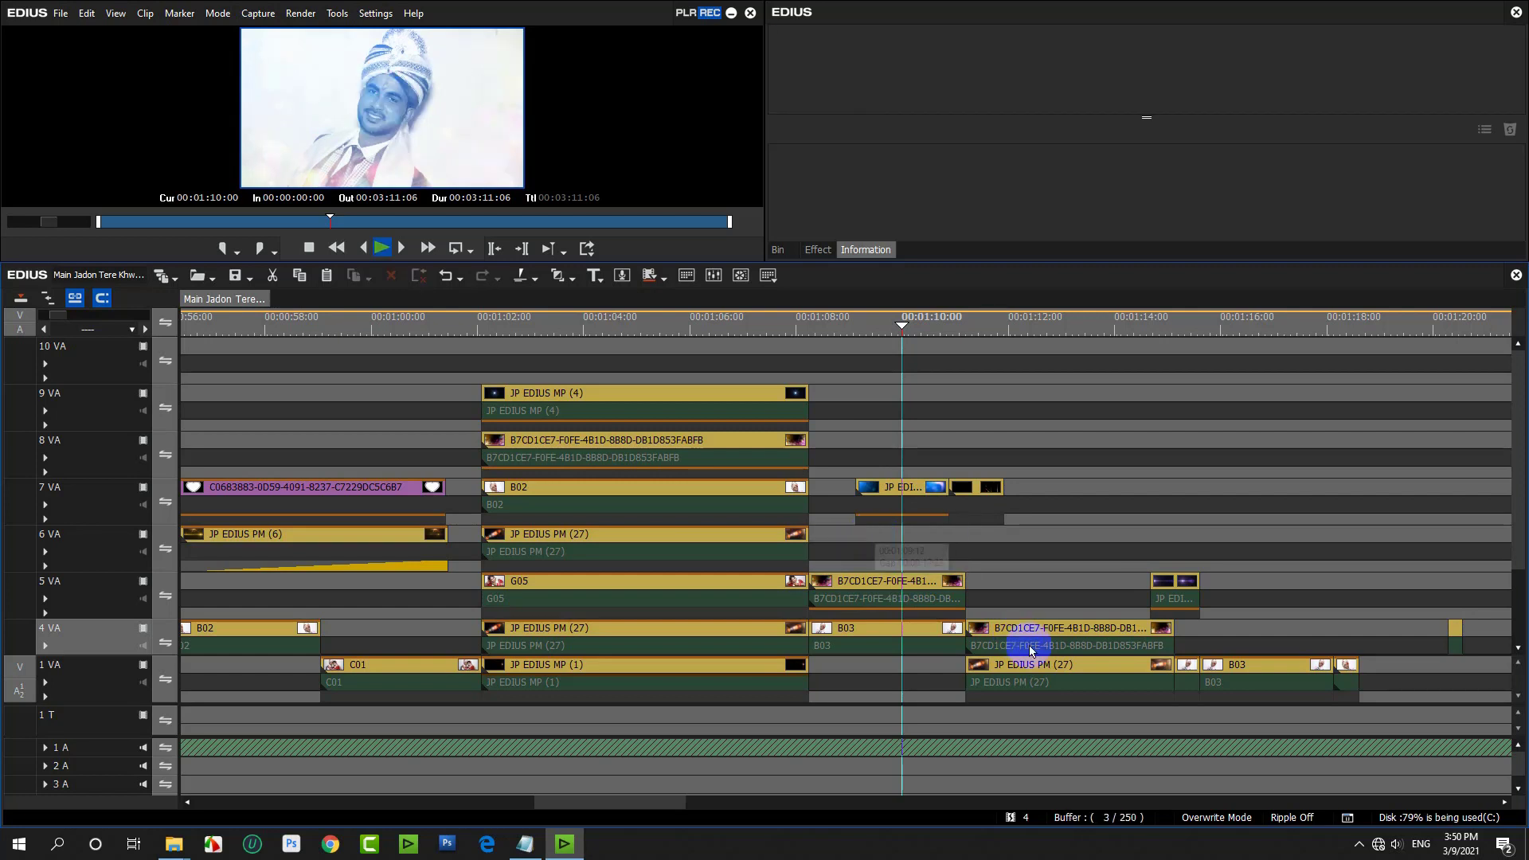
key(space)
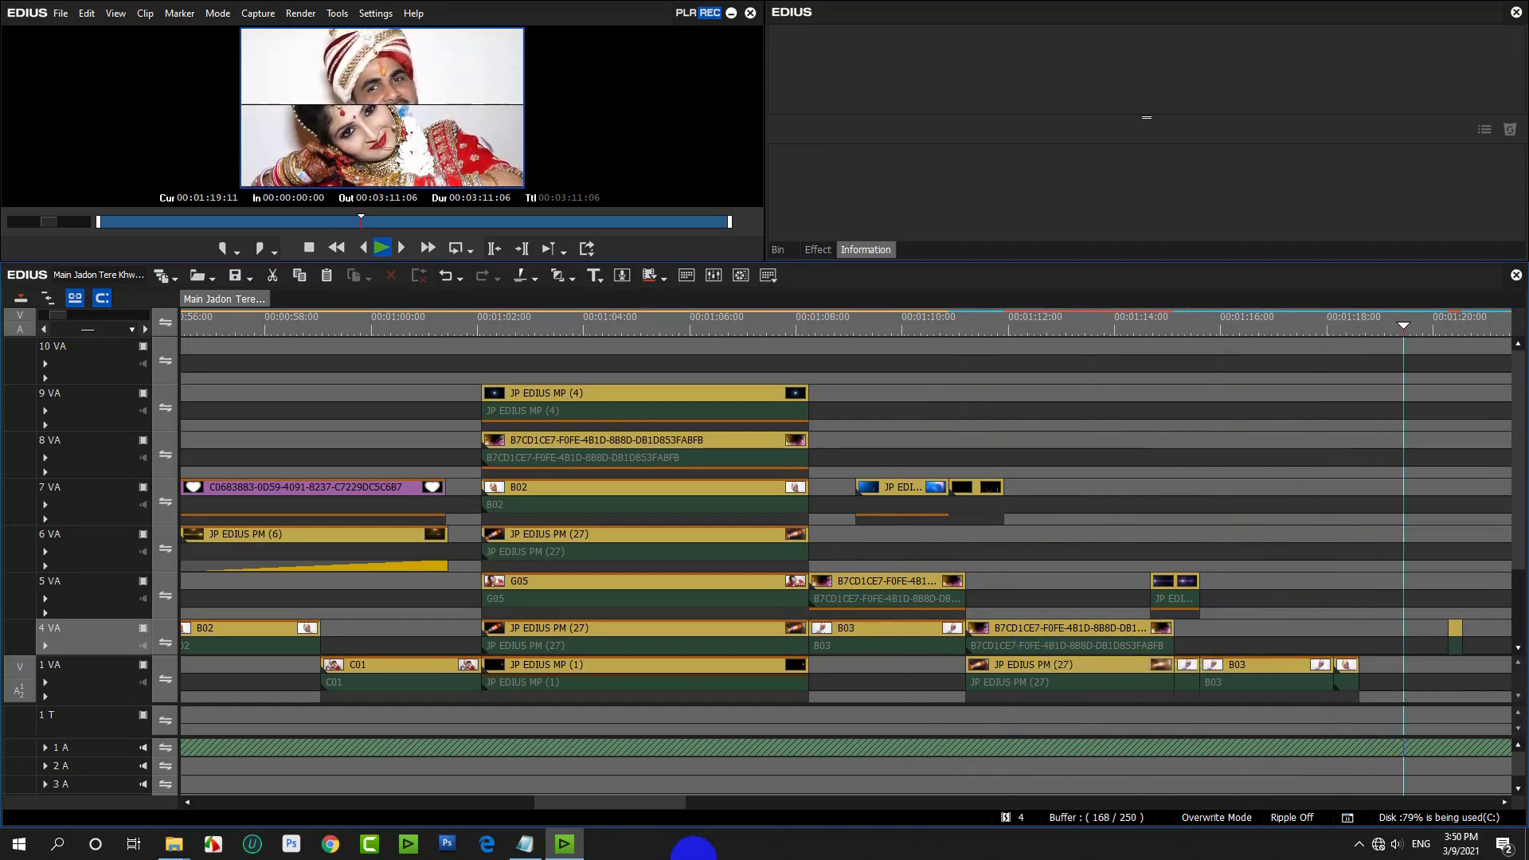
key(space)
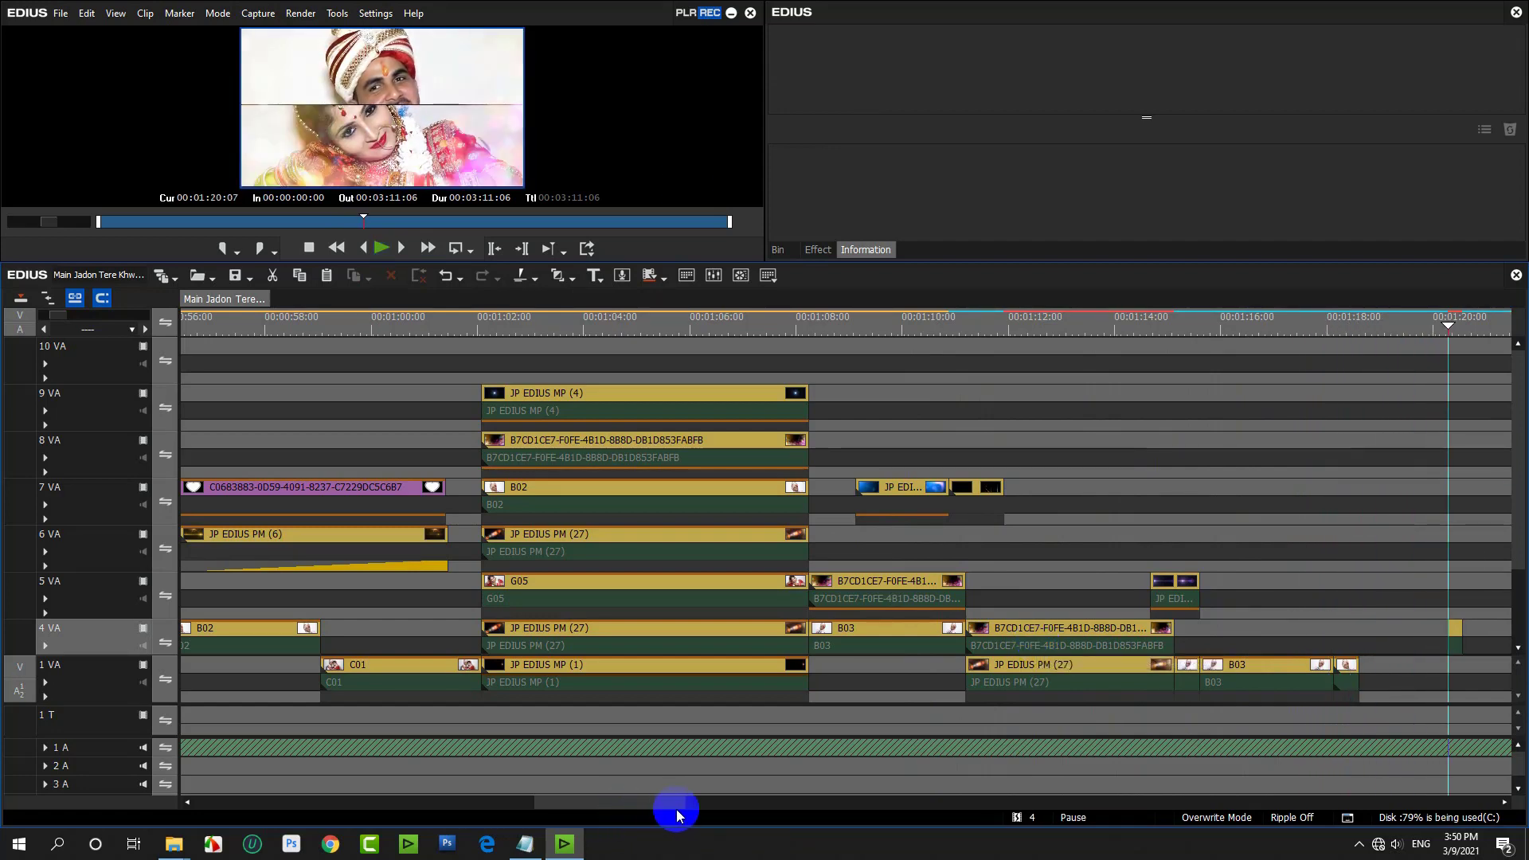
Scrub the timeline from about 00:01:20 to 00:01:36:15 and examine the clips on the lower video tracks and the song on 1 A.
drag(637, 804, 737, 803)
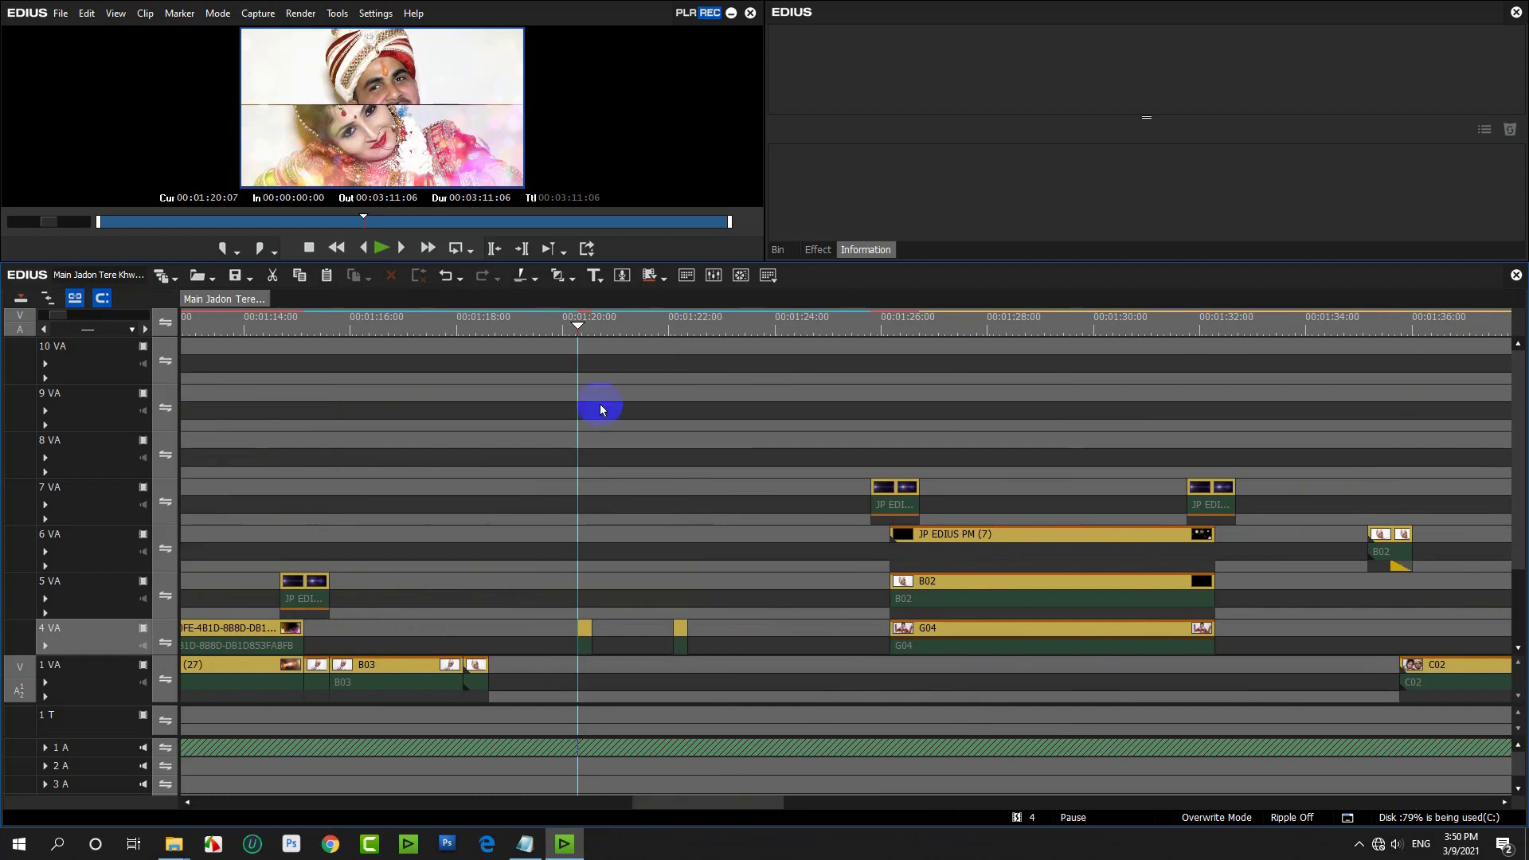
drag(579, 326, 833, 418)
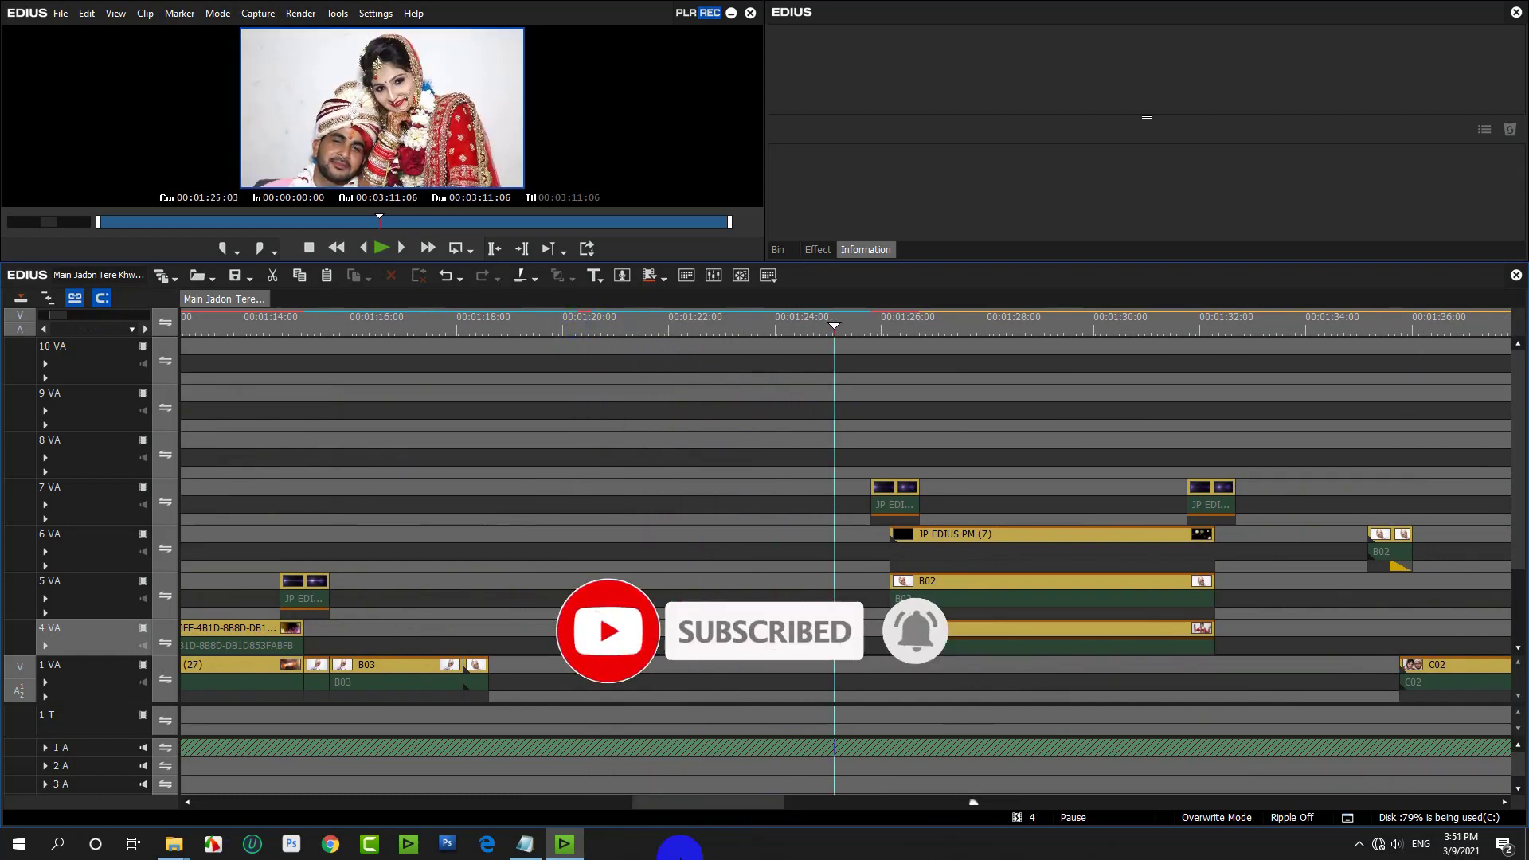
drag(1521, 448, 1521, 555)
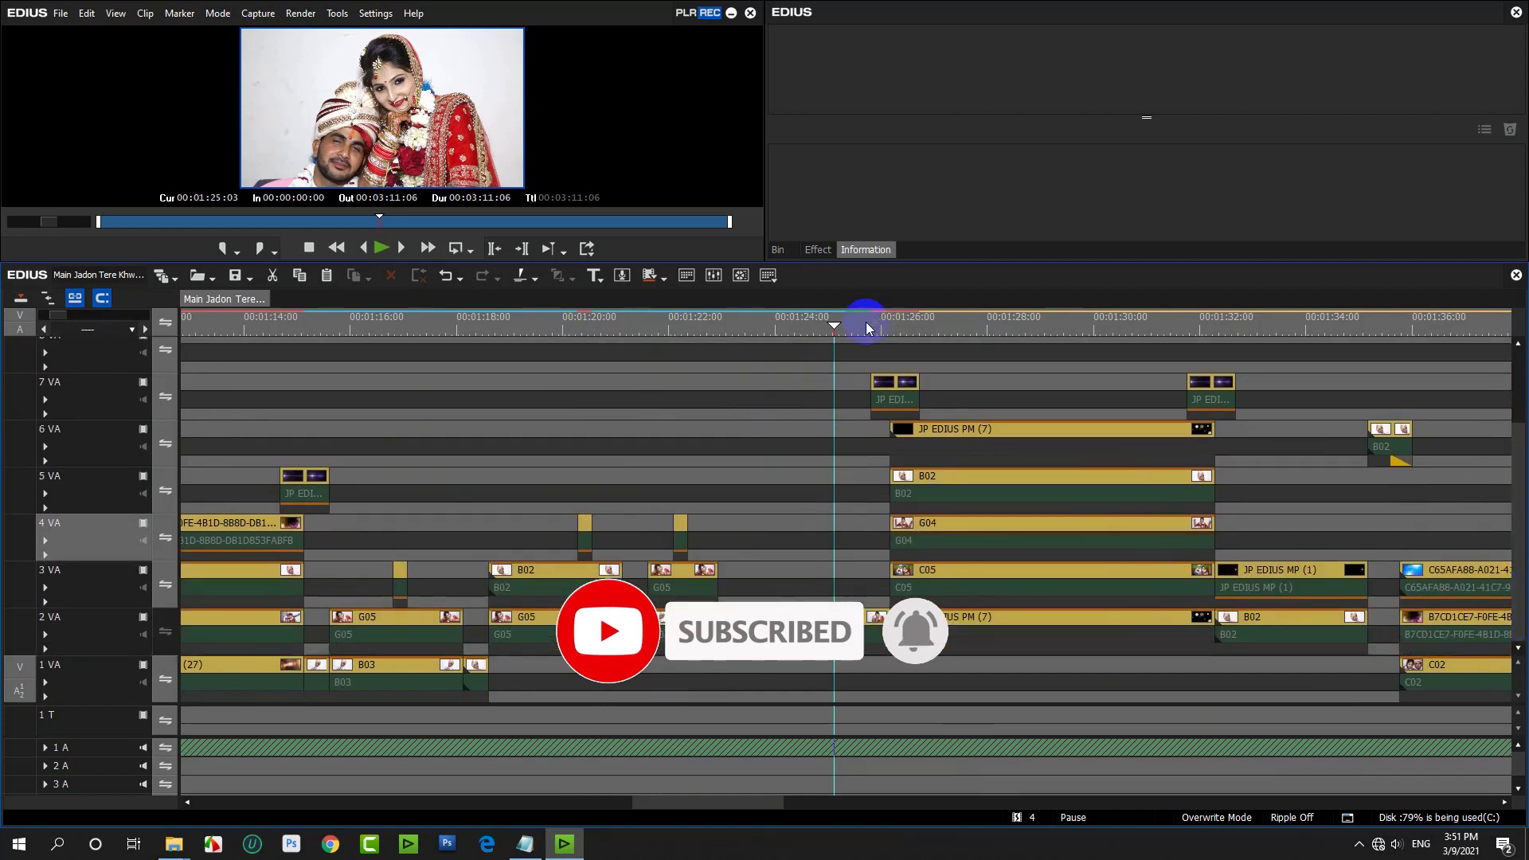
drag(833, 330, 1443, 448)
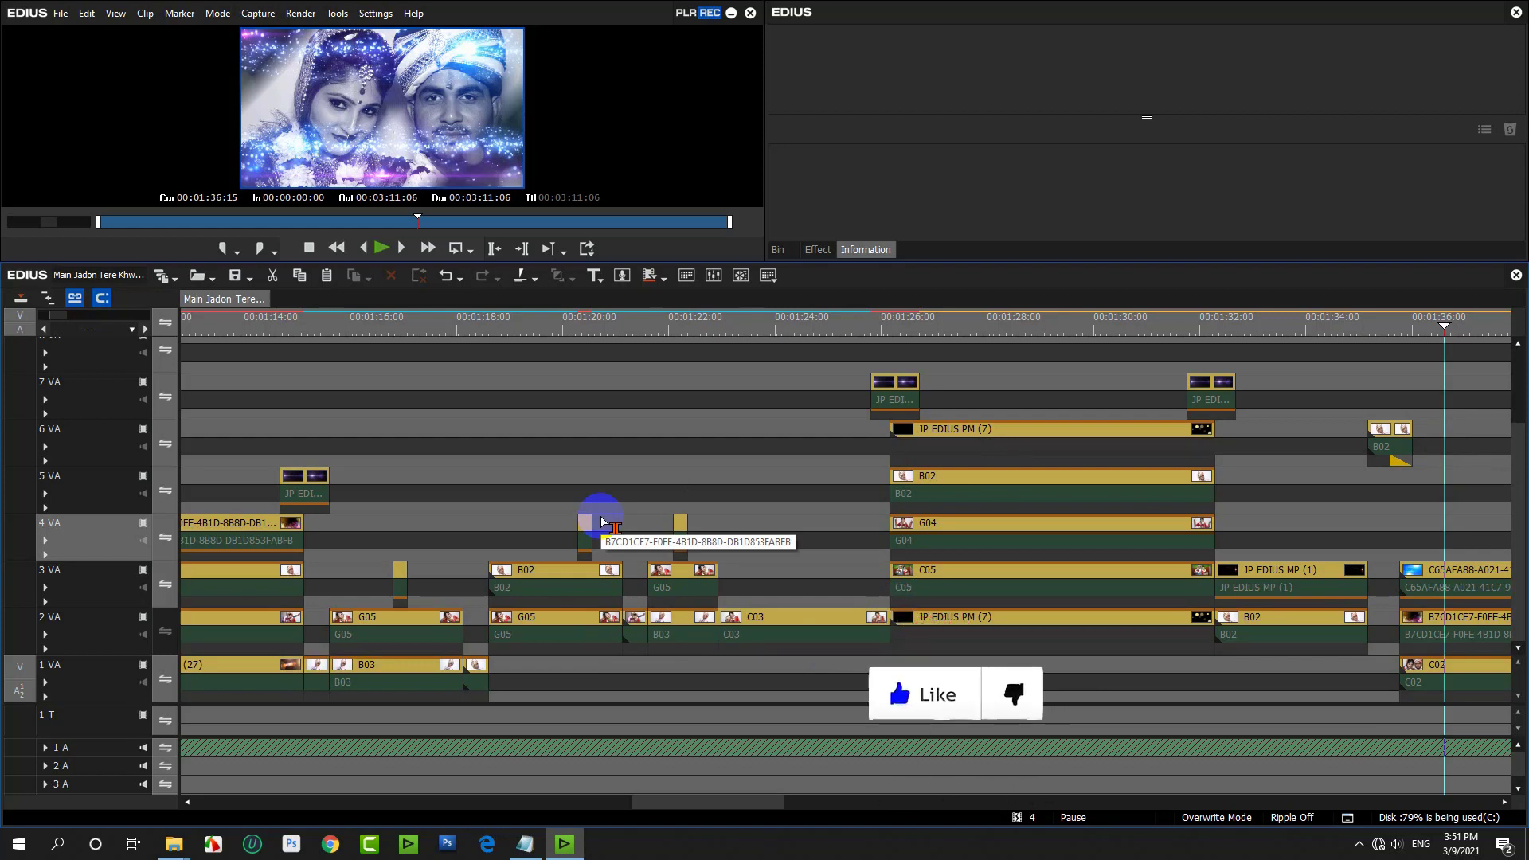
click(634, 749)
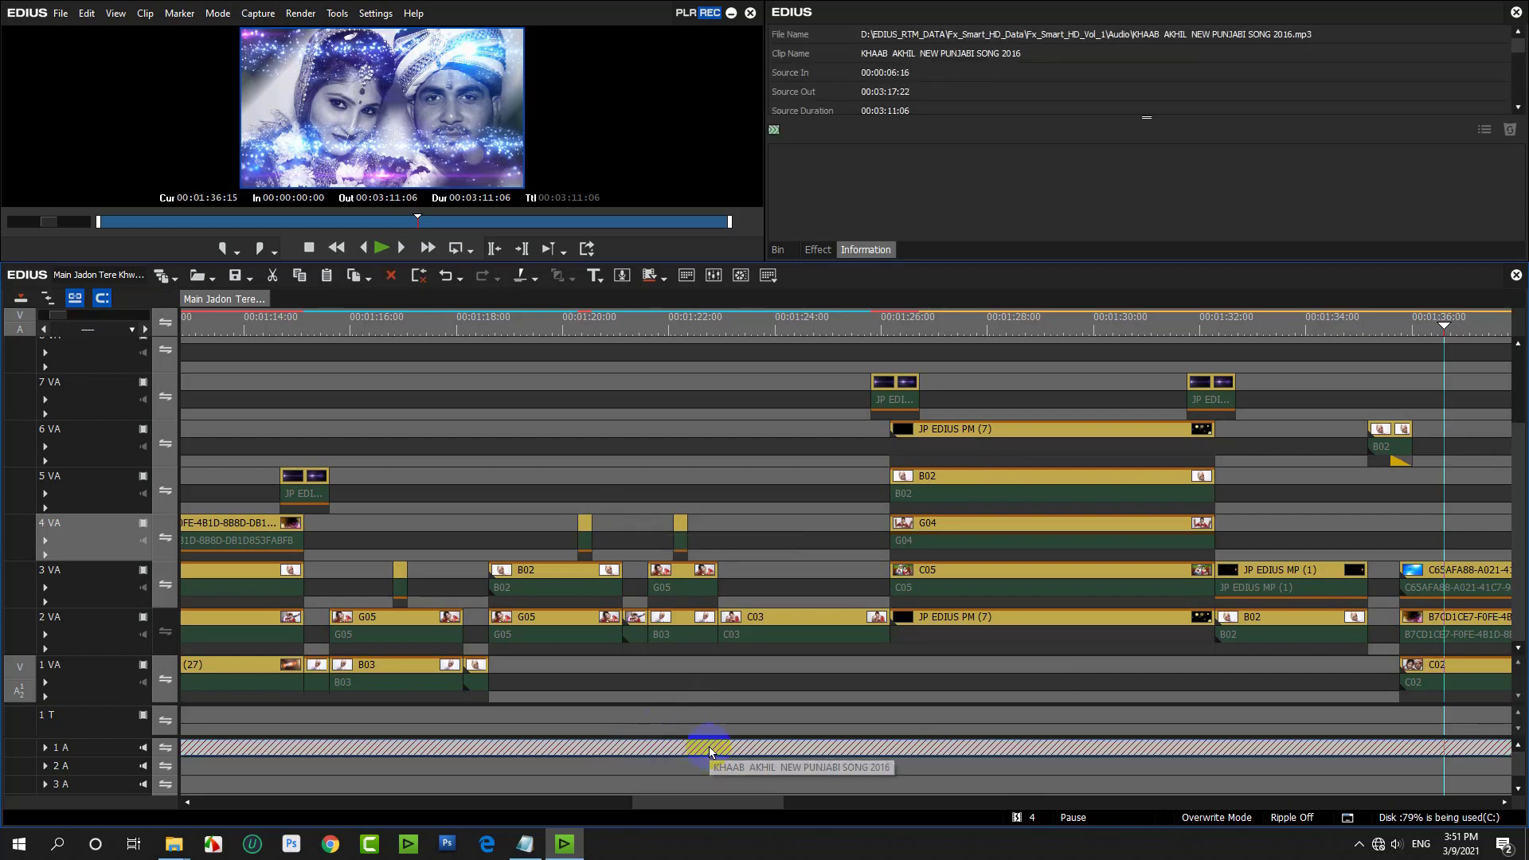